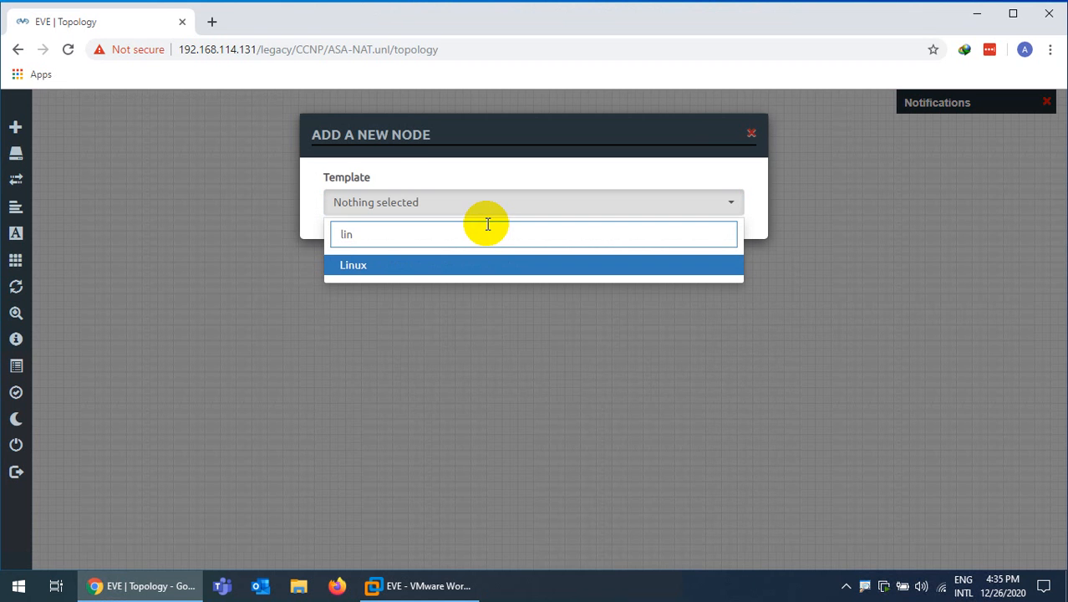
# Choose the Linux node template with the linux-tinycore-6.4 image
pyautogui.click(358, 265)
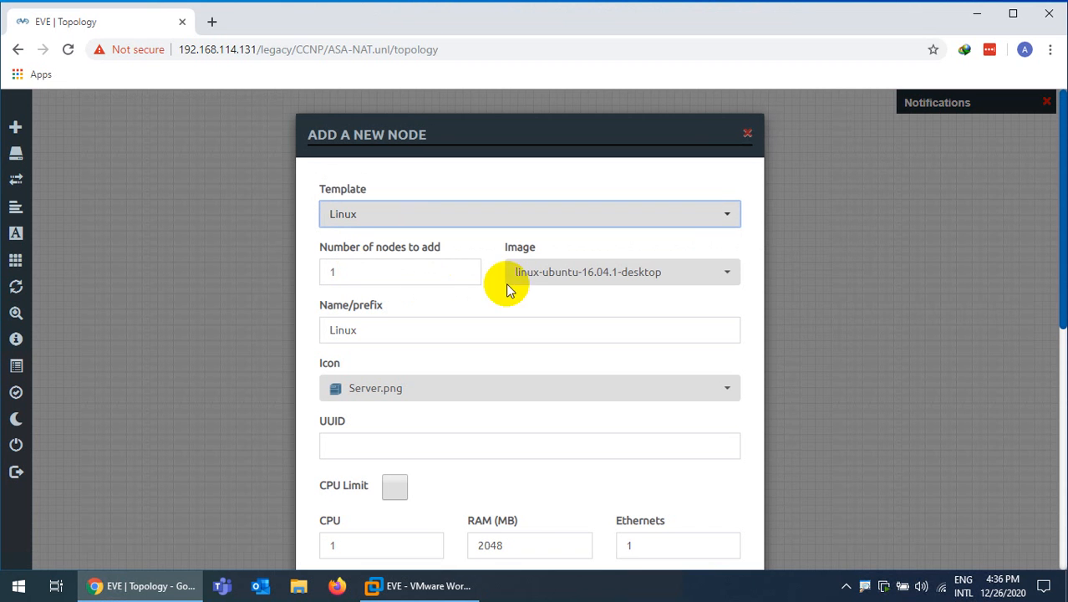
pyautogui.click(551, 280)
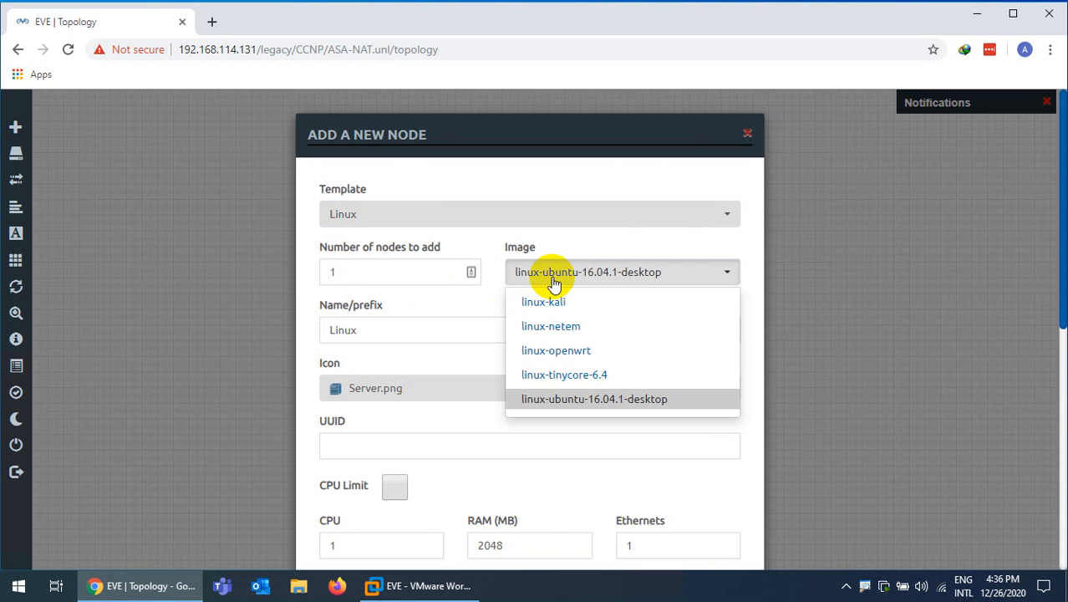
pyautogui.click(573, 377)
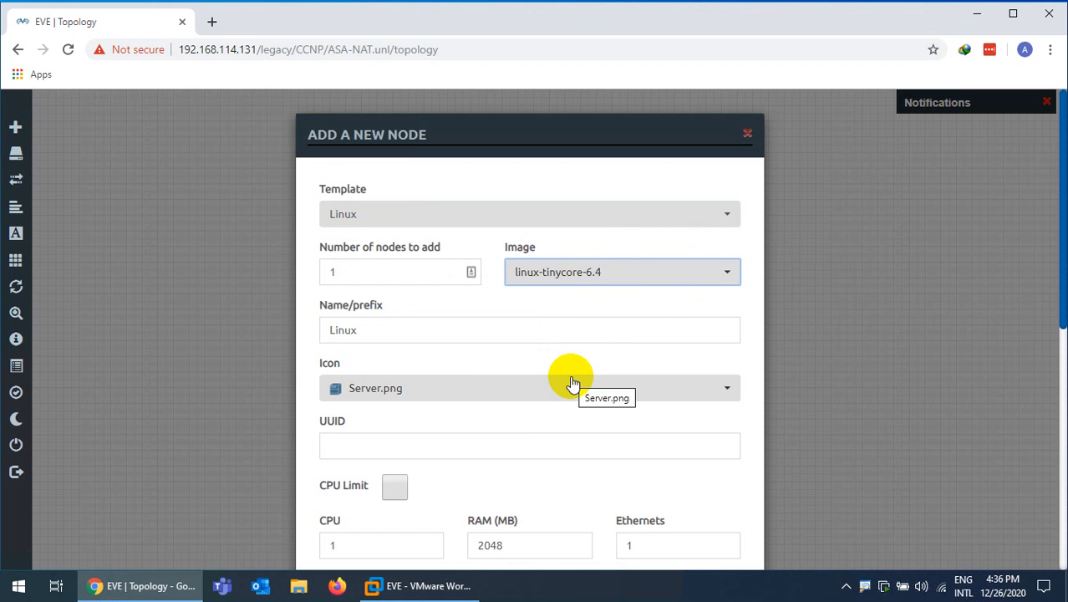
# Set the name prefix to PC and the node count, then create nodes PC1–PC3
pyautogui.moveTo(380, 329); pyautogui.dragTo(320, 328)
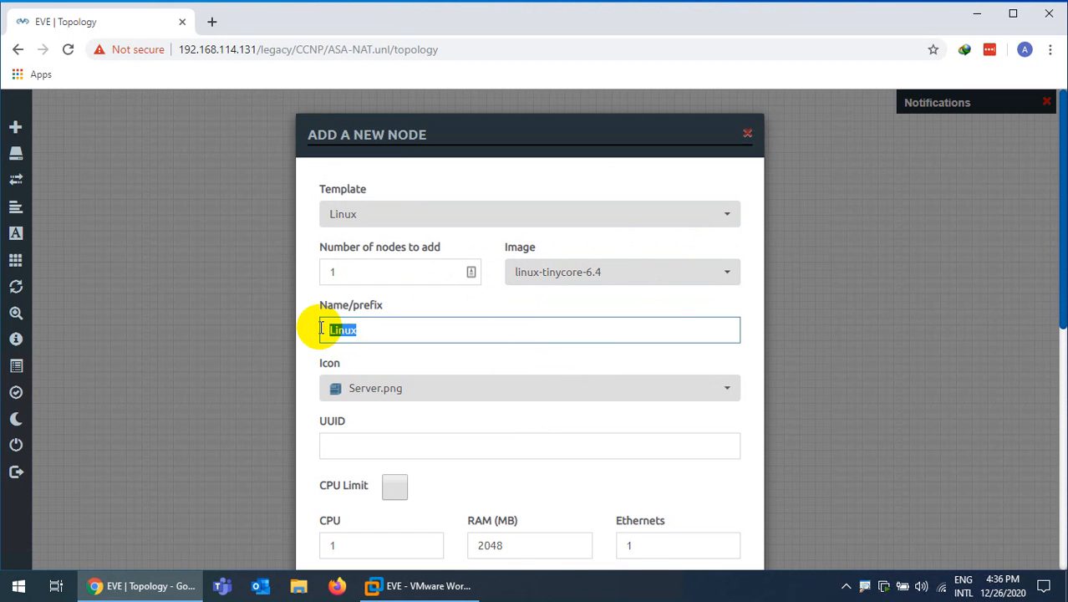
pyautogui.write('PC')
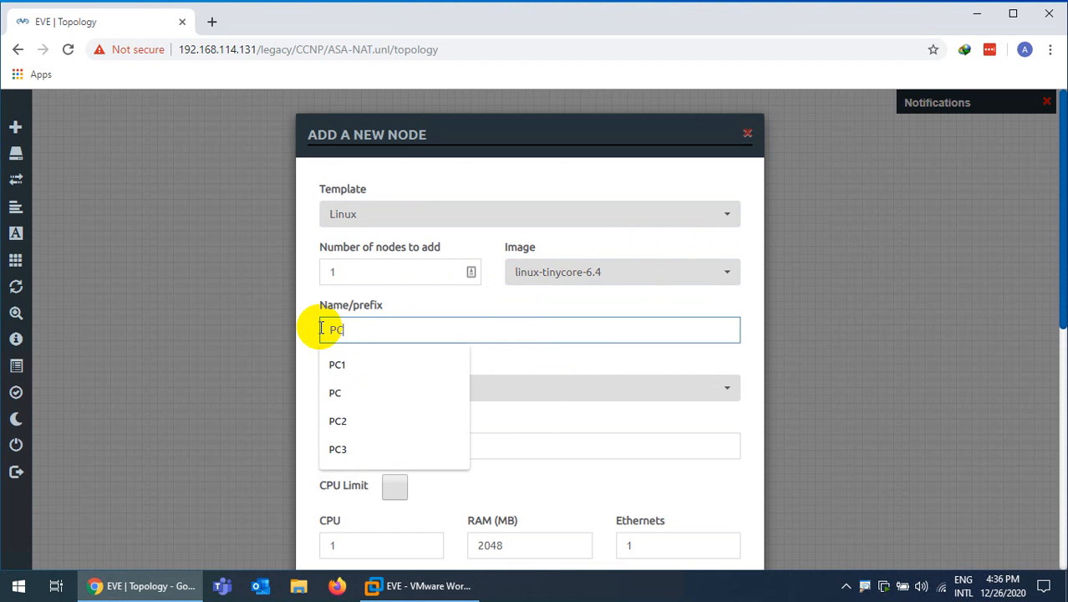
pyautogui.click(310, 308)
pyautogui.moveTo(346, 274); pyautogui.dragTo(299, 276)
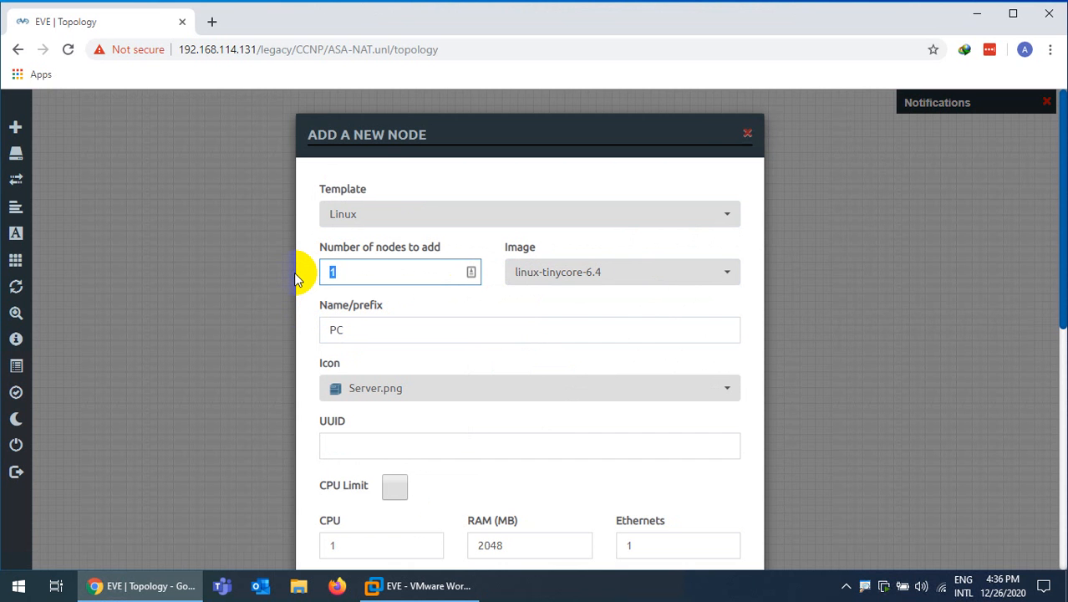
pyautogui.write('2')
pyautogui.press('BackSpace')
pyautogui.write('5')
pyautogui.scroll(-4, 334, 381)
pyautogui.scroll(-2, 387, 380)
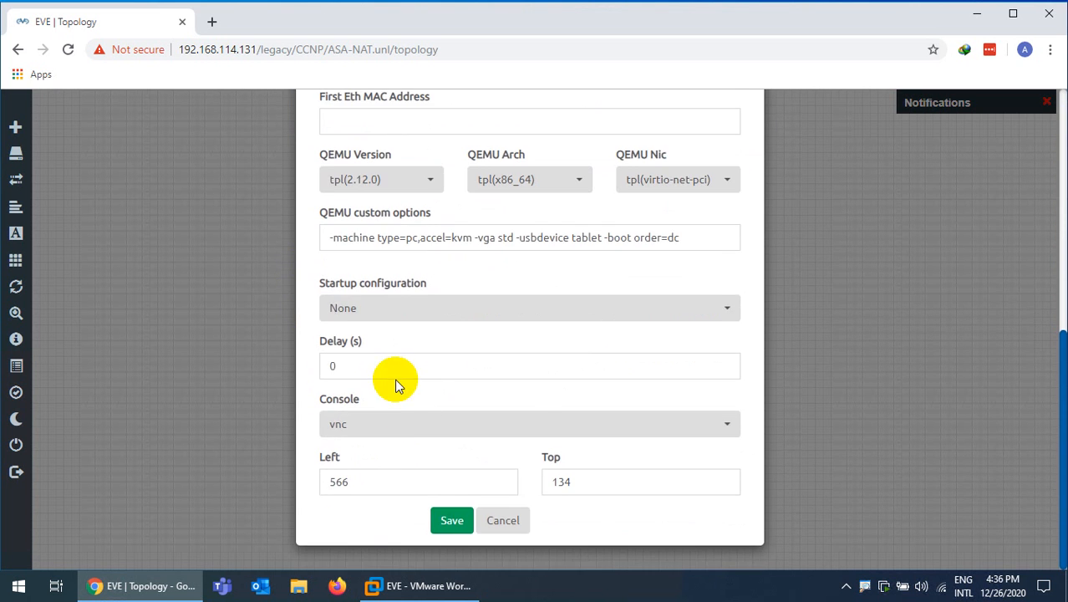
pyautogui.click(450, 522)
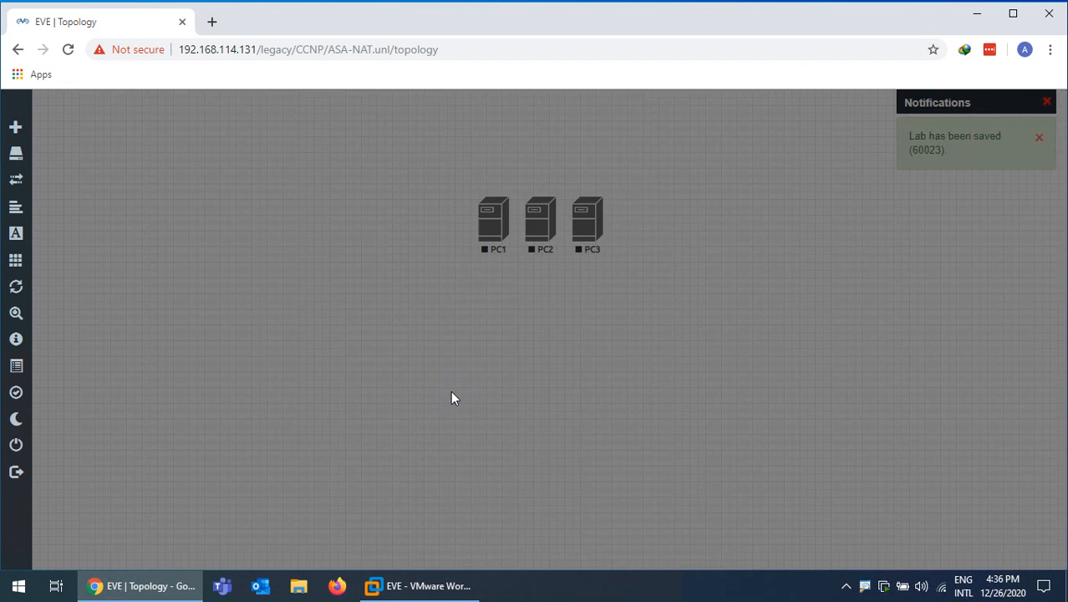
# Move PC1 to the left of the canvas and browse its node icon choices
pyautogui.moveTo(479, 242); pyautogui.dragTo(219, 232)
pyautogui.rightClick(221, 232)
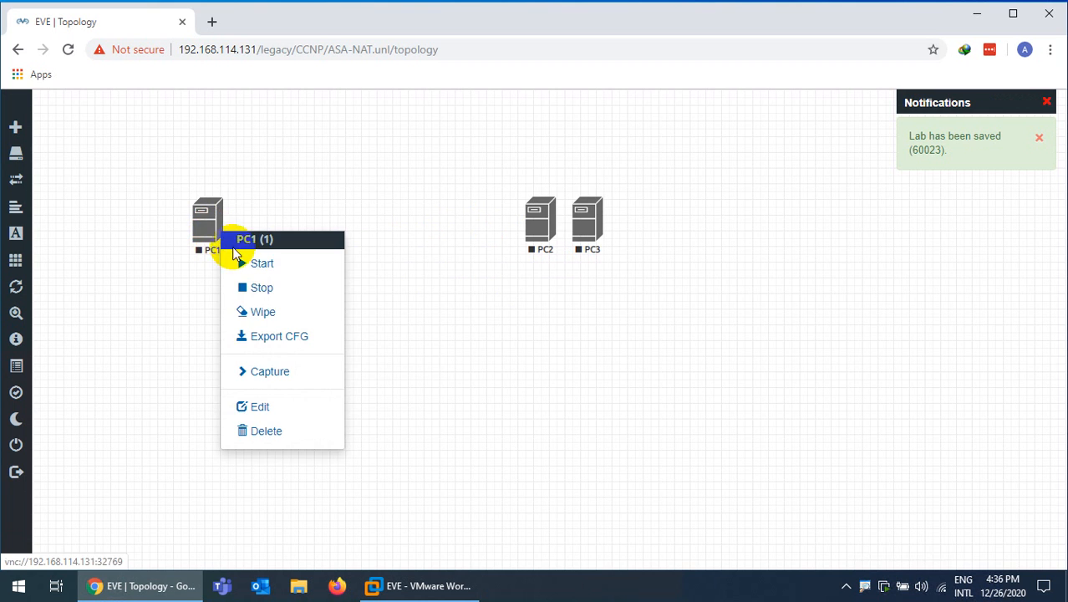
pyautogui.click(270, 409)
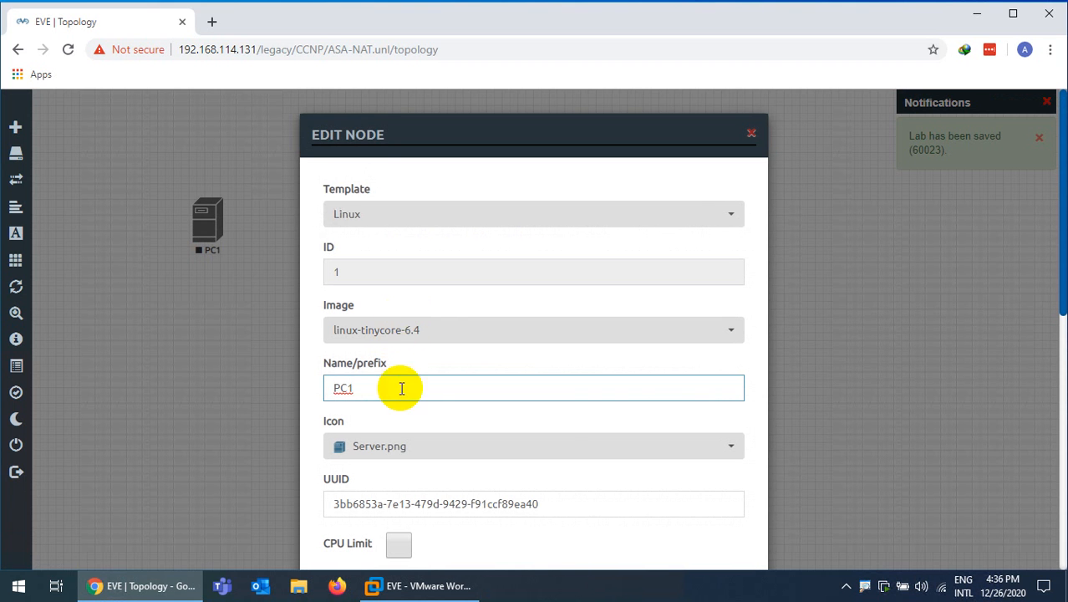
pyautogui.click(384, 447)
pyautogui.scroll(-3, 406, 410)
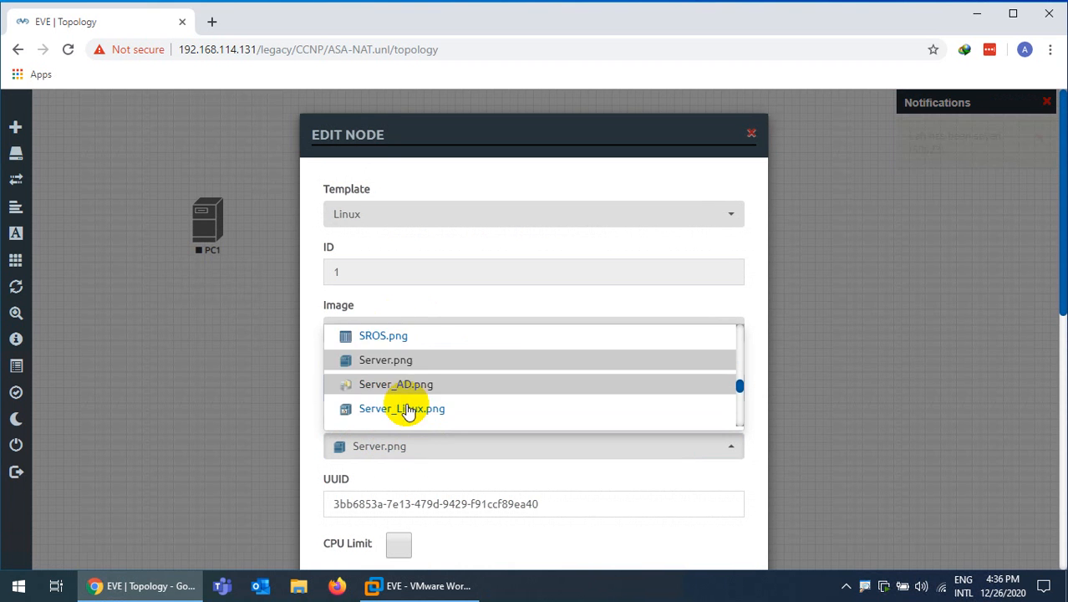
pyautogui.scroll(-2, 423, 402)
pyautogui.scroll(-3, 431, 397)
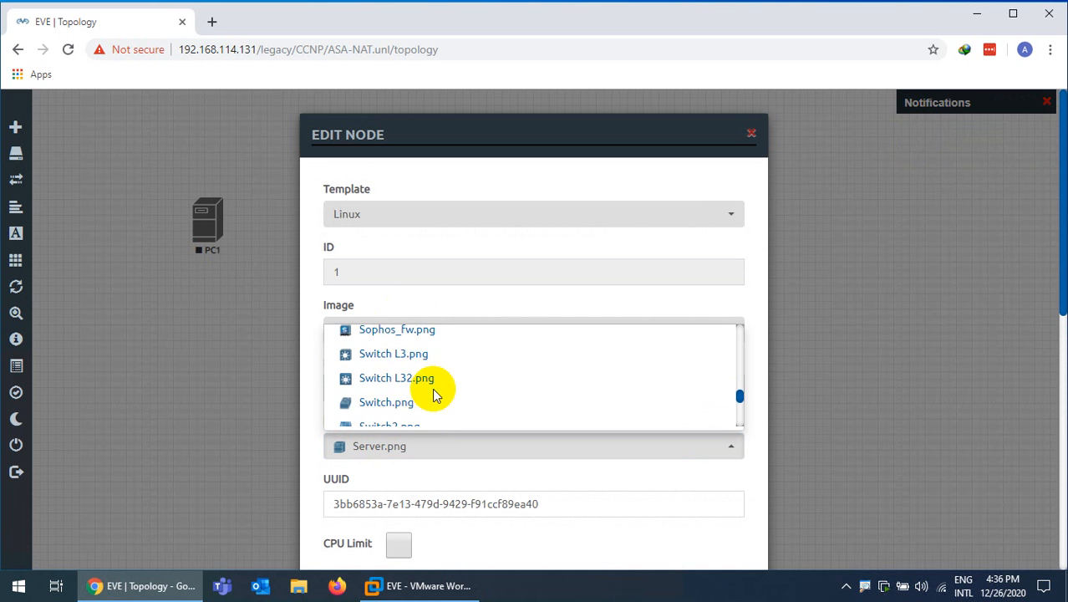
pyautogui.scroll(-3, 434, 395)
pyautogui.scroll(3, 435, 395)
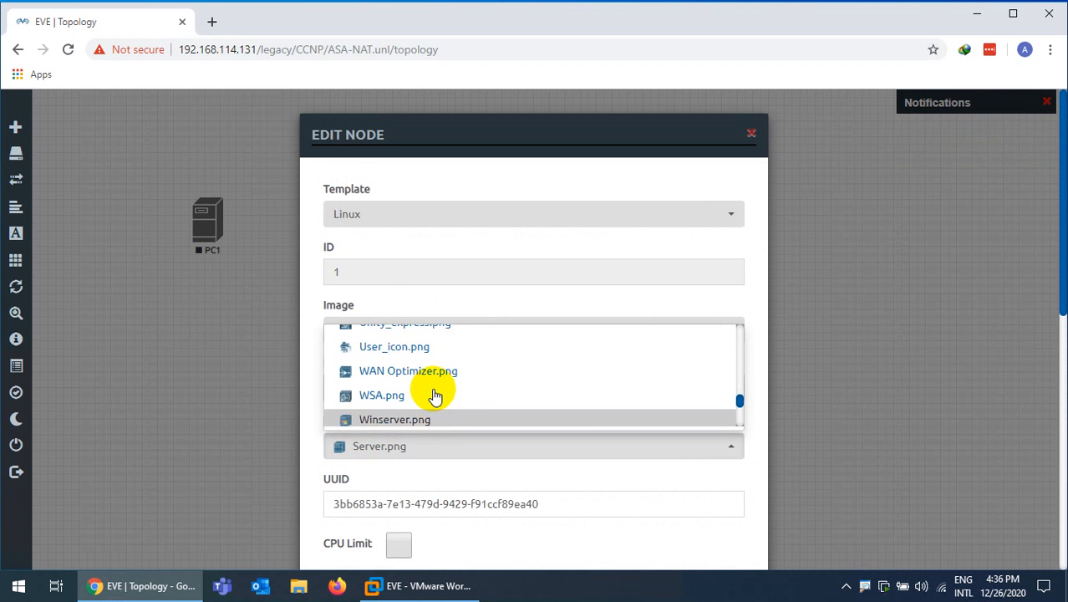
pyautogui.scroll(-5, 444, 402)
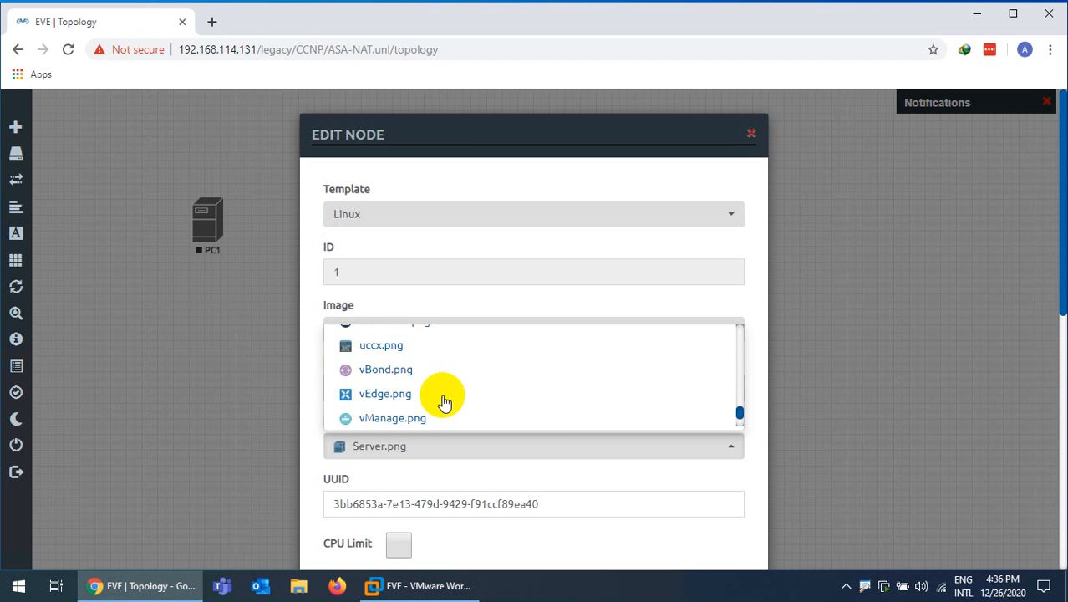
pyautogui.scroll(-3, 444, 402)
pyautogui.scroll(3, 442, 400)
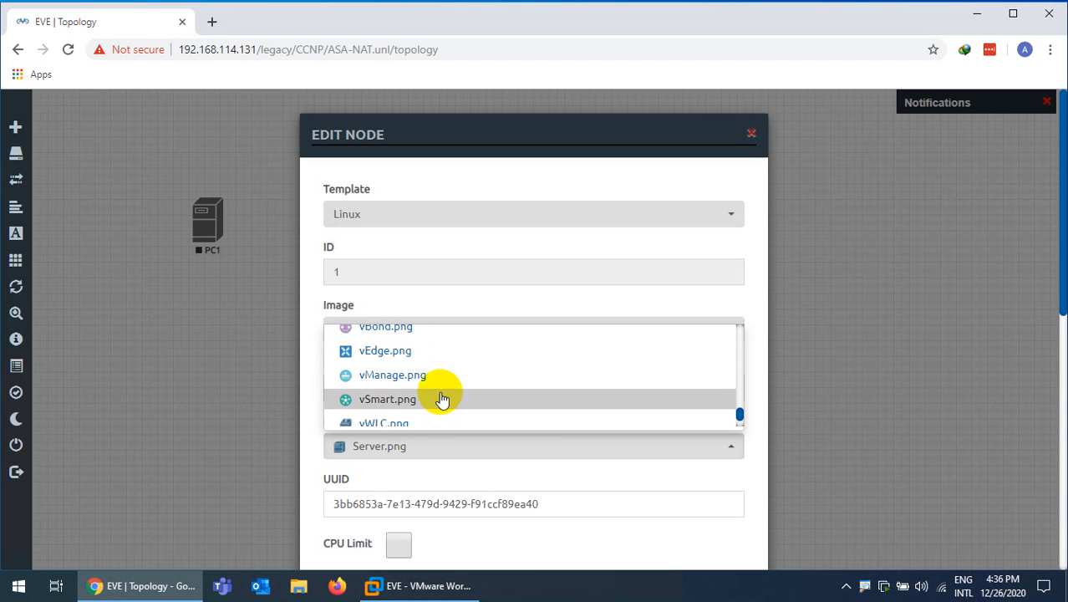
pyautogui.scroll(8, 443, 401)
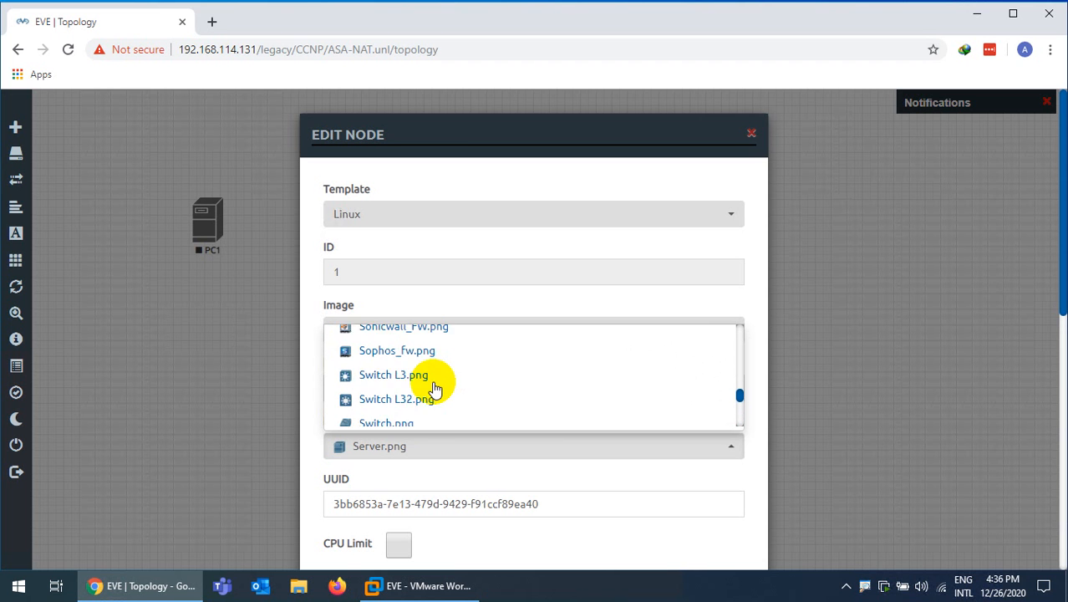
pyautogui.scroll(-1, 435, 387)
pyautogui.scroll(3, 435, 387)
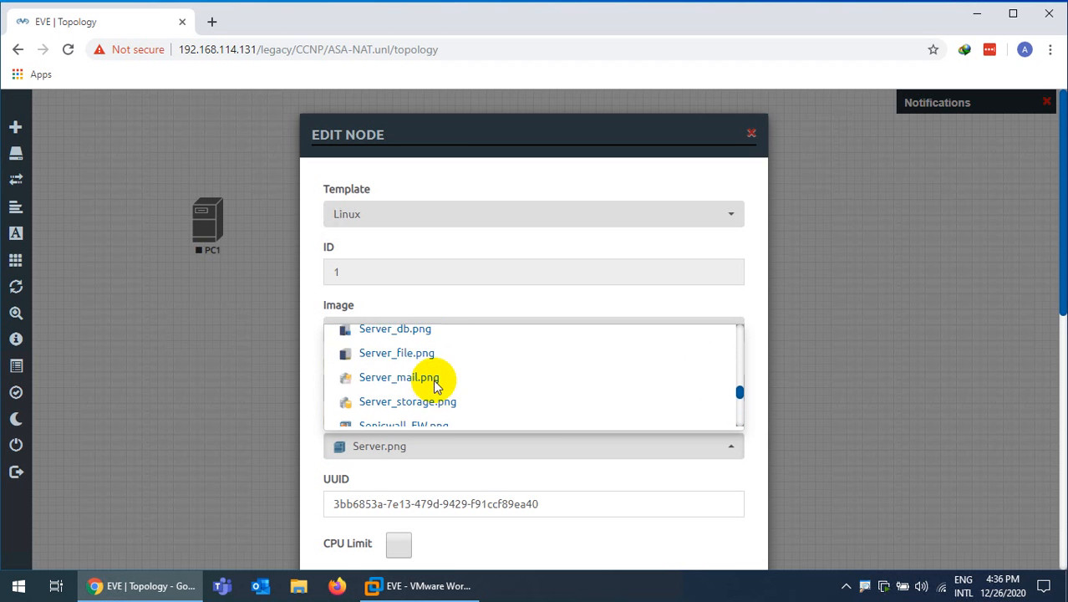
pyautogui.scroll(5, 434, 385)
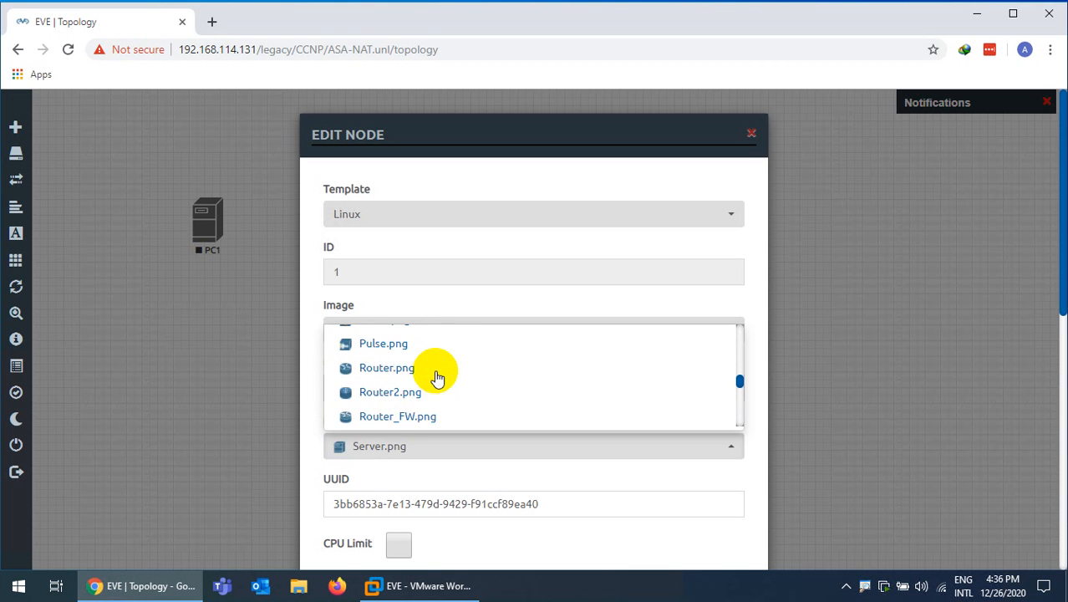
pyautogui.scroll(8, 437, 378)
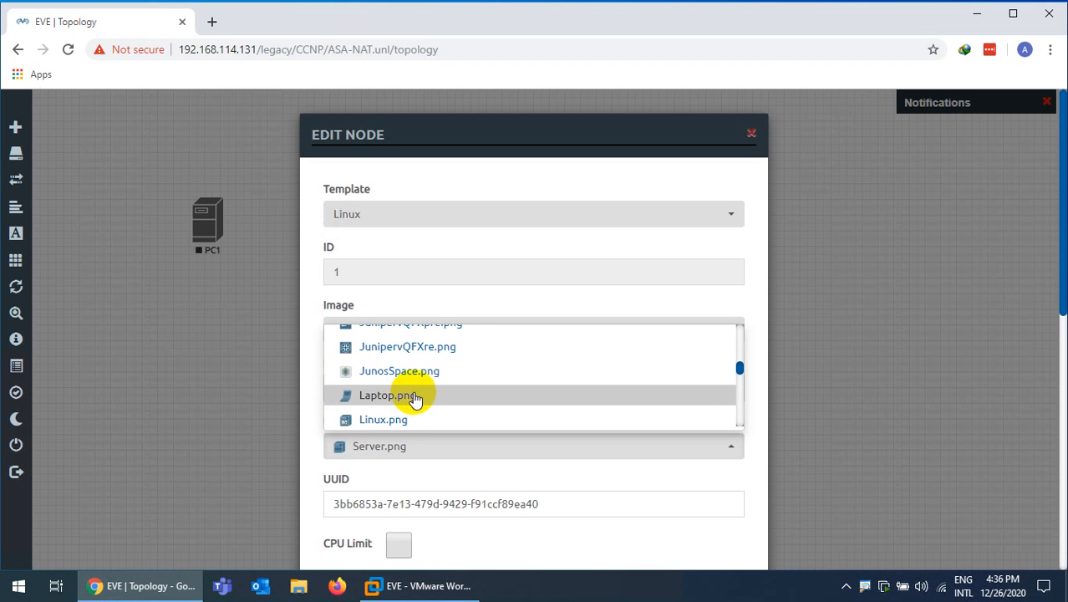
pyautogui.scroll(2, 418, 398)
pyautogui.scroll(-3, 419, 397)
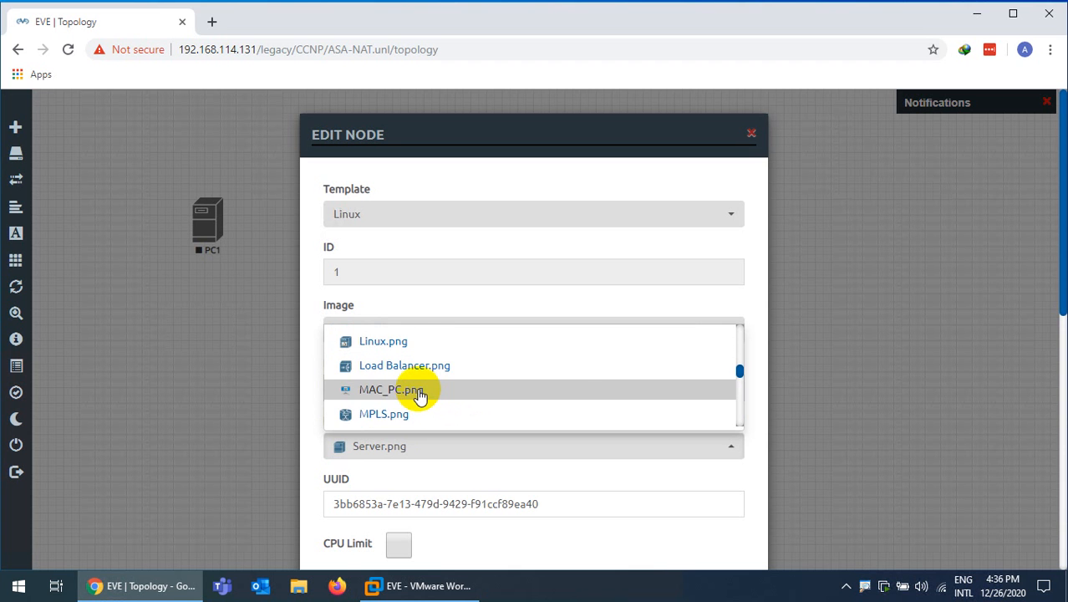
pyautogui.scroll(-2, 419, 396)
pyautogui.scroll(4, 419, 397)
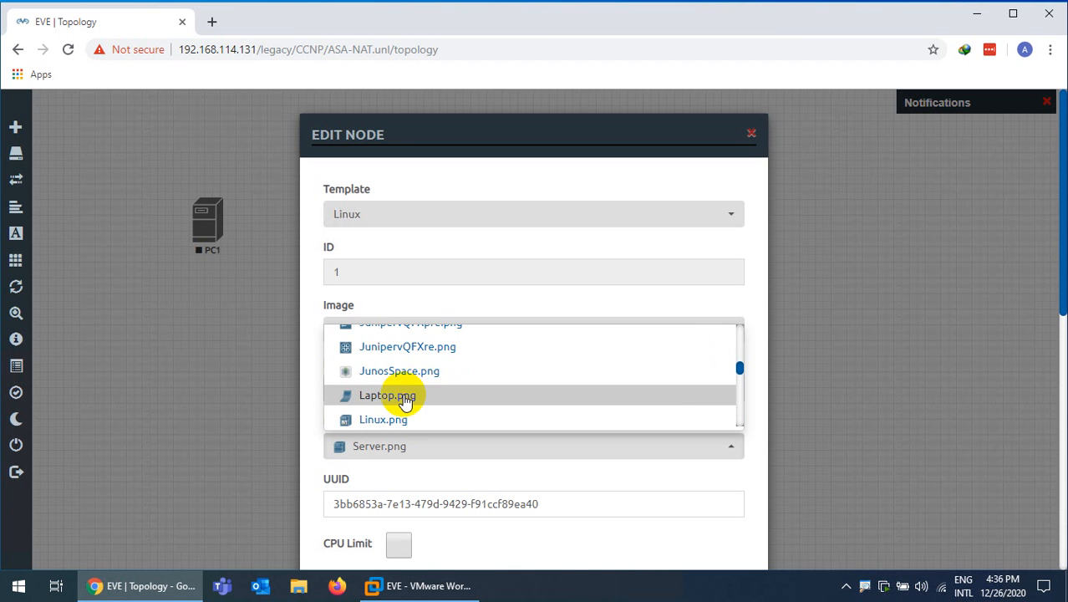
# Give PC1 the Laptop.png icon and save, then place PC2 beneath PC1
pyautogui.click(405, 394)
pyautogui.scroll(-3, 407, 418)
pyautogui.scroll(-4, 413, 460)
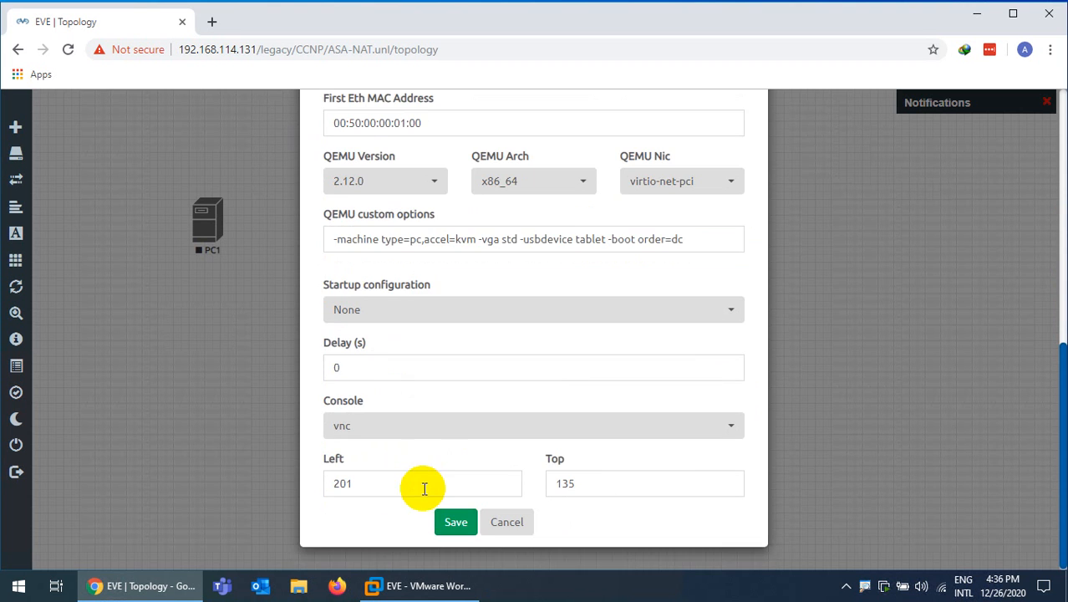
pyautogui.click(455, 521)
pyautogui.moveTo(209, 226); pyautogui.dragTo(192, 262)
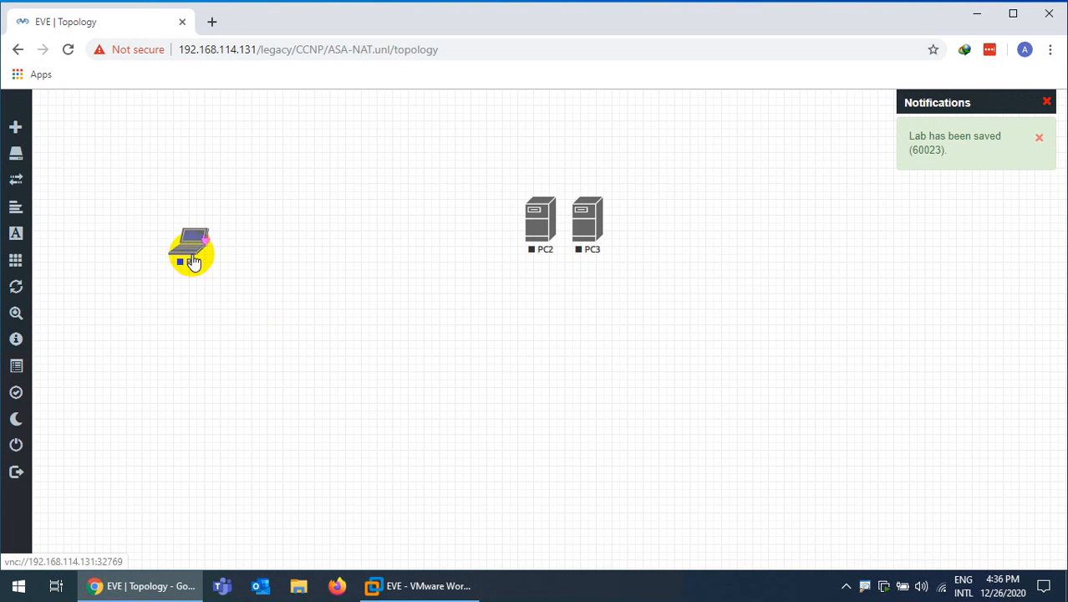
pyautogui.moveTo(571, 242); pyautogui.dragTo(182, 328)
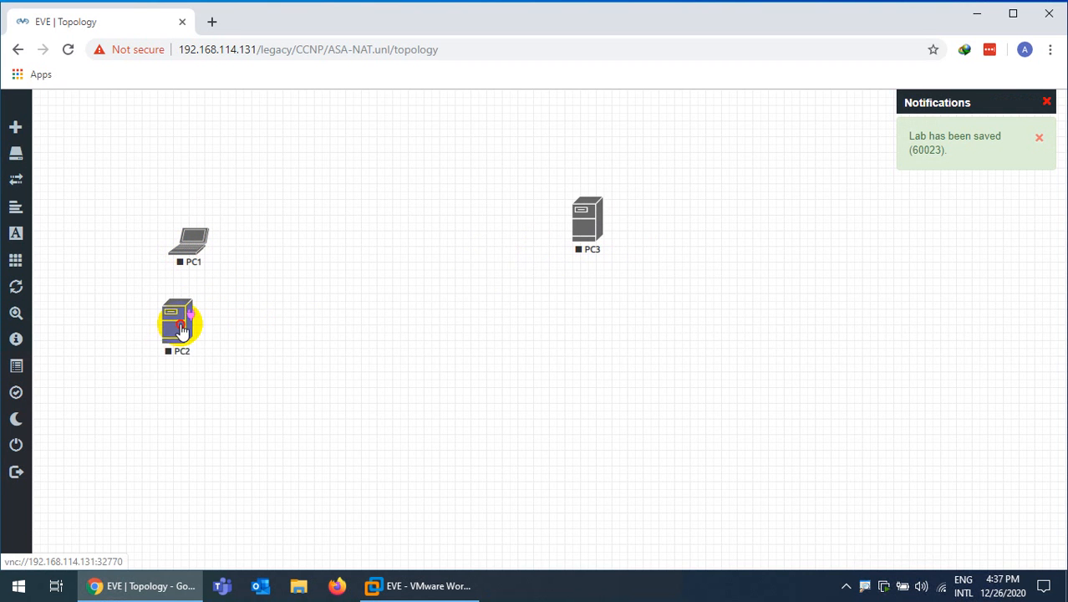
# Switch PC2's icon to Desktop4.png and save, then nudge PC1 slightly
pyautogui.rightClick(185, 334)
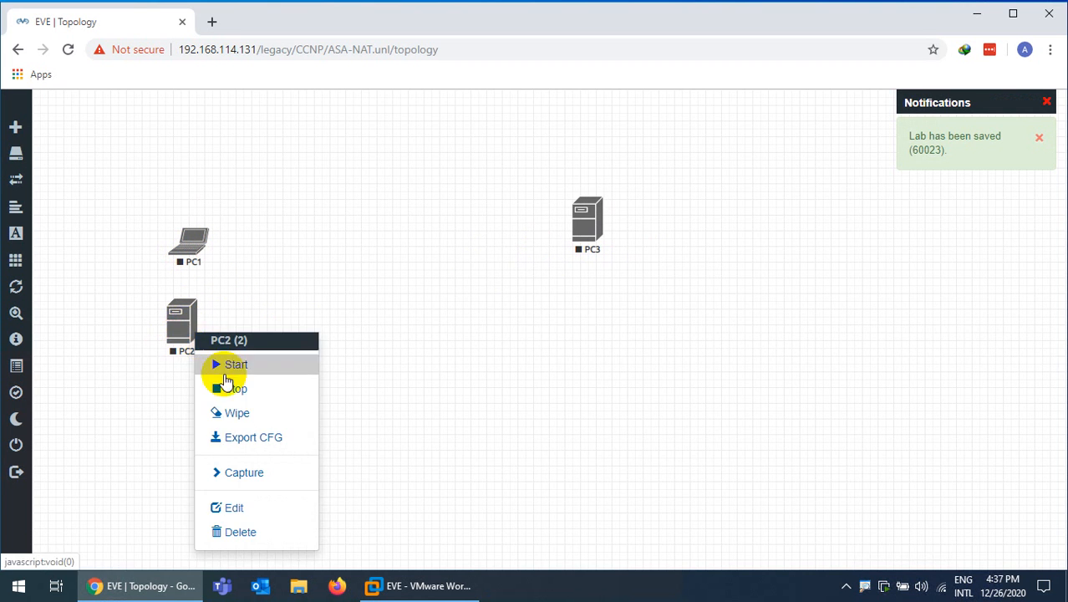
pyautogui.click(232, 508)
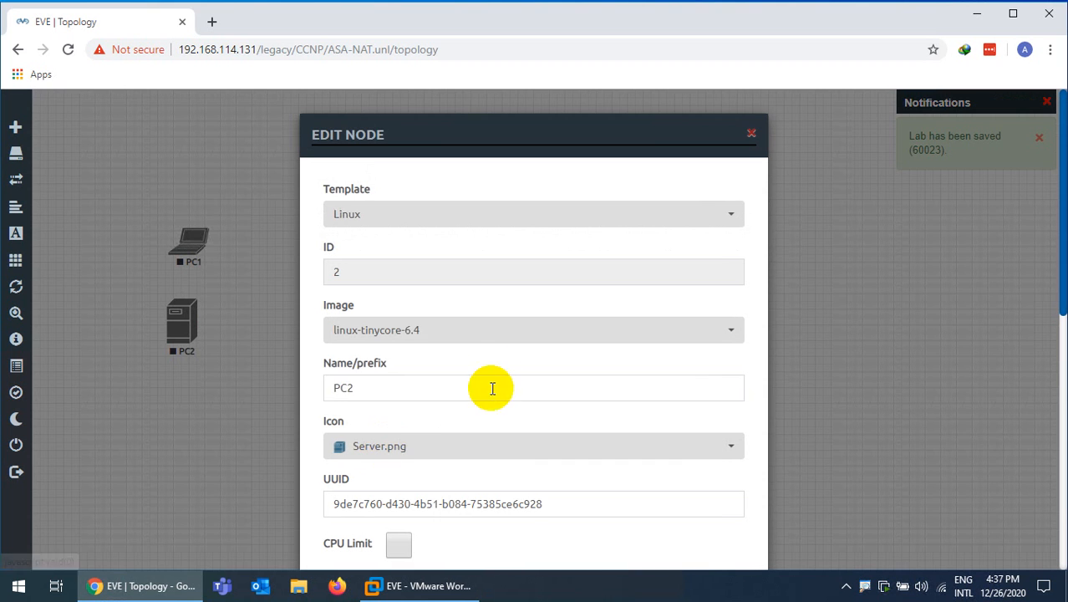
pyautogui.click(360, 444)
pyautogui.scroll(-2, 444, 384)
pyautogui.scroll(4, 444, 384)
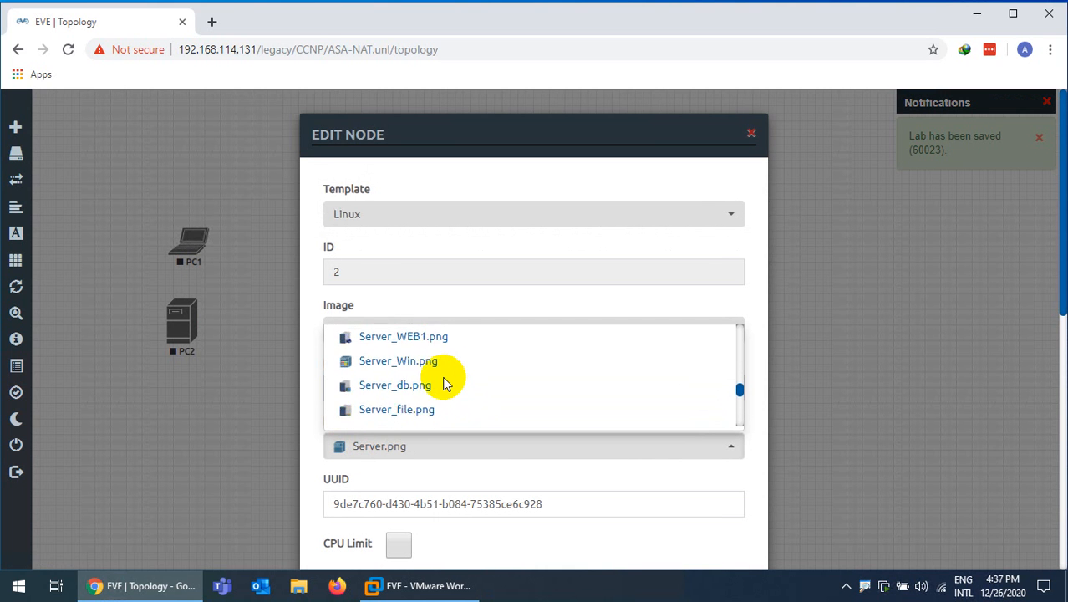
pyautogui.scroll(5, 444, 384)
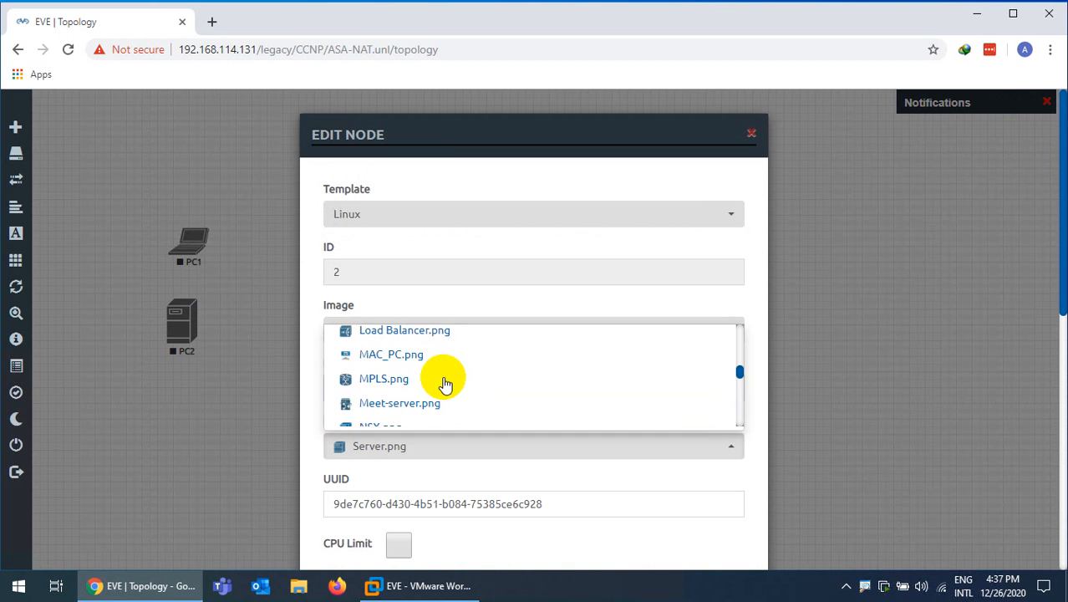
pyautogui.scroll(4, 444, 384)
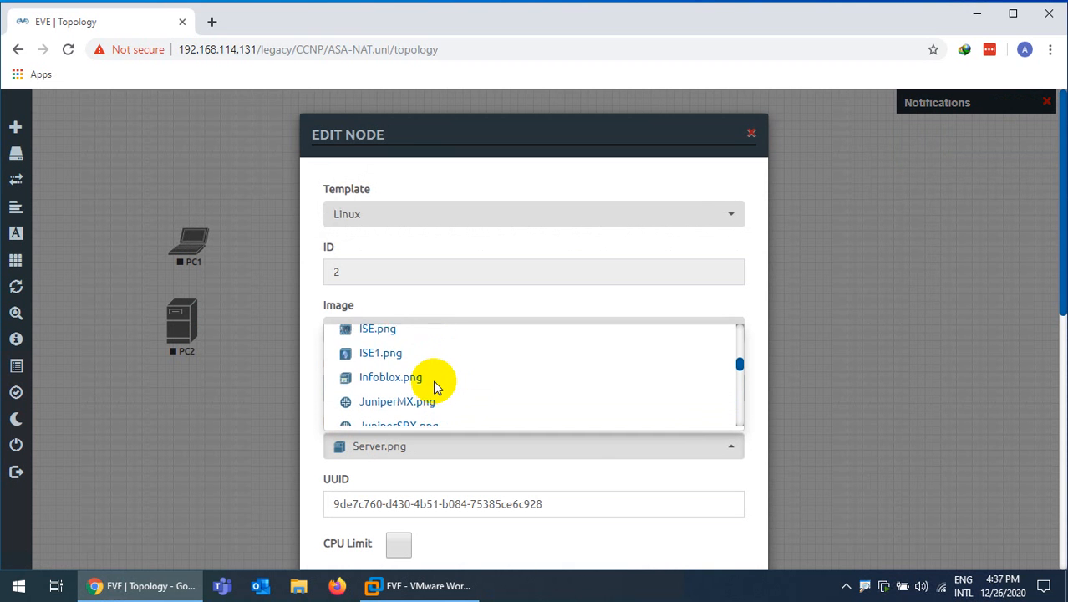
pyautogui.scroll(3, 434, 386)
pyautogui.scroll(-3, 435, 387)
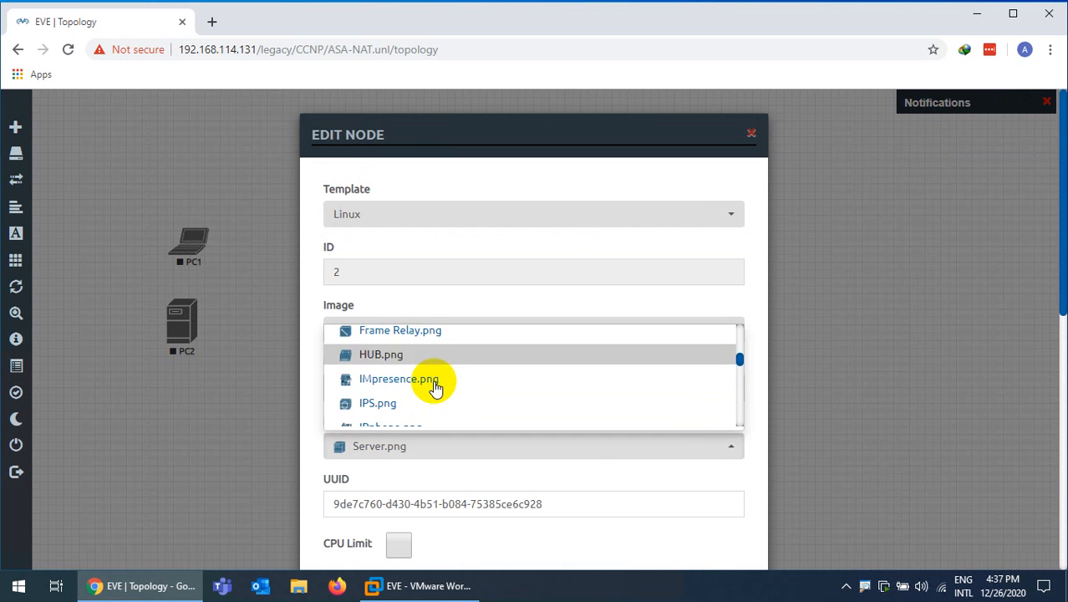
pyautogui.scroll(-3, 435, 387)
pyautogui.scroll(5, 436, 387)
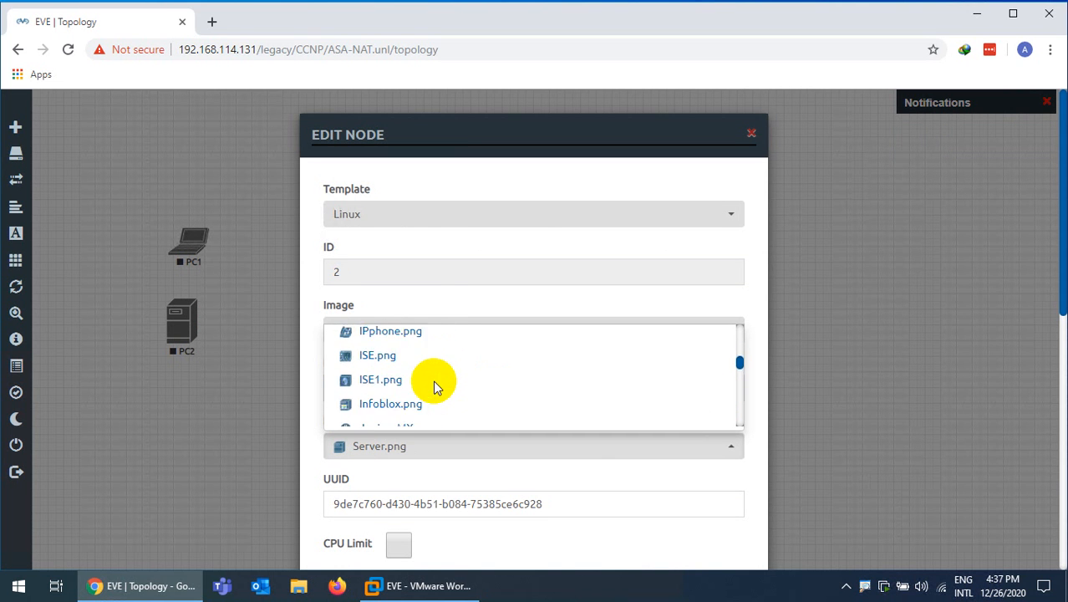
pyautogui.scroll(4, 435, 387)
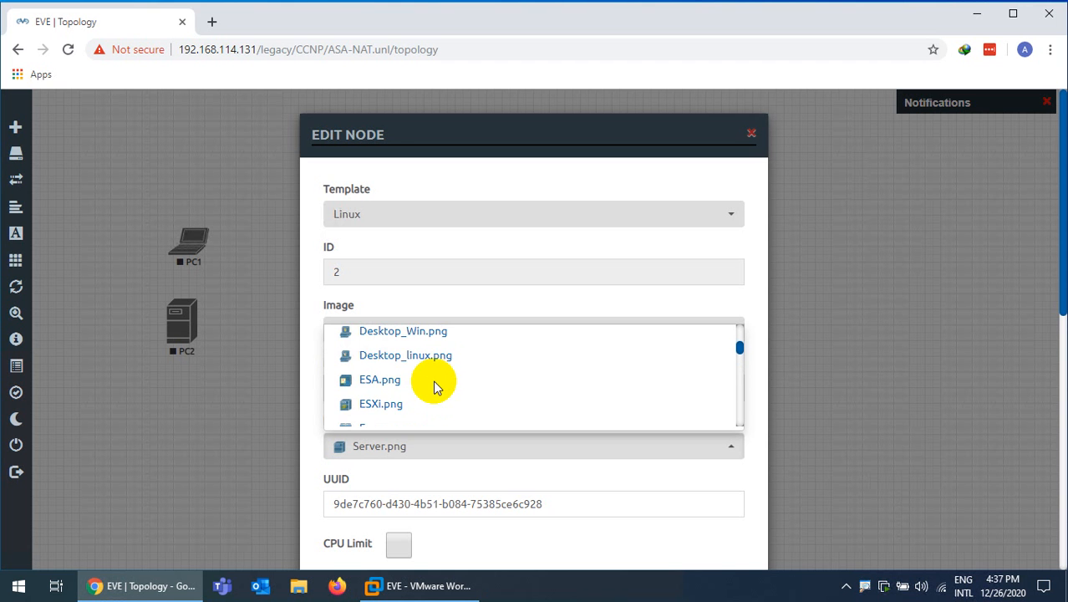
pyautogui.scroll(2, 434, 387)
pyautogui.click(417, 385)
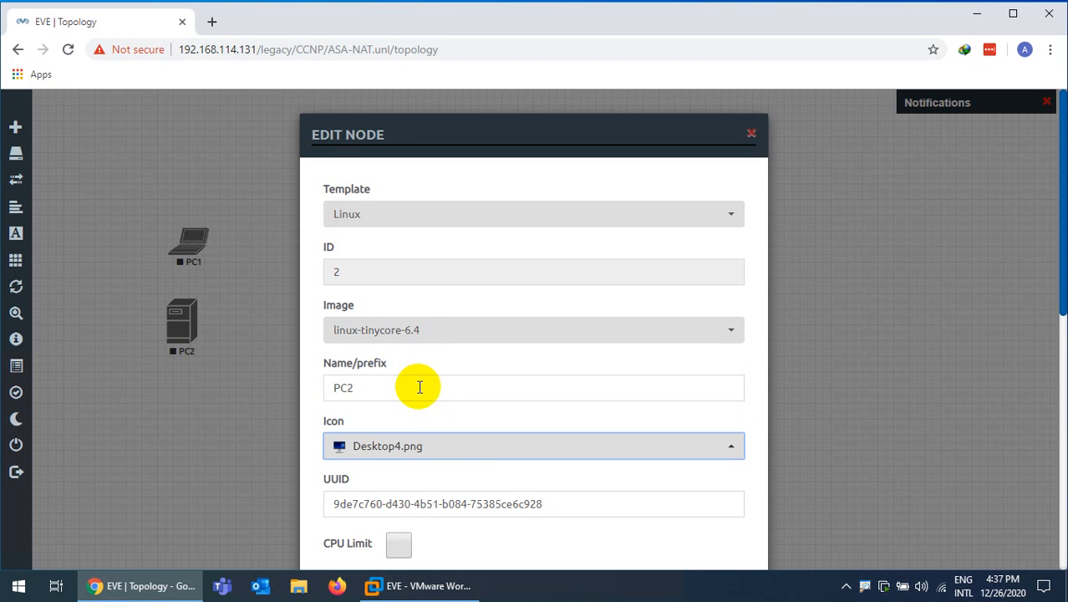
pyautogui.scroll(-10, 471, 466)
pyautogui.click(450, 517)
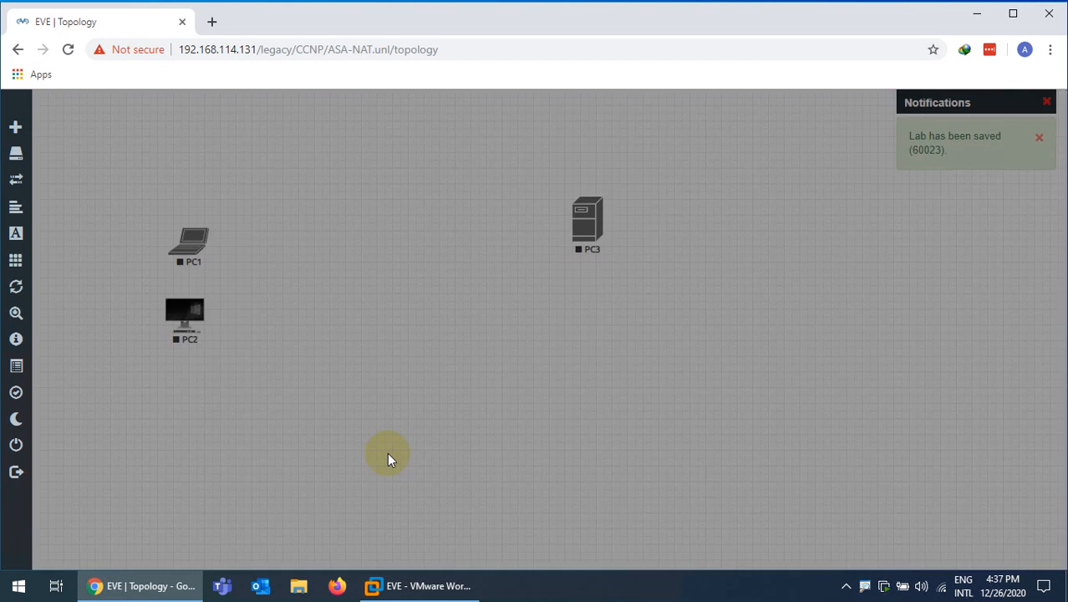
pyautogui.moveTo(183, 252); pyautogui.dragTo(187, 241)
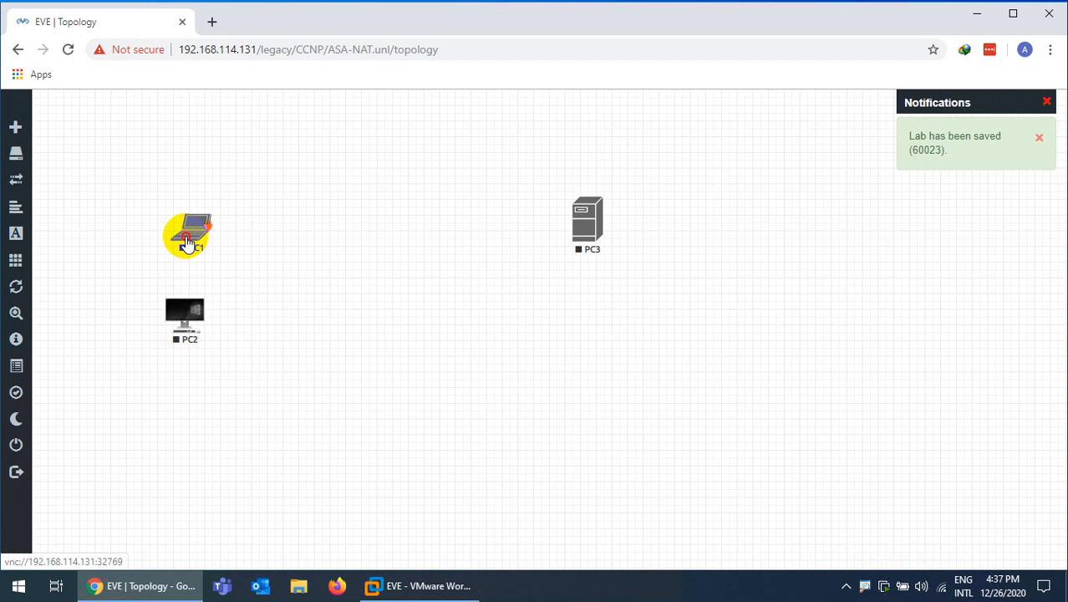
# Move PC3 further right and rename it Ext-PC
pyautogui.moveTo(601, 210); pyautogui.dragTo(800, 272)
pyautogui.rightClick(800, 270)
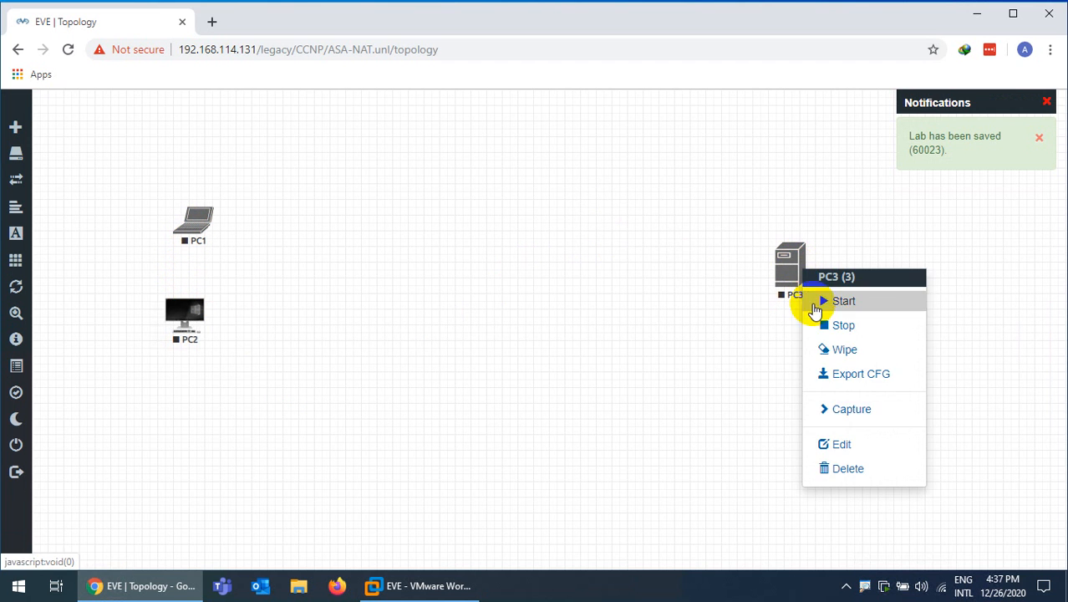
pyautogui.click(818, 440)
pyautogui.click(326, 393)
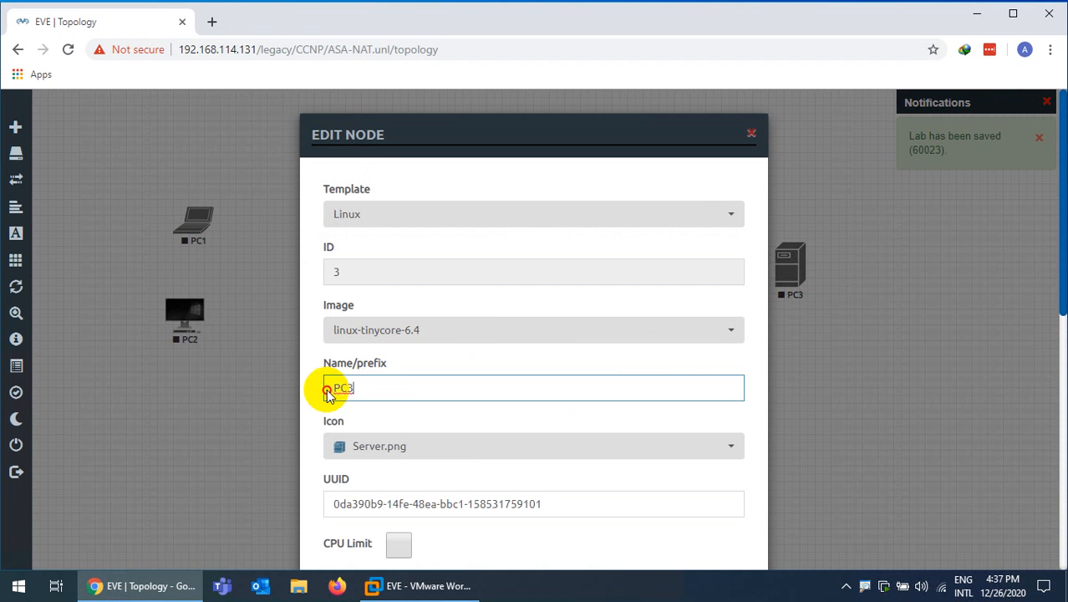
pyautogui.write('Ext-')
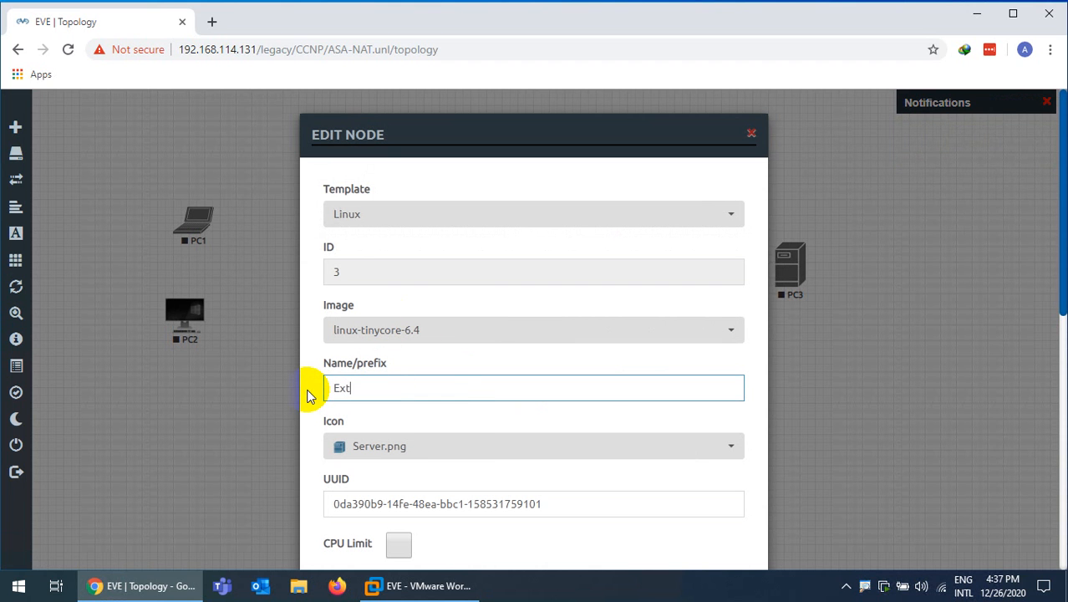
# Give Ext-PC the Desktop_linux.png icon and save the node
pyautogui.click(374, 447)
pyautogui.scroll(5, 412, 393)
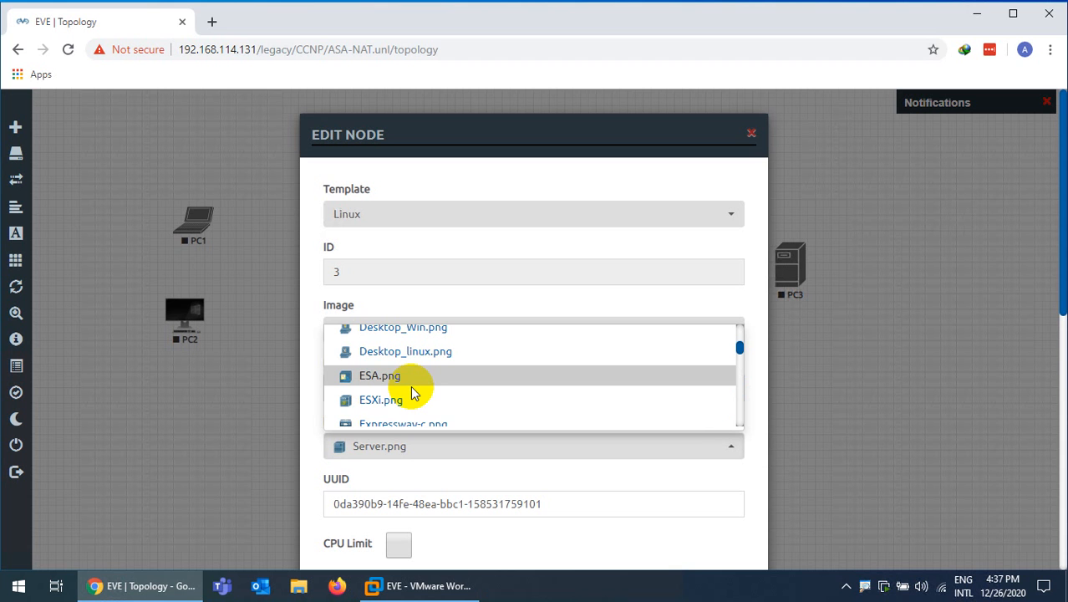
pyautogui.scroll(-2, 412, 392)
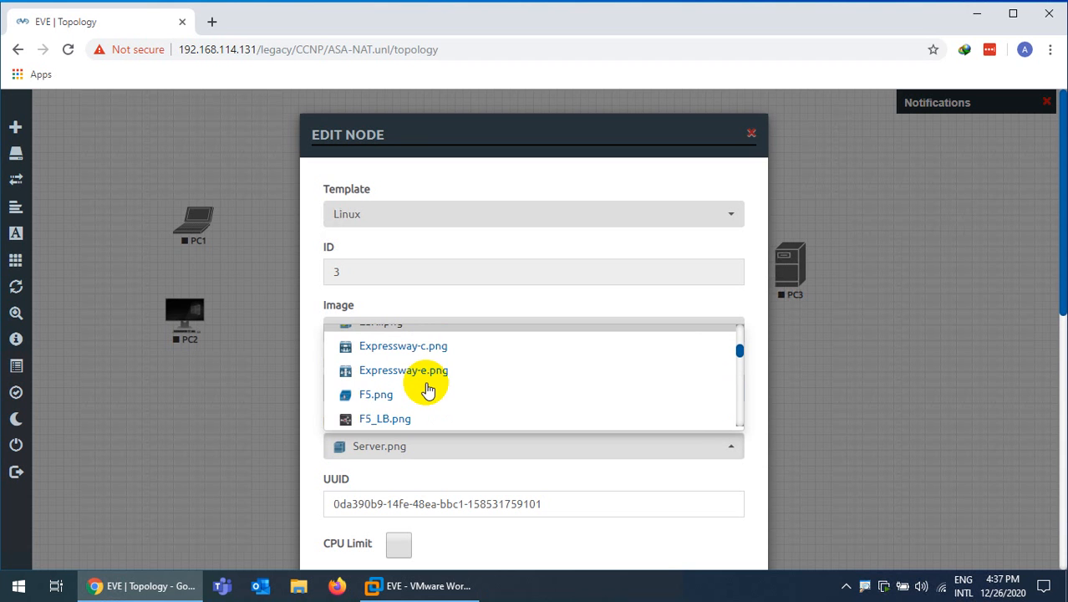
pyautogui.scroll(-2, 427, 390)
pyautogui.scroll(4, 425, 389)
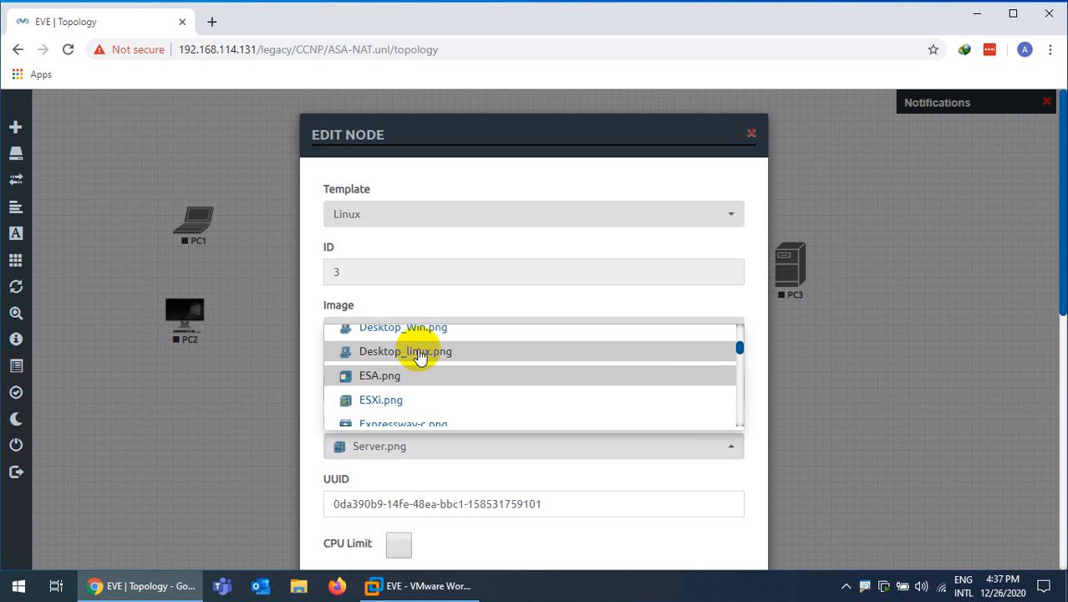
pyautogui.click(420, 357)
pyautogui.scroll(-6, 422, 418)
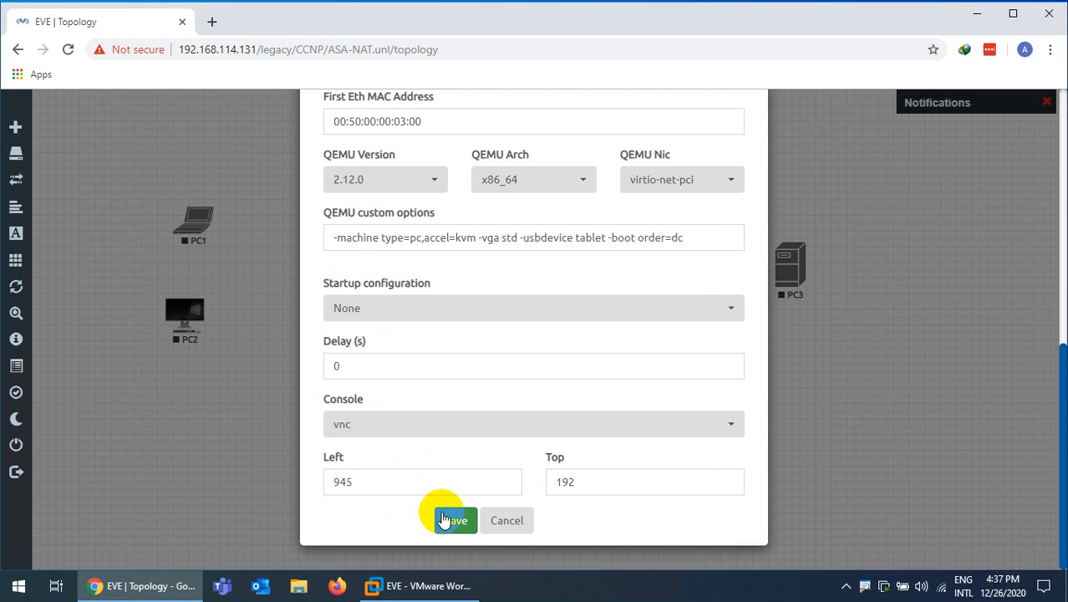
pyautogui.click(443, 520)
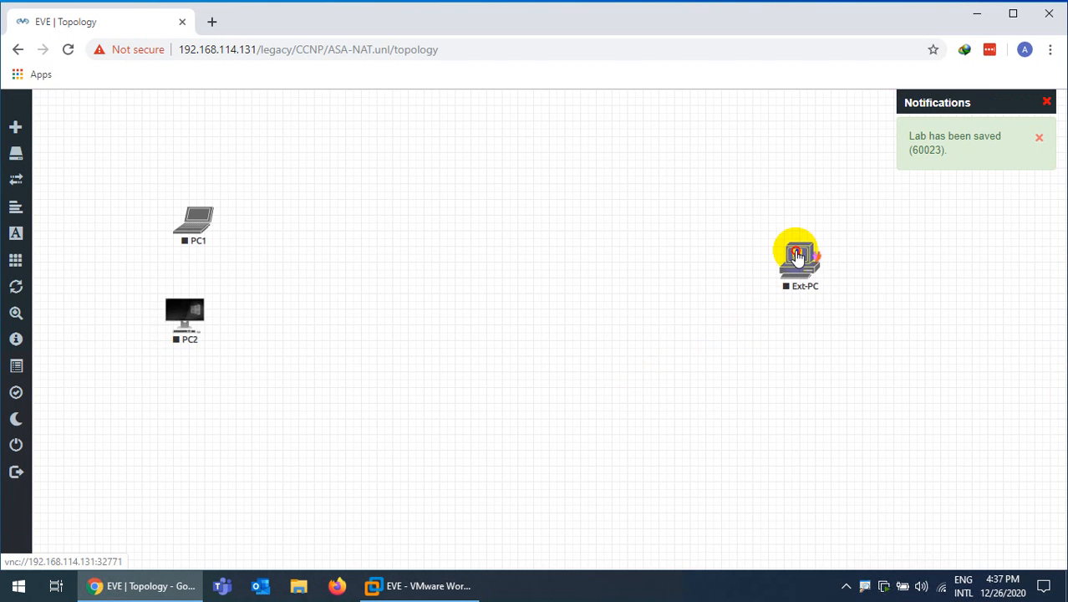
pyautogui.rightClick(542, 210)
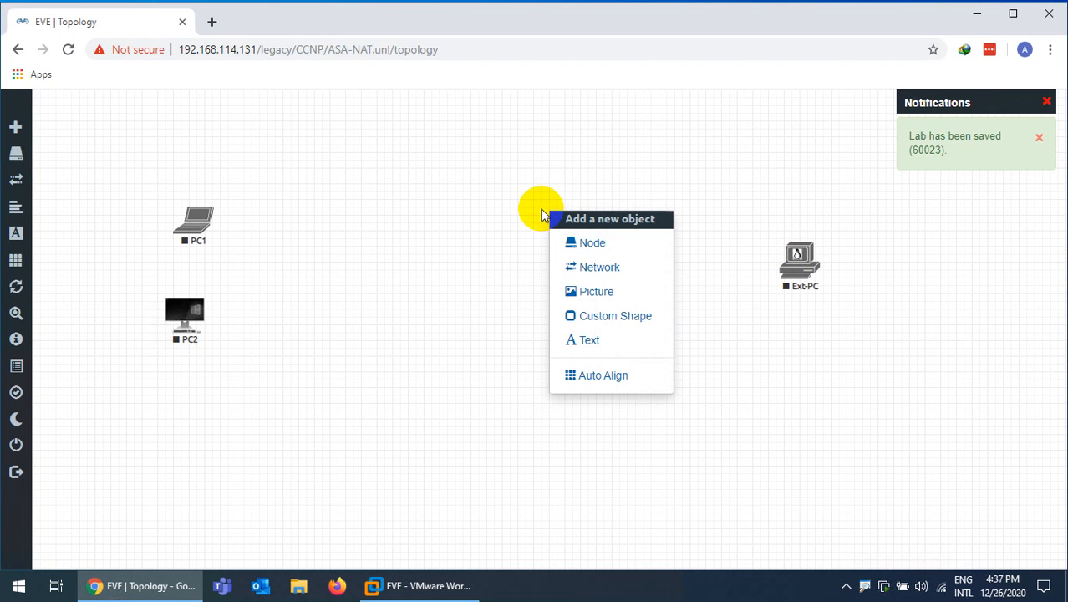
# Start a new Cisco IOL node with the node count set to 2
pyautogui.click(585, 252)
pyautogui.write('iol')
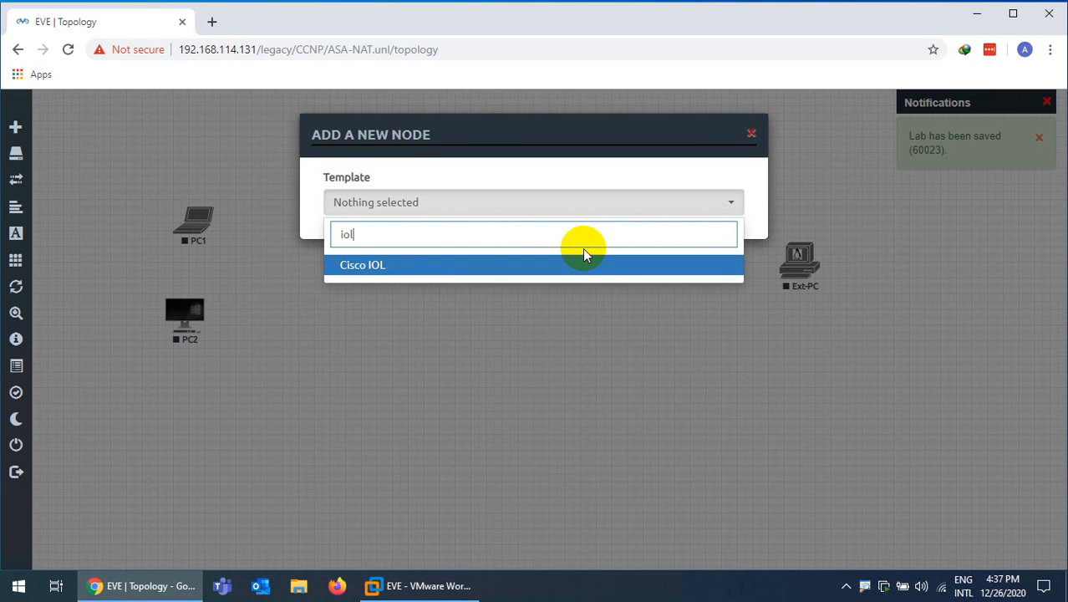
pyautogui.click(359, 265)
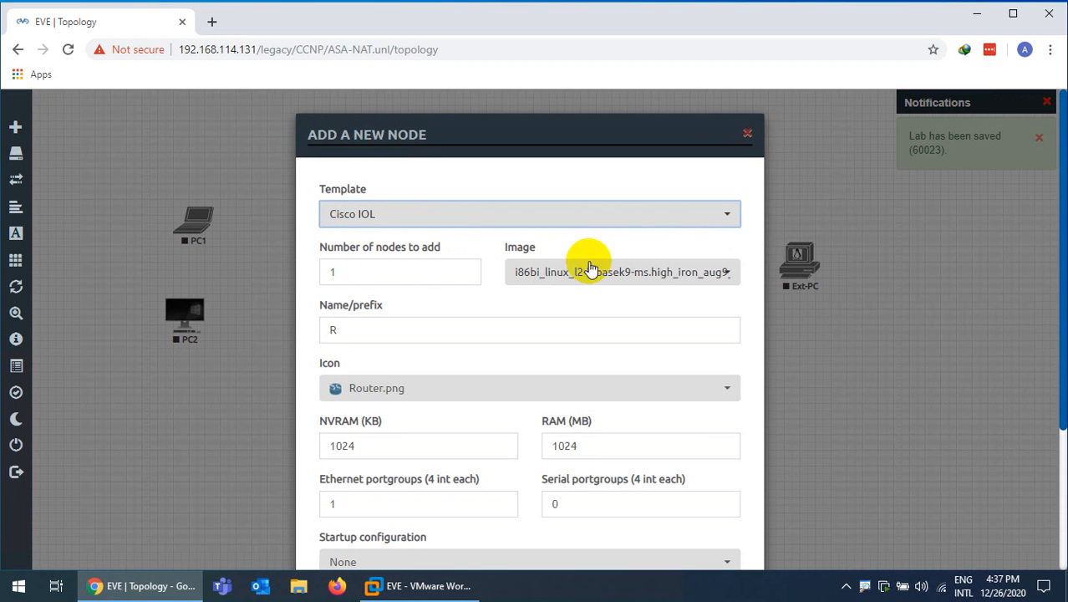
pyautogui.moveTo(367, 265); pyautogui.dragTo(305, 268)
pyautogui.write('2')
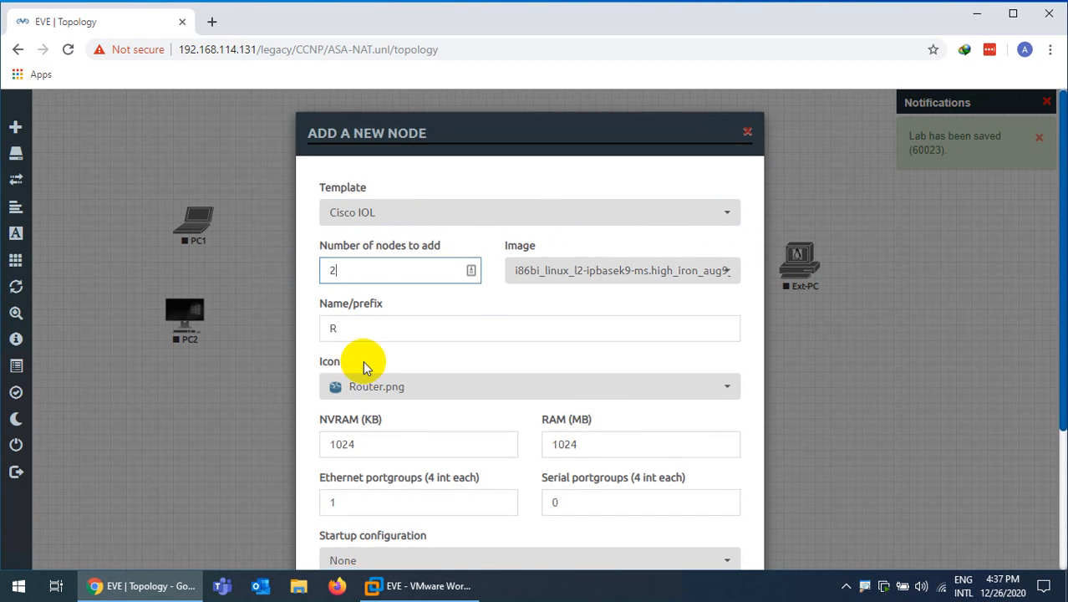
pyautogui.scroll(-3, 363, 361)
# Use the Switch L3.png icon and SW name prefix, adding switches SW4 and SW5
pyautogui.click(373, 237)
pyautogui.scroll(-4, 395, 285)
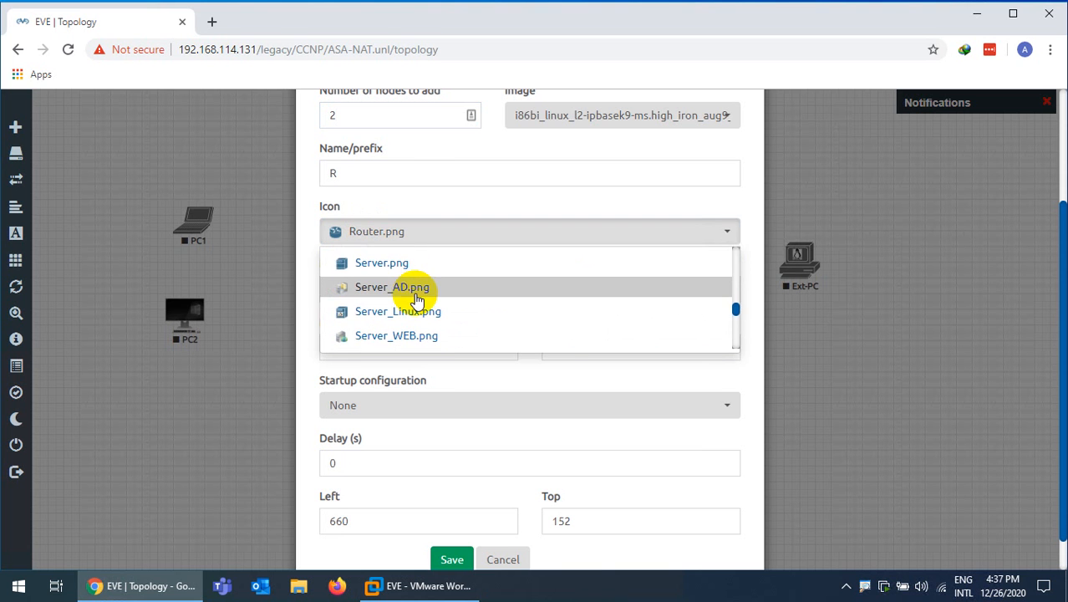
pyautogui.scroll(-4, 398, 308)
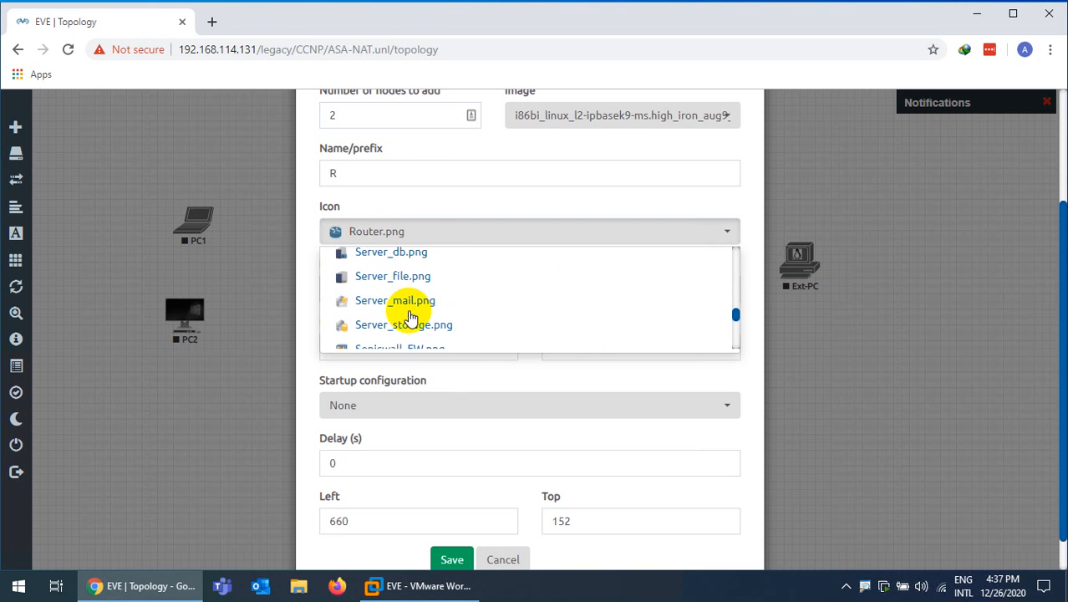
pyautogui.click(390, 319)
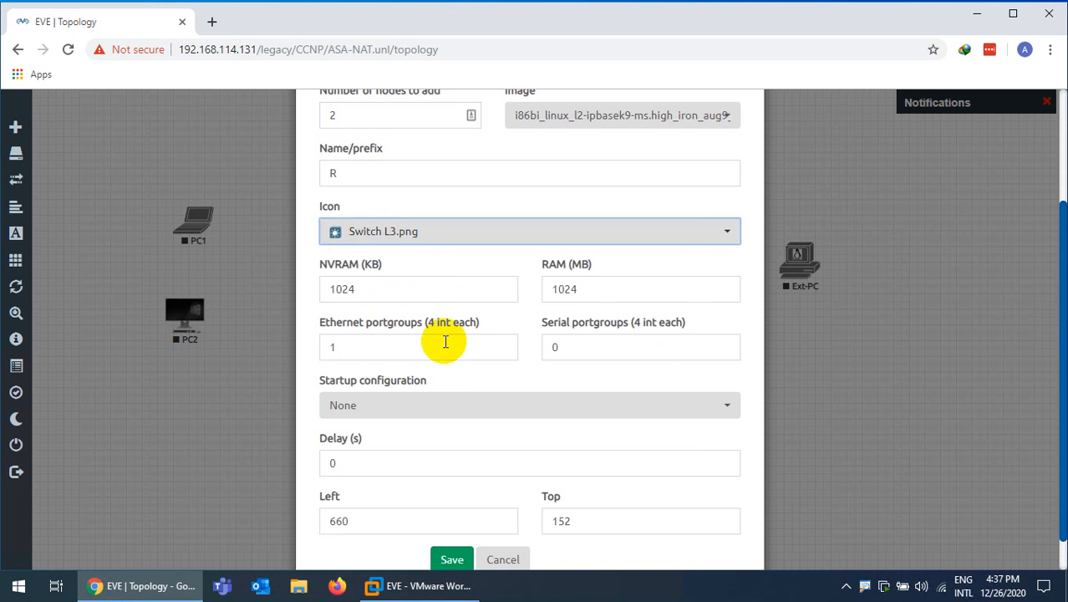
pyautogui.doubleClick(328, 174)
pyautogui.write('SW')
pyautogui.click(327, 205)
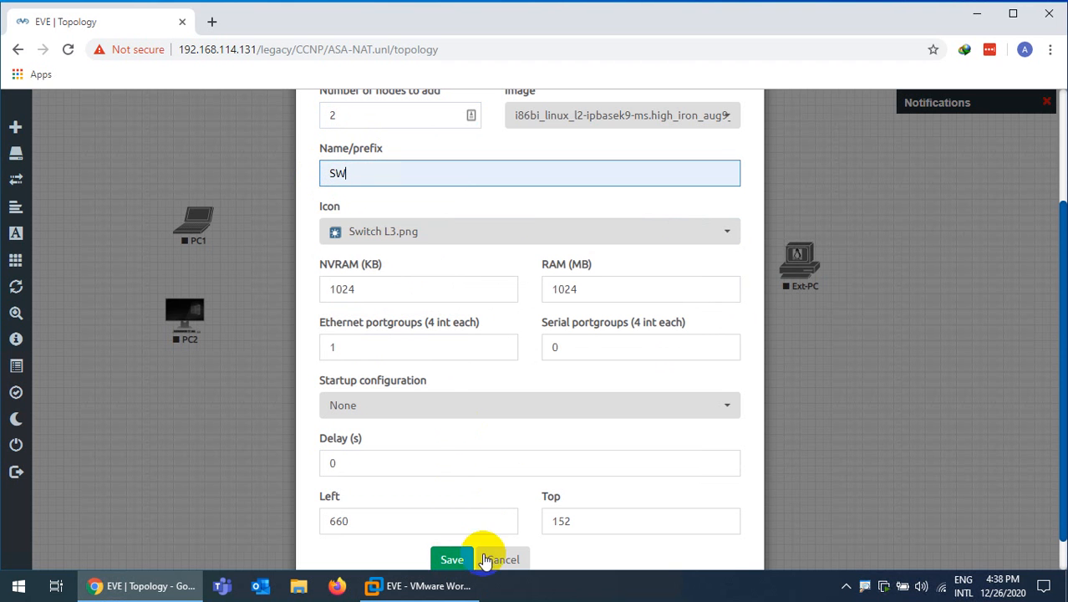
pyautogui.click(452, 560)
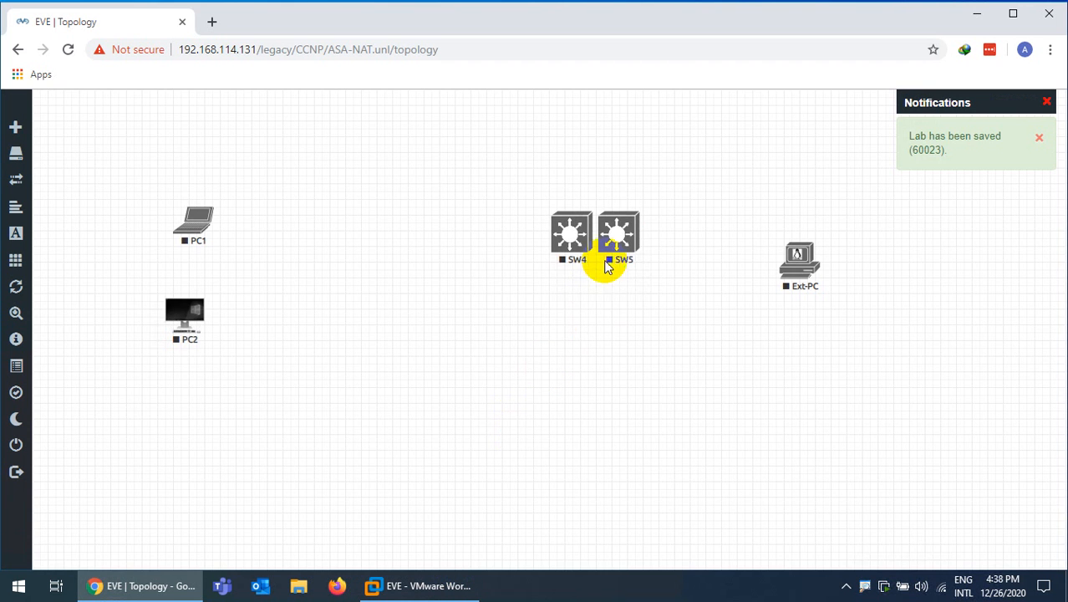
# Move SW4 left toward the PCs and save it as LAN-S
pyautogui.moveTo(619, 251); pyautogui.dragTo(634, 282)
pyautogui.moveTo(573, 241); pyautogui.dragTo(356, 285)
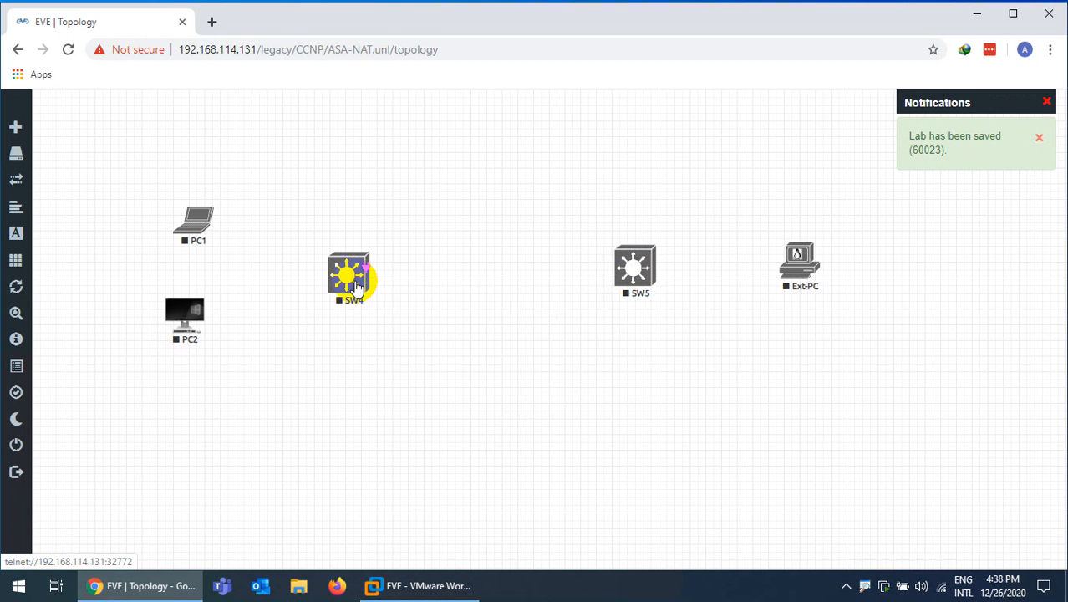
pyautogui.rightClick(355, 287)
pyautogui.click(444, 456)
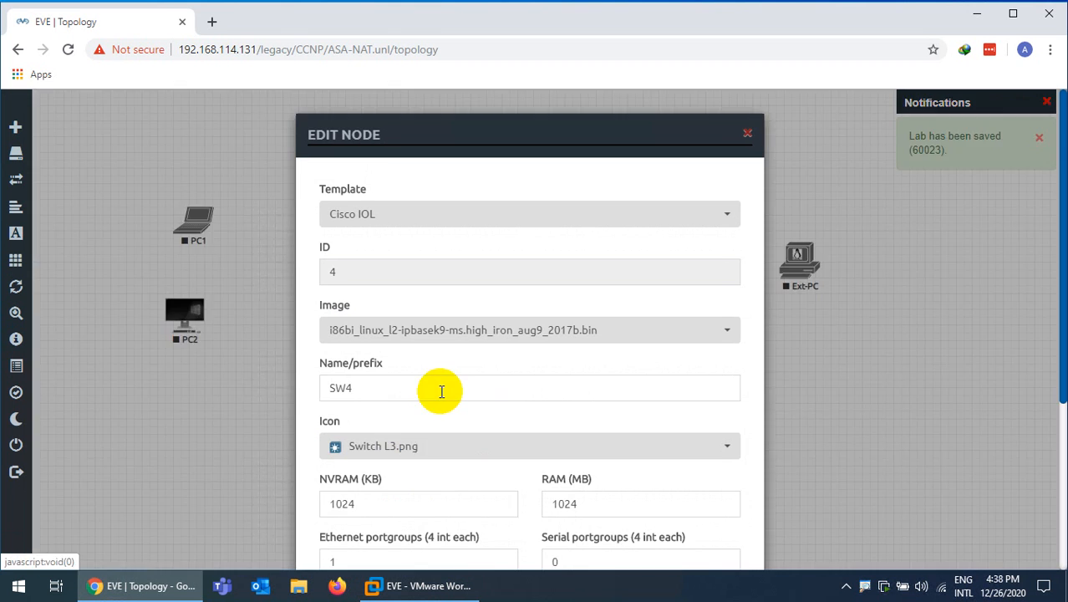
pyautogui.moveTo(374, 389); pyautogui.dragTo(319, 390)
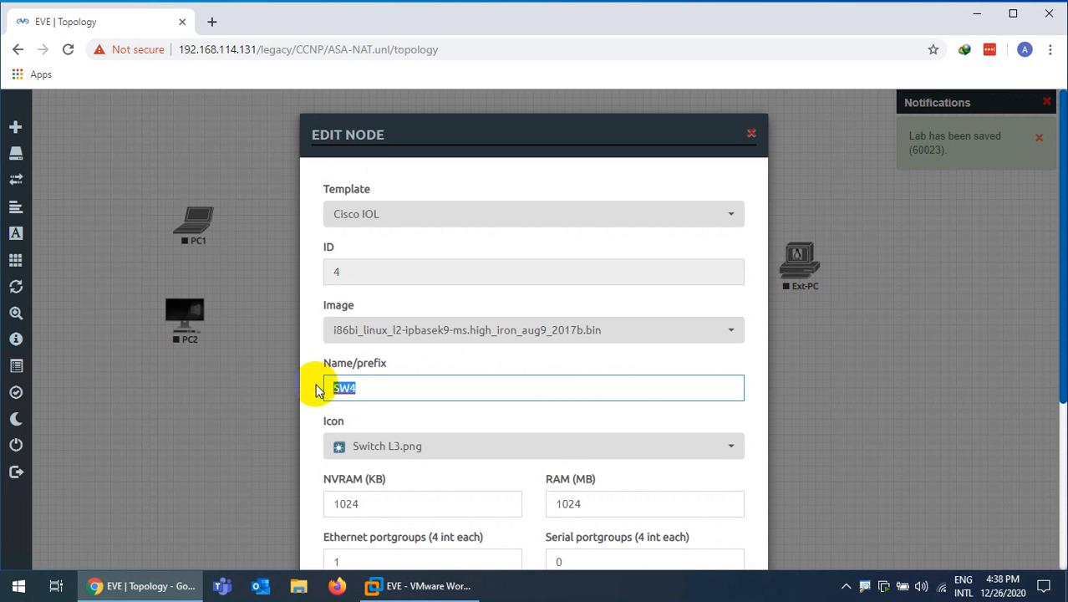
pyautogui.scroll(-3, 315, 390)
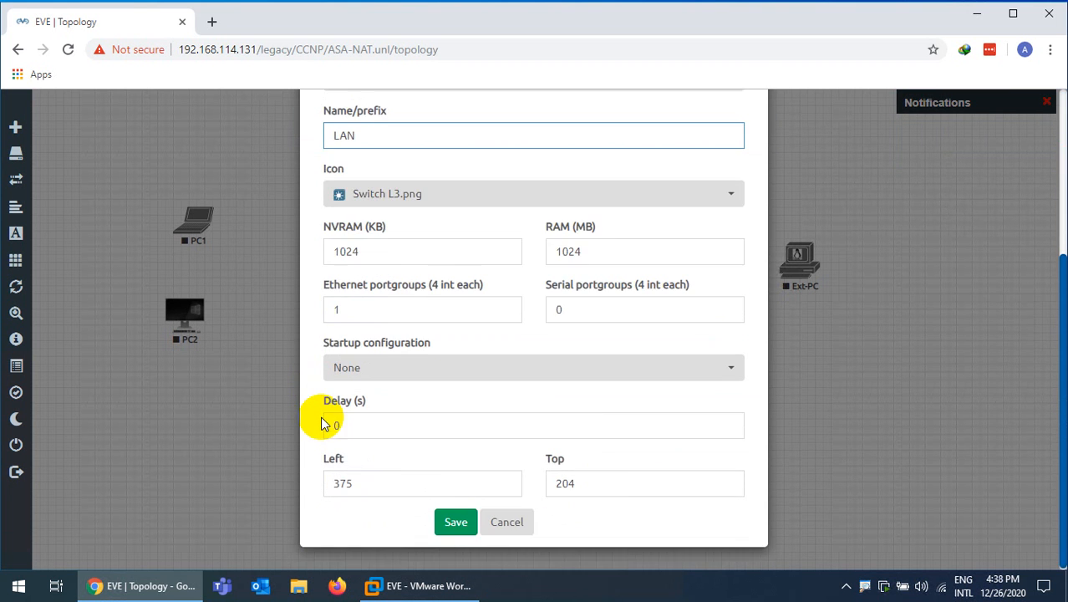
pyautogui.scroll(3, 322, 419)
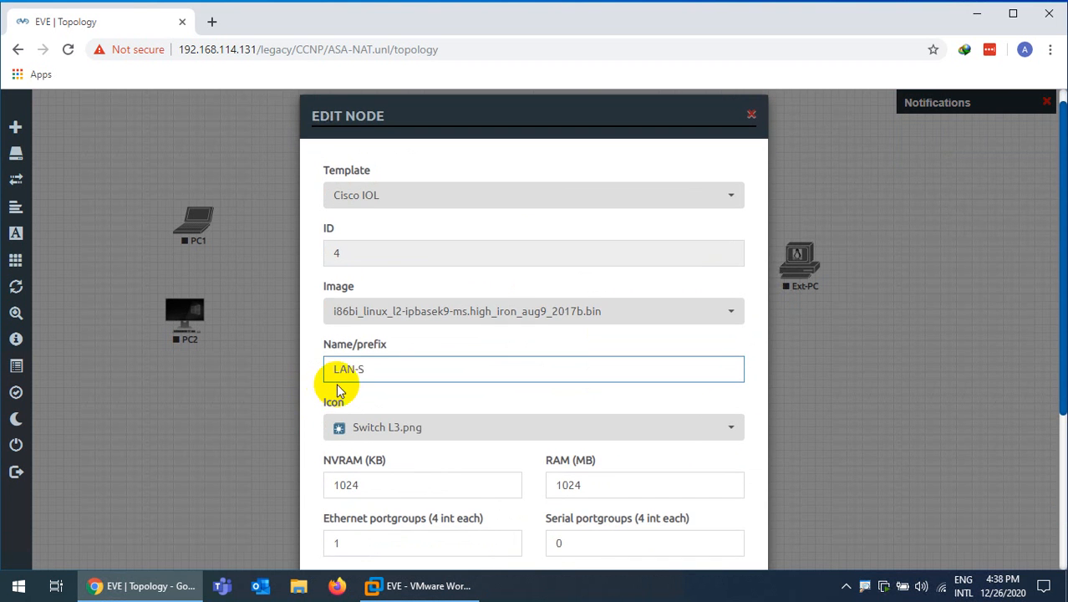
pyautogui.scroll(-3, 358, 417)
pyautogui.click(454, 519)
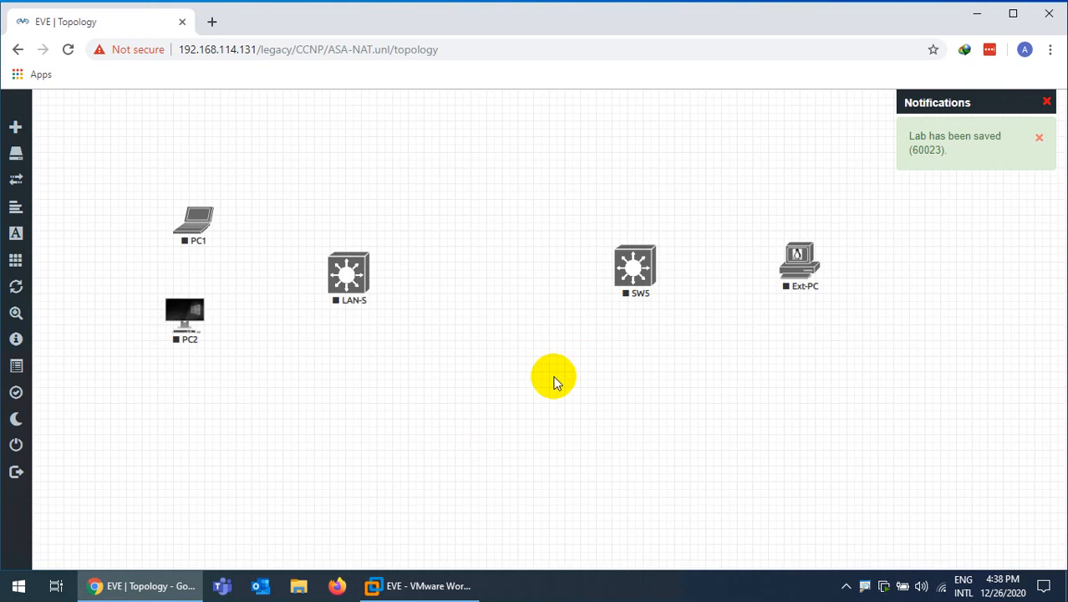
# Rename switch SW5 to WAN-S and save it
pyautogui.rightClick(634, 269)
pyautogui.click(666, 448)
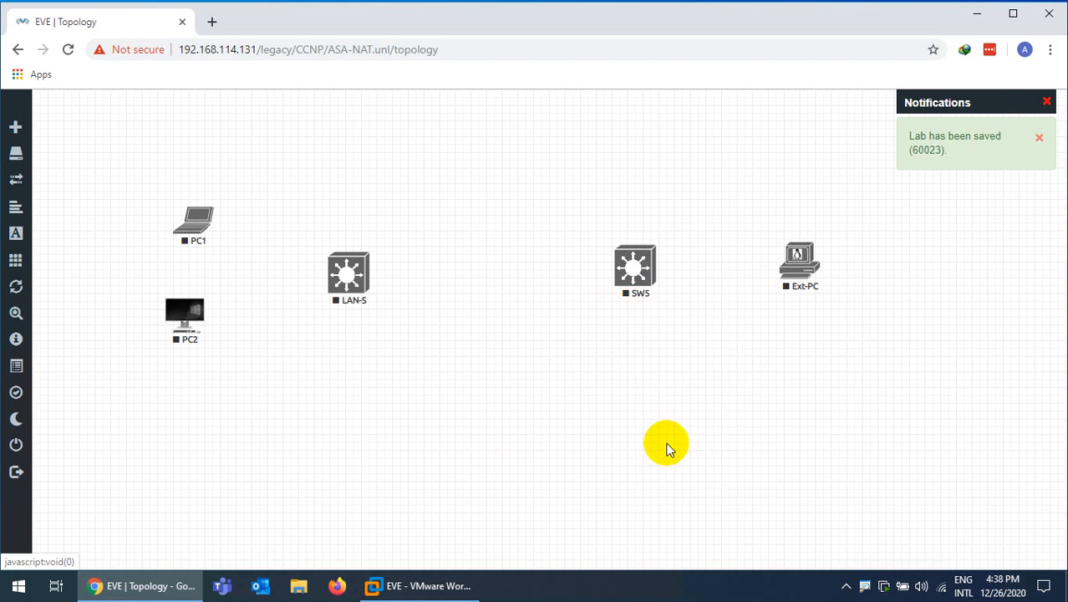
pyautogui.click(341, 387)
pyautogui.moveTo(341, 387); pyautogui.dragTo(310, 387)
pyautogui.write('W')
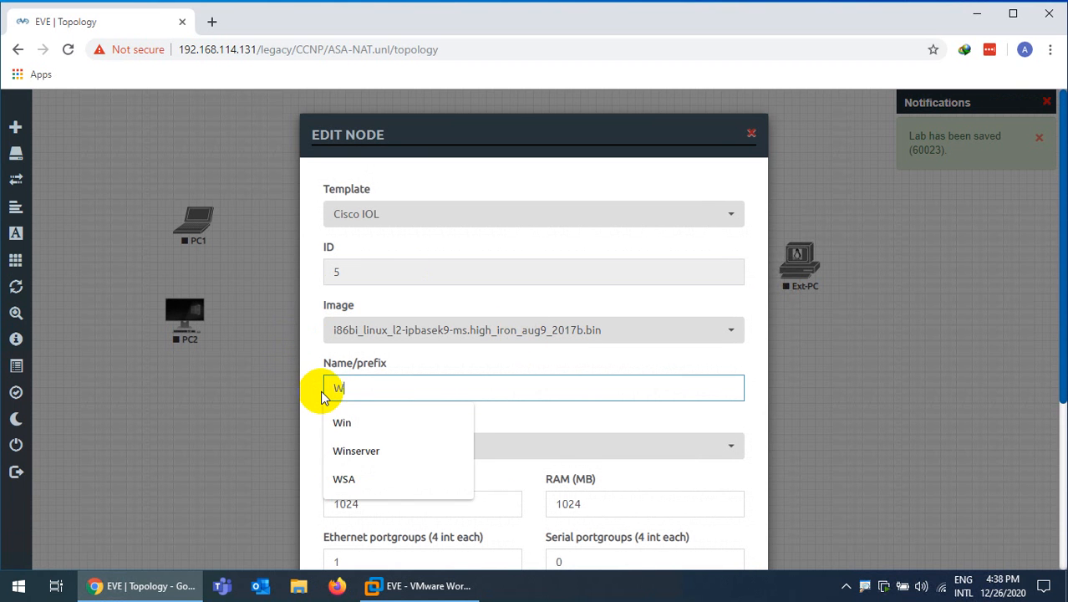
pyautogui.write('AN-S')
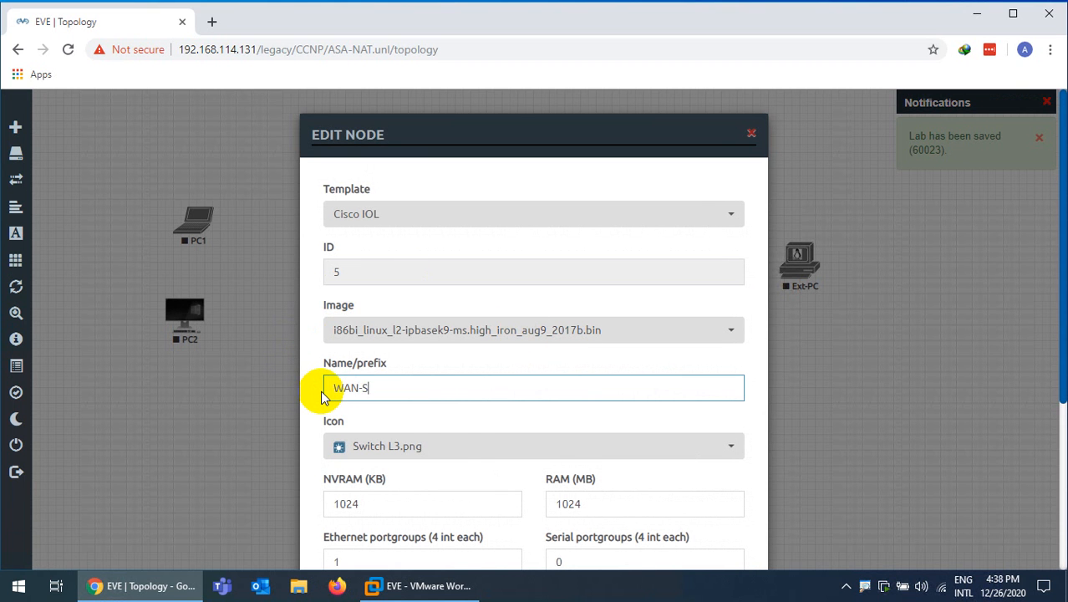
pyautogui.scroll(-3, 324, 397)
pyautogui.click(453, 517)
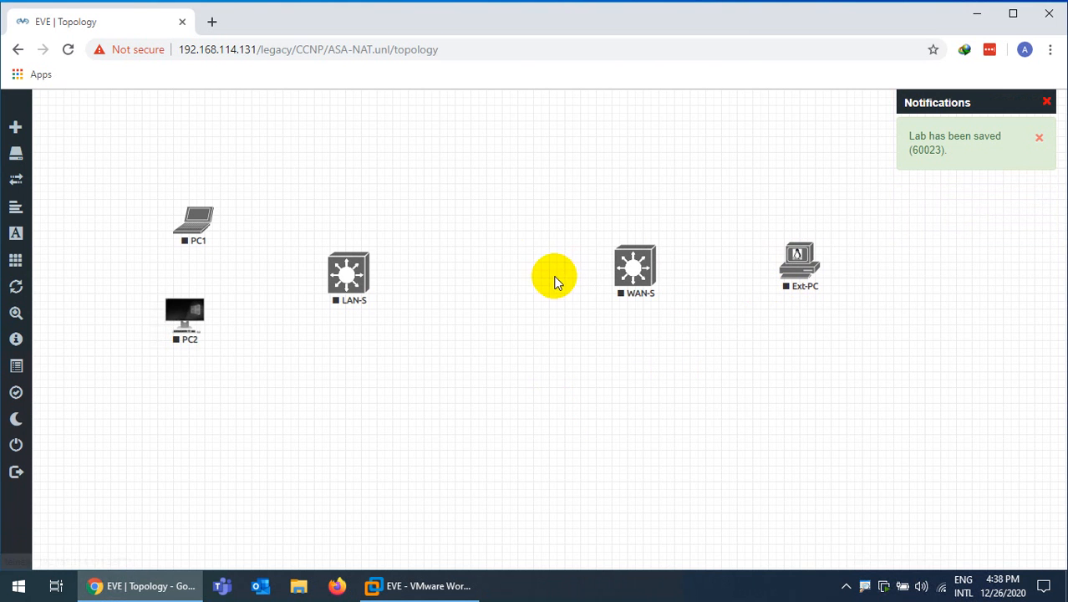
pyautogui.rightClick(473, 251)
# Add a Cisco ASA node with the asa-9.15 image, shifting WAN-S right and LAN-S left
pyautogui.click(506, 279)
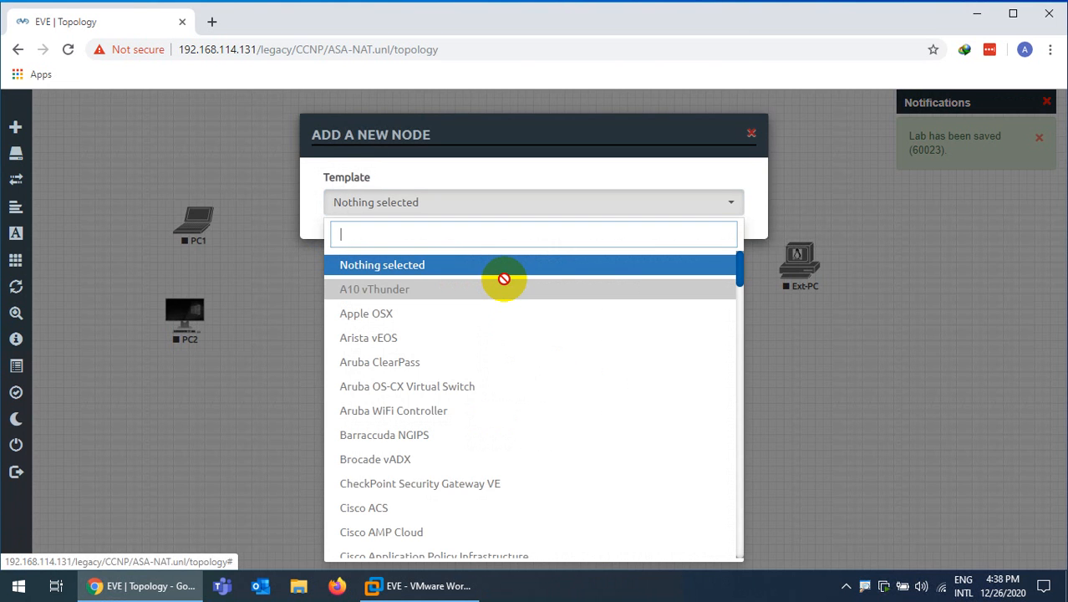
pyautogui.write('asa')
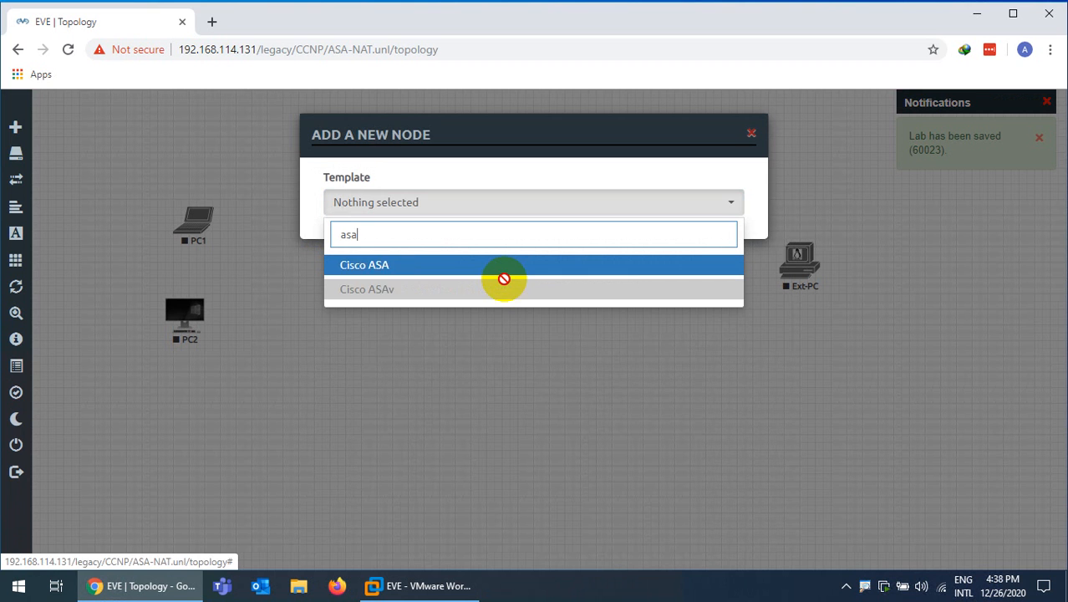
pyautogui.click(422, 267)
pyautogui.click(542, 284)
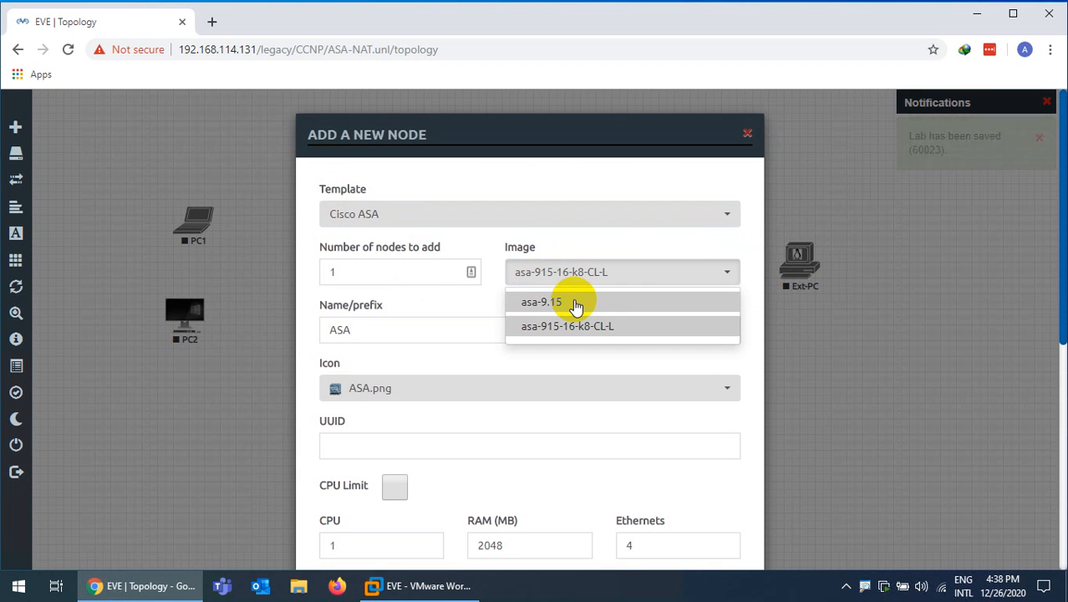
pyautogui.click(574, 304)
pyautogui.scroll(-5, 516, 361)
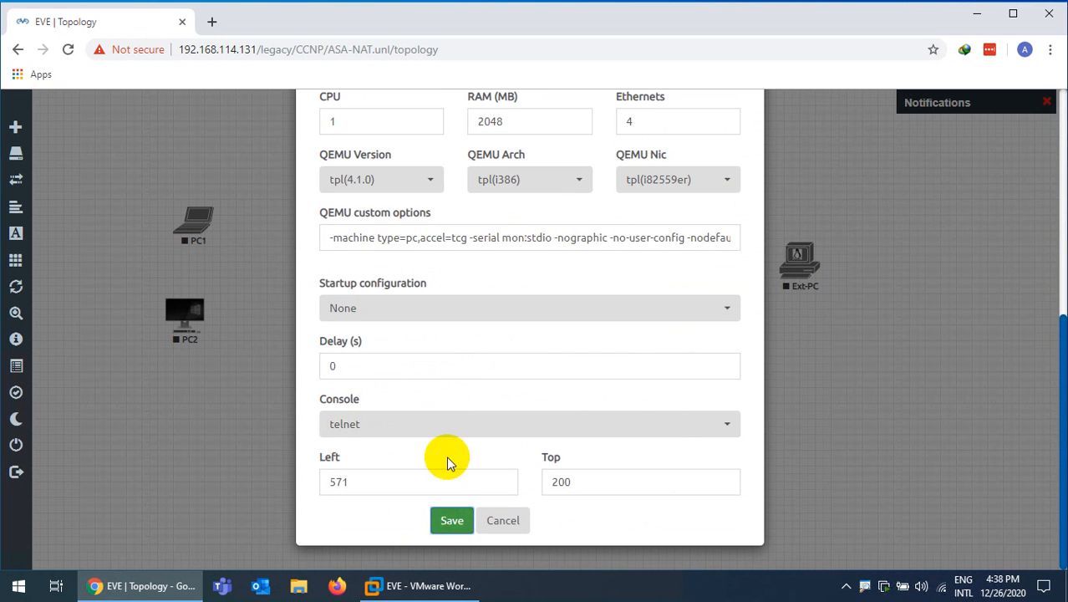
pyautogui.click(451, 520)
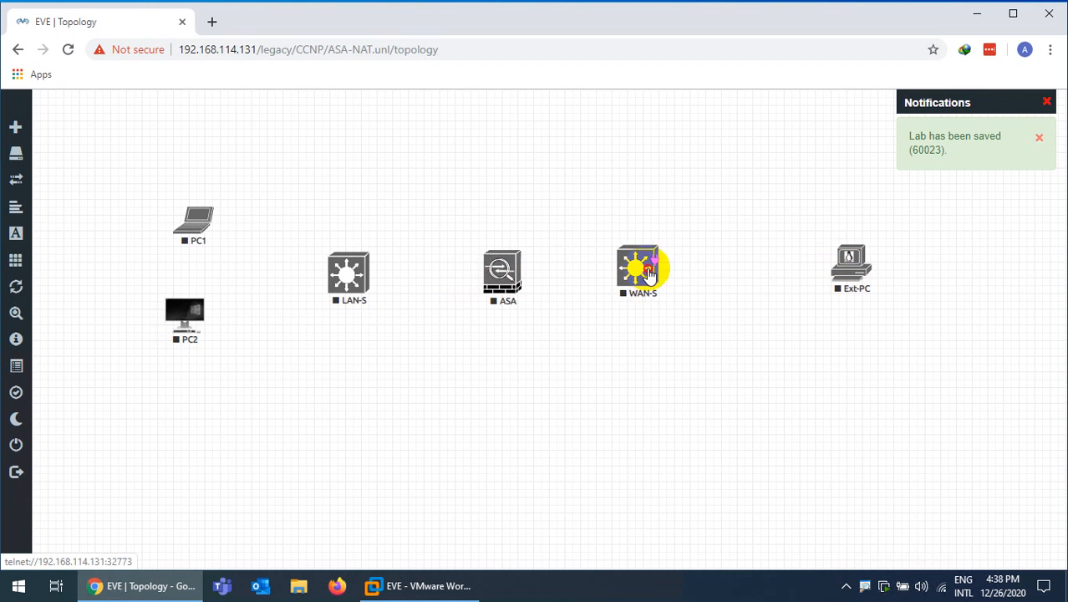
pyautogui.moveTo(650, 274); pyautogui.dragTo(685, 273)
pyautogui.moveTo(346, 278); pyautogui.dragTo(334, 278)
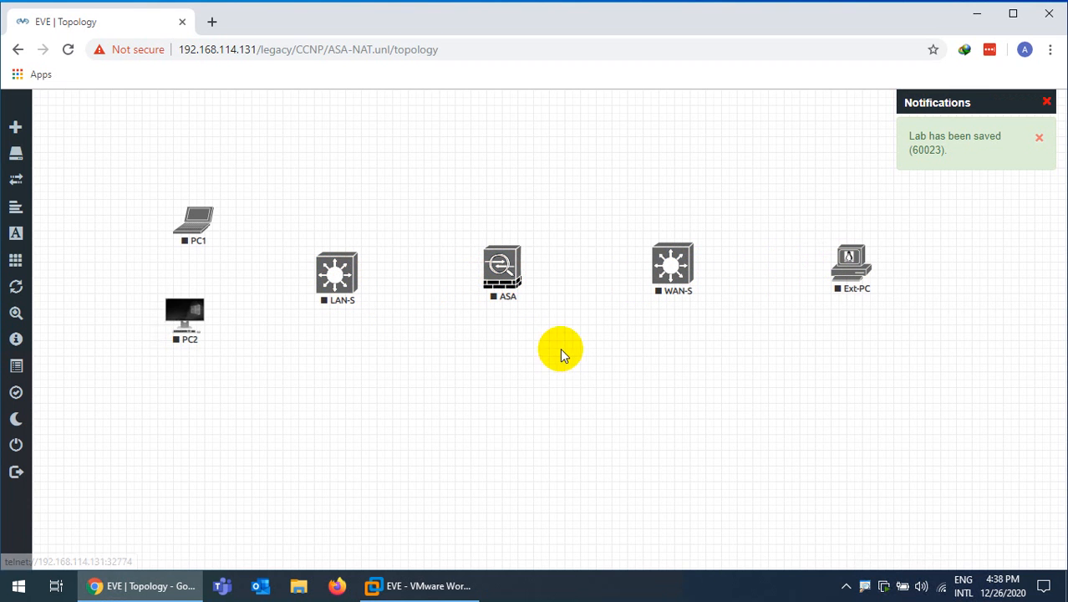
# Start a Cisco IOS 3725 (Dynamips) node with the node count set to 3
pyautogui.rightClick(535, 349)
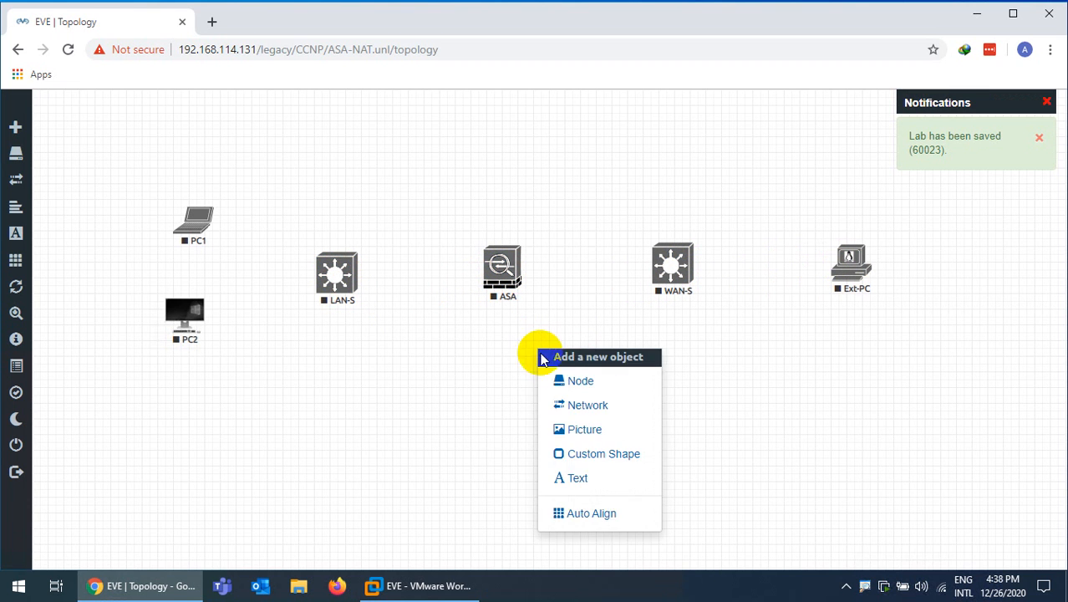
pyautogui.click(562, 380)
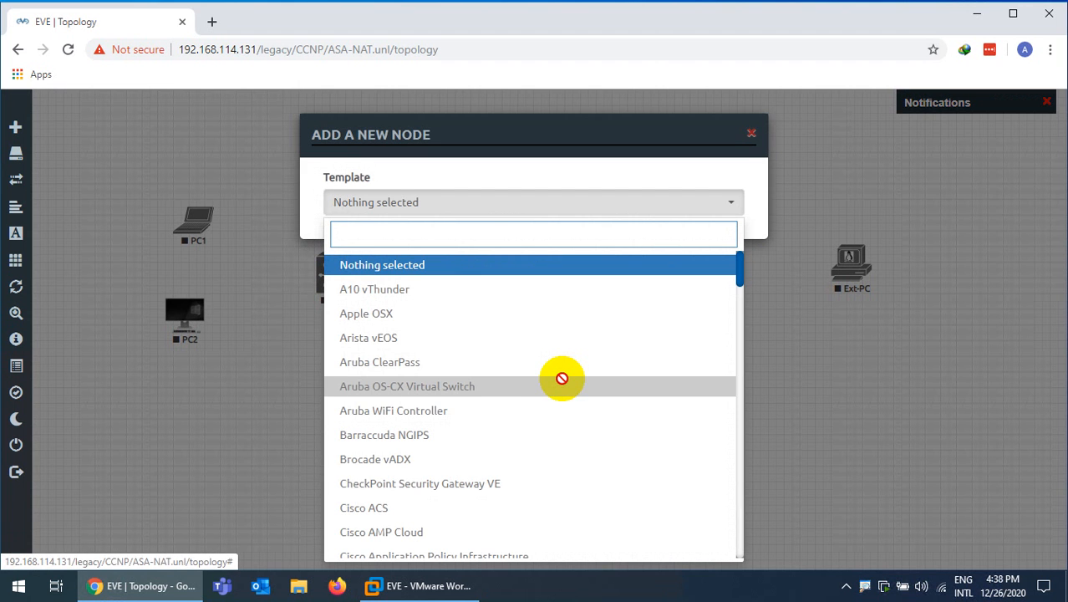
pyautogui.write('io')
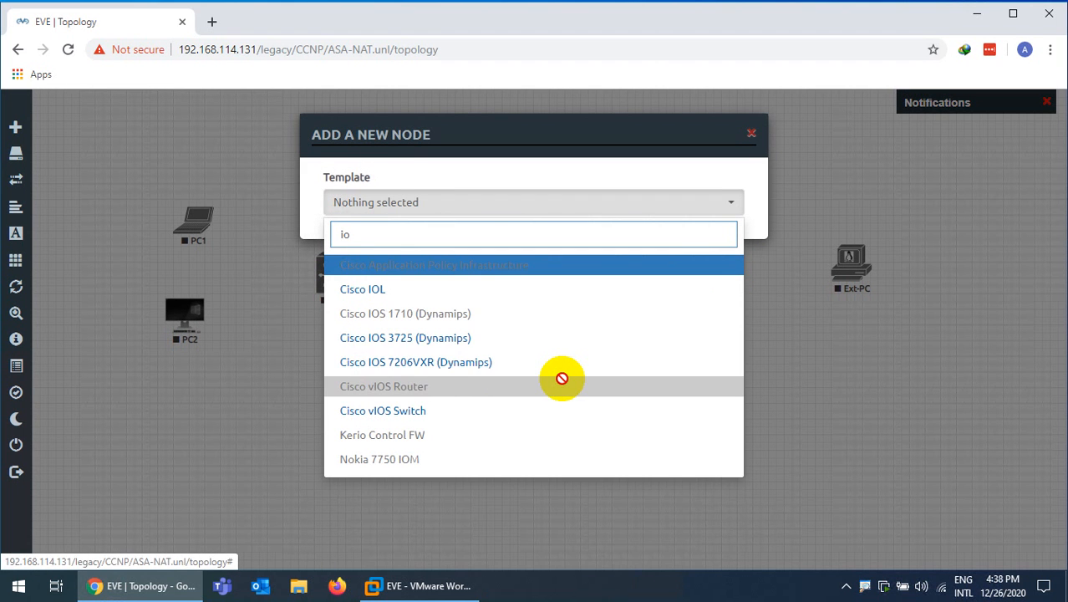
pyautogui.click(420, 349)
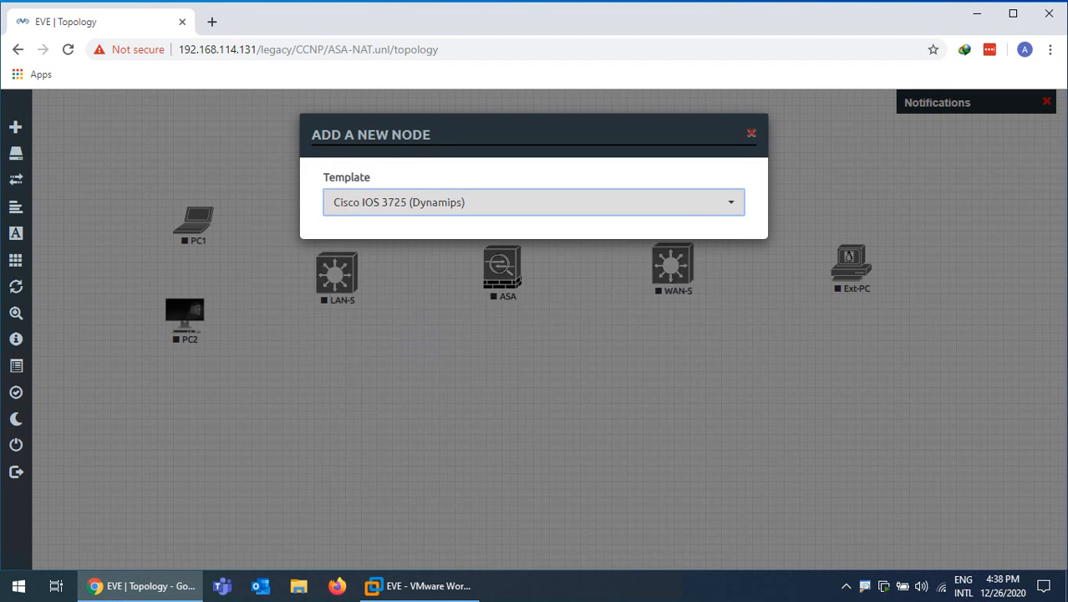
pyautogui.moveTo(358, 275); pyautogui.dragTo(311, 278)
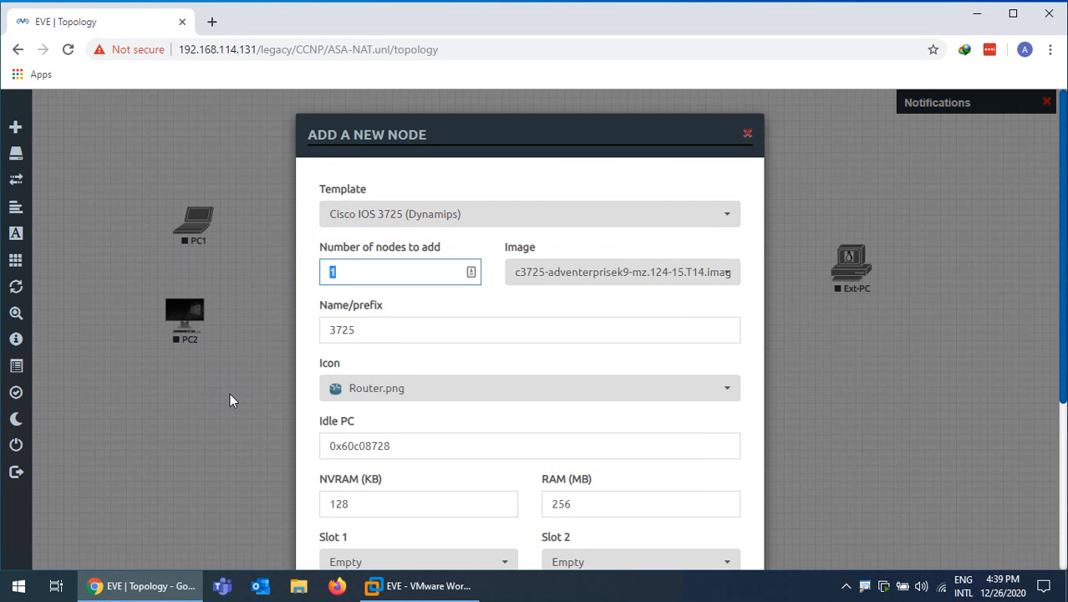
pyautogui.write('3')
# Use the SRV name prefix and Server.png icon, adding nodes SRV7–SRV9
pyautogui.moveTo(388, 330); pyautogui.dragTo(309, 332)
pyautogui.write('SRV')
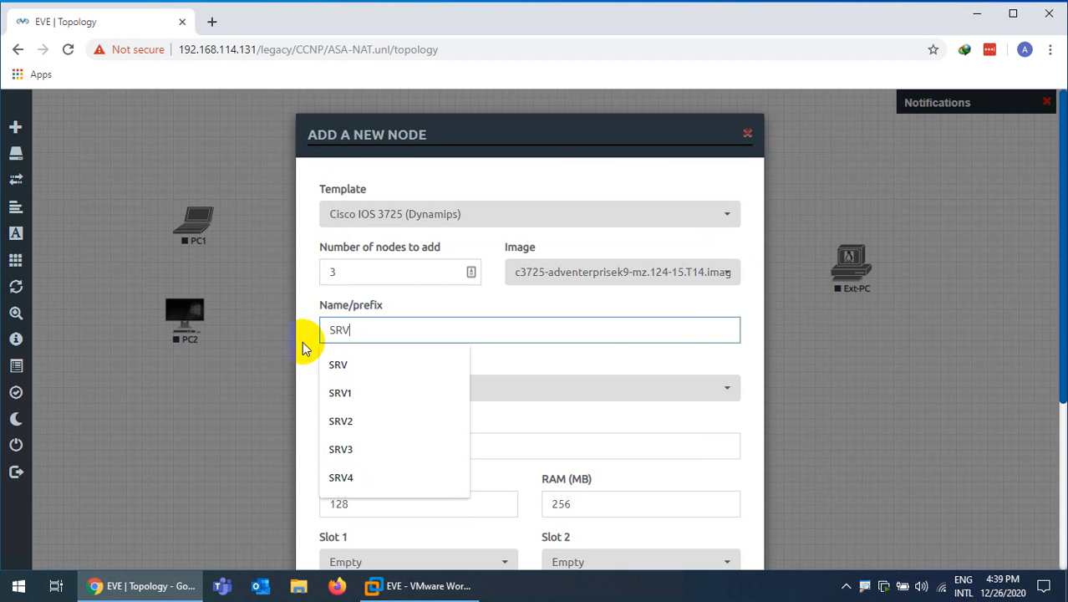
pyautogui.click(338, 365)
pyautogui.click(423, 396)
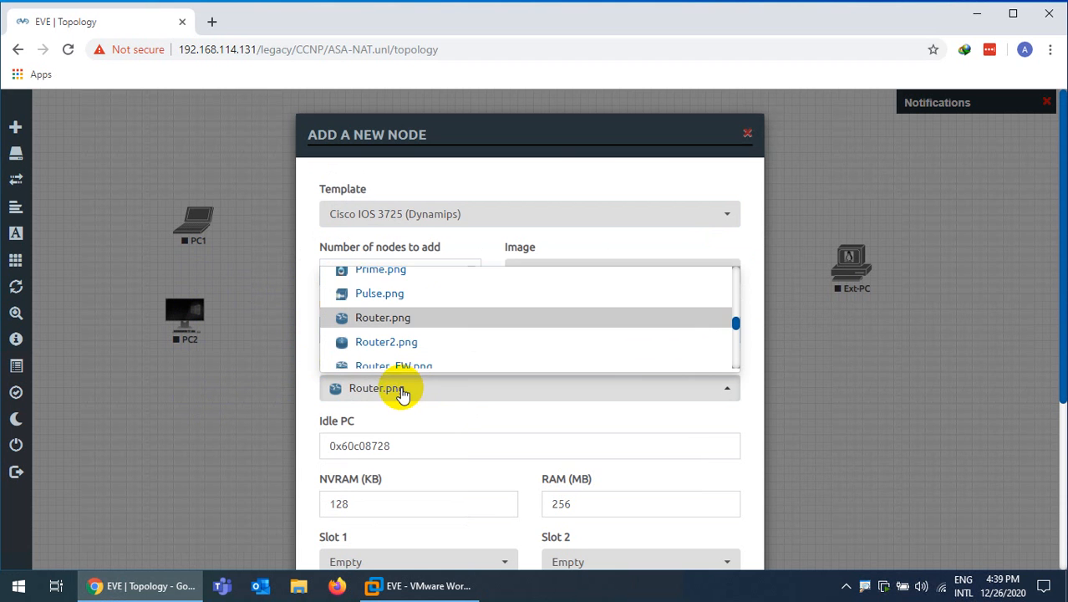
pyautogui.scroll(-4, 414, 343)
pyautogui.scroll(-1, 424, 337)
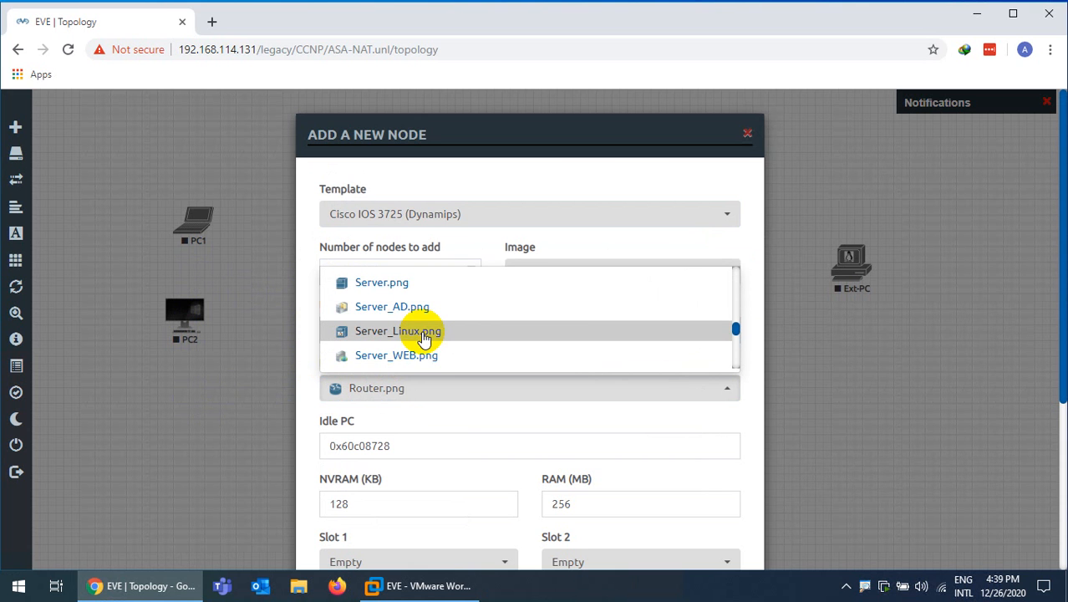
pyautogui.click(392, 293)
pyautogui.scroll(-3, 462, 366)
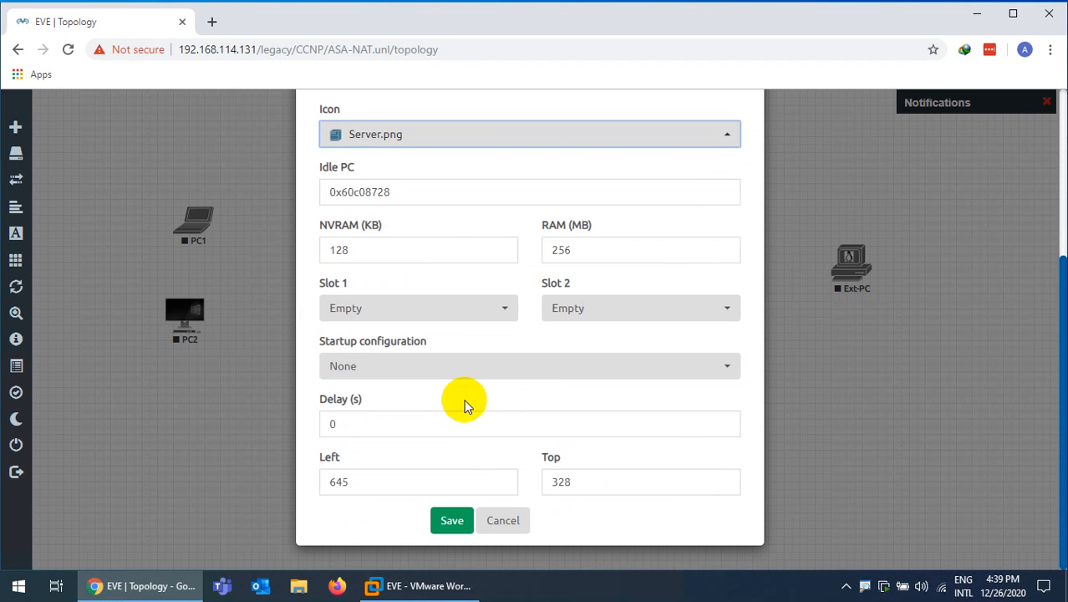
pyautogui.click(460, 529)
pyautogui.click(451, 521)
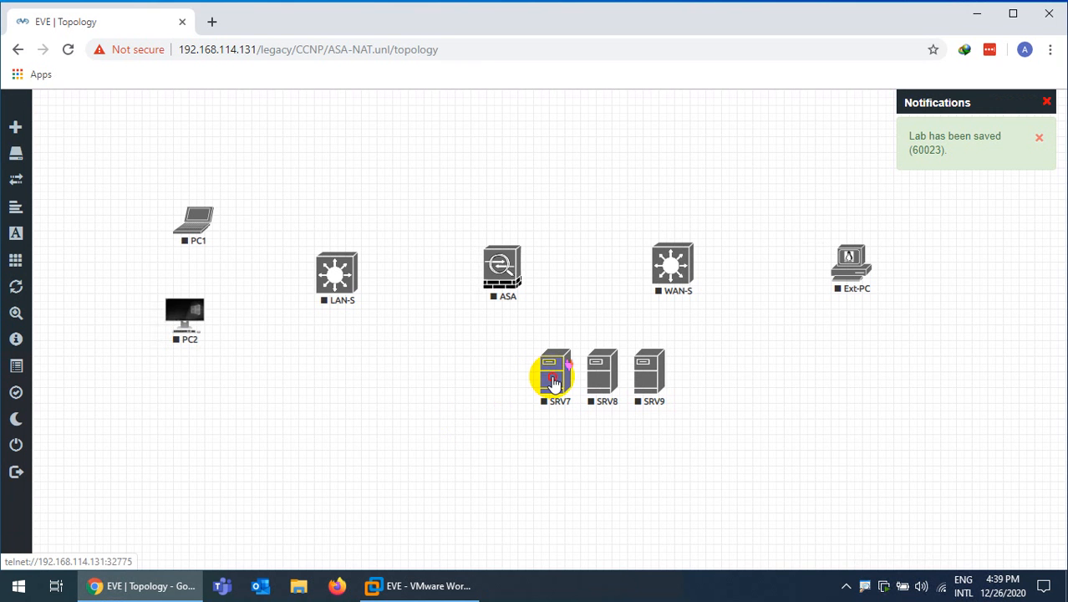
# Move SRV7 below PC2 and rename it SRV-L
pyautogui.moveTo(554, 380); pyautogui.dragTo(180, 411)
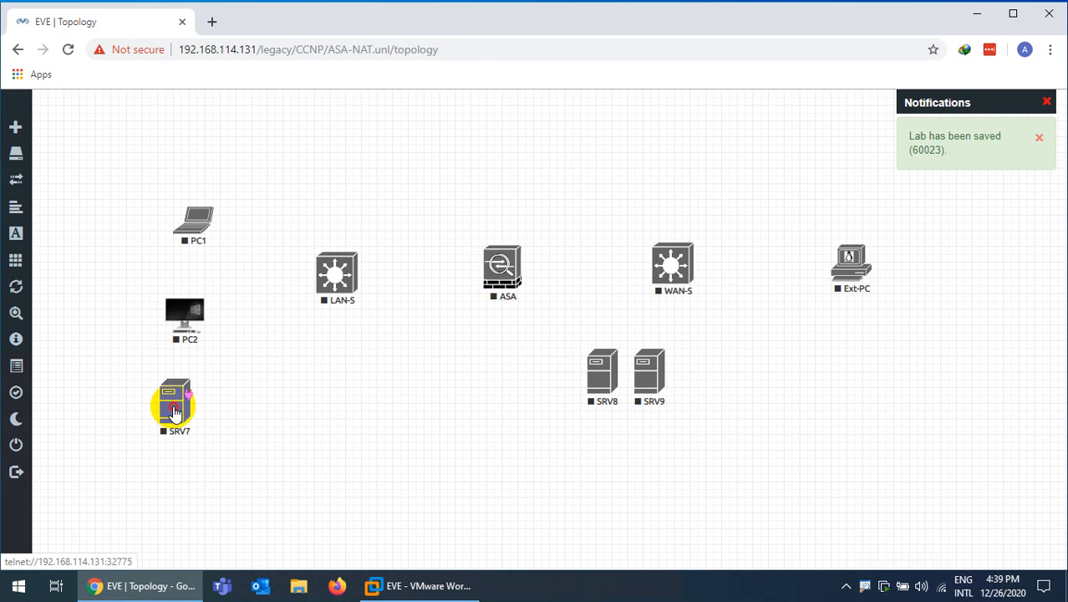
pyautogui.rightClick(173, 411)
pyautogui.click(234, 526)
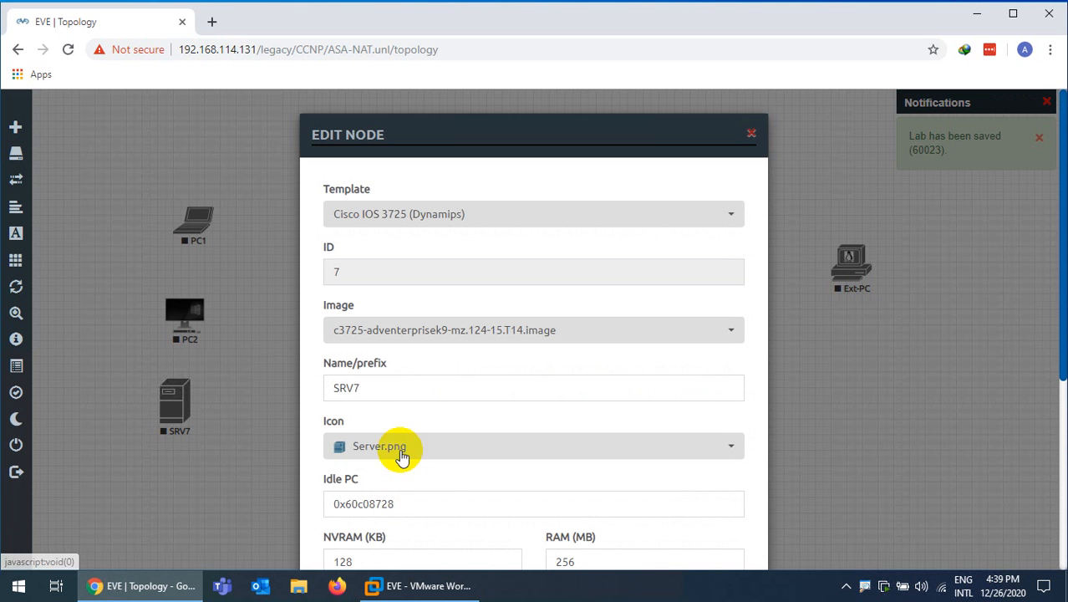
pyautogui.press('BackSpace')
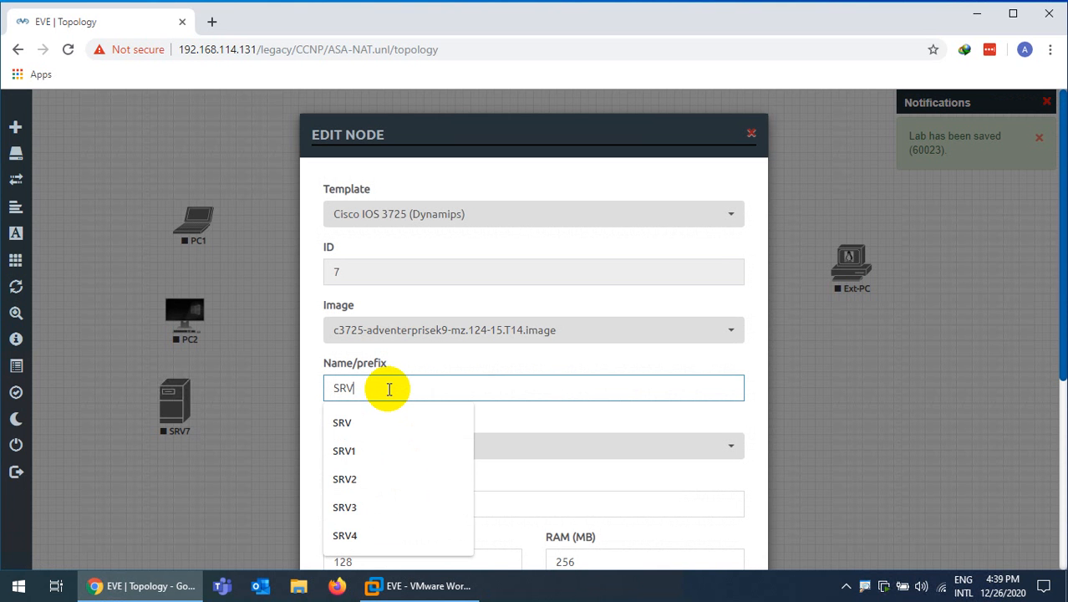
pyautogui.write('-L')
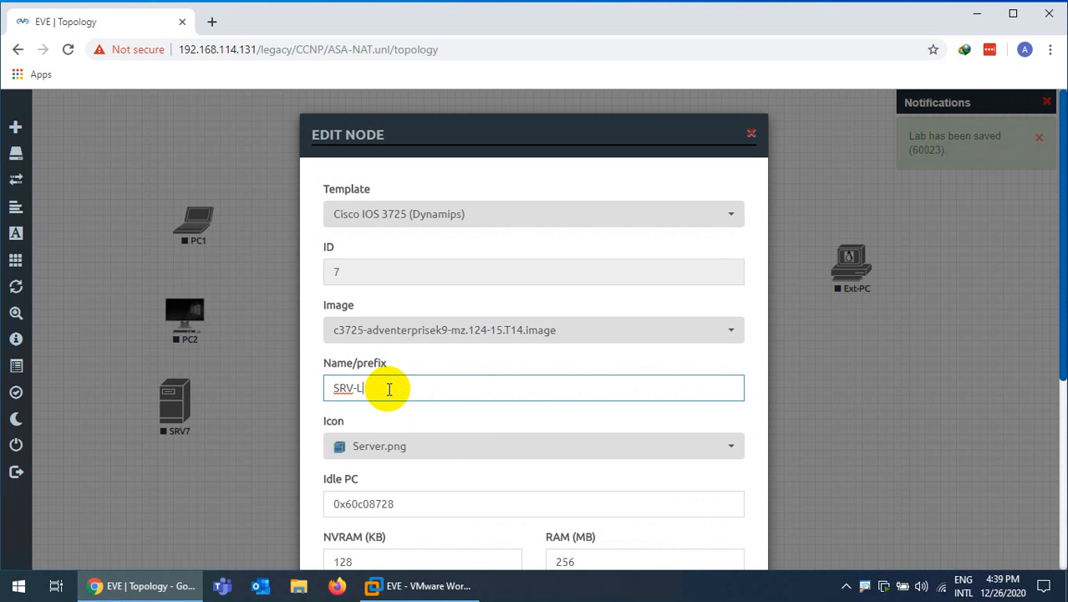
pyautogui.scroll(-4, 389, 388)
pyautogui.click(454, 522)
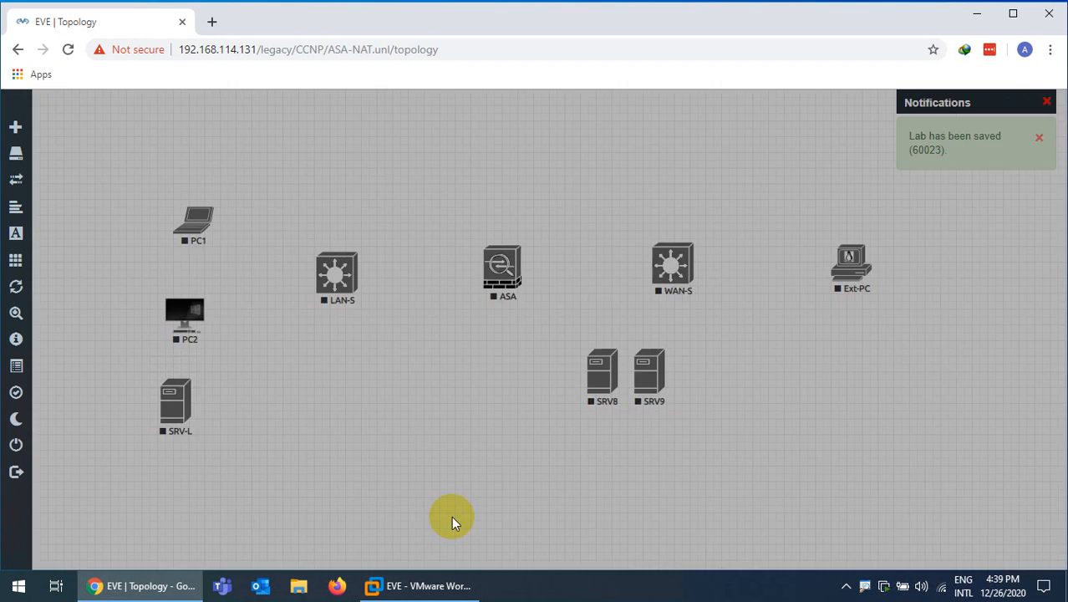
# Move SRV9 below Ext-PC and rename it SRV-W
pyautogui.click(658, 376)
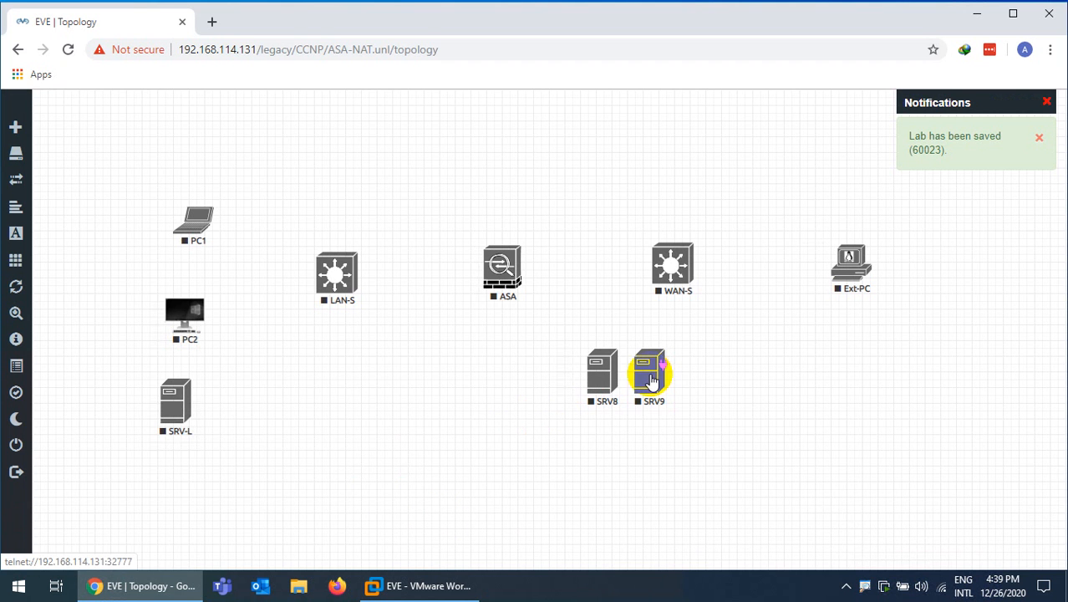
pyautogui.moveTo(651, 381); pyautogui.dragTo(859, 371)
pyautogui.rightClick(854, 370)
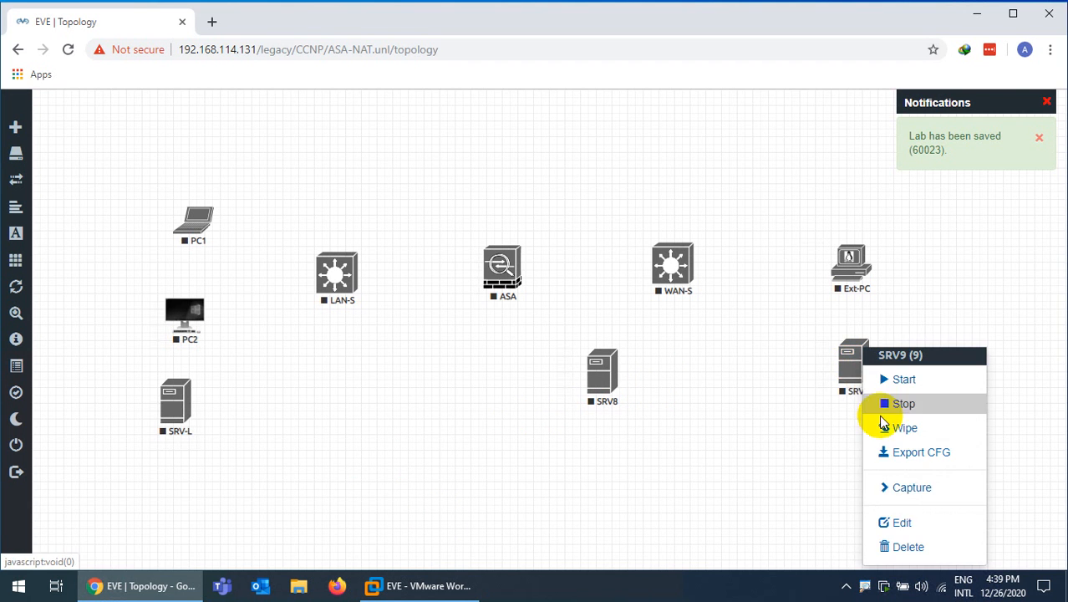
pyautogui.click(884, 520)
pyautogui.moveTo(398, 394); pyautogui.dragTo(334, 396)
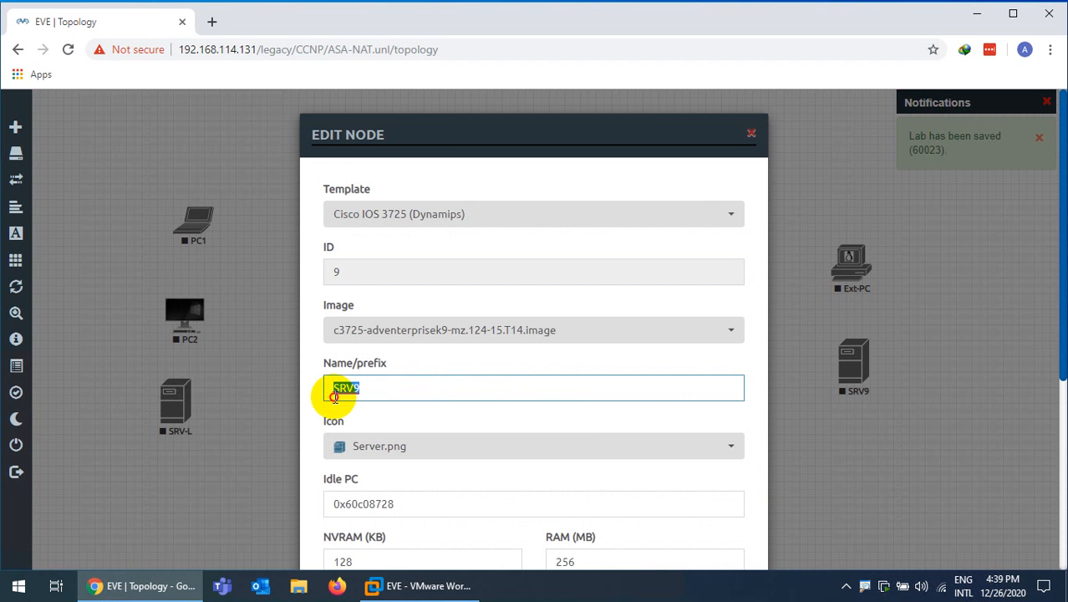
pyautogui.write('S')
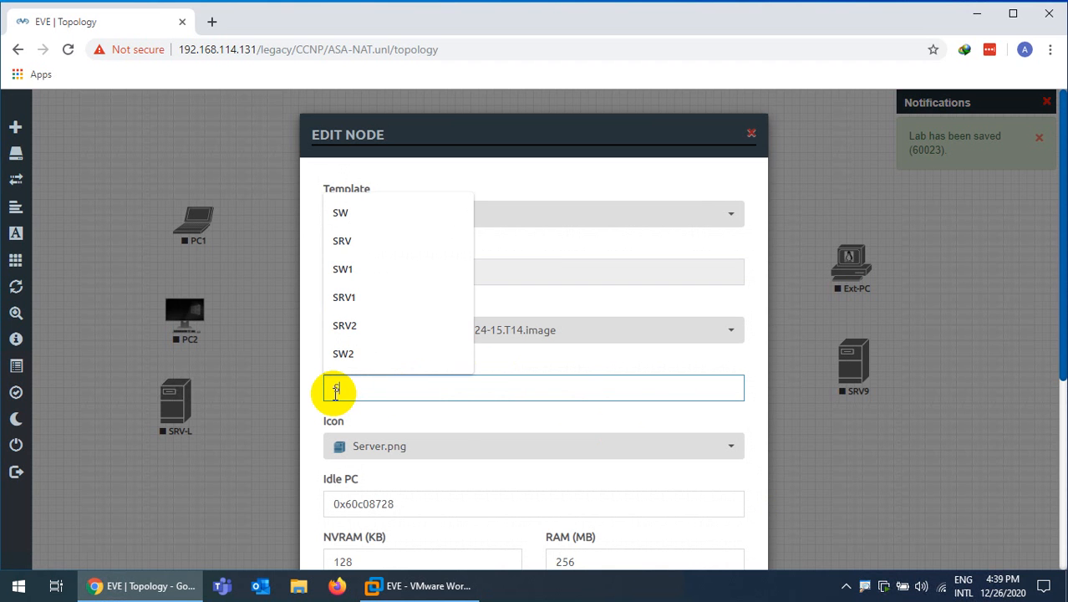
pyautogui.write('RV-W')
pyautogui.scroll(-4, 346, 430)
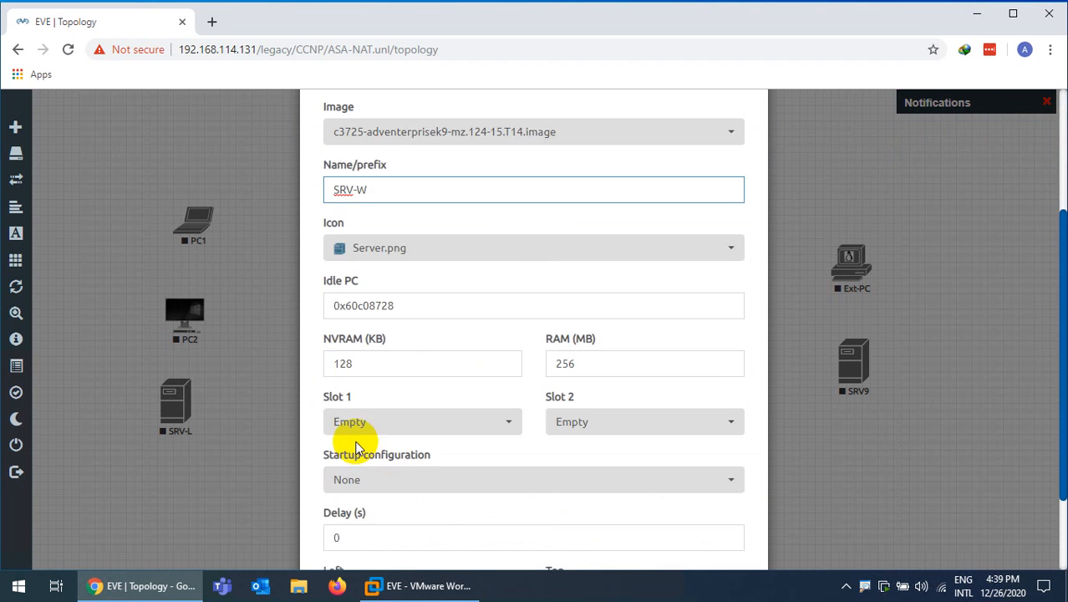
pyautogui.click(454, 520)
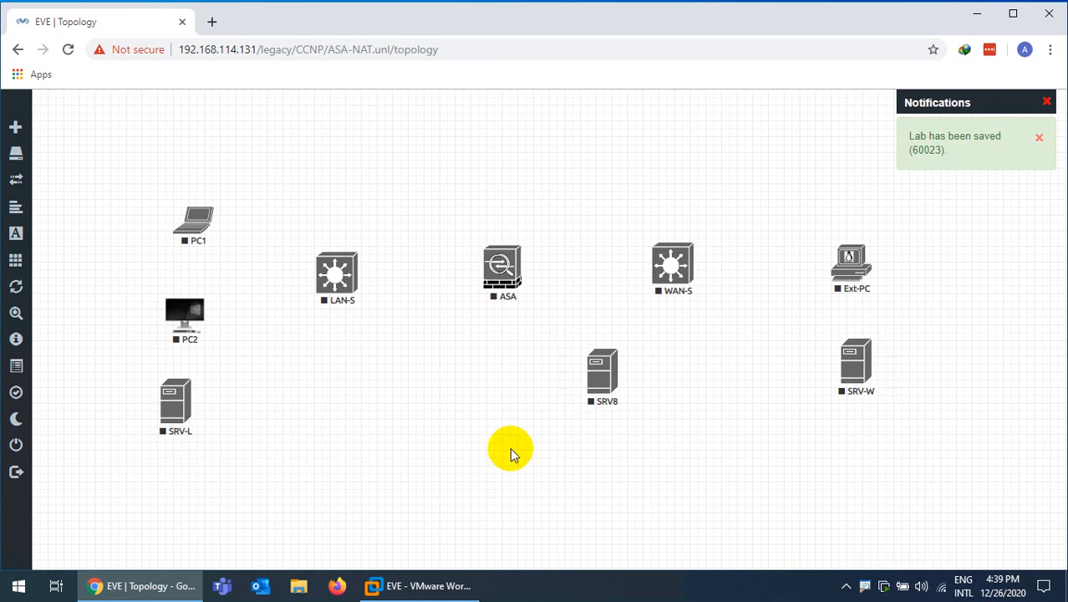
# Move SRV8 to the top right near Ext-PC and rename it SRV-T
pyautogui.moveTo(604, 381); pyautogui.dragTo(868, 172)
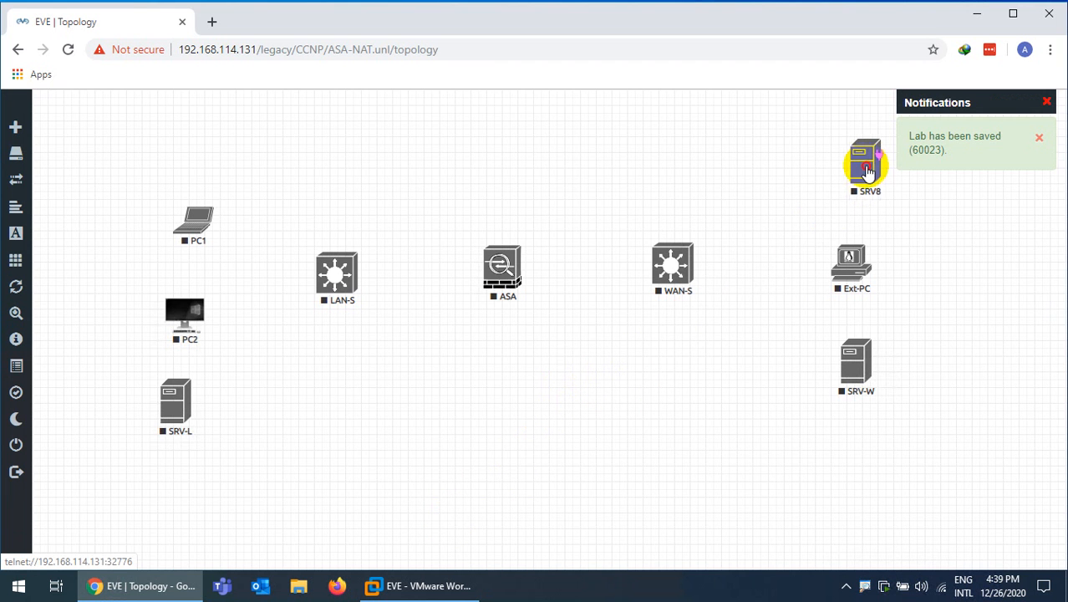
pyautogui.rightClick(853, 170)
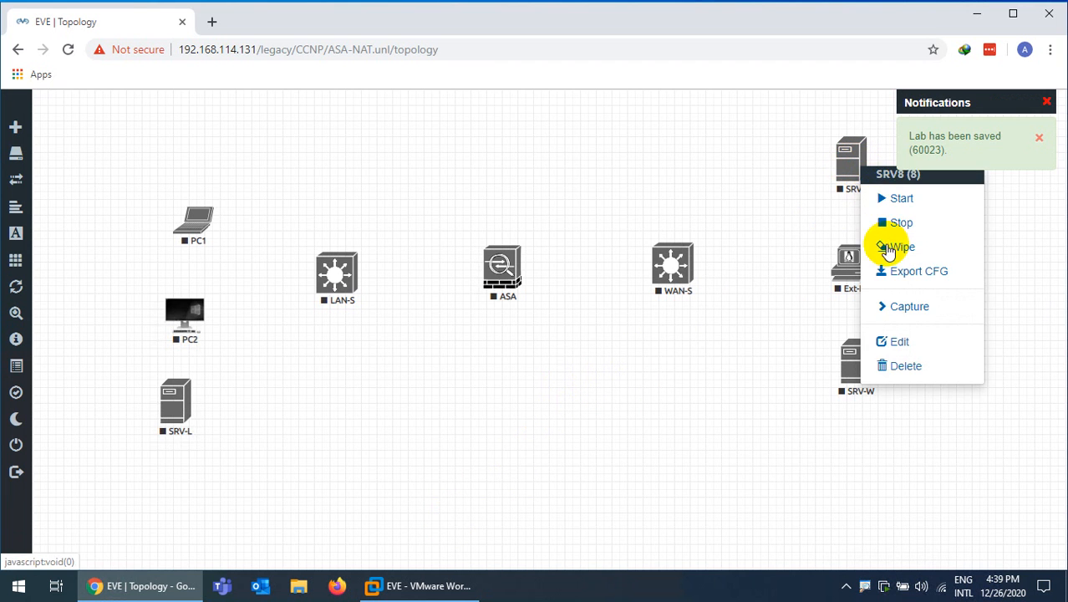
pyautogui.click(888, 343)
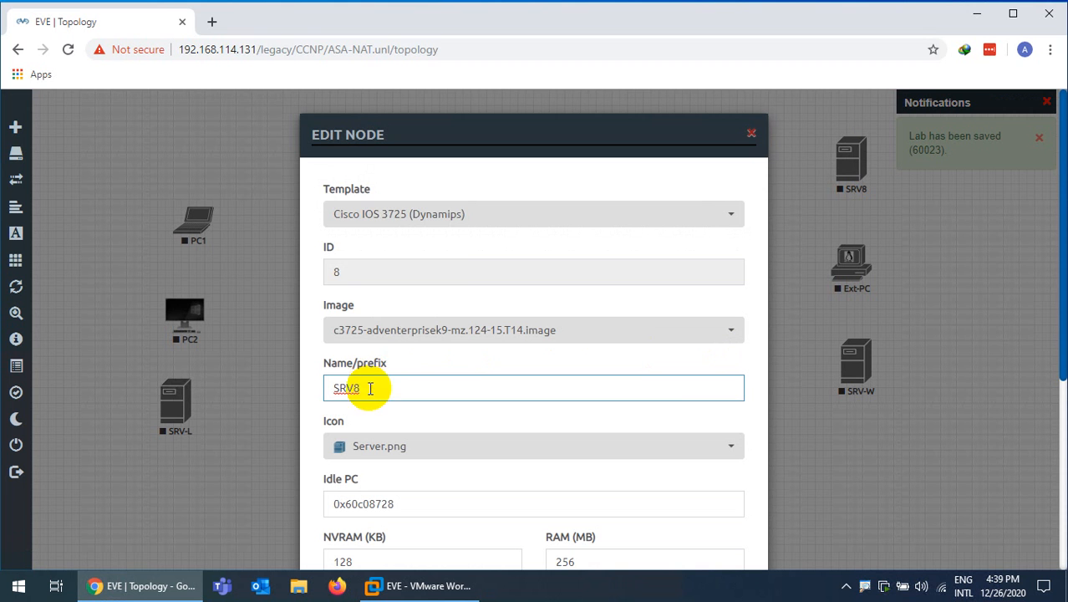
pyautogui.moveTo(370, 387); pyautogui.dragTo(299, 390)
pyautogui.write('SRV-')
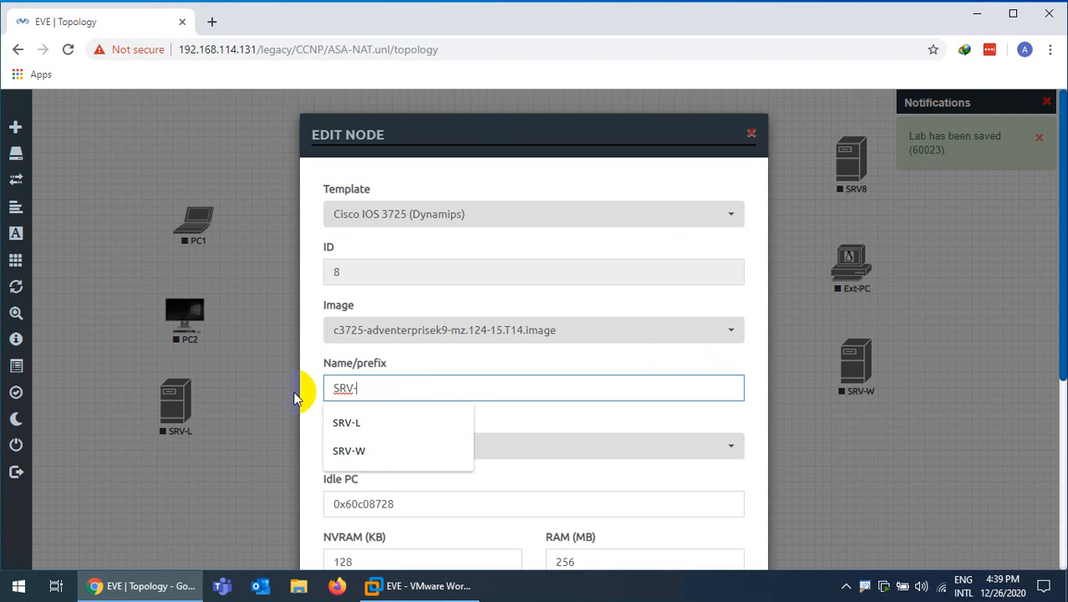
pyautogui.write('W2')
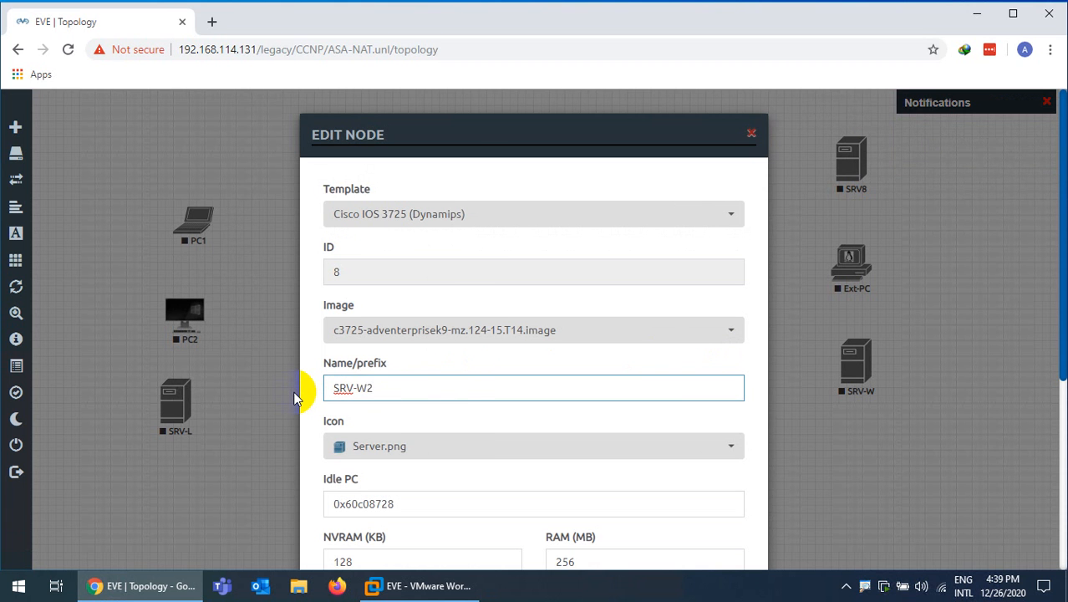
pyautogui.press('BackSpace')
pyautogui.press('BackSpace')
pyautogui.write('1')
pyautogui.scroll(-4, 303, 392)
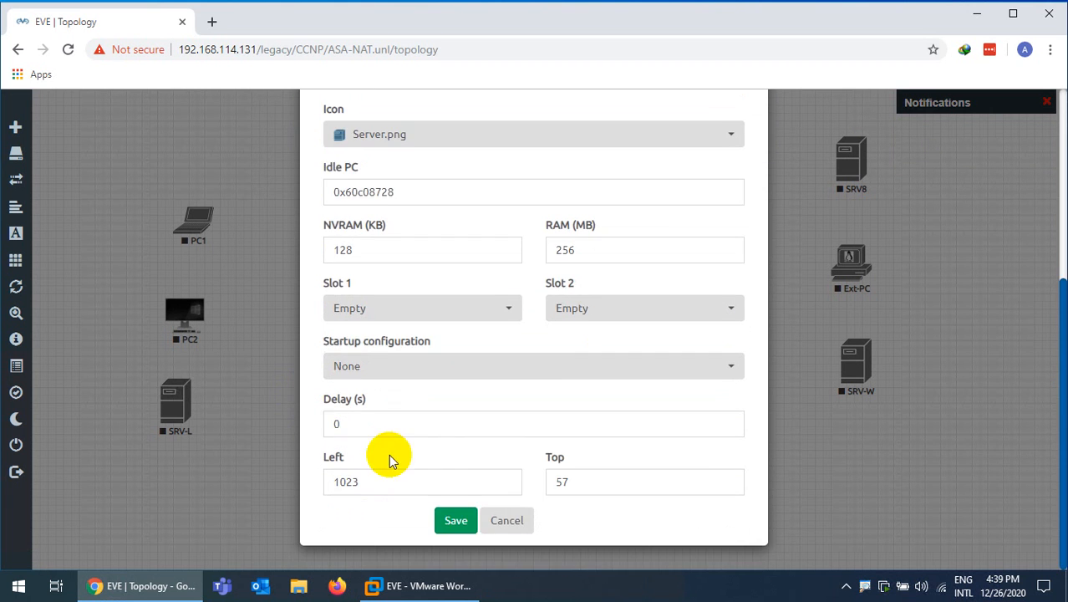
pyautogui.click(456, 521)
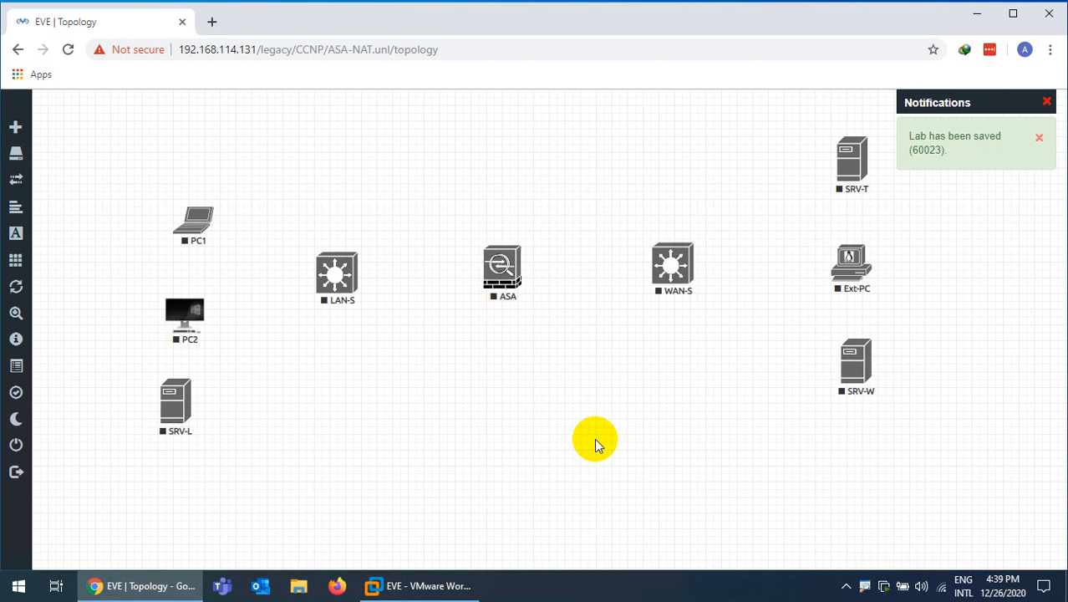
# Create a Management(Cloud0) cloud network named Internet and position it under WAN-S
pyautogui.click(1046, 102)
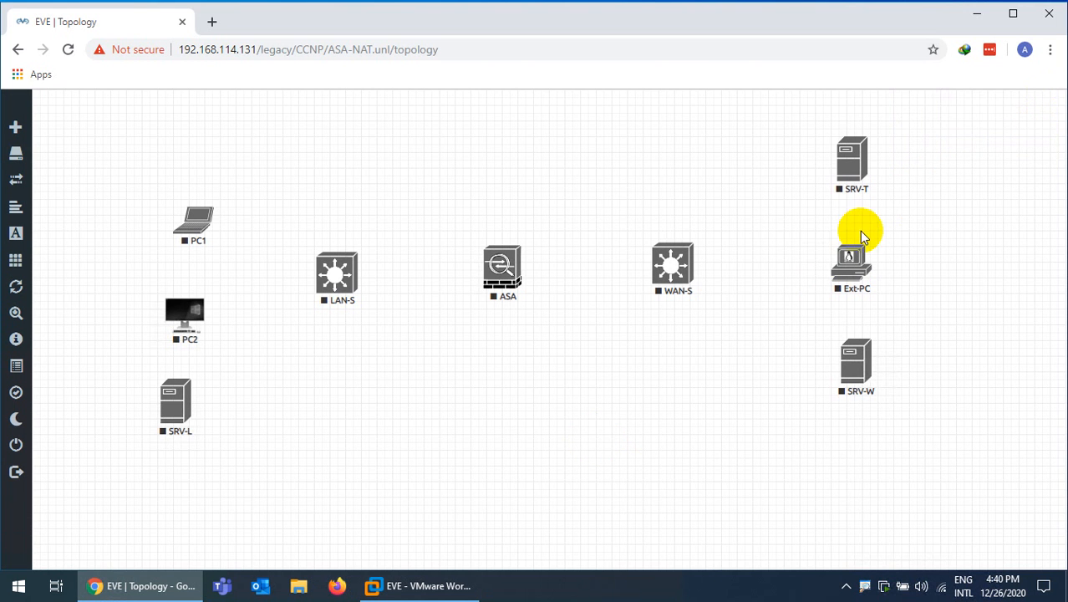
pyautogui.rightClick(464, 418)
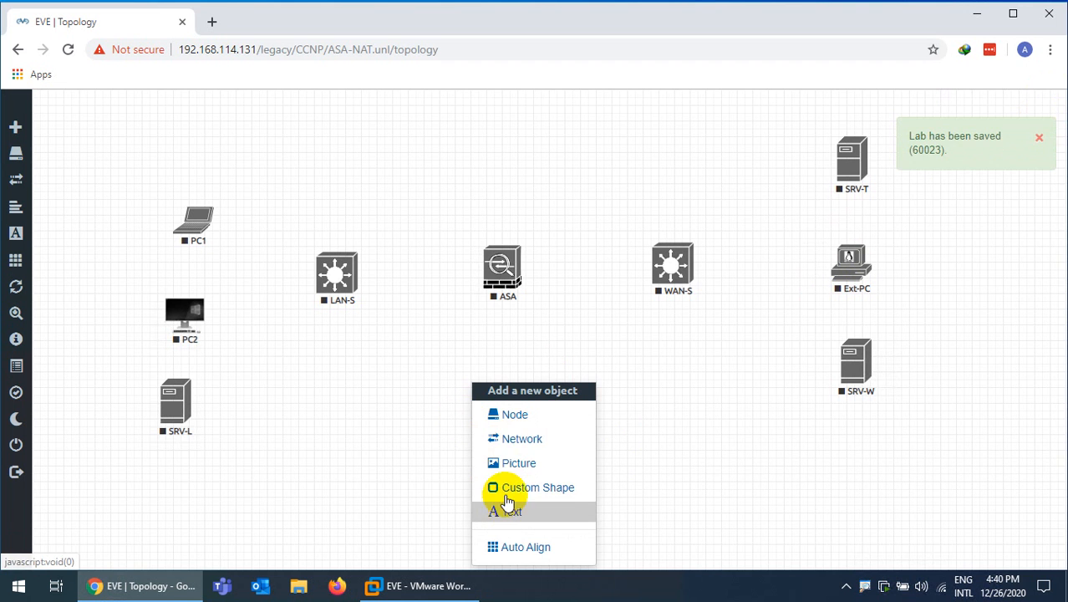
pyautogui.click(512, 447)
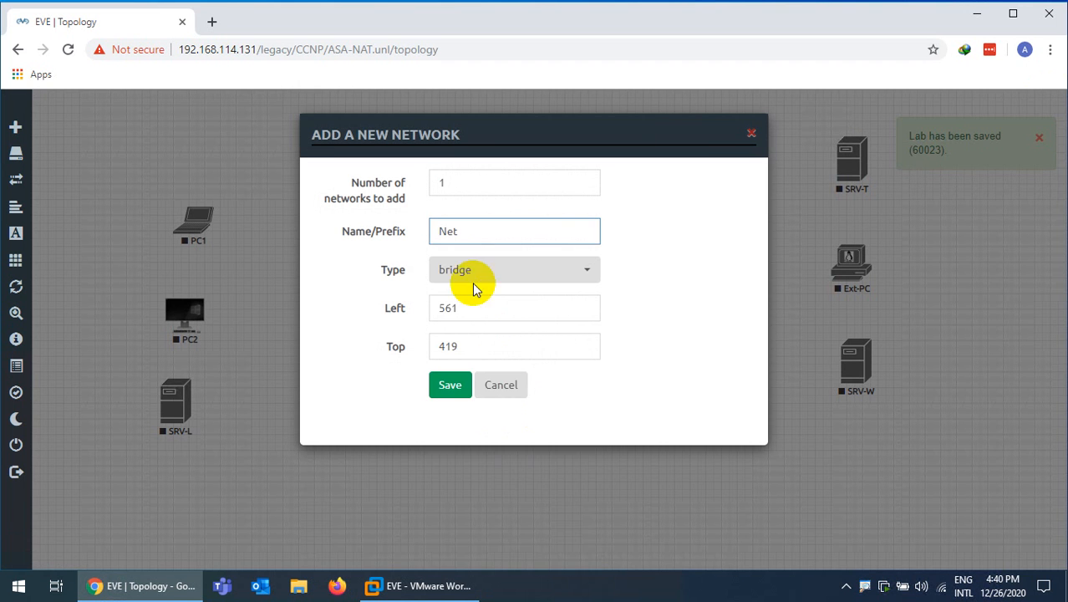
pyautogui.click(472, 277)
pyautogui.click(462, 356)
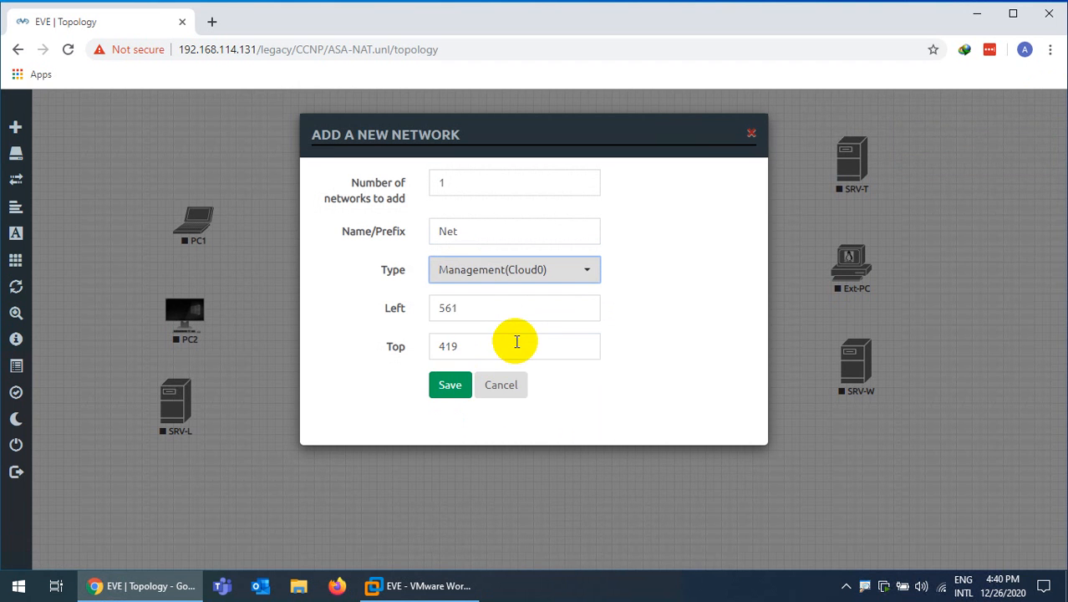
pyautogui.moveTo(482, 232); pyautogui.dragTo(418, 239)
pyautogui.write('Intern')
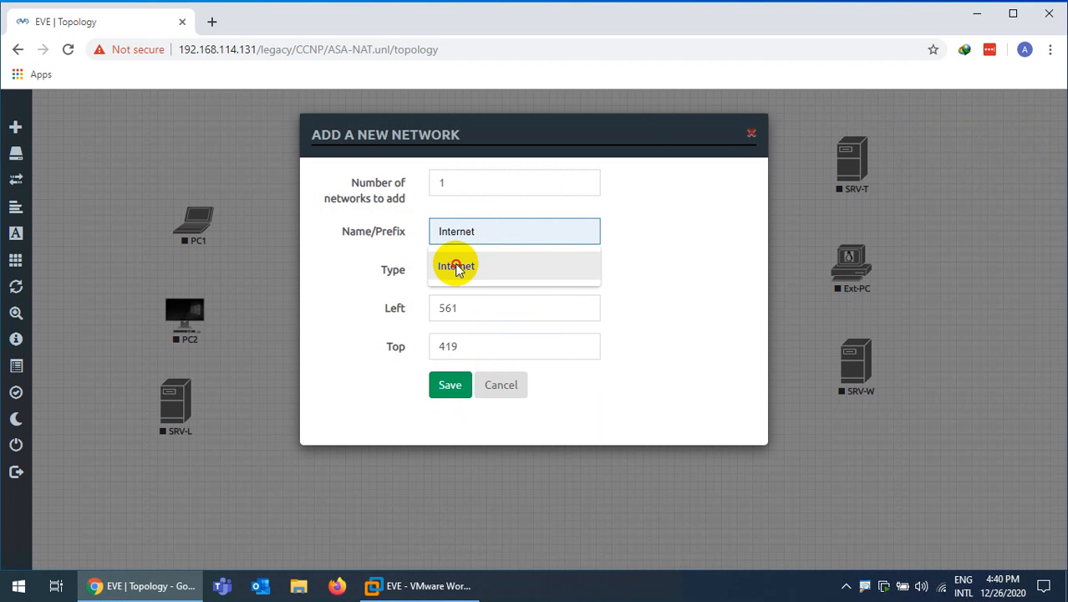
pyautogui.click(460, 266)
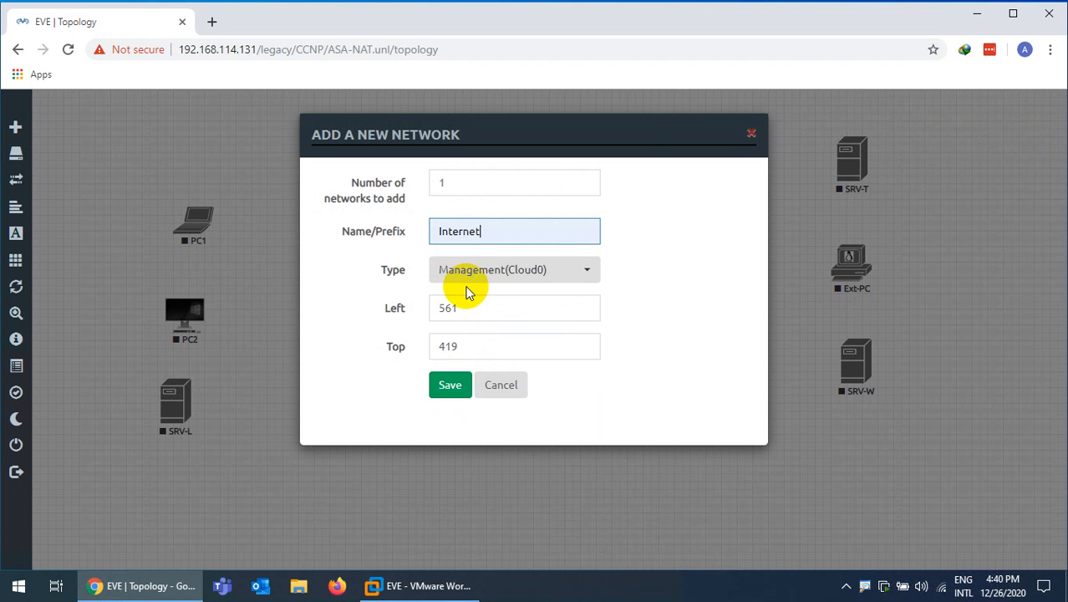
pyautogui.click(450, 386)
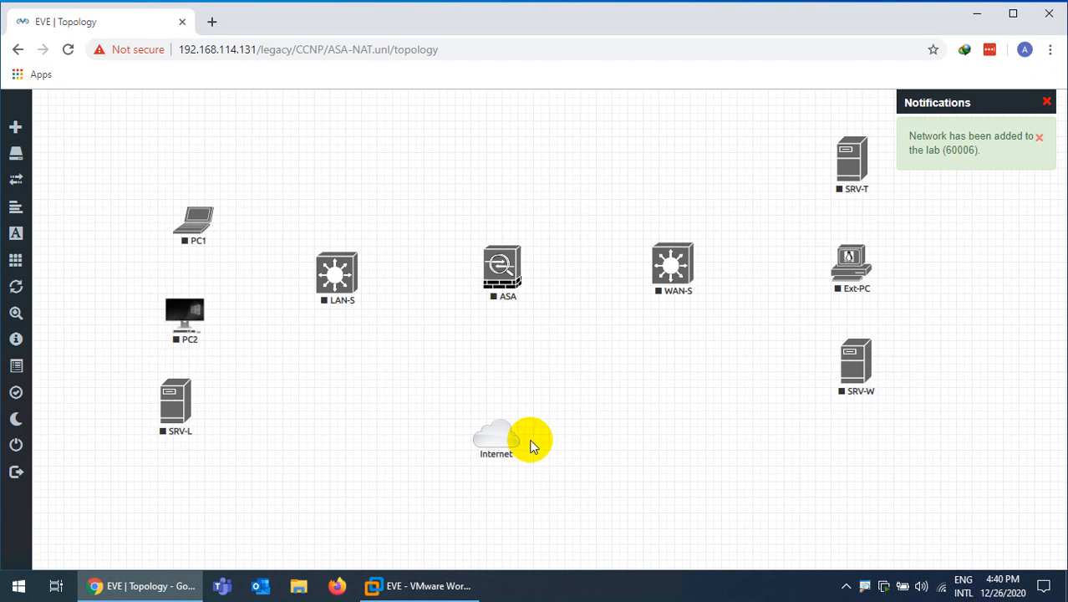
pyautogui.moveTo(499, 450); pyautogui.dragTo(679, 277)
# Link WAN-S e0/0 to Internet and WAN-S e0/1 to SRV-T fa0/0
pyautogui.click(558, 439)
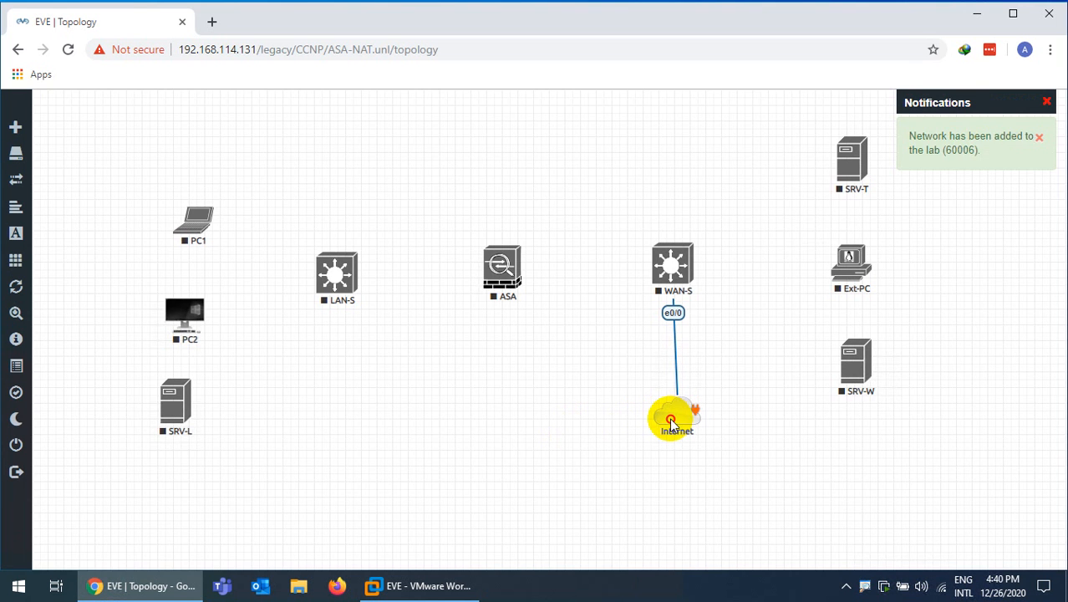
pyautogui.moveTo(671, 420); pyautogui.dragTo(669, 419)
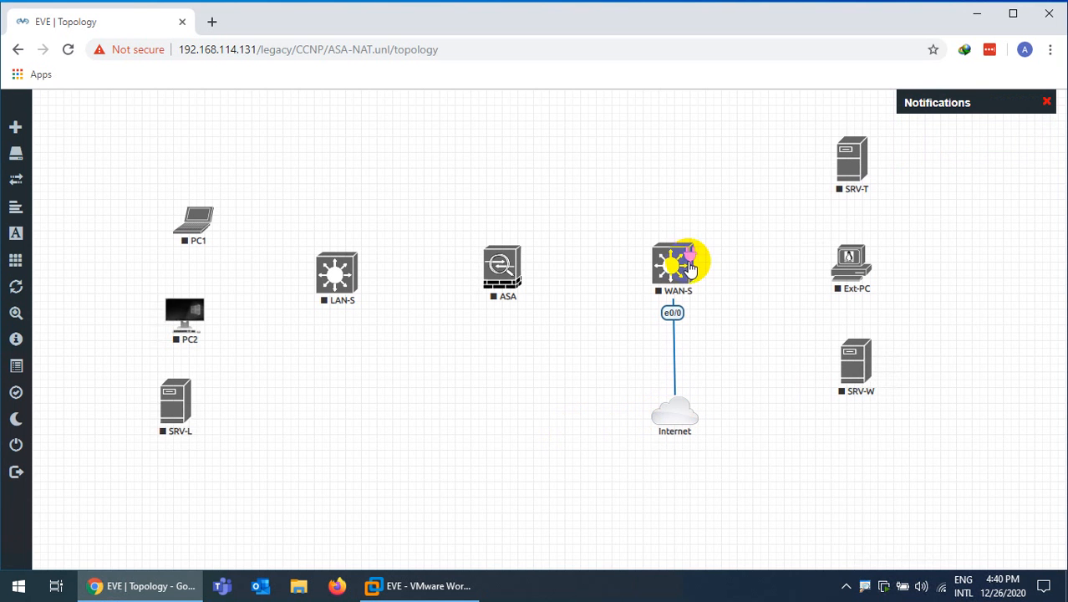
pyautogui.moveTo(690, 264); pyautogui.dragTo(845, 172)
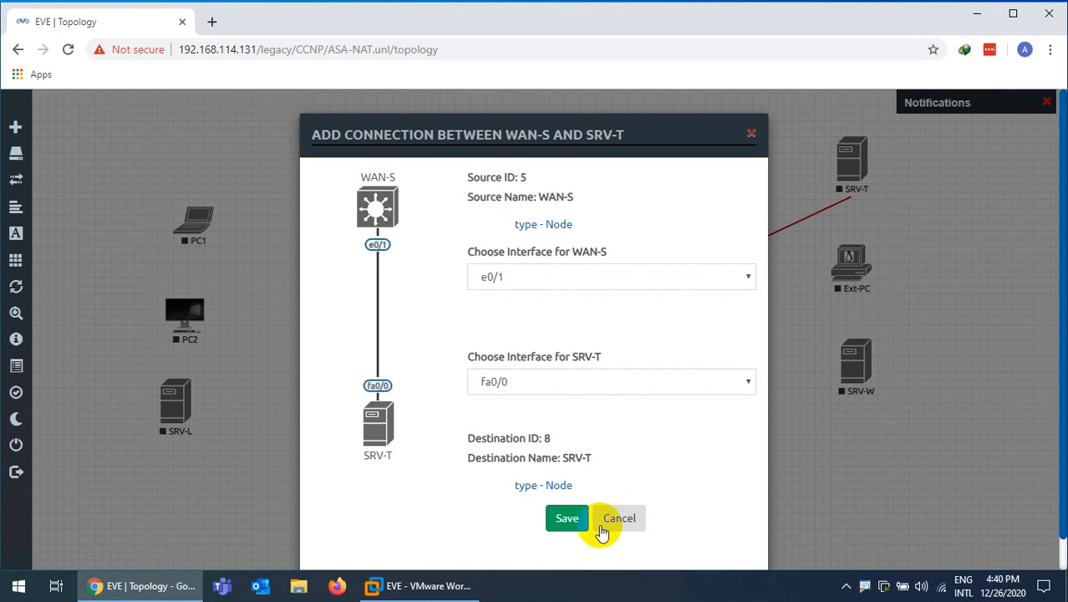
pyautogui.click(568, 519)
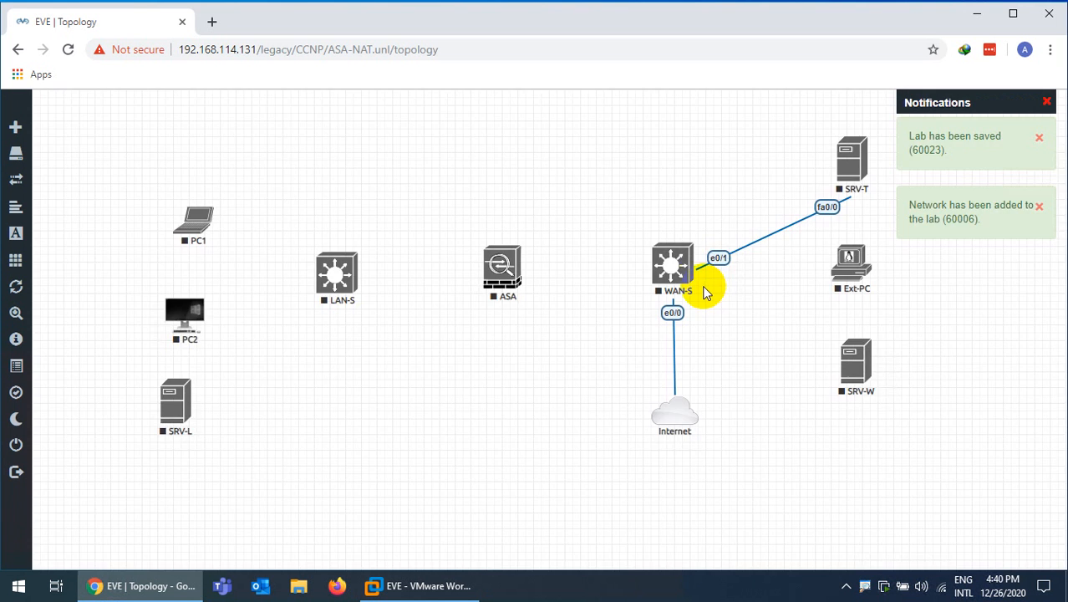
# Link WAN-S e0/2 to Ext-PC and e0/3 to SRV-W, abandoning the ASA link attempt
pyautogui.moveTo(687, 265); pyautogui.dragTo(846, 266)
pyautogui.click(572, 518)
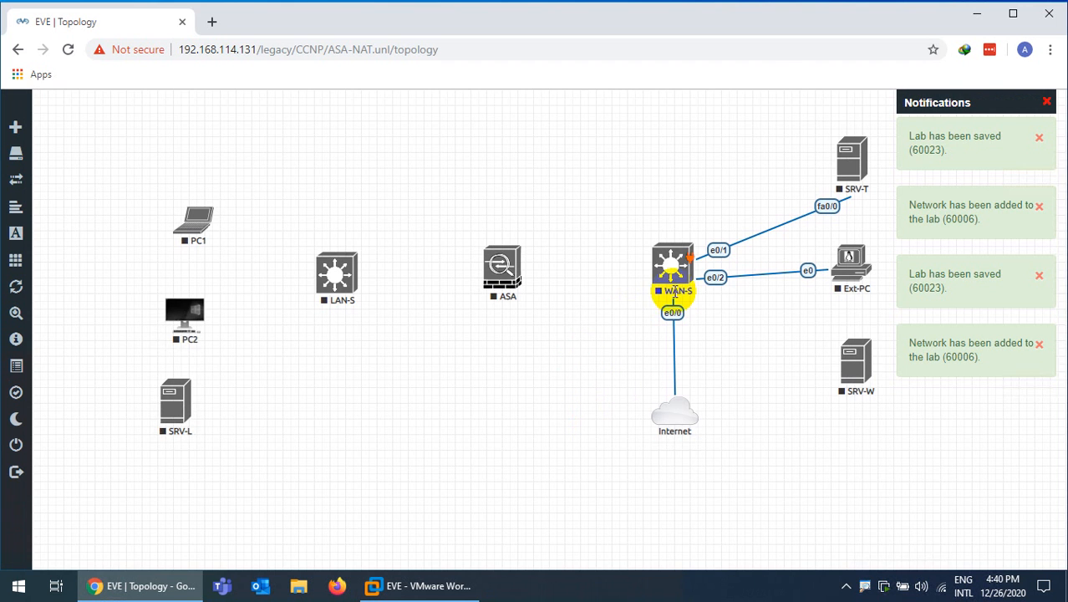
pyautogui.moveTo(688, 256); pyautogui.dragTo(854, 365)
pyautogui.click(567, 518)
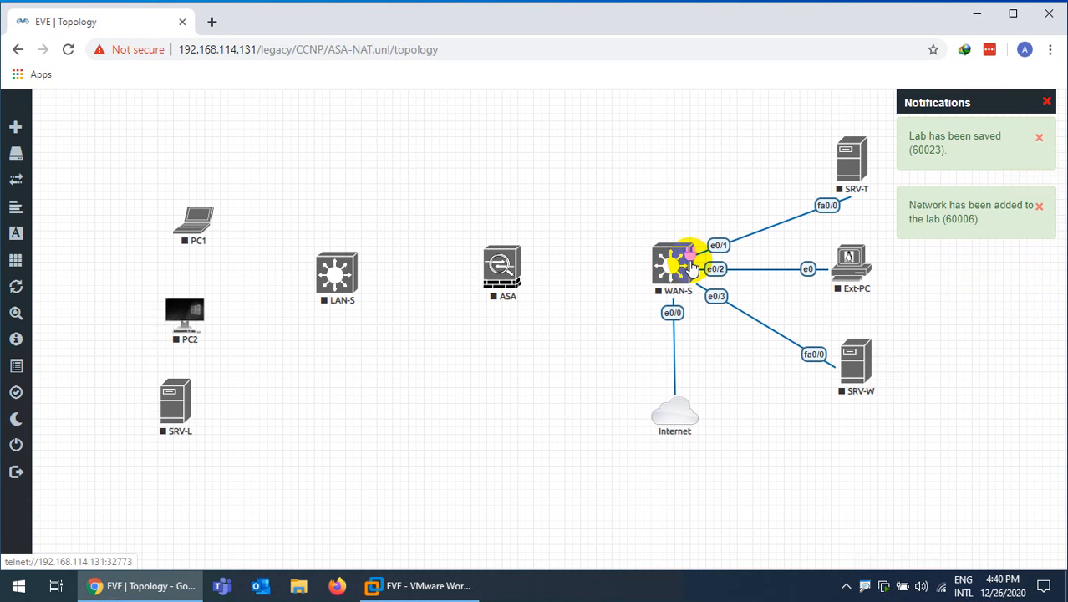
pyautogui.moveTo(691, 266); pyautogui.dragTo(553, 292)
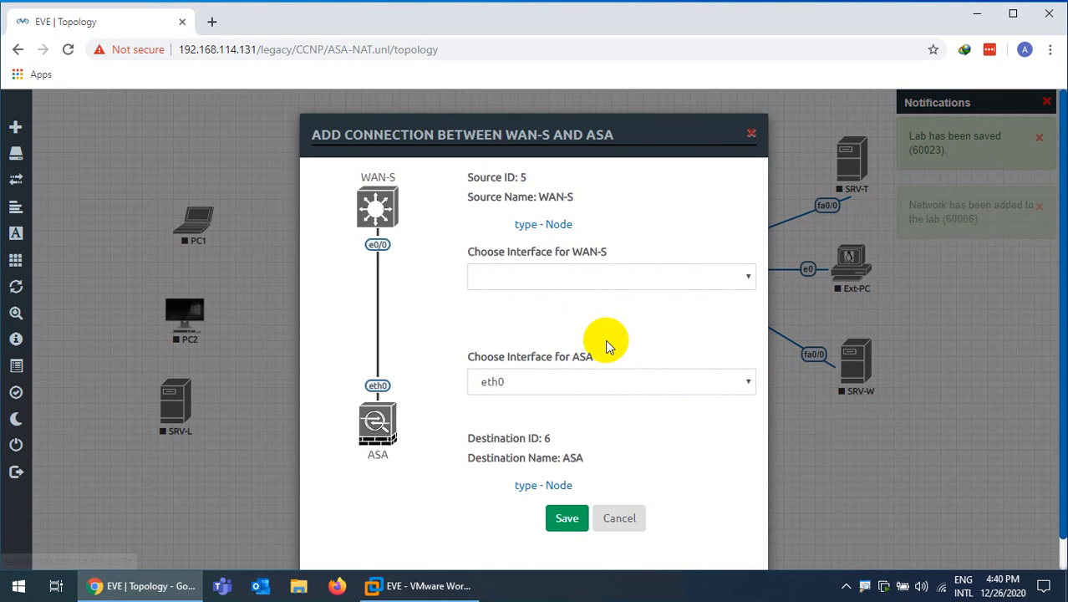
pyautogui.click(619, 519)
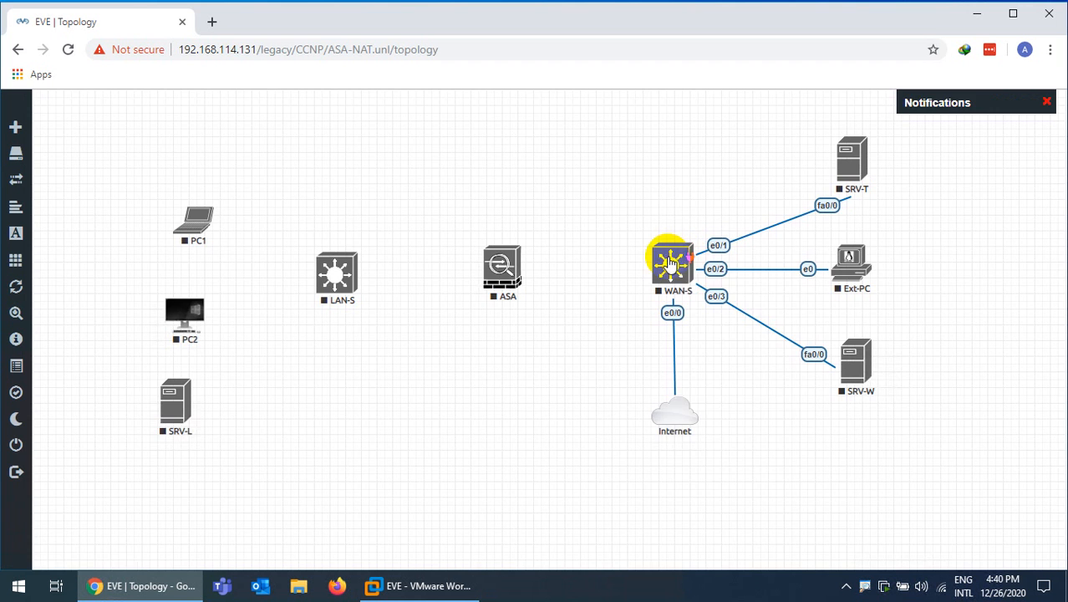
# Increase WAN-S's Ethernet portgroups from 1 to 2 and save the node
pyautogui.rightClick(673, 261)
pyautogui.click(707, 432)
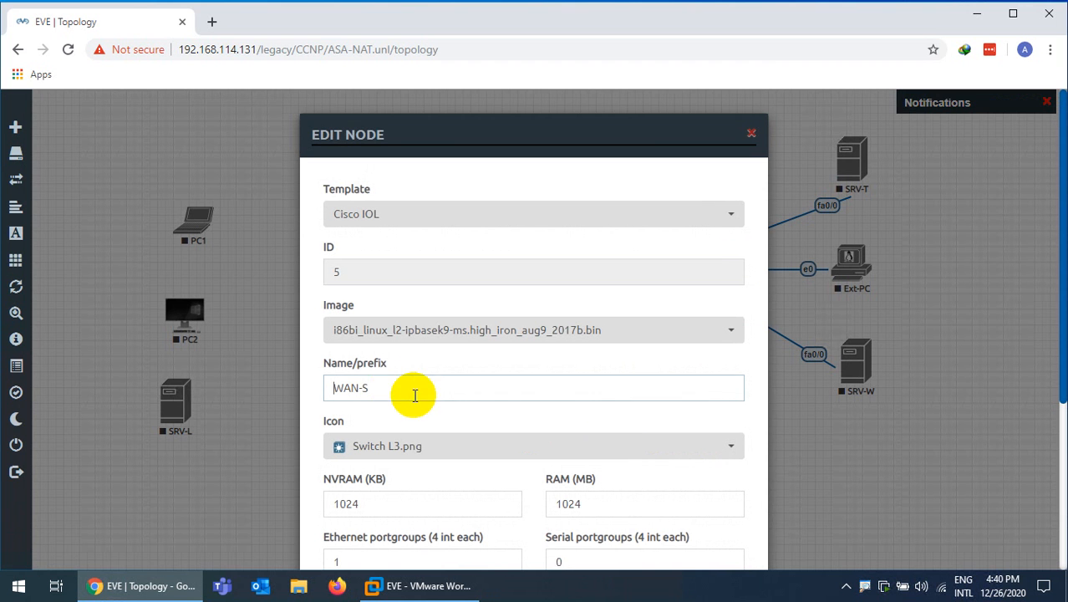
pyautogui.scroll(-2, 393, 388)
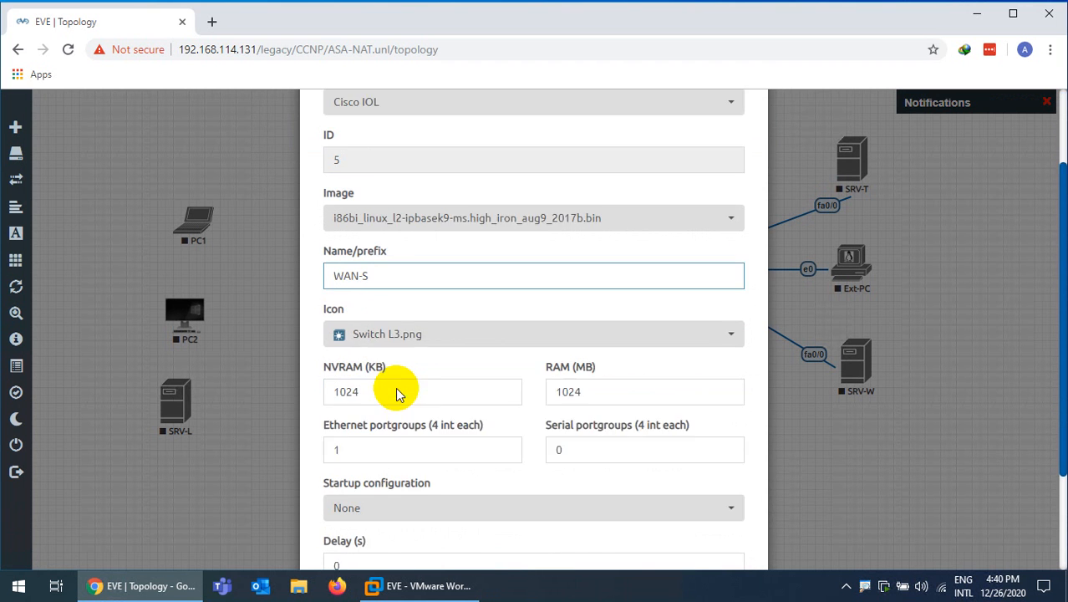
pyautogui.moveTo(381, 404); pyautogui.dragTo(322, 422)
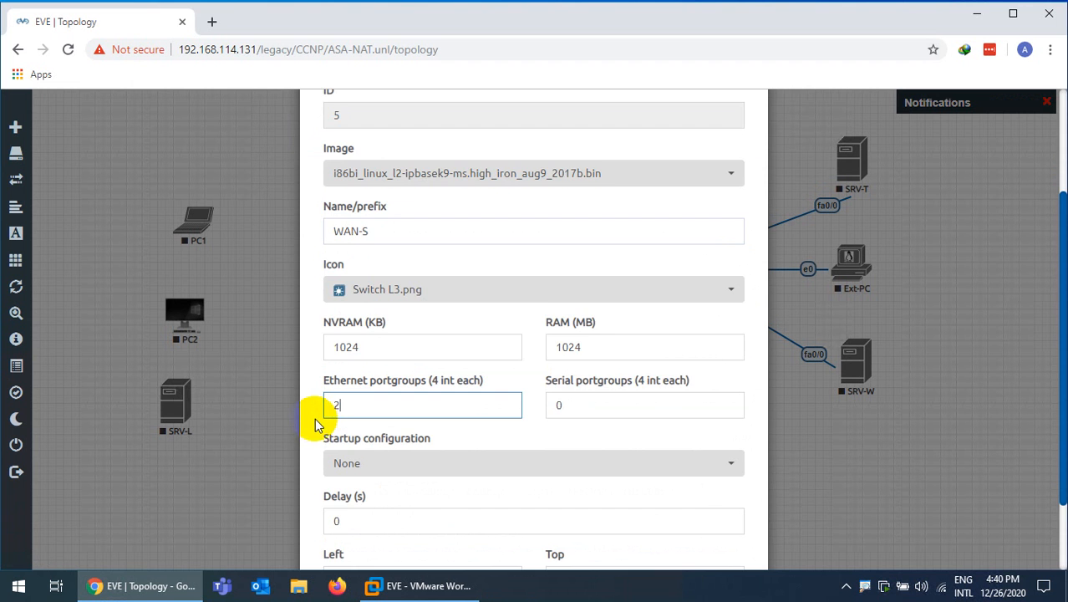
pyautogui.write('2')
pyautogui.scroll(-2, 393, 435)
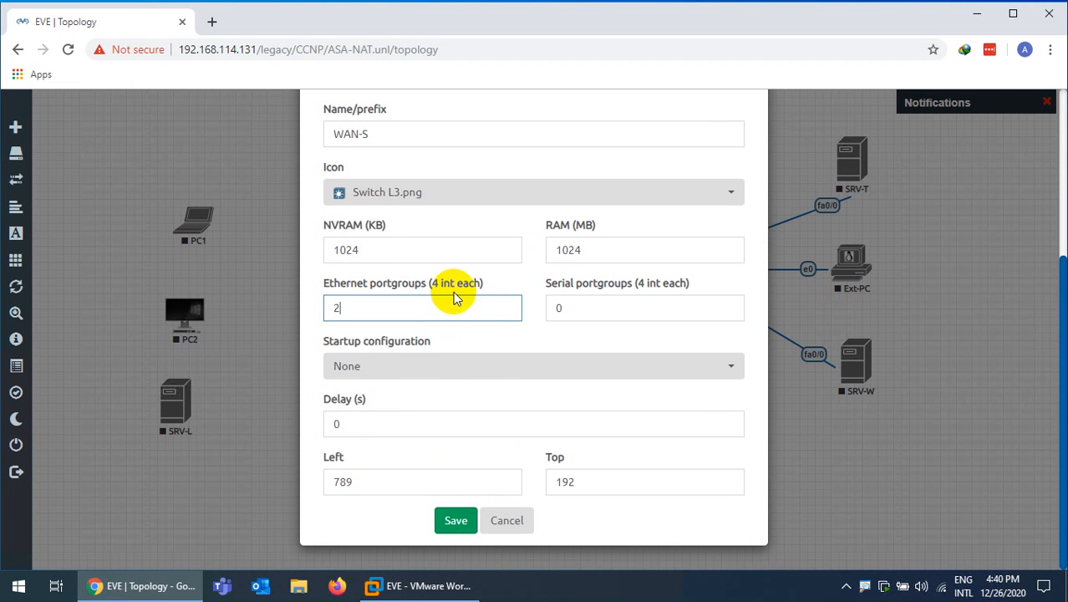
pyautogui.click(455, 520)
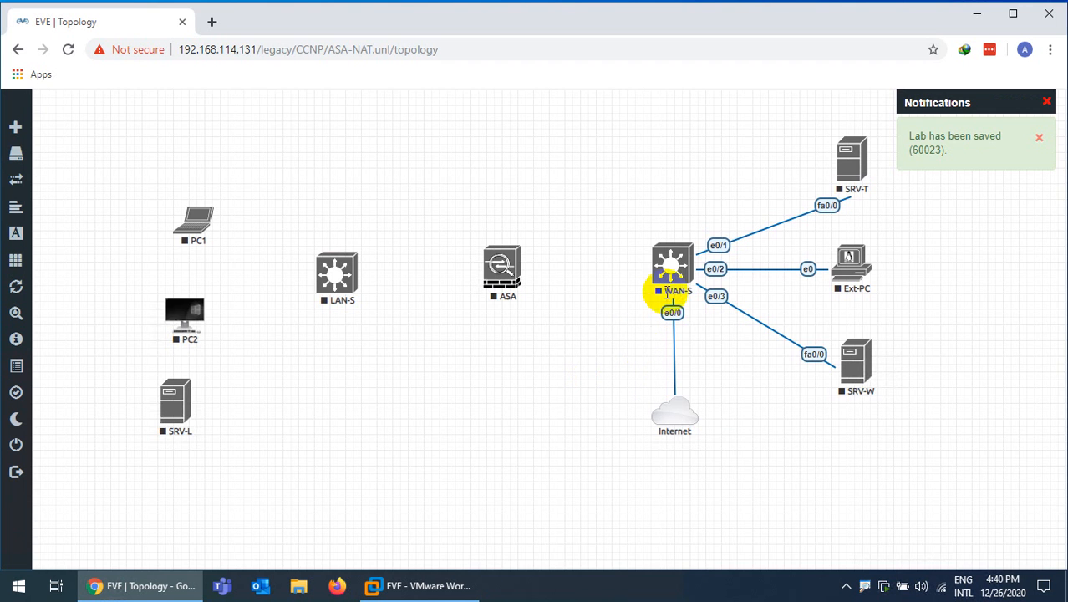
# Connect WAN-S e1/0 to ASA eth0 and ASA eth1 to LAN-S e0/0
pyautogui.moveTo(688, 259); pyautogui.dragTo(507, 266)
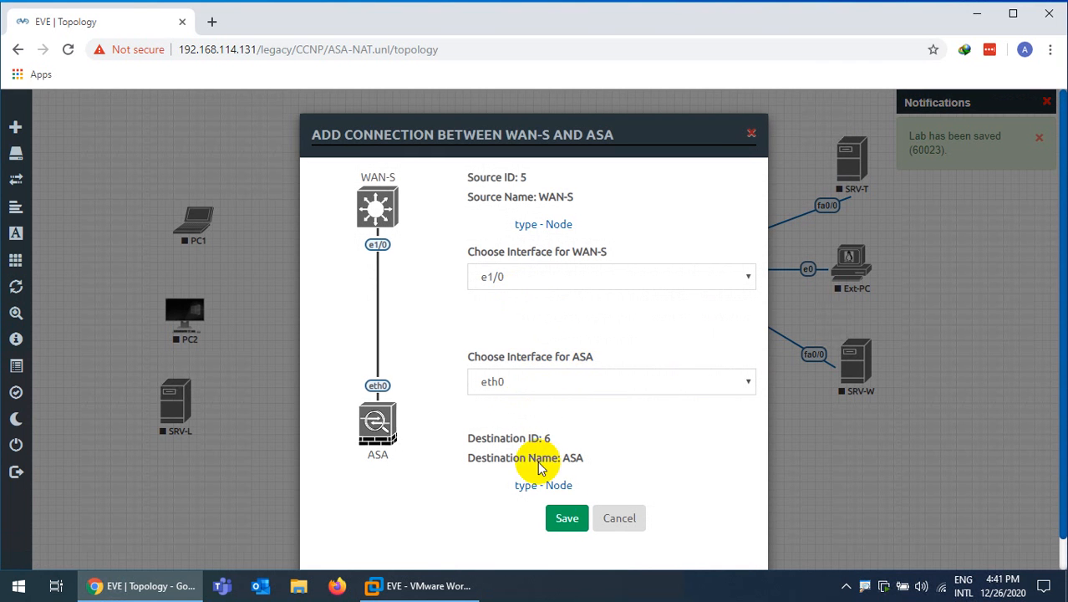
pyautogui.click(566, 518)
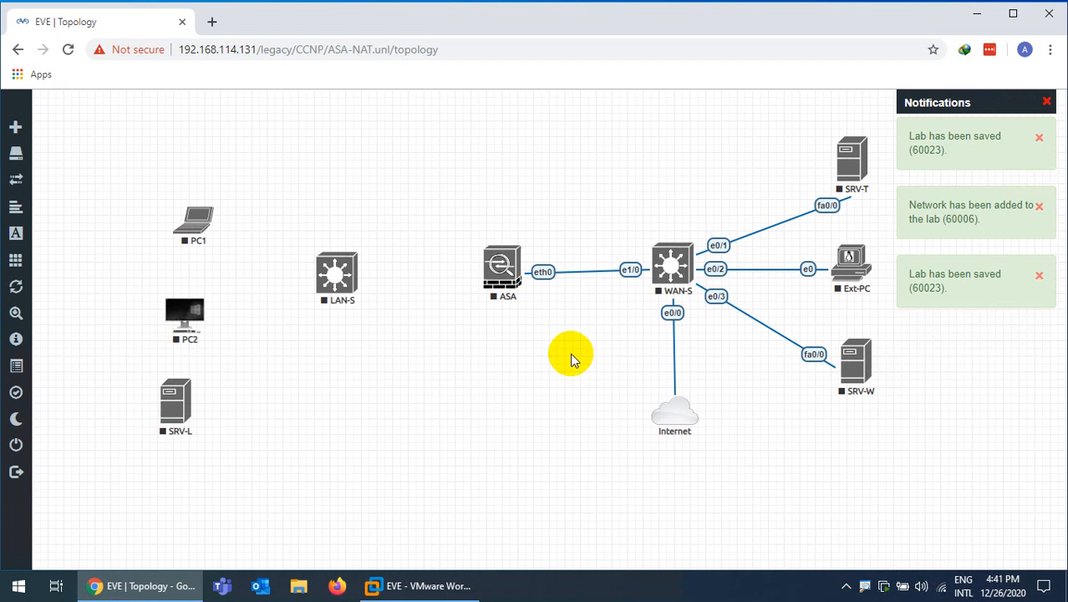
pyautogui.moveTo(498, 269); pyautogui.dragTo(498, 264)
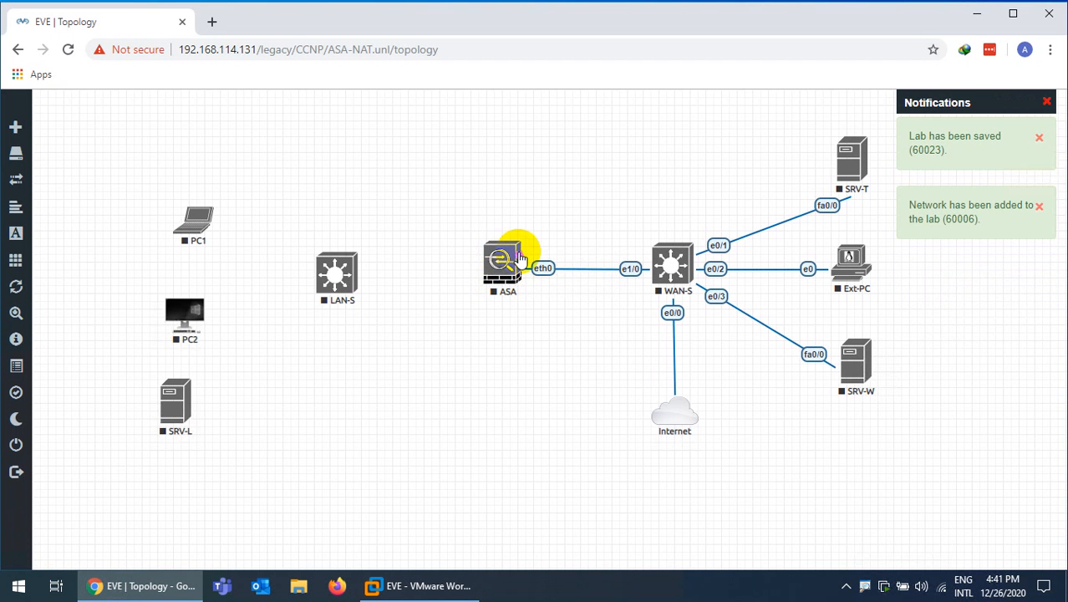
pyautogui.moveTo(520, 259); pyautogui.dragTo(333, 270)
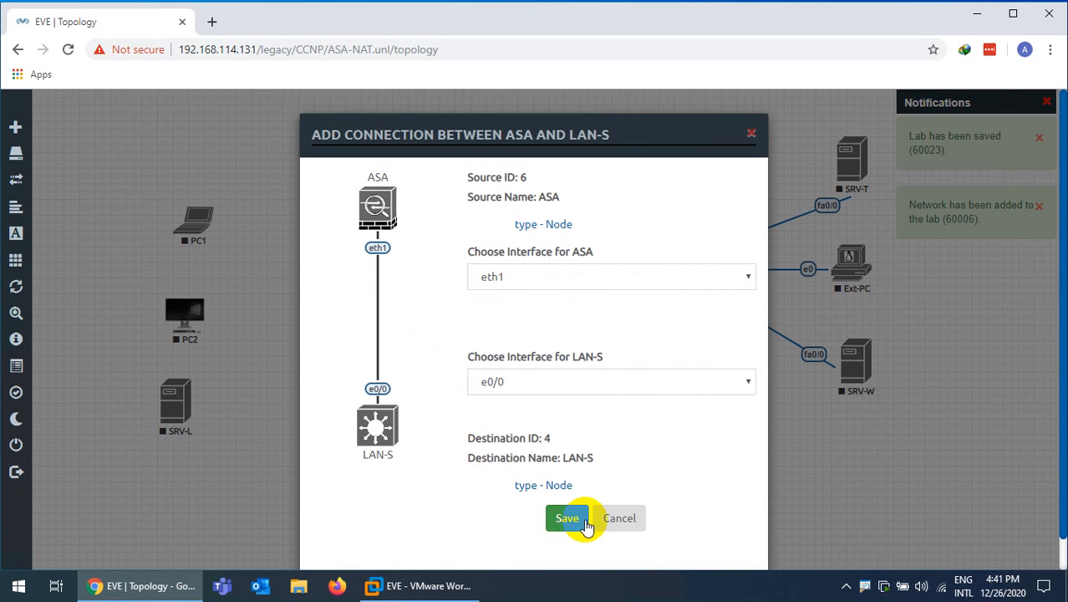
pyautogui.click(554, 518)
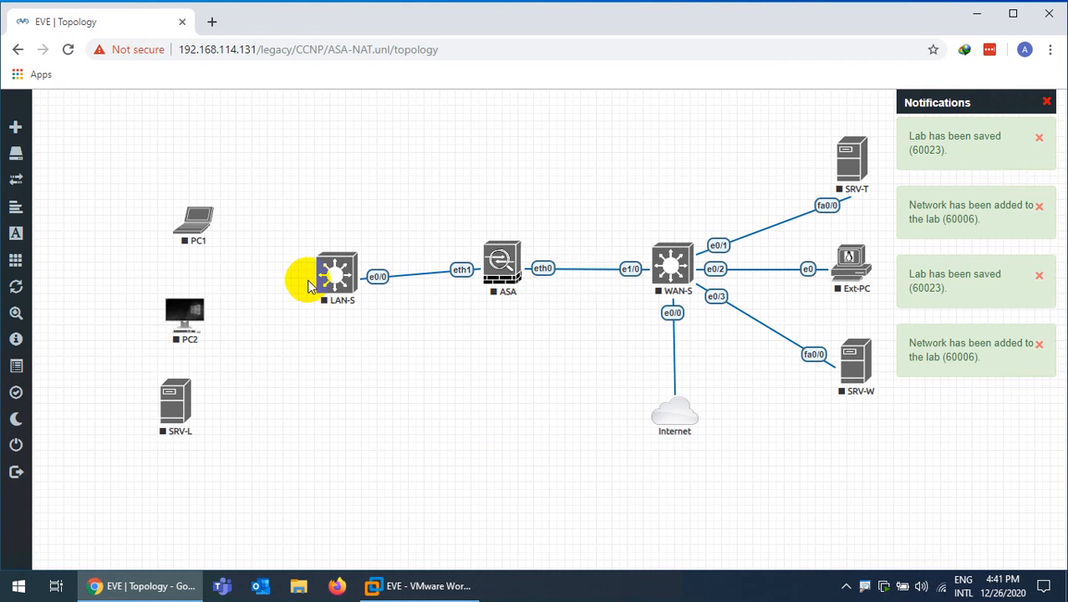
# Connect LAN-S e0/1, e0/2 and e0/3 to PC1, PC2 and SRV-L fa0/0
pyautogui.moveTo(334, 284); pyautogui.dragTo(205, 234)
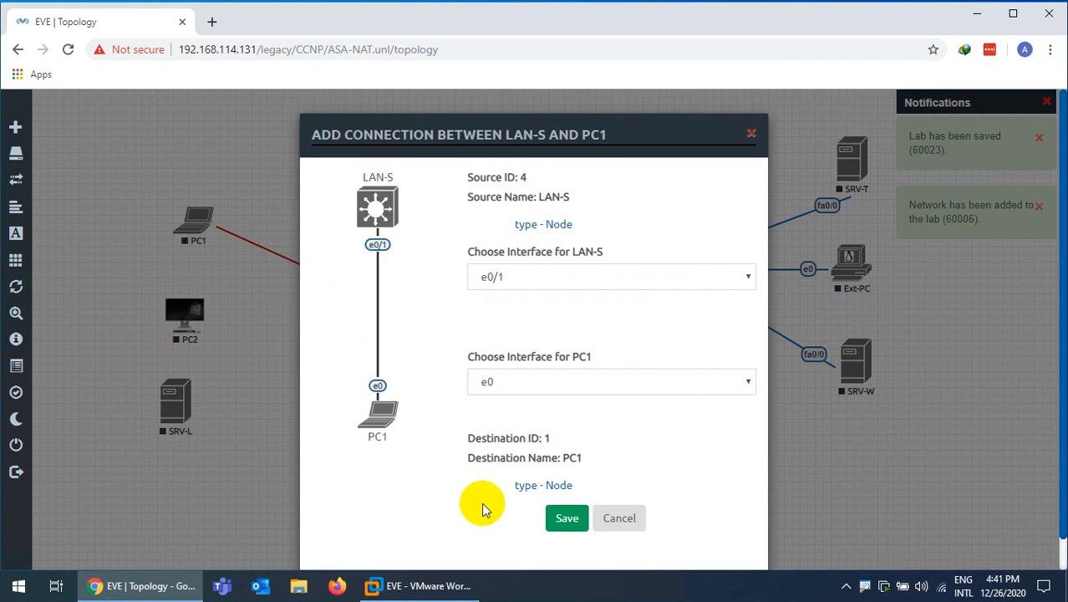
pyautogui.click(574, 519)
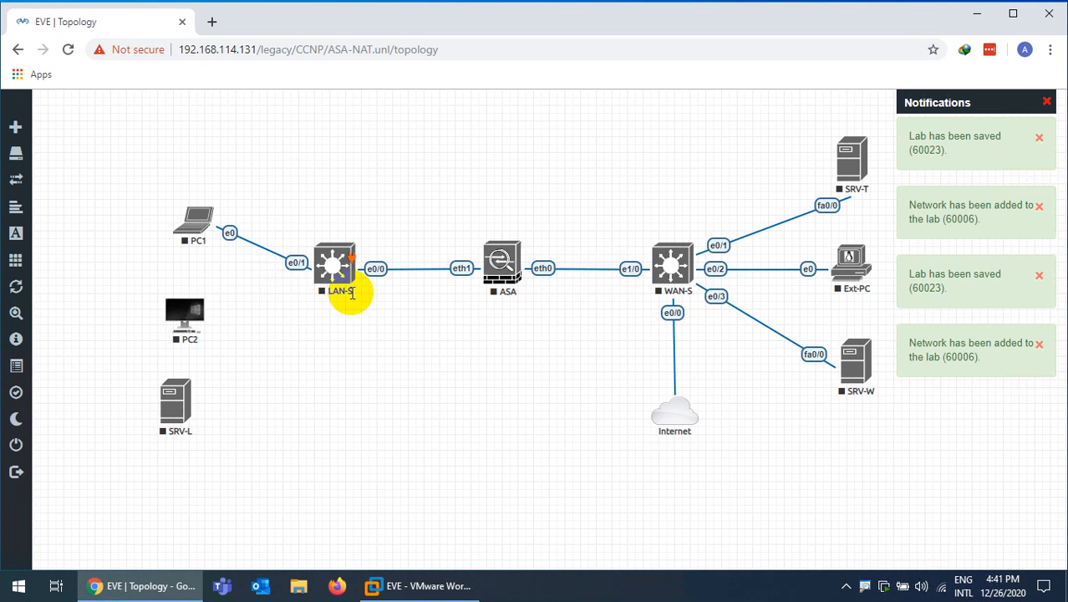
pyautogui.moveTo(353, 264); pyautogui.dragTo(189, 313)
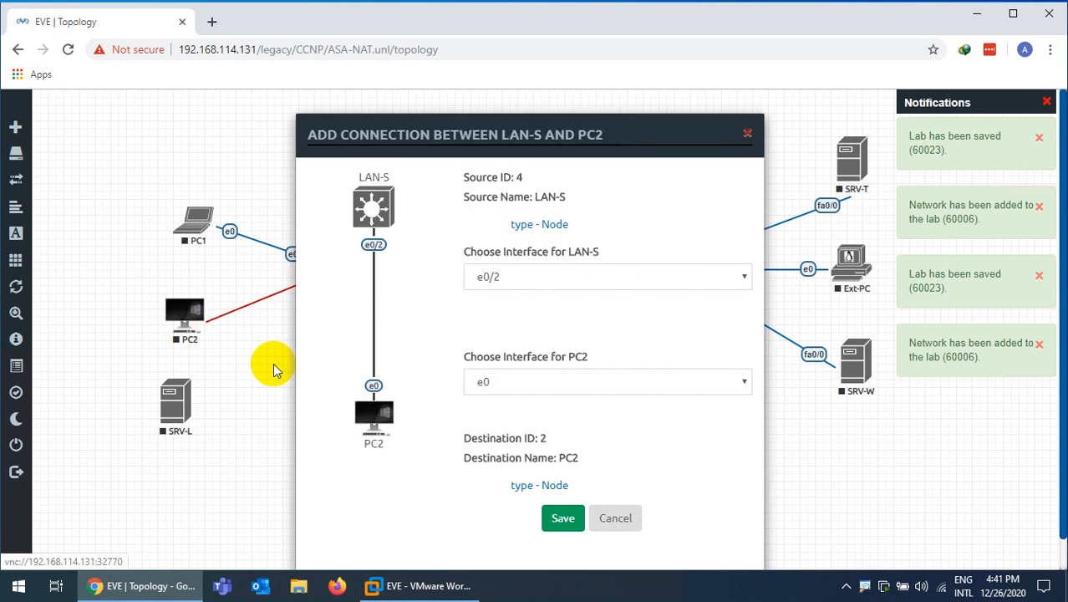
pyautogui.click(559, 518)
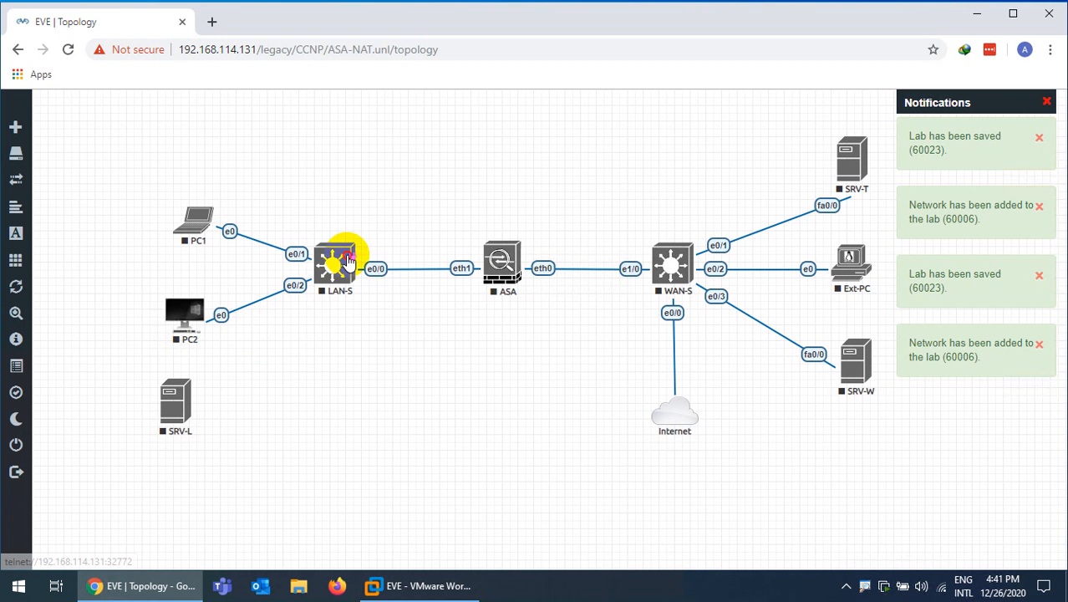
pyautogui.moveTo(350, 261); pyautogui.dragTo(186, 397)
pyautogui.click(564, 519)
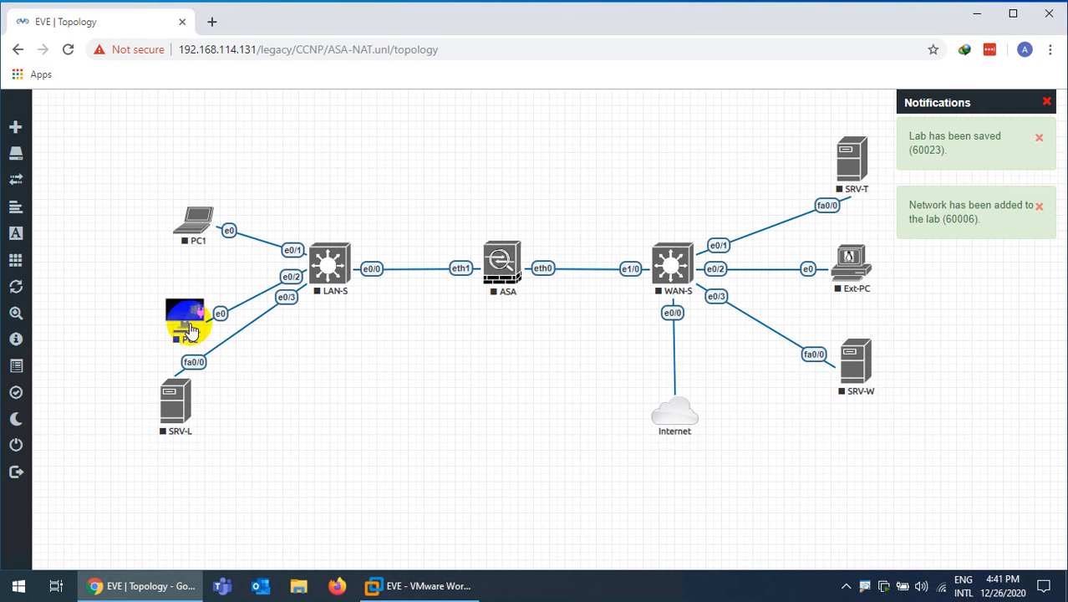
# Realign PC1, PC2 and SRV-L nearer the LAN-S switch
pyautogui.moveTo(184, 311); pyautogui.dragTo(186, 293)
pyautogui.moveTo(199, 255); pyautogui.dragTo(192, 173)
pyautogui.moveTo(179, 297); pyautogui.dragTo(182, 263)
pyautogui.click(185, 386)
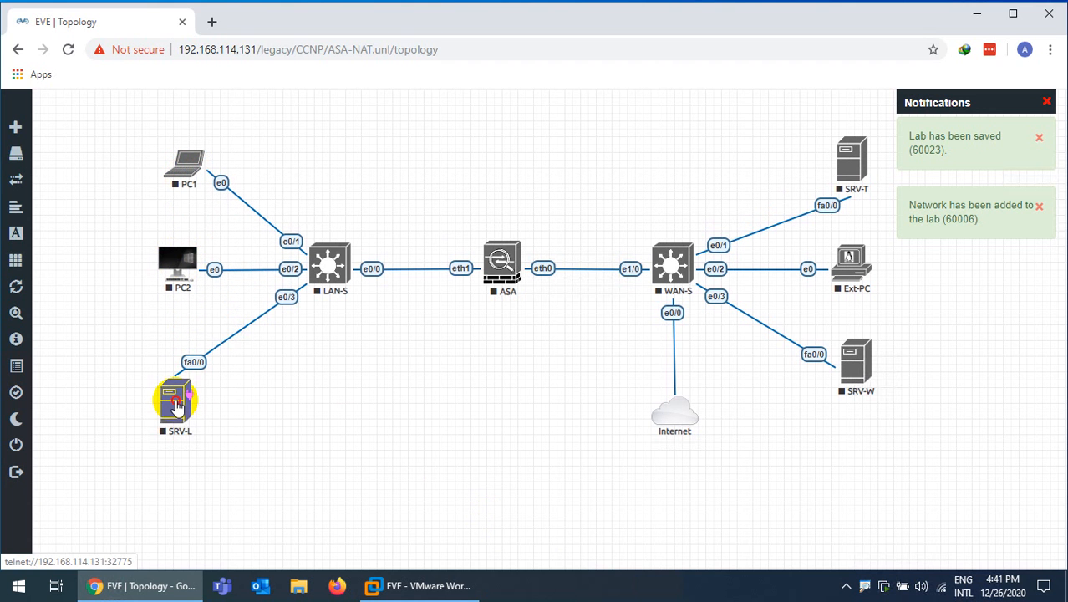
pyautogui.moveTo(176, 405); pyautogui.dragTo(178, 382)
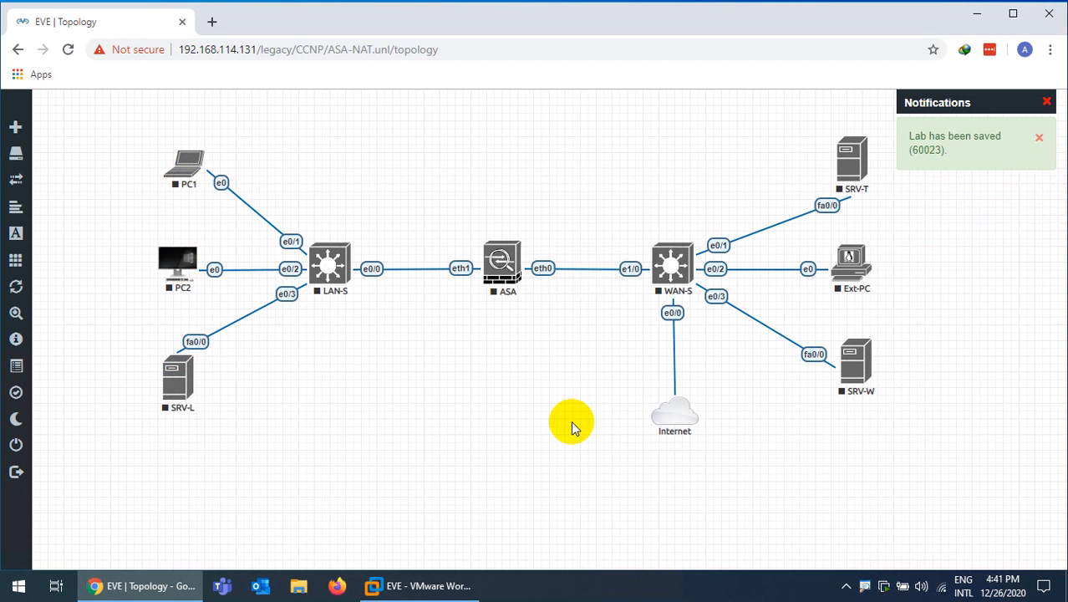
# Start SRV-T, Ext-PC, WAN-S, SRV-W and the ASA
pyautogui.rightClick(852, 167)
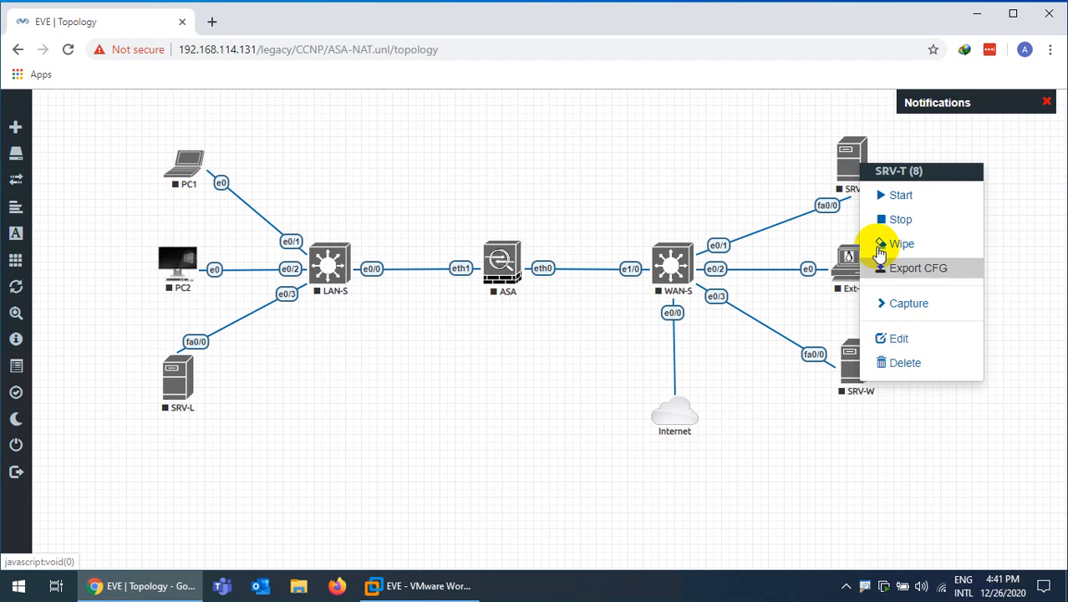
pyautogui.click(887, 195)
pyautogui.rightClick(855, 263)
pyautogui.click(884, 298)
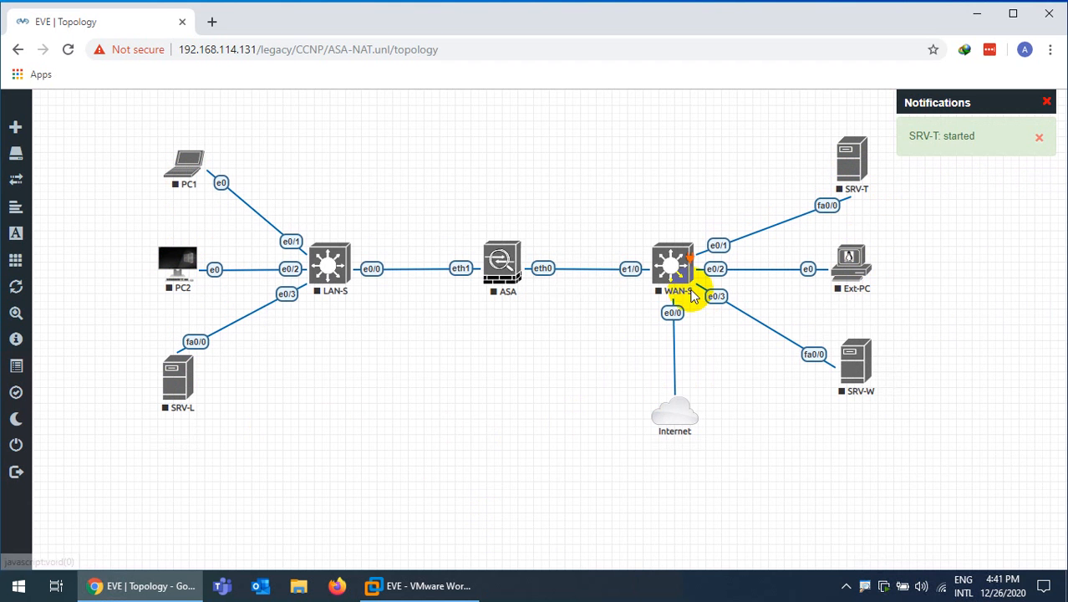
pyautogui.rightClick(669, 269)
pyautogui.click(696, 297)
pyautogui.rightClick(842, 361)
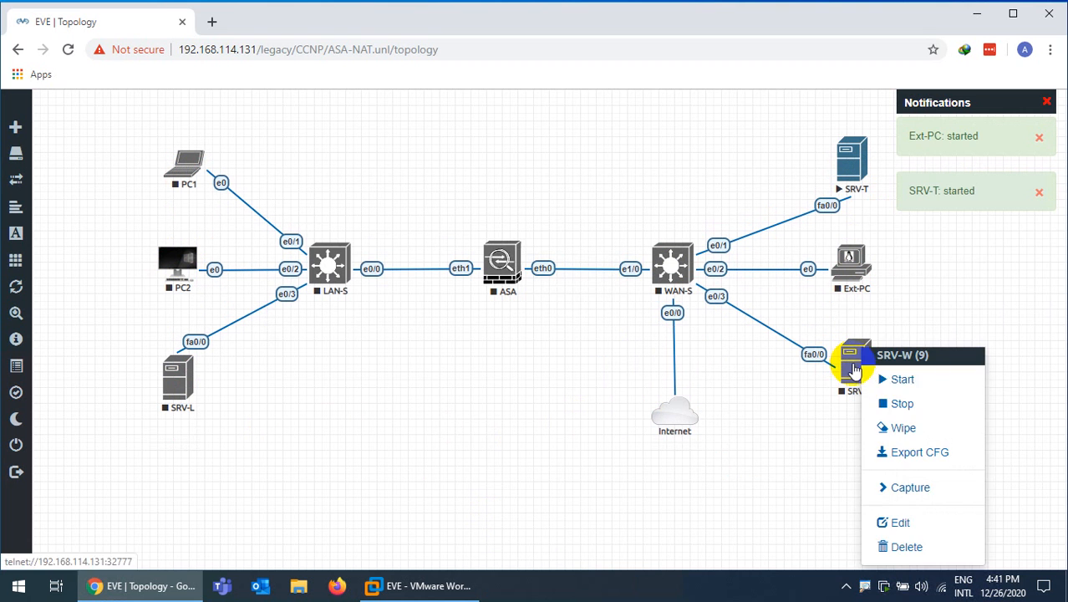
pyautogui.click(878, 374)
pyautogui.rightClick(511, 268)
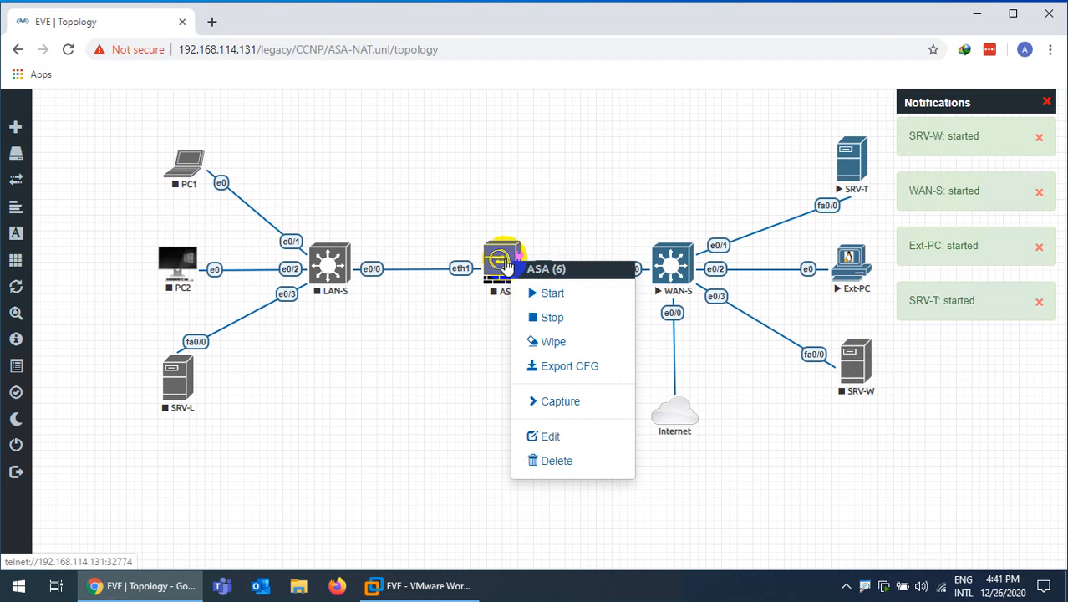
pyautogui.click(528, 293)
# Start LAN-S, PC1, PC2 and SRV-L
pyautogui.rightClick(327, 276)
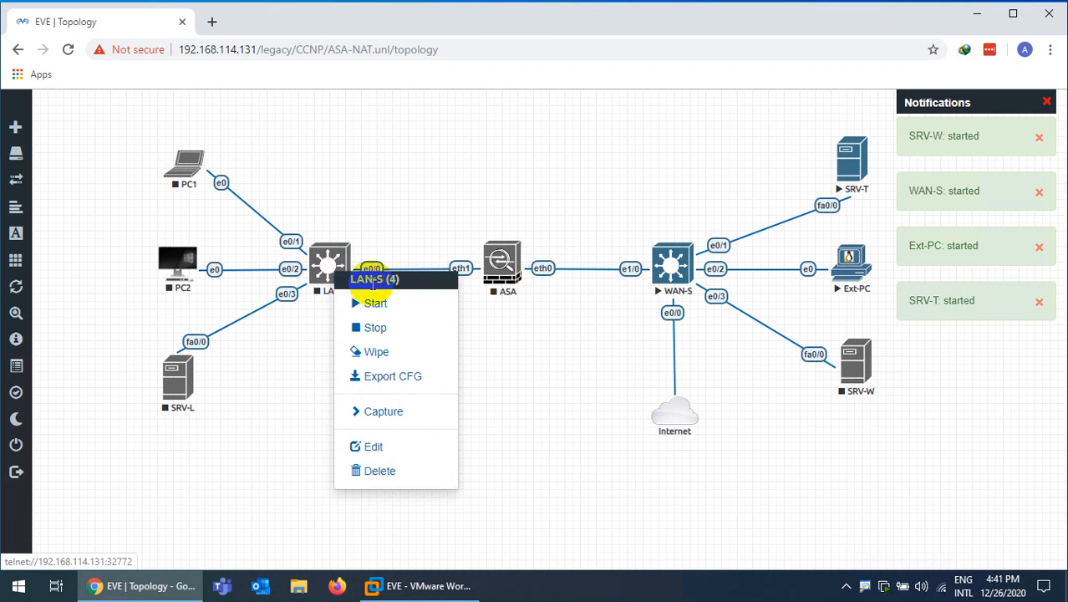
pyautogui.click(370, 301)
pyautogui.rightClick(180, 170)
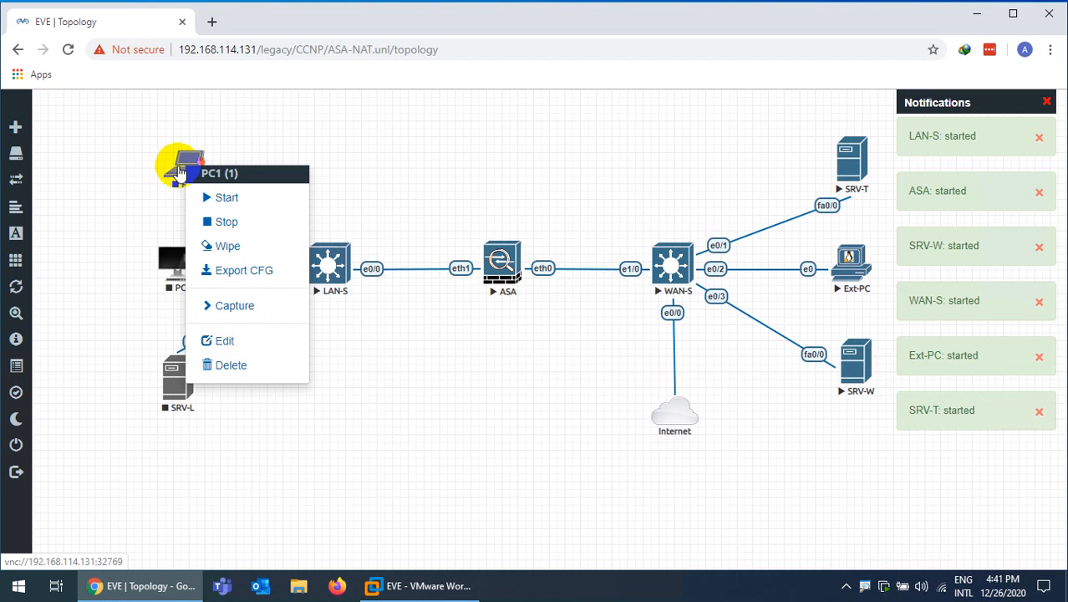
pyautogui.click(213, 199)
pyautogui.rightClick(183, 270)
pyautogui.click(222, 299)
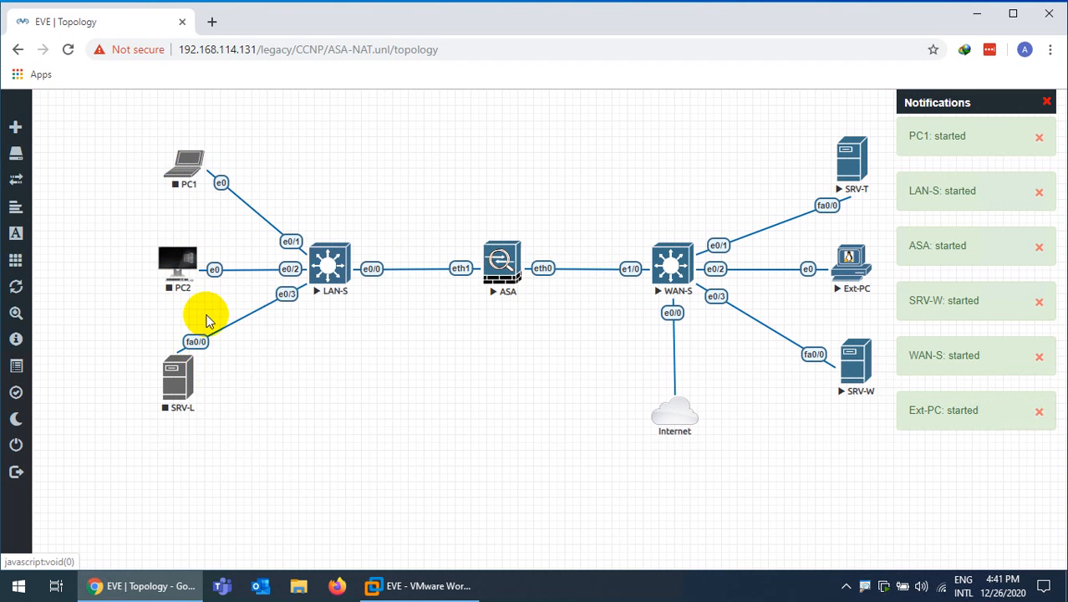
pyautogui.rightClick(173, 372)
pyautogui.click(222, 380)
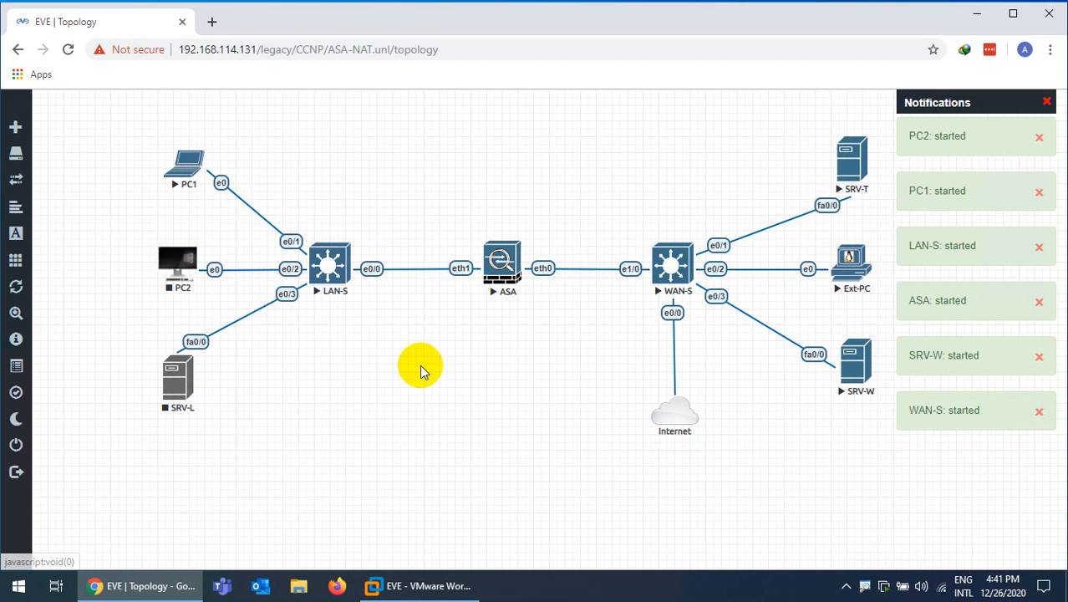
pyautogui.rightClick(425, 364)
# Add a bold blue text label reading 192.168.114.0/24 below the LAN-S side
pyautogui.click(464, 493)
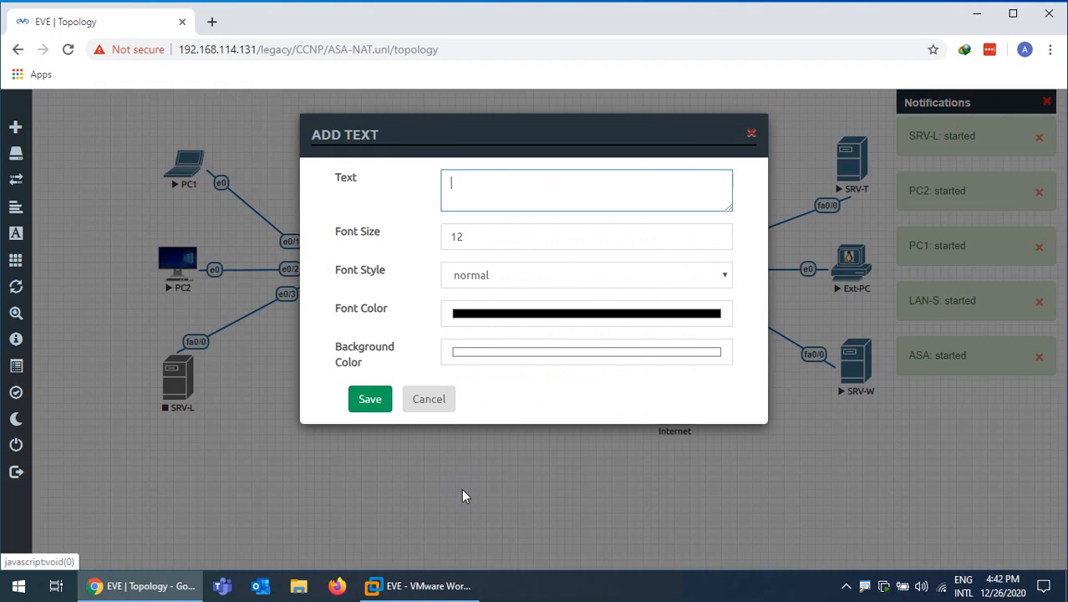
pyautogui.write('192.16')
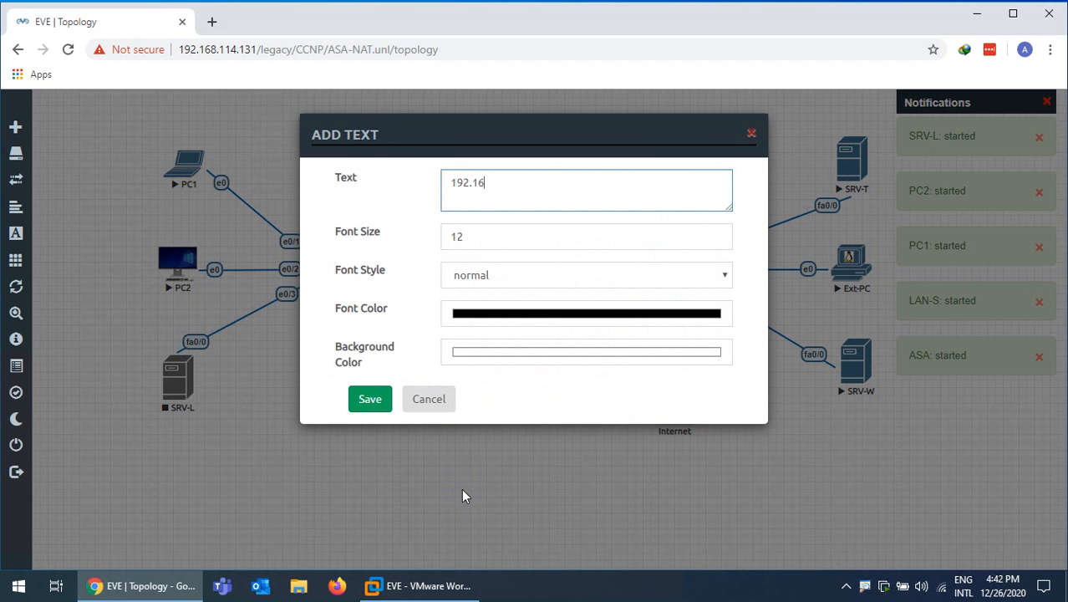
pyautogui.write('8.114.0/24')
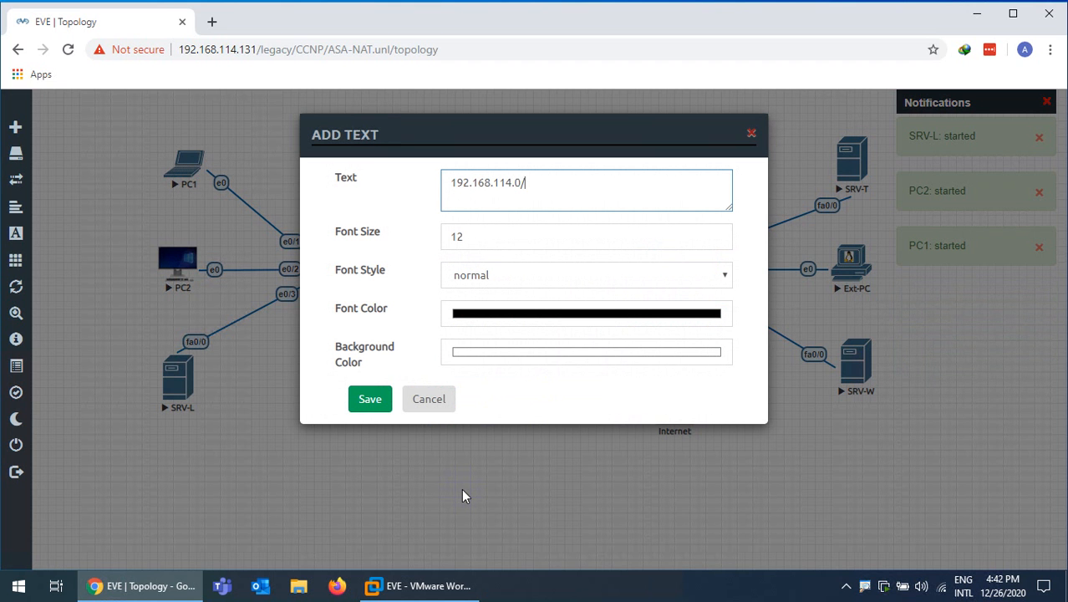
pyautogui.click(491, 326)
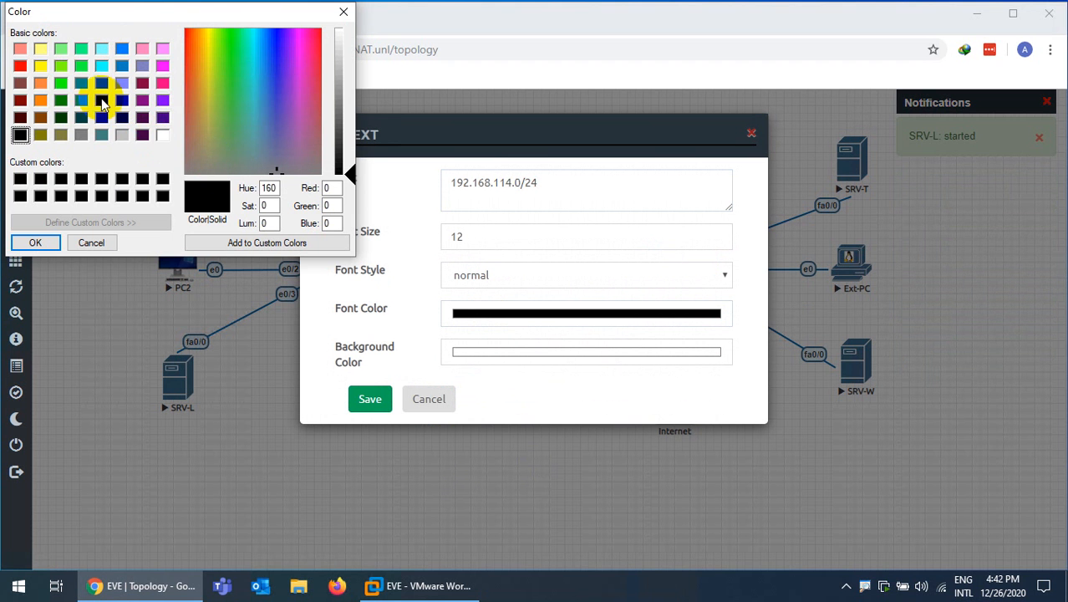
pyautogui.click(102, 102)
pyautogui.click(35, 242)
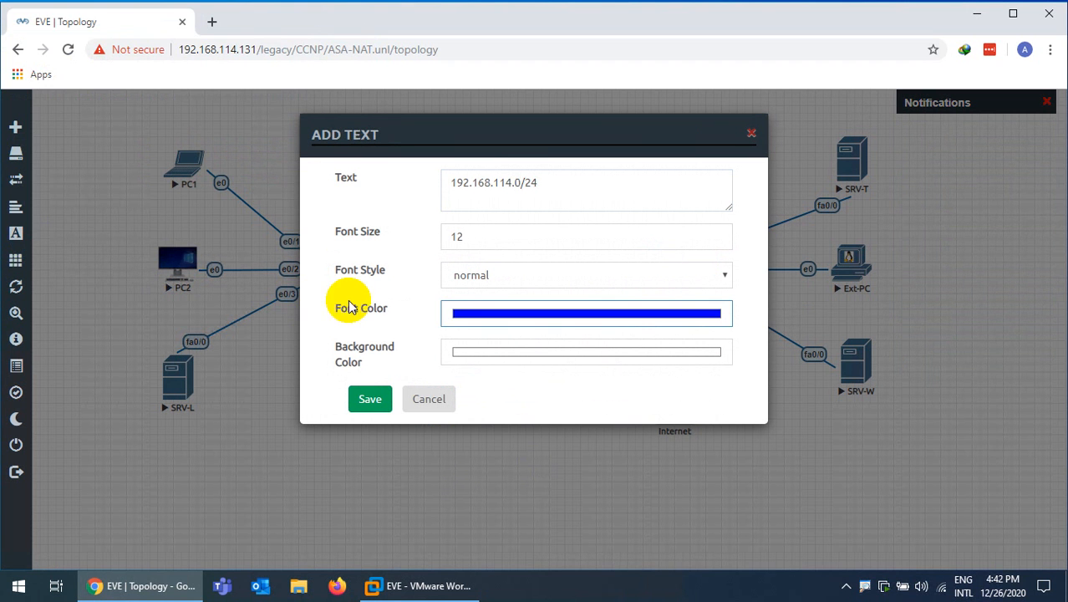
pyautogui.click(473, 275)
pyautogui.click(470, 306)
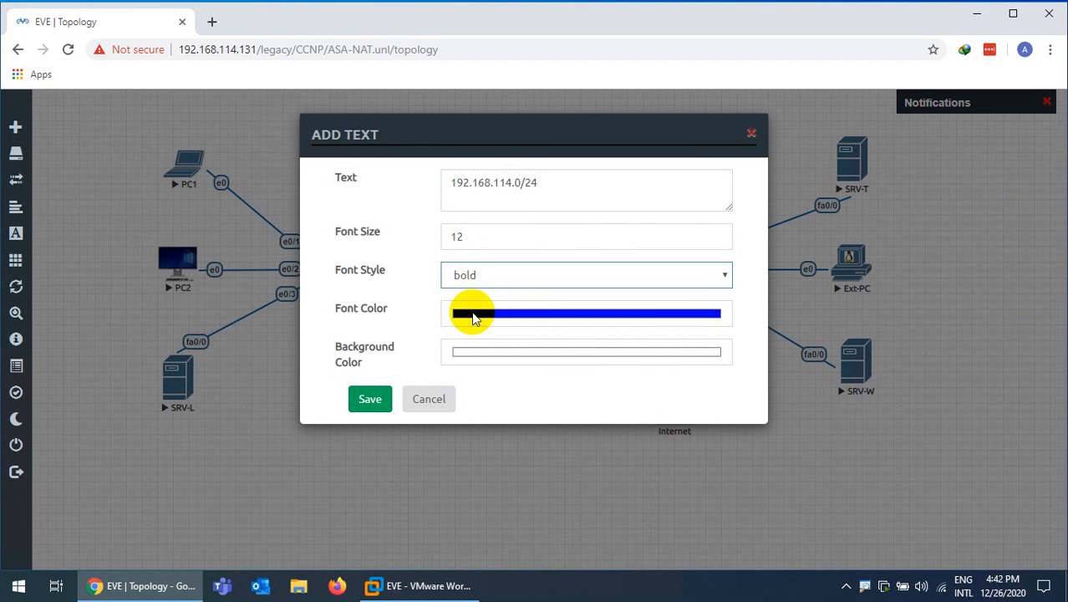
pyautogui.click(368, 400)
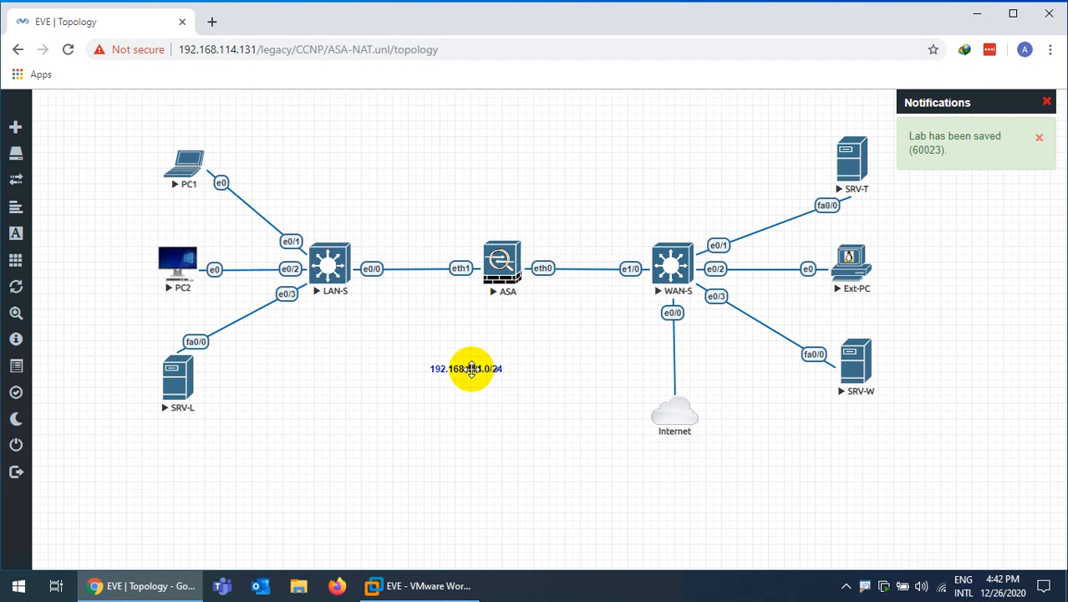
# Move the 192.168.114.0/24 label above WAN-S and duplicate it as 192.168.1.0/24 above LAN-S
pyautogui.moveTo(471, 371); pyautogui.dragTo(660, 220)
pyautogui.rightClick(670, 219)
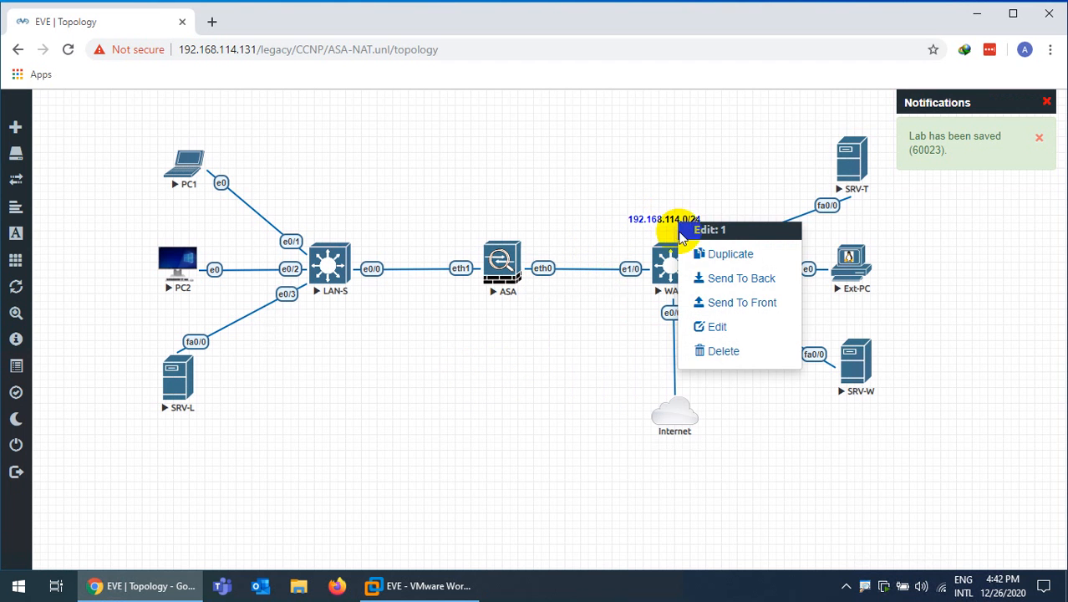
pyautogui.click(700, 255)
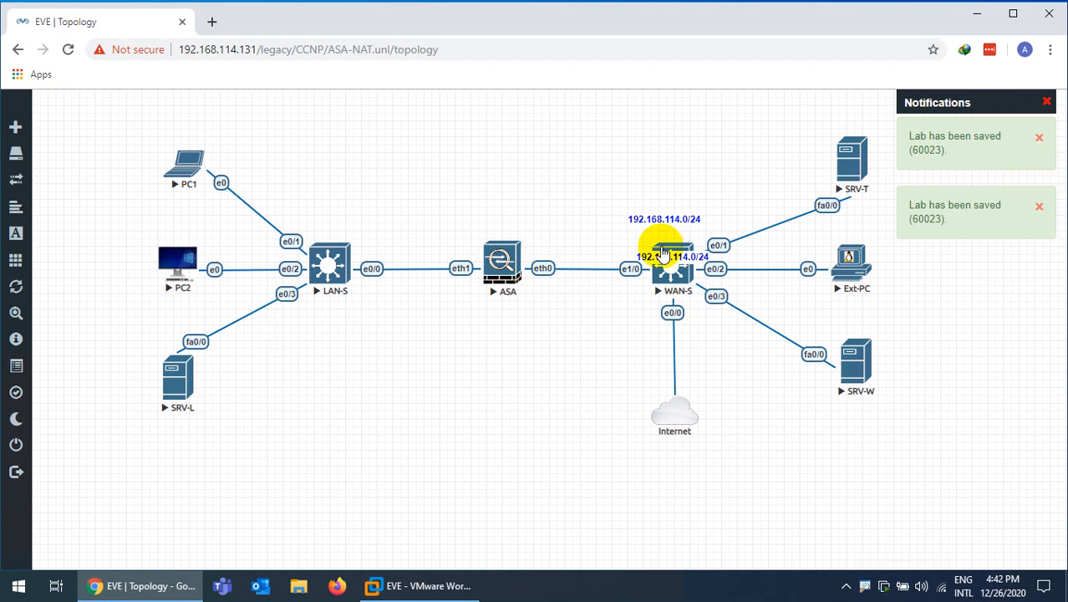
pyautogui.moveTo(660, 252); pyautogui.dragTo(335, 222)
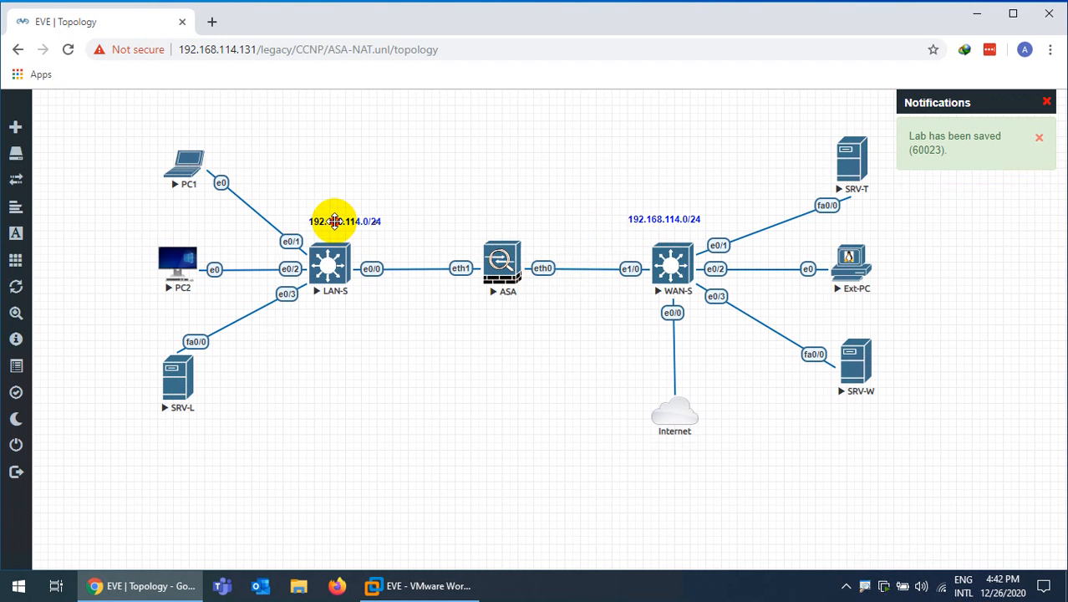
pyautogui.click(411, 250)
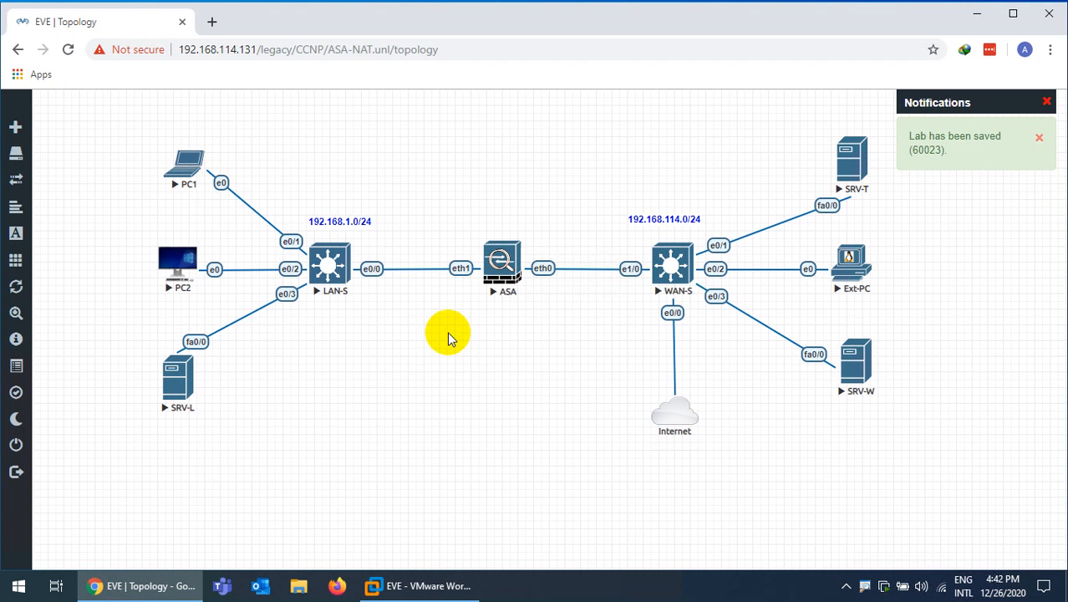
# Place a 192.168.1.10 address label above PC1
pyautogui.rightClick(334, 222)
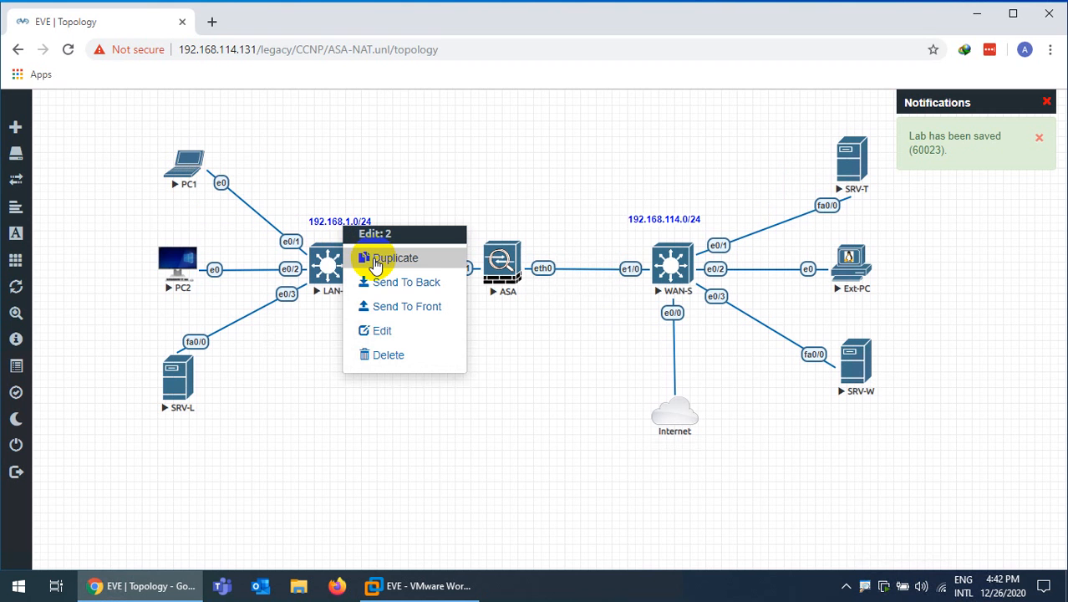
pyautogui.click(390, 336)
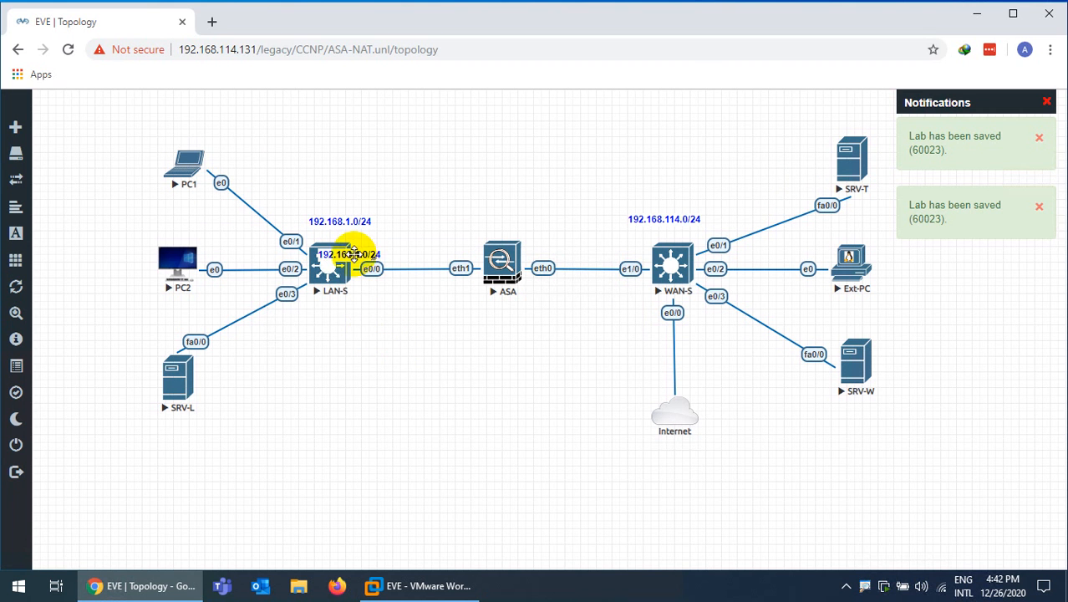
pyautogui.moveTo(334, 255); pyautogui.dragTo(193, 132)
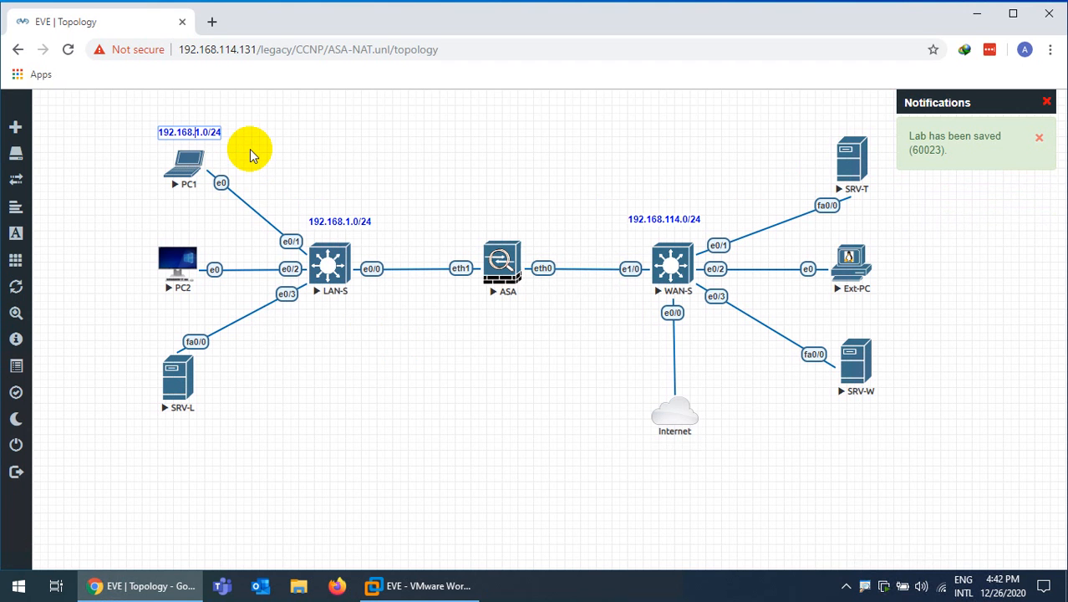
pyautogui.press('BackSpace')
pyautogui.press('BackSpace')
pyautogui.write('1')
pyautogui.click(265, 146)
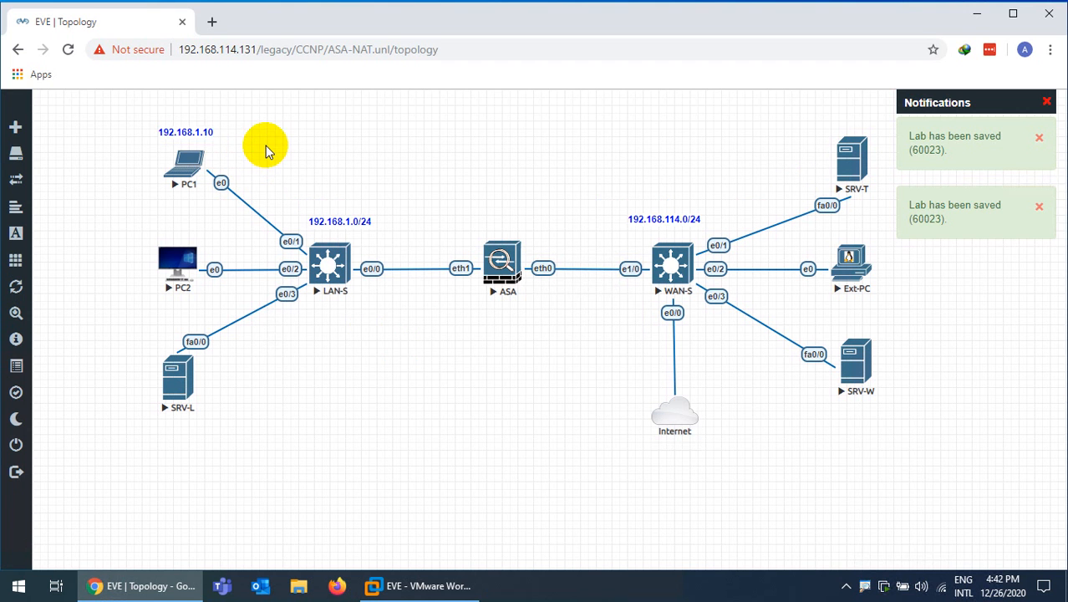
pyautogui.moveTo(182, 132); pyautogui.dragTo(189, 132)
# Place a 192.168.1.30 address label above PC2
pyautogui.rightClick(190, 133)
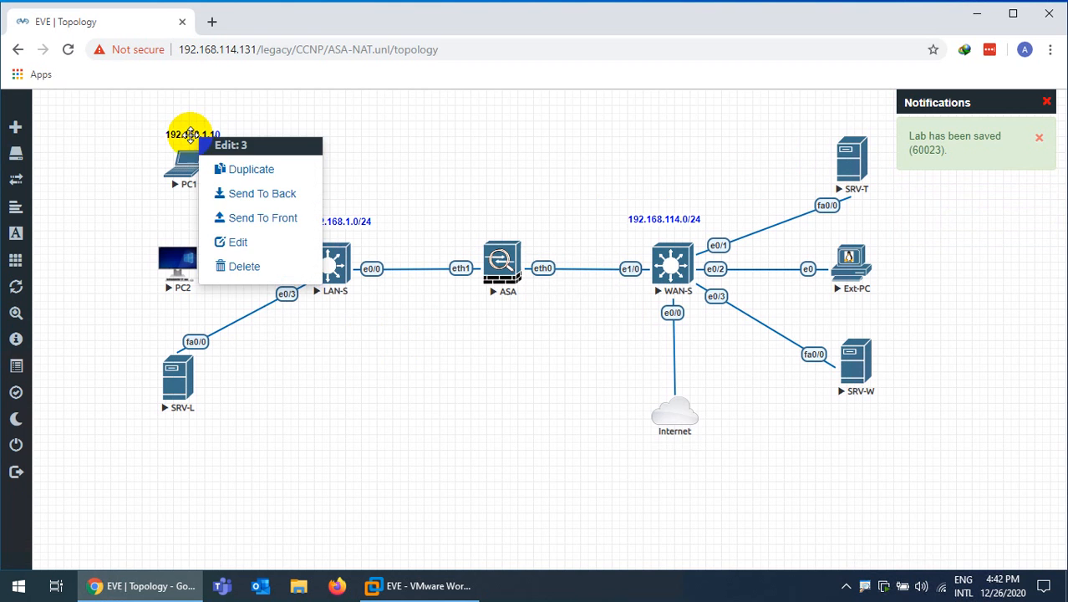
pyautogui.click(240, 169)
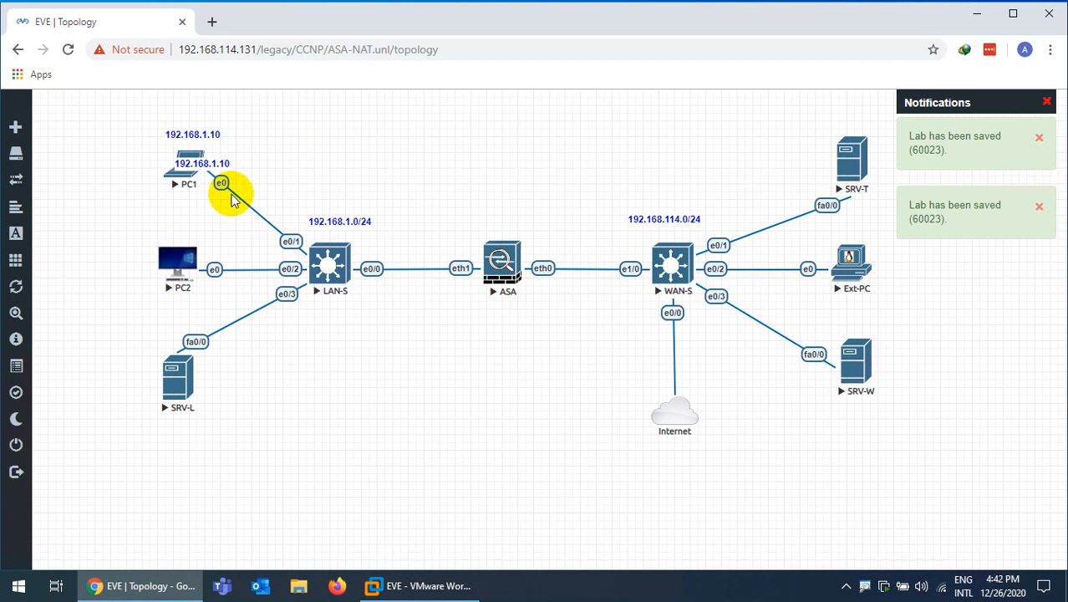
pyautogui.moveTo(205, 168); pyautogui.dragTo(180, 237)
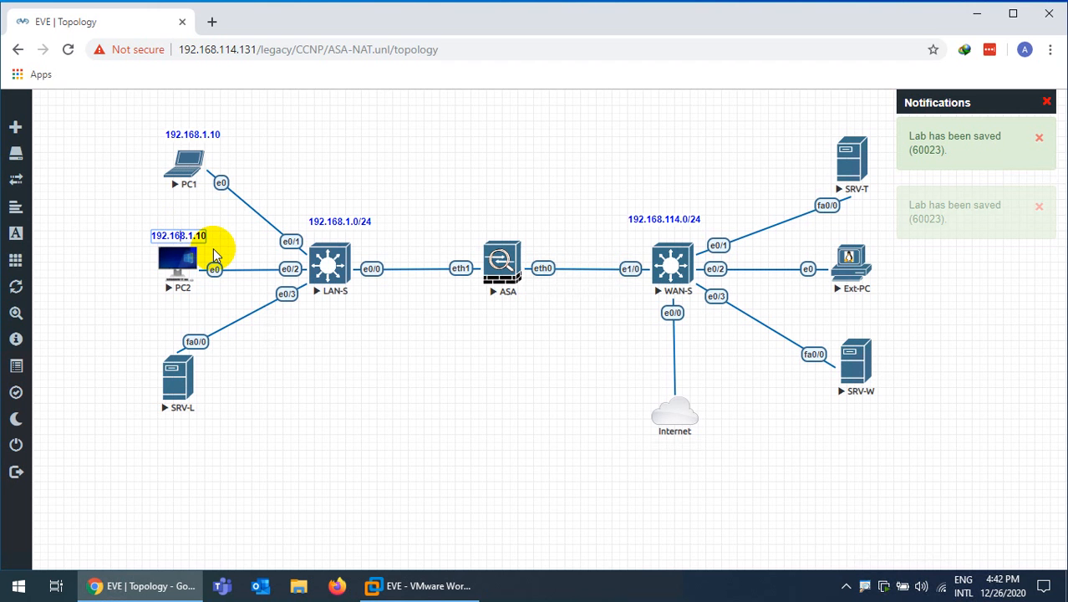
pyautogui.press('BackSpace')
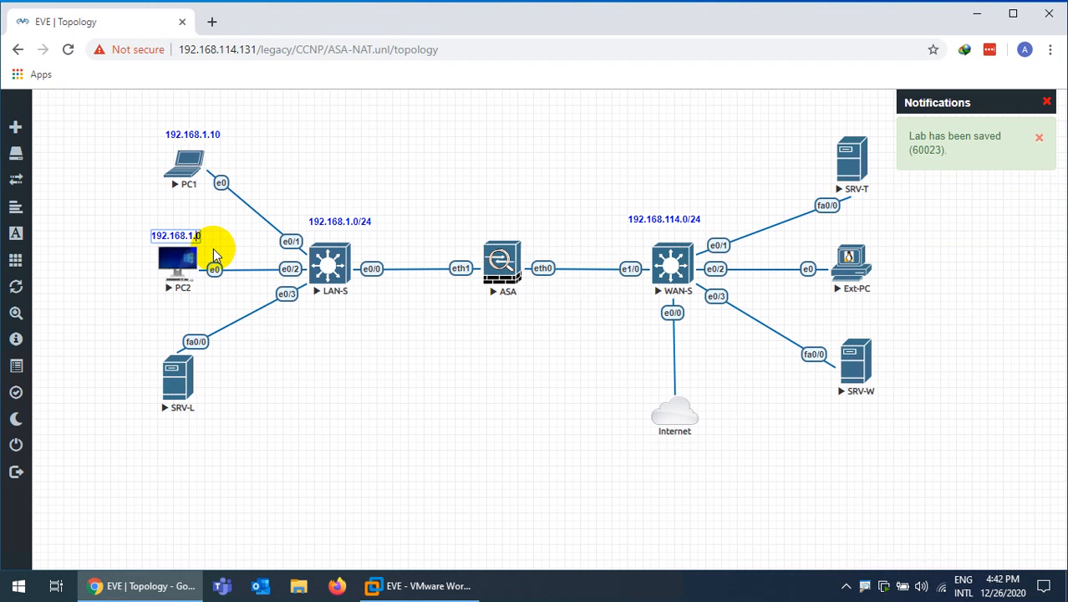
pyautogui.write('3')
pyautogui.click(119, 210)
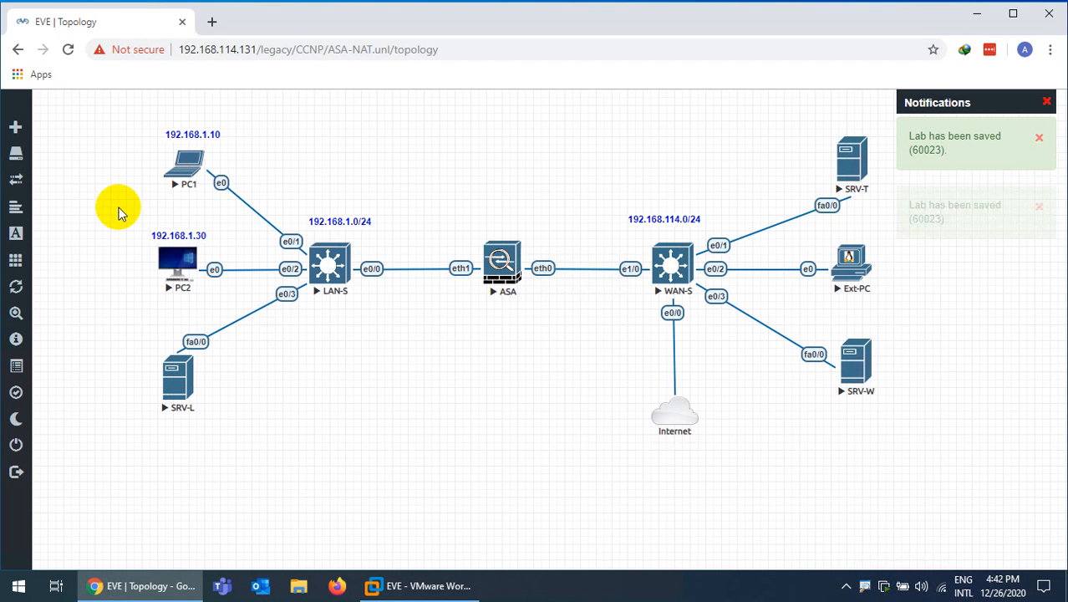
# Place a 192.168.1.20 address label below SRV-L and dismiss the save notification
pyautogui.rightClick(162, 232)
pyautogui.click(191, 265)
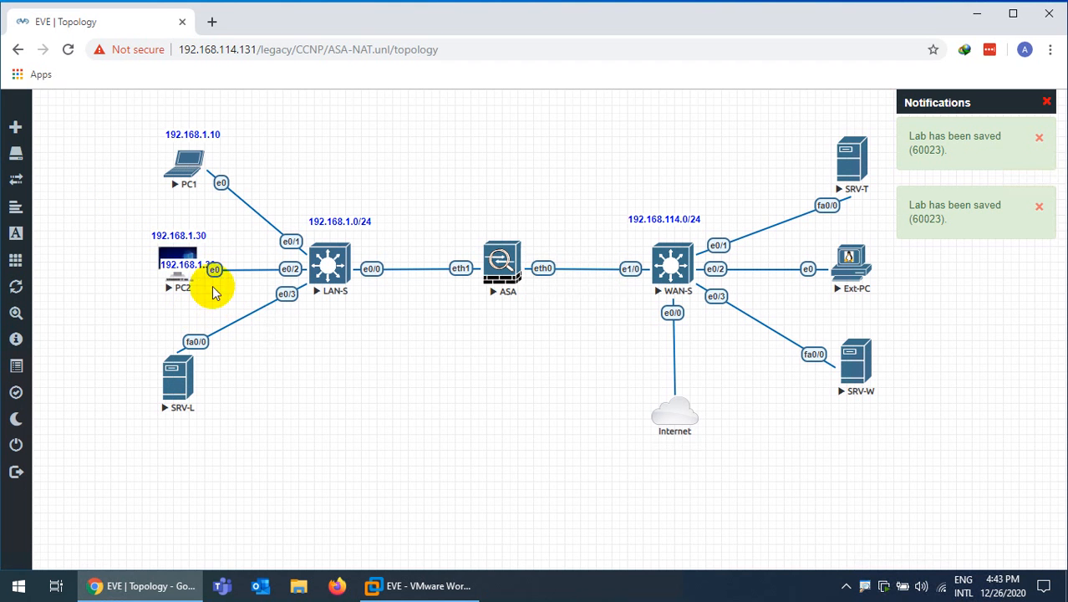
pyautogui.moveTo(169, 263); pyautogui.dragTo(176, 427)
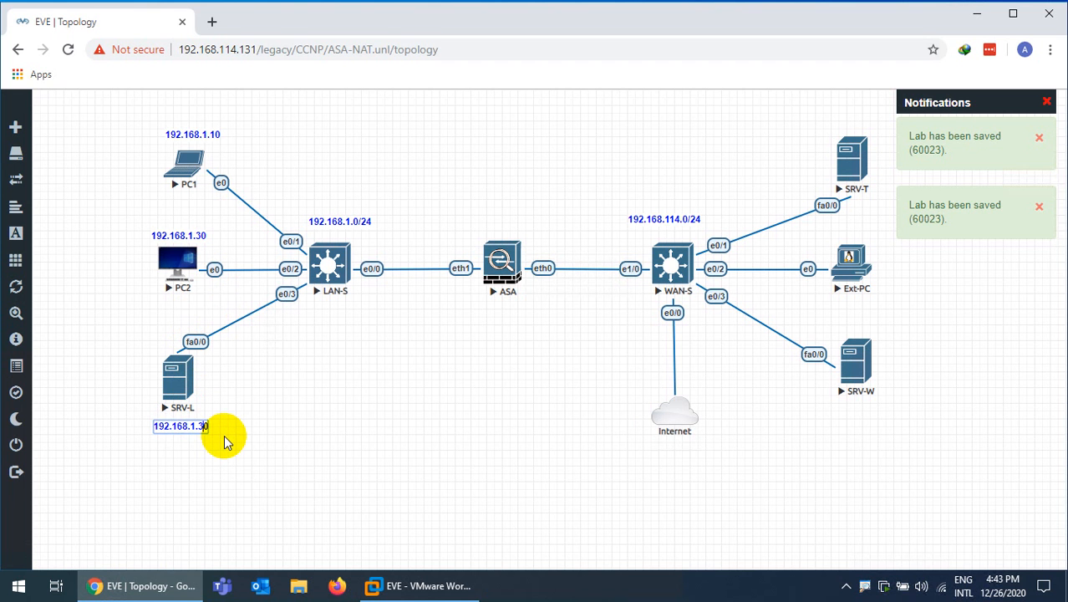
pyautogui.press('BackSpace')
pyautogui.write('2')
pyautogui.click(248, 429)
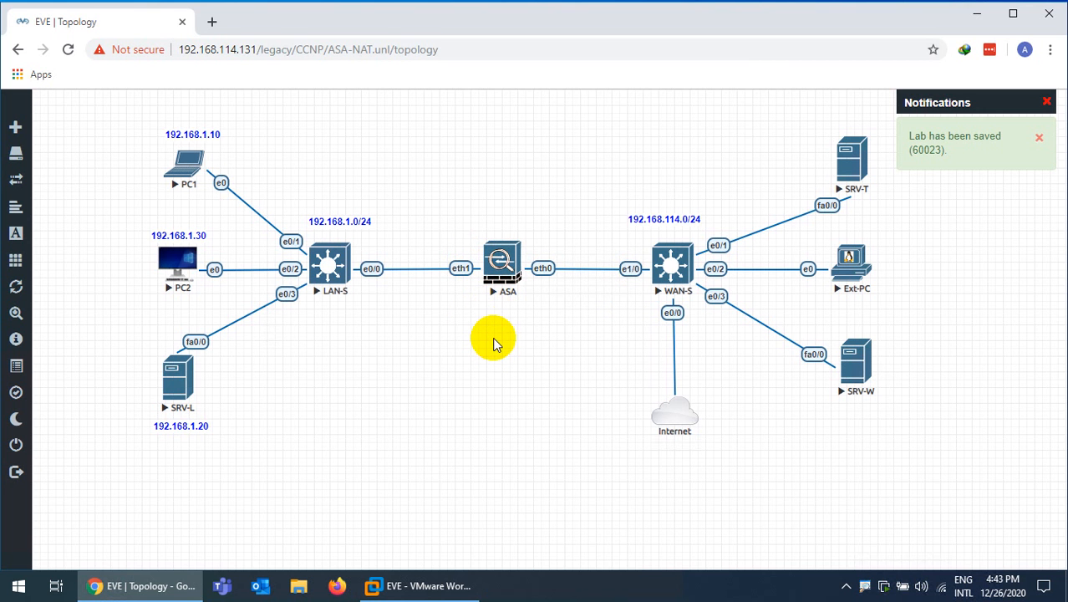
pyautogui.click(1047, 102)
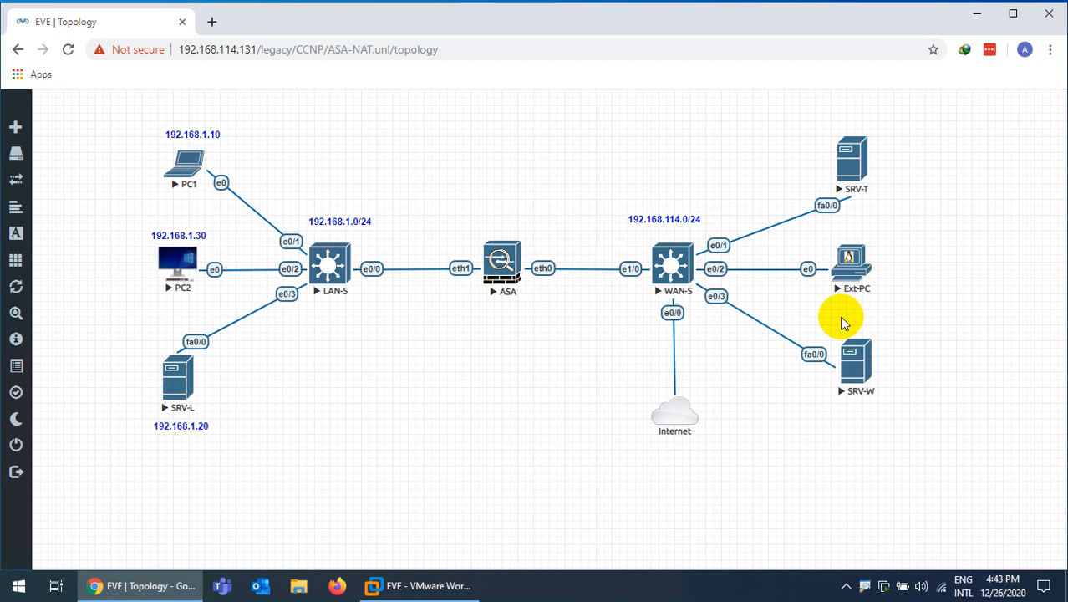
# Duplicate the 192.168.114.0/24 label below the Internet cloud and edit it to 192.168.114.2
pyautogui.rightClick(659, 221)
pyautogui.click(685, 250)
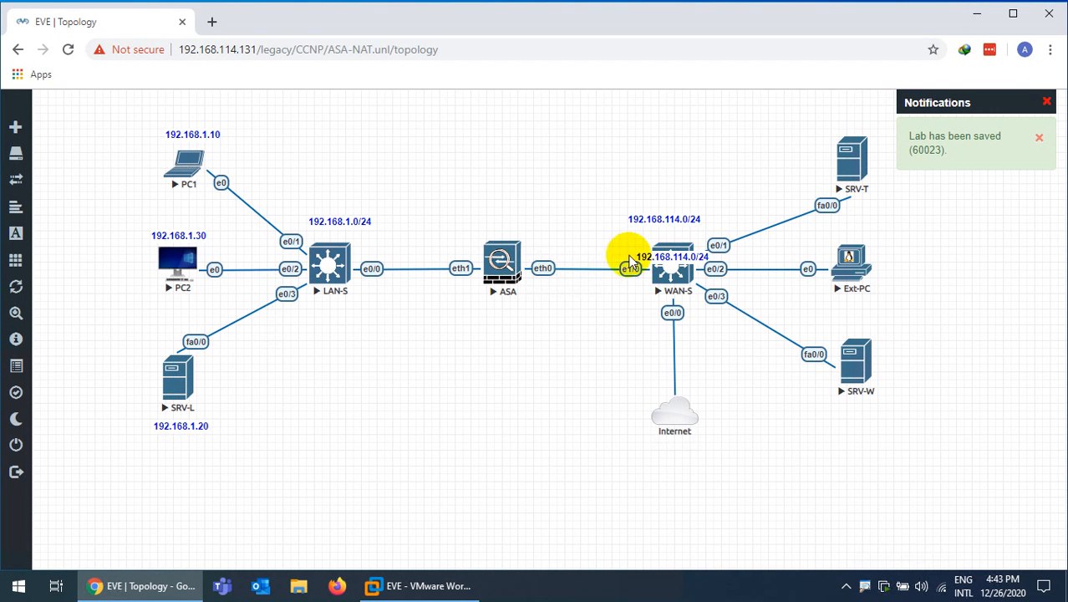
pyautogui.moveTo(655, 253); pyautogui.dragTo(666, 452)
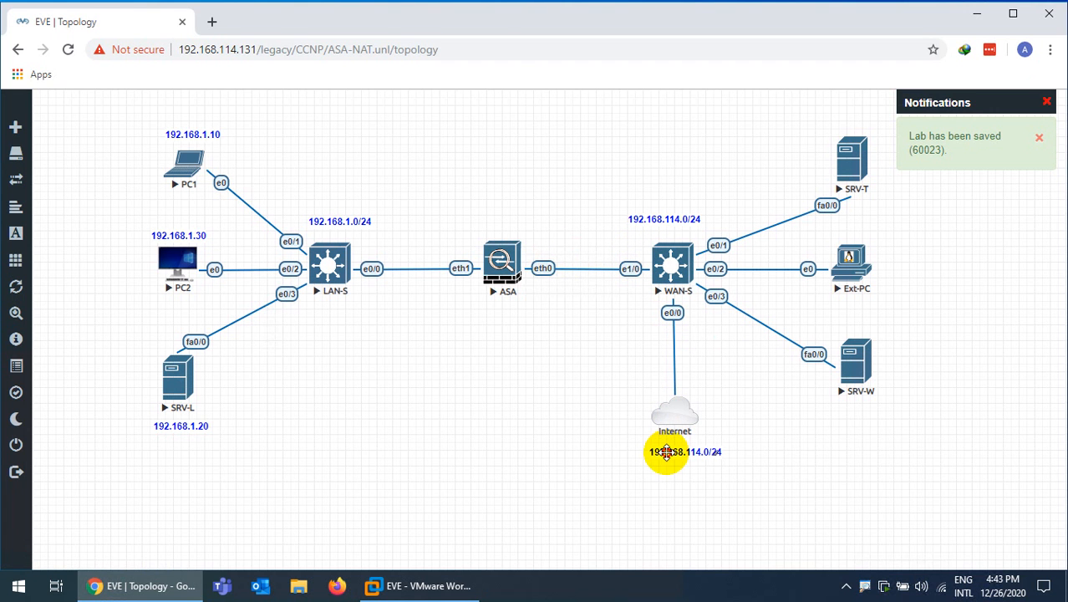
pyautogui.doubleClick(666, 453)
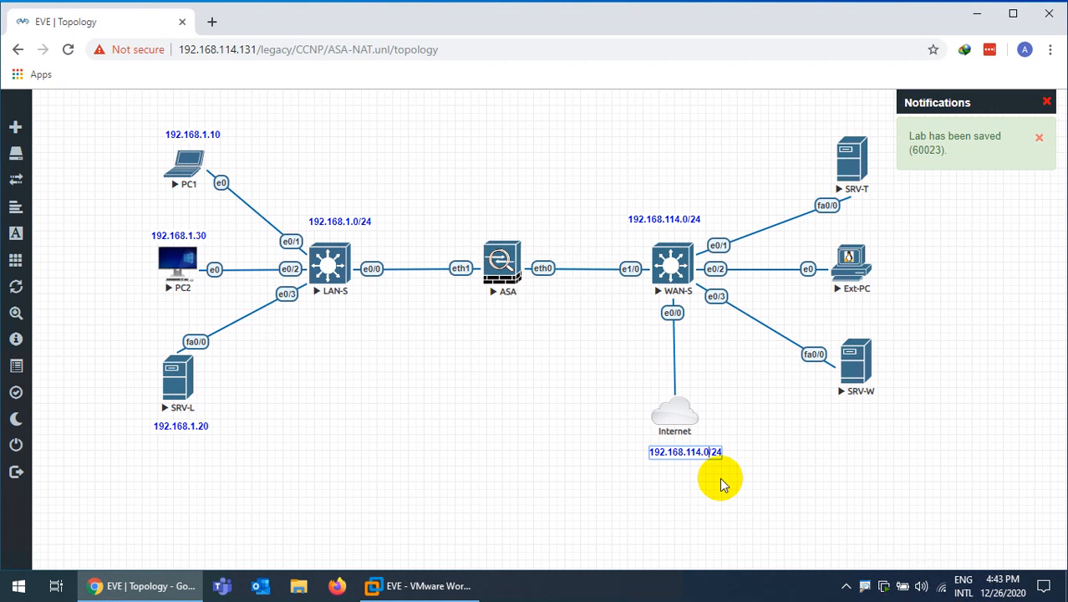
pyautogui.press('BackSpace')
pyautogui.press('BackSpace')
pyautogui.click(725, 481)
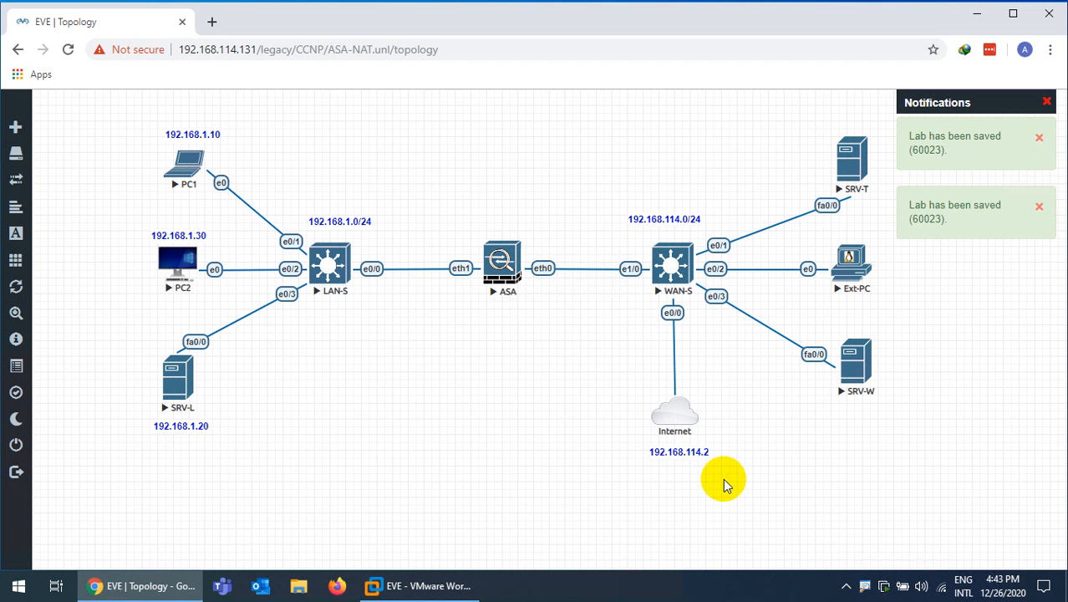
# Copy that label under SRV-W and change it to 192.168.114.110
pyautogui.rightClick(684, 462)
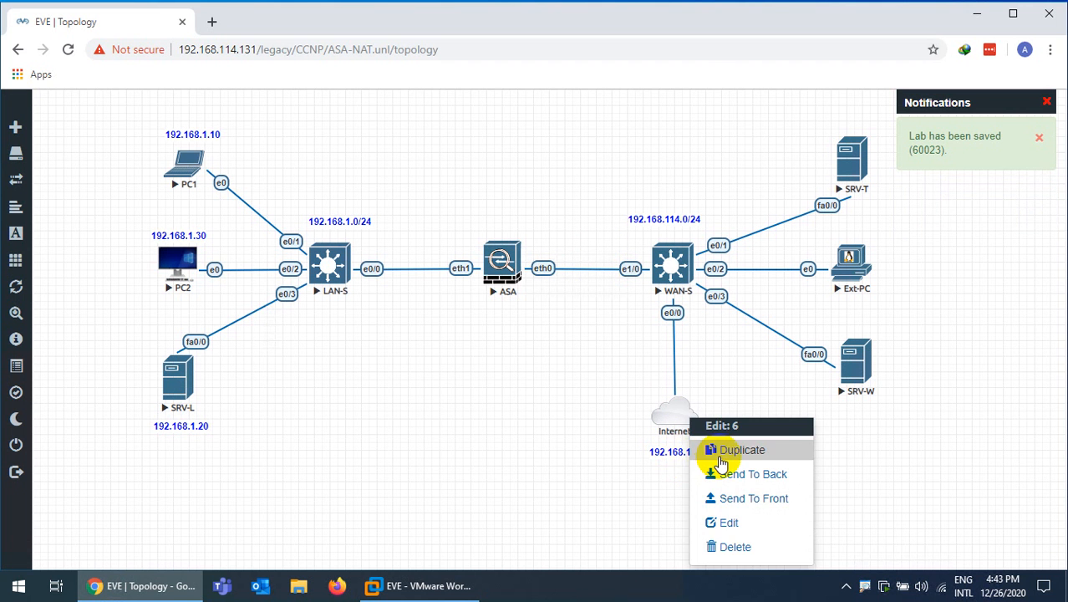
pyautogui.click(724, 452)
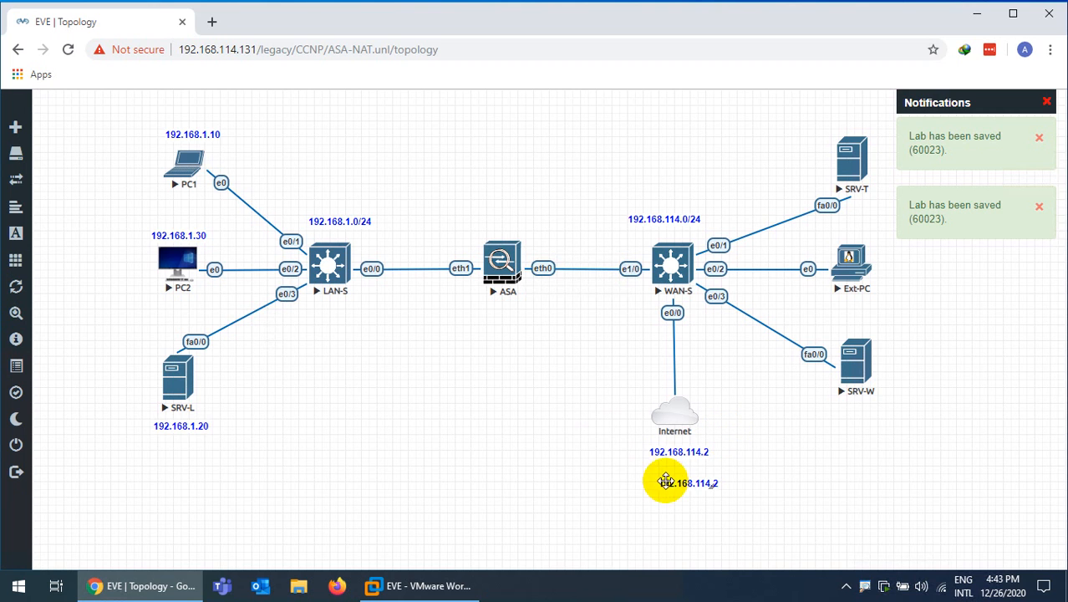
pyautogui.moveTo(666, 482); pyautogui.dragTo(849, 407)
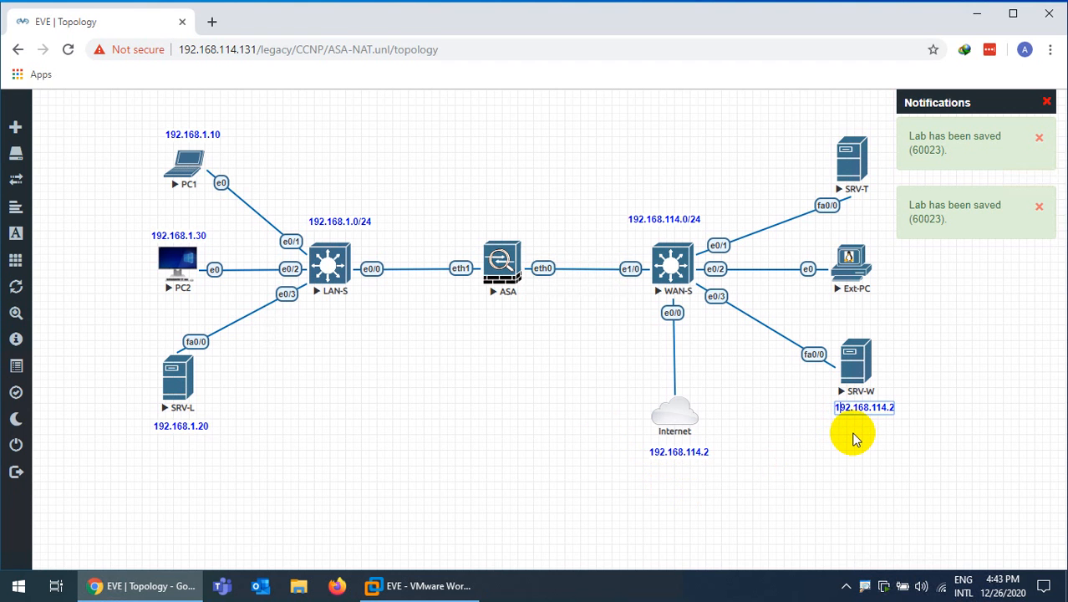
pyautogui.press('BackSpace')
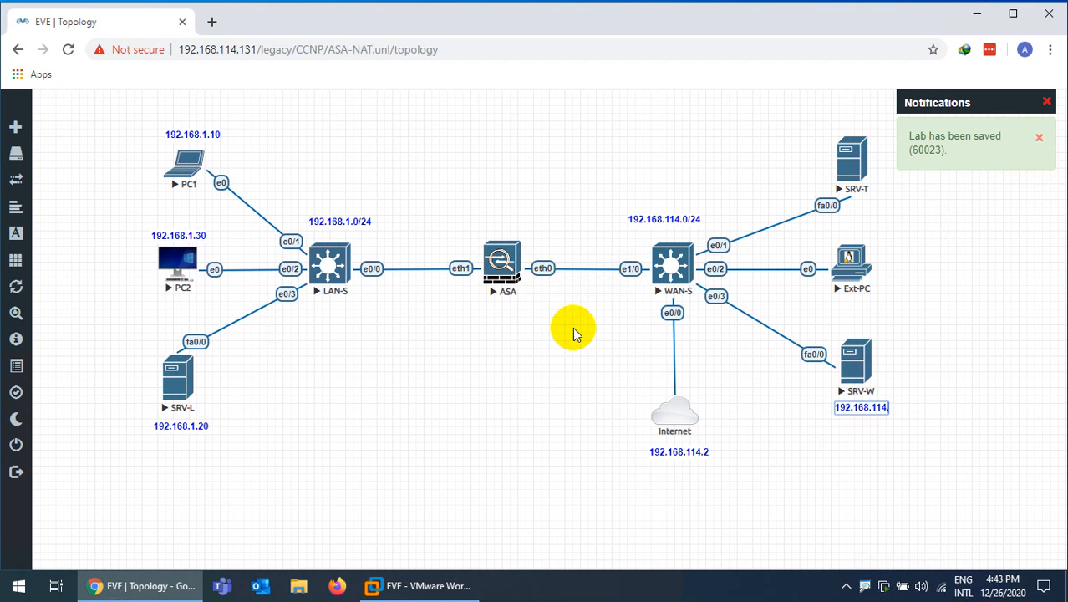
pyautogui.click(809, 458)
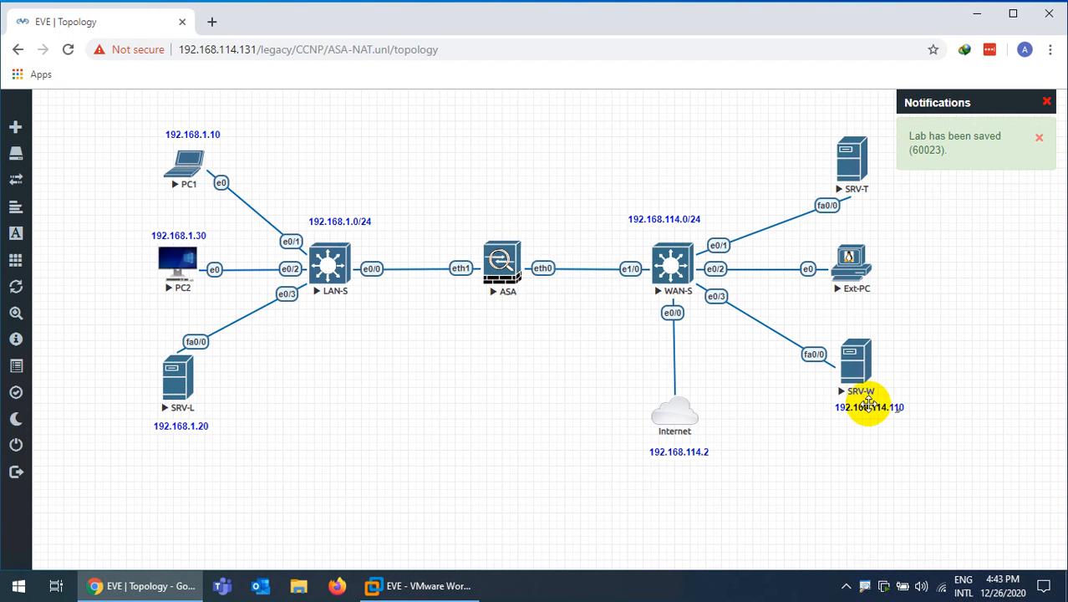
# Copy SRV-W's label under Ext-PC and change it to 192.168.114.120
pyautogui.rightClick(858, 355)
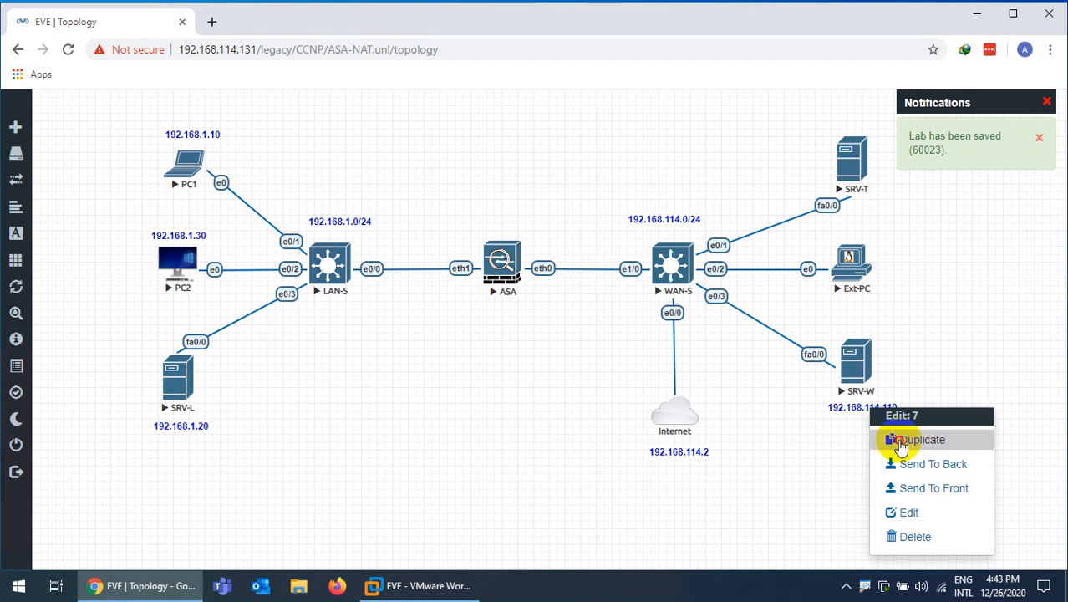
pyautogui.click(886, 436)
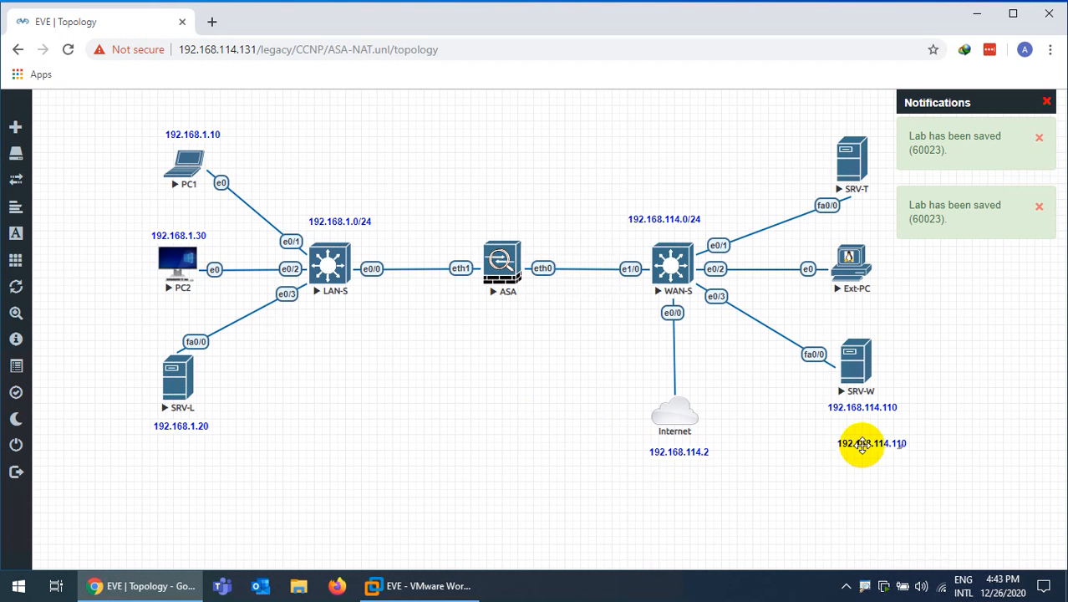
pyautogui.moveTo(859, 445); pyautogui.dragTo(849, 306)
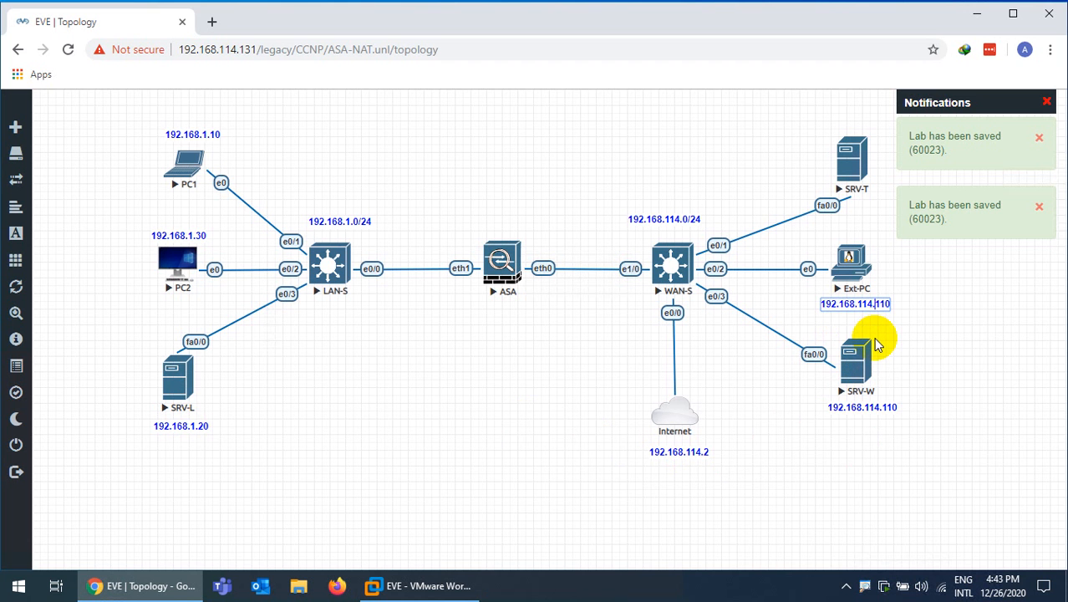
pyautogui.write('2')
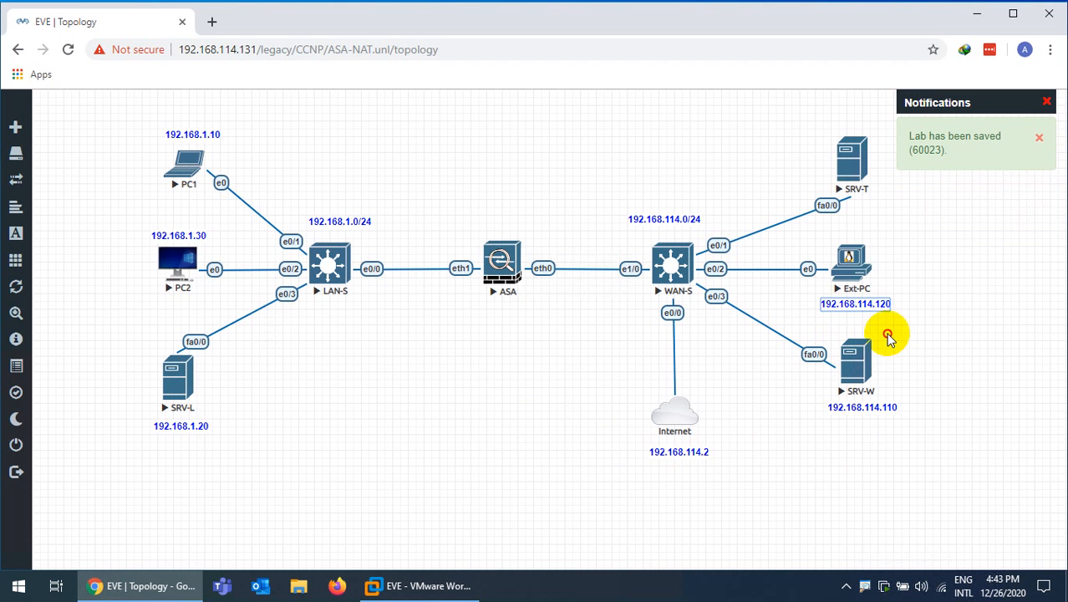
pyautogui.click(888, 335)
# Place a 192.168.114.130 copy above SRV-T and dismiss the save notifications
pyautogui.rightClick(877, 302)
pyautogui.click(914, 335)
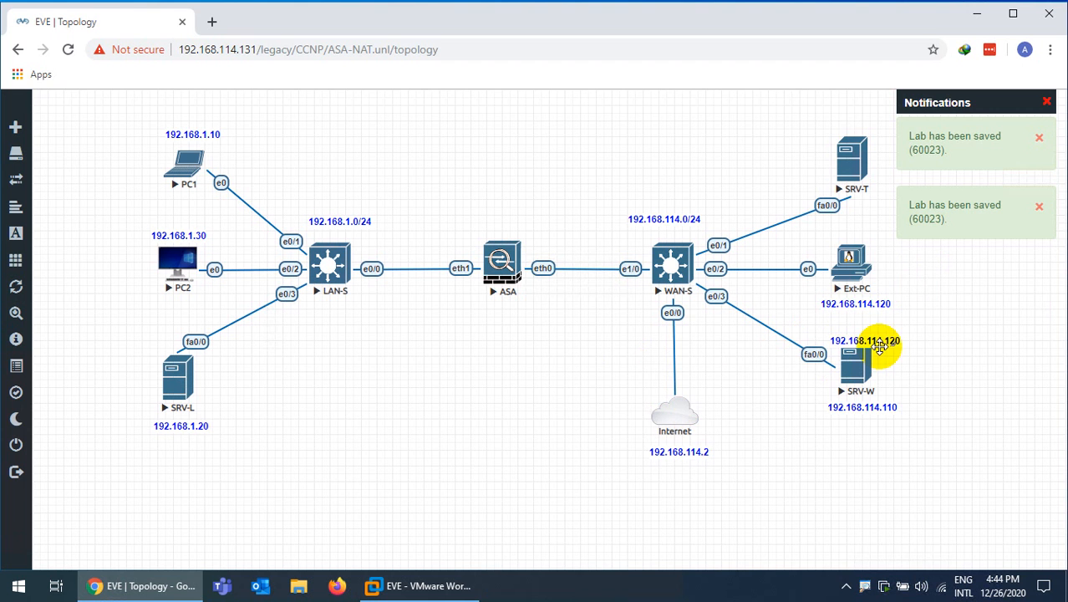
pyautogui.moveTo(881, 343); pyautogui.dragTo(863, 109)
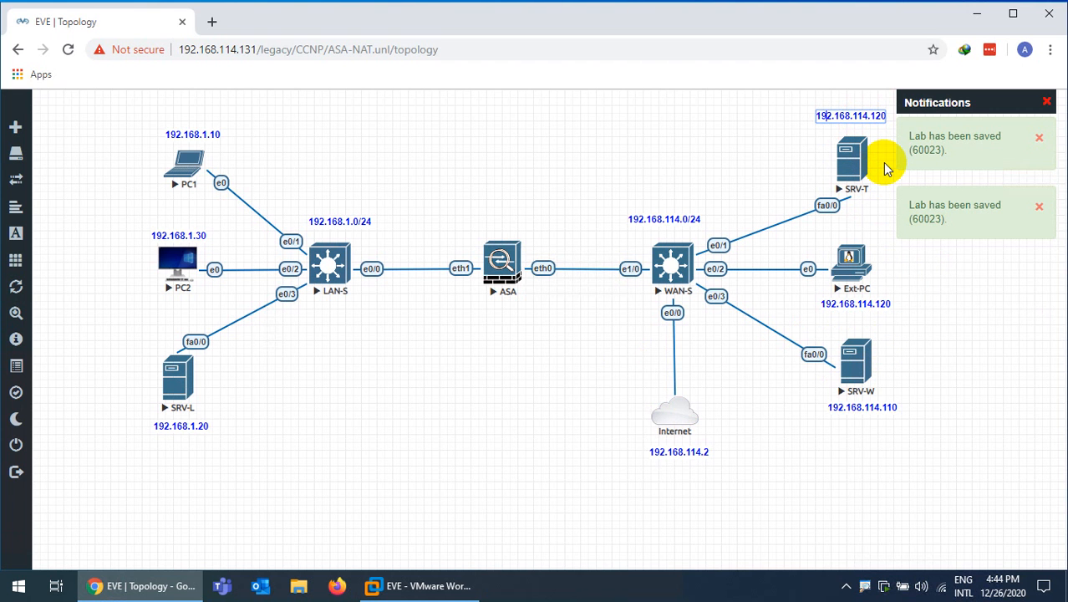
pyautogui.press('Right')
pyautogui.press('Right')
pyautogui.press('BackSpace')
pyautogui.write('30')
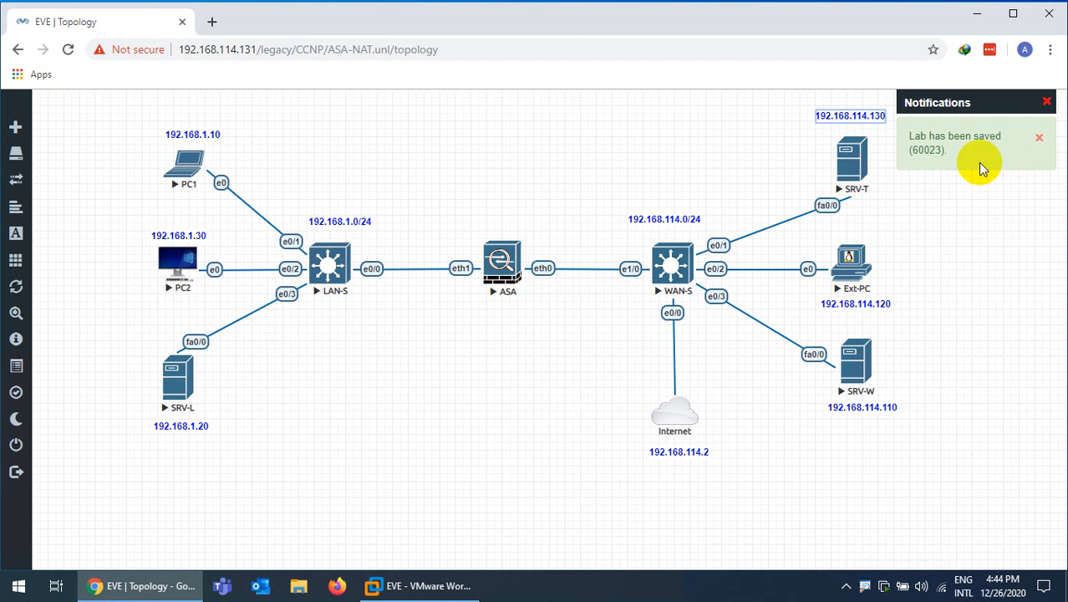
pyautogui.click(1020, 178)
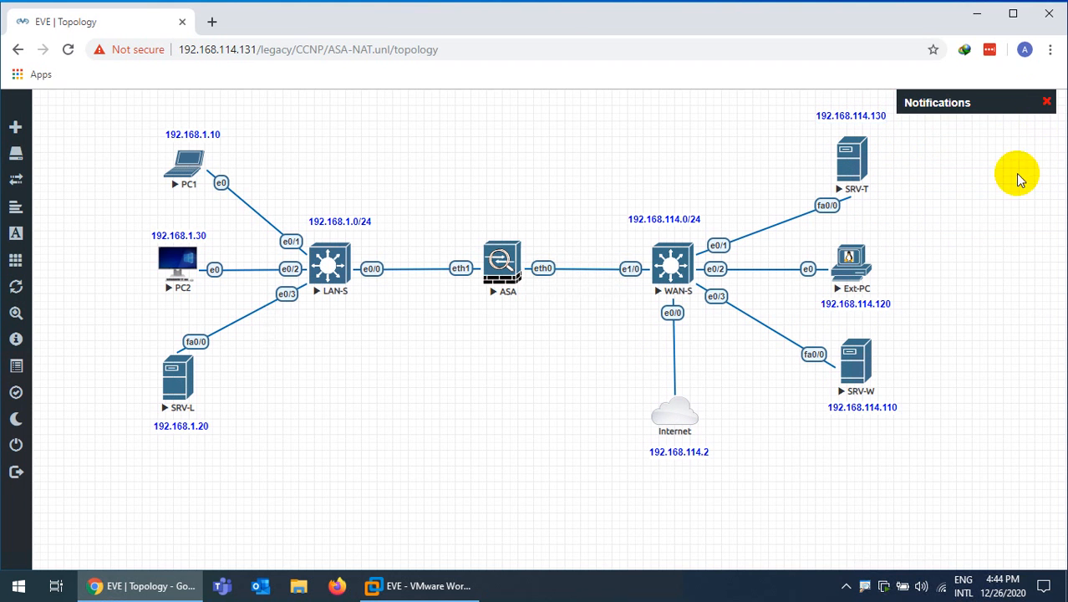
pyautogui.click(1048, 102)
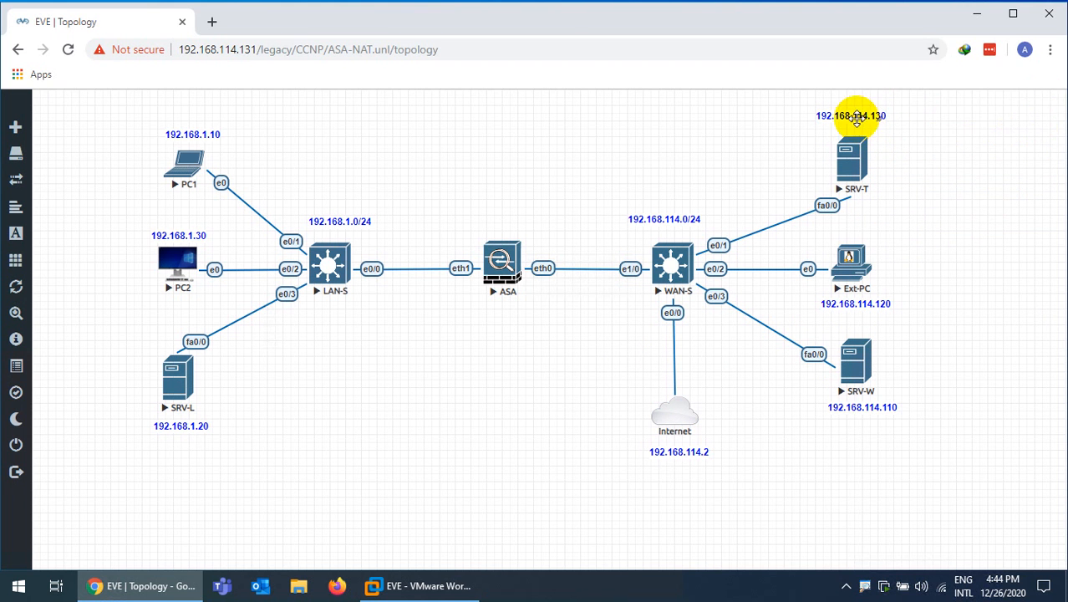
pyautogui.moveTo(856, 119); pyautogui.dragTo(856, 123)
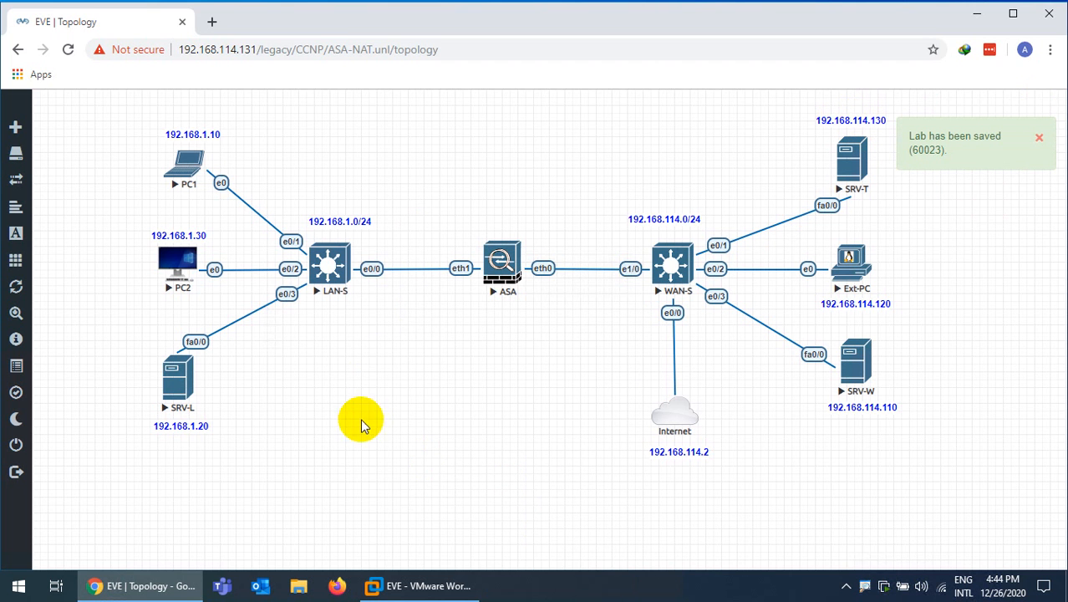
pyautogui.rightClick(375, 386)
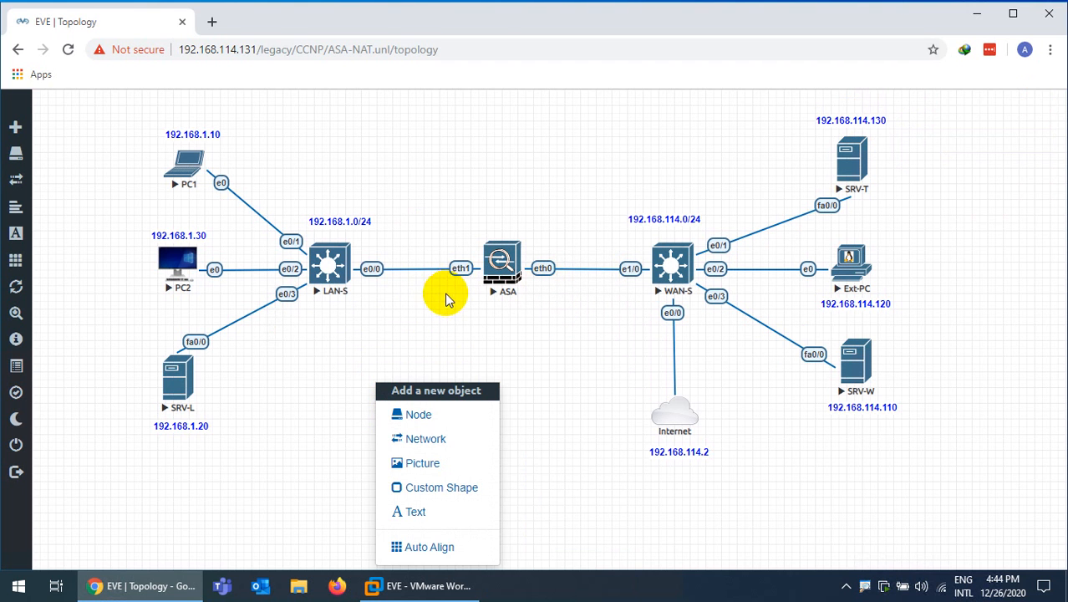
pyautogui.click(525, 331)
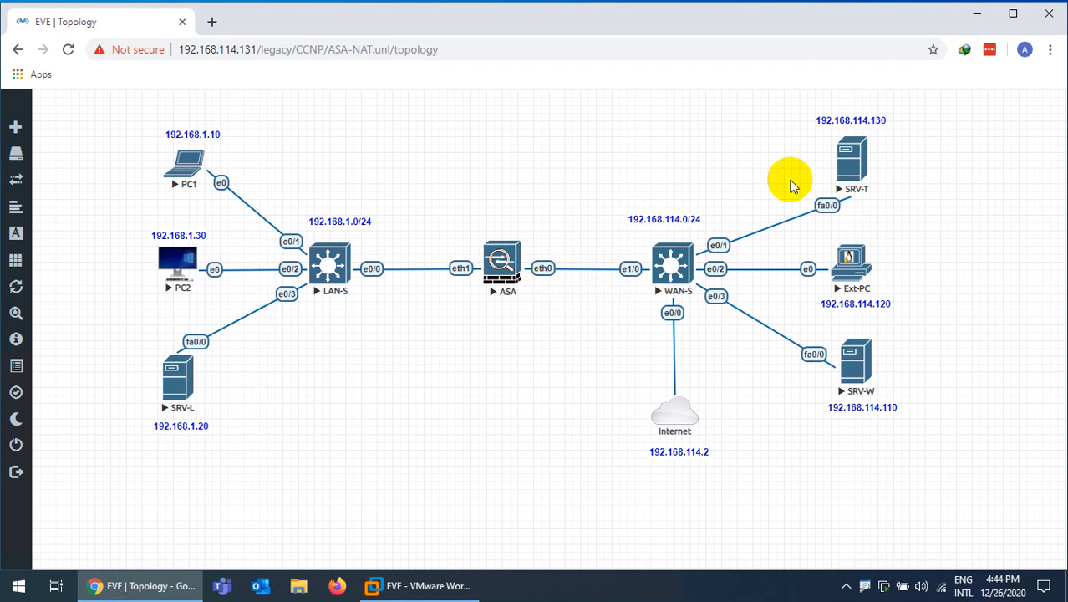
# Launch Notepad and move its window aside so the topology stays visible
pyautogui.click(25, 594)
pyautogui.write('note')
pyautogui.press('Return')
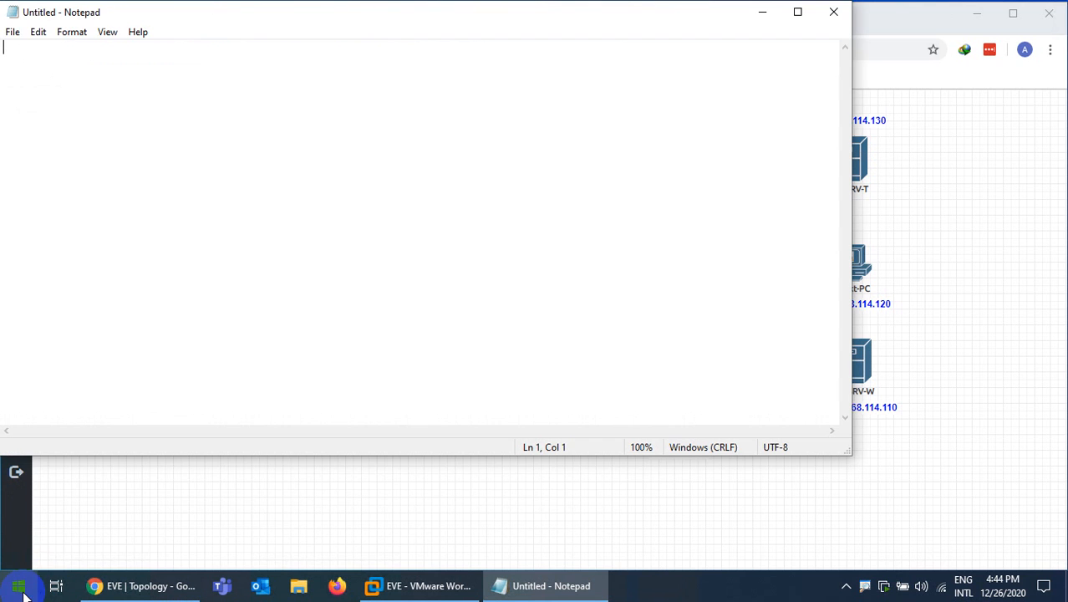
pyautogui.moveTo(238, 12); pyautogui.dragTo(514, 137)
pyautogui.moveTo(347, 97); pyautogui.dragTo(552, 90)
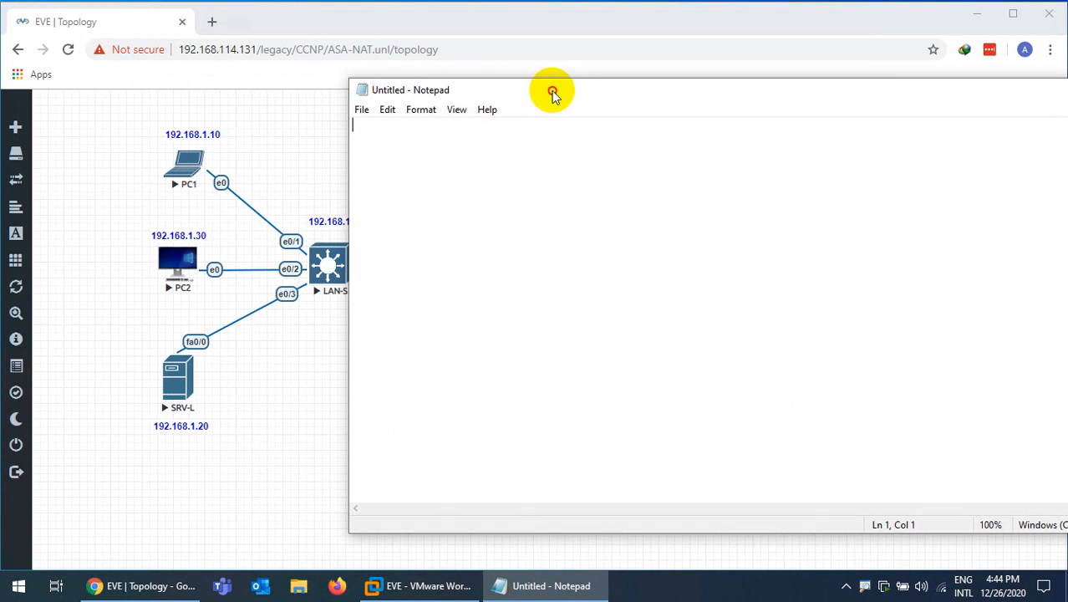
# Write config t, then interface f0/0 with ip address 192.168.1.20 255.255.255.0, no shut, exit
pyautogui.write('config t')
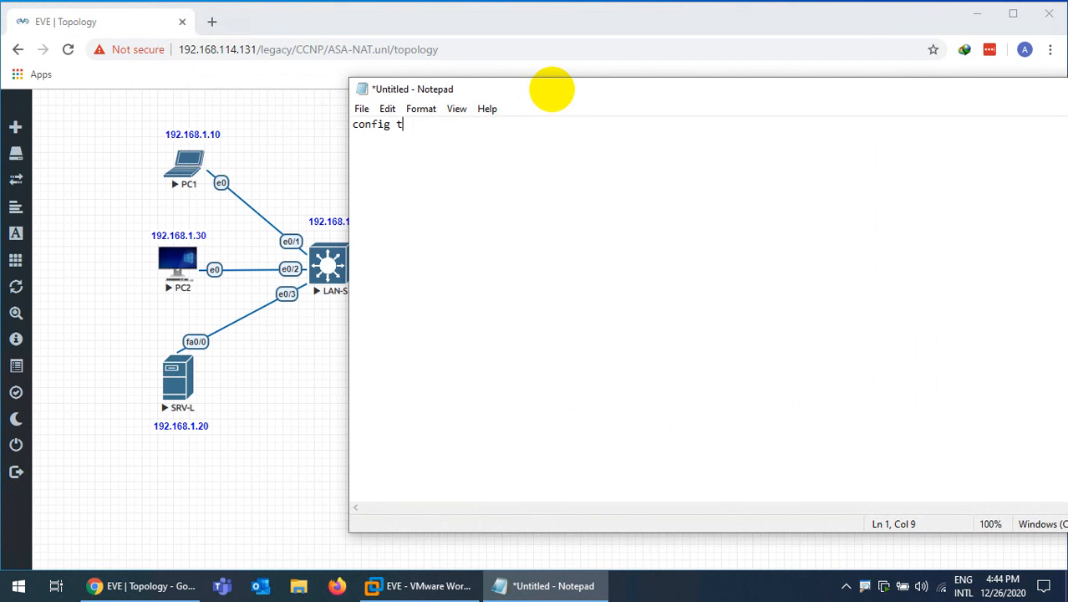
pyautogui.press('Return')
pyautogui.write('int ')
pyautogui.write('f0/0 ')
pyautogui.write('ip add 1')
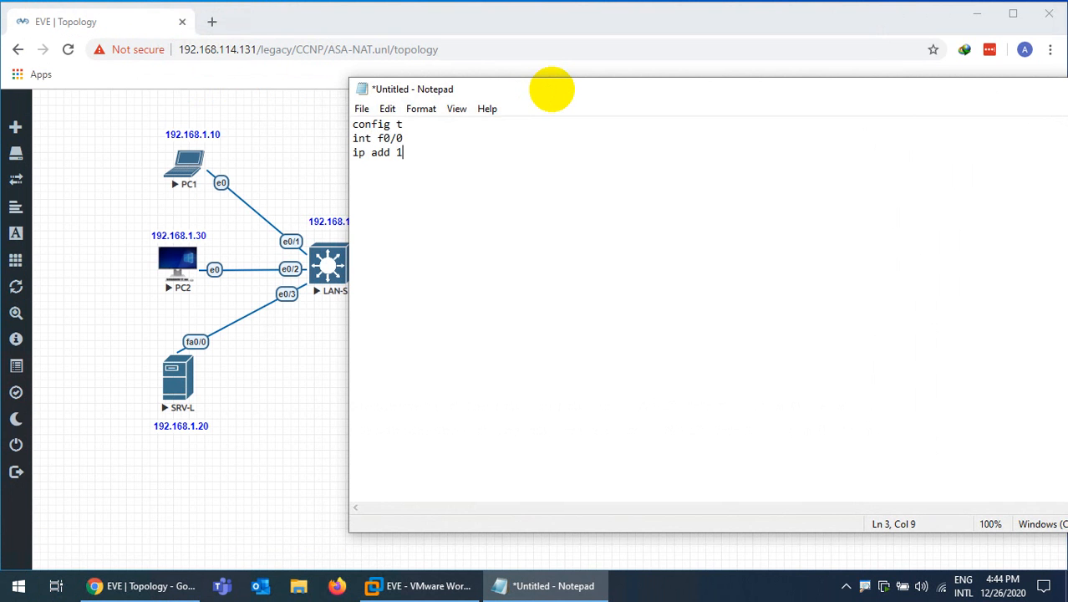
pyautogui.write('92.168.1.20')
pyautogui.moveTo(157, 389)
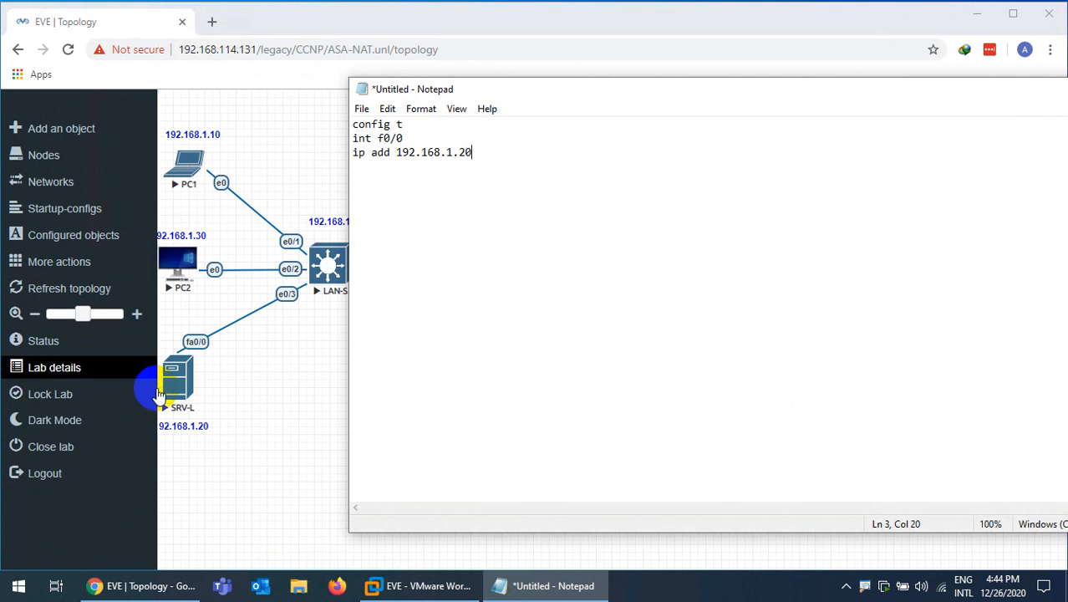
pyautogui.write('255.2')
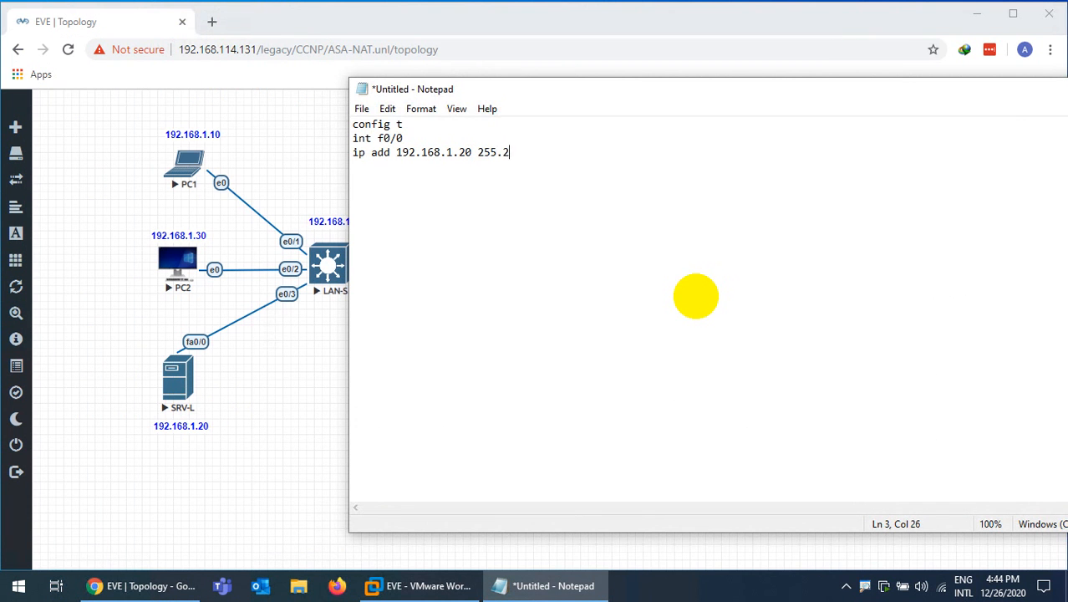
pyautogui.write('55.255.0')
pyautogui.press('Return')
pyautogui.write('no shut e')
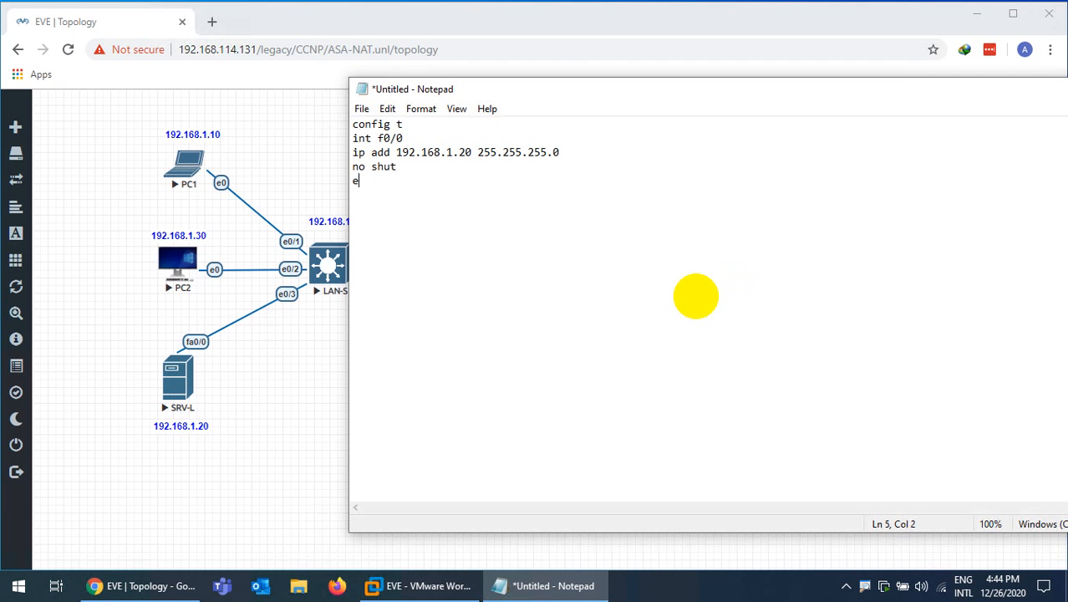
pyautogui.write('xit')
pyautogui.press('Return')
# Add a default route via 192.168.1.100, ip http server with local auth, and a privilege-15 user
pyautogui.write('ip route 0.0.0')
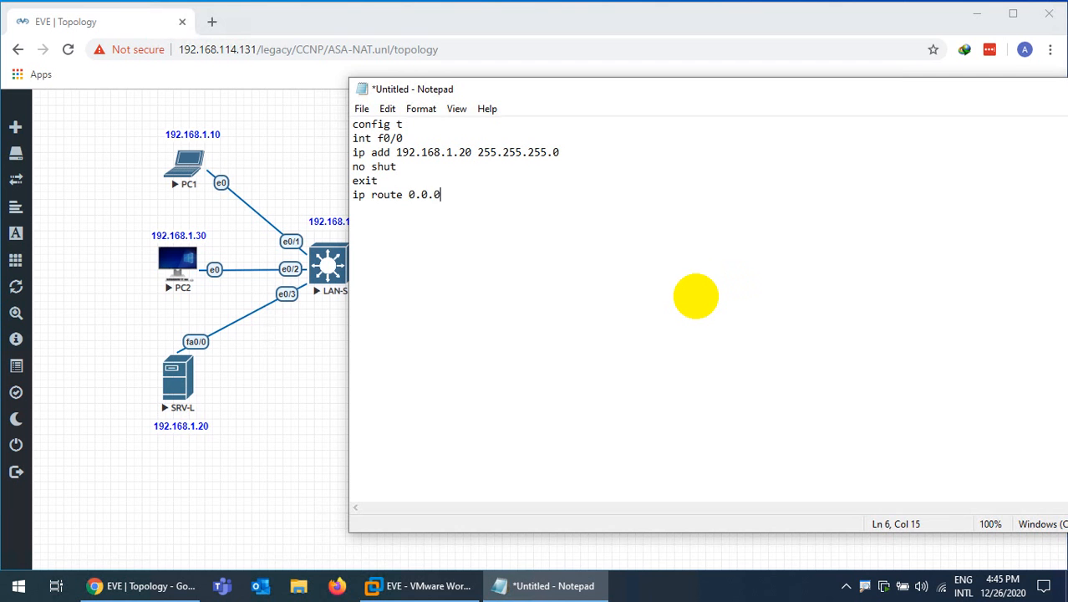
pyautogui.write('.0 0.0.0.0 192.168.')
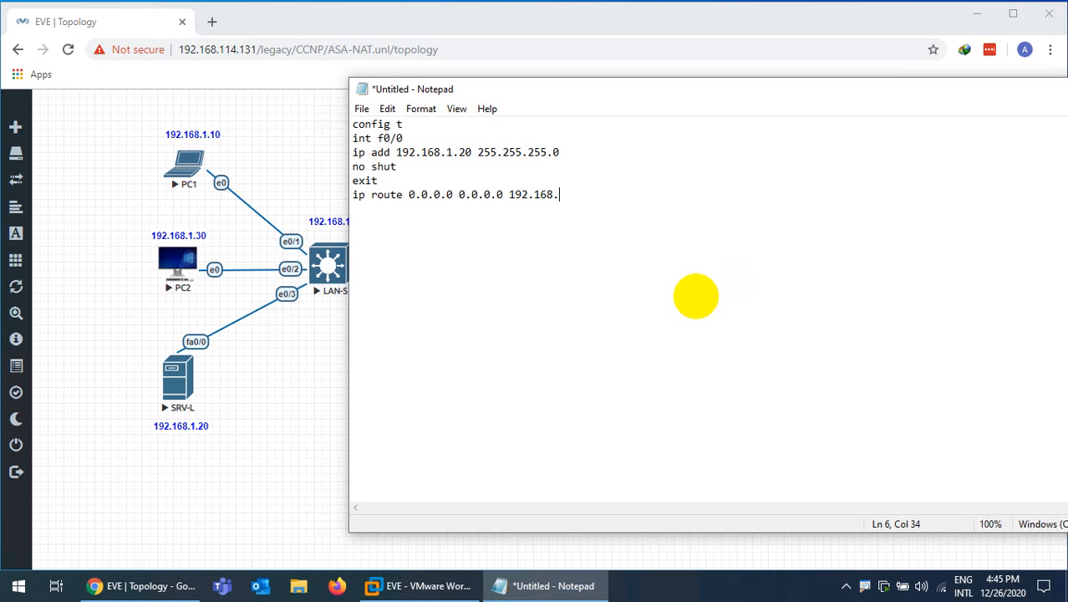
pyautogui.write('1.100')
pyautogui.press('Return')
pyautogui.write('ip http')
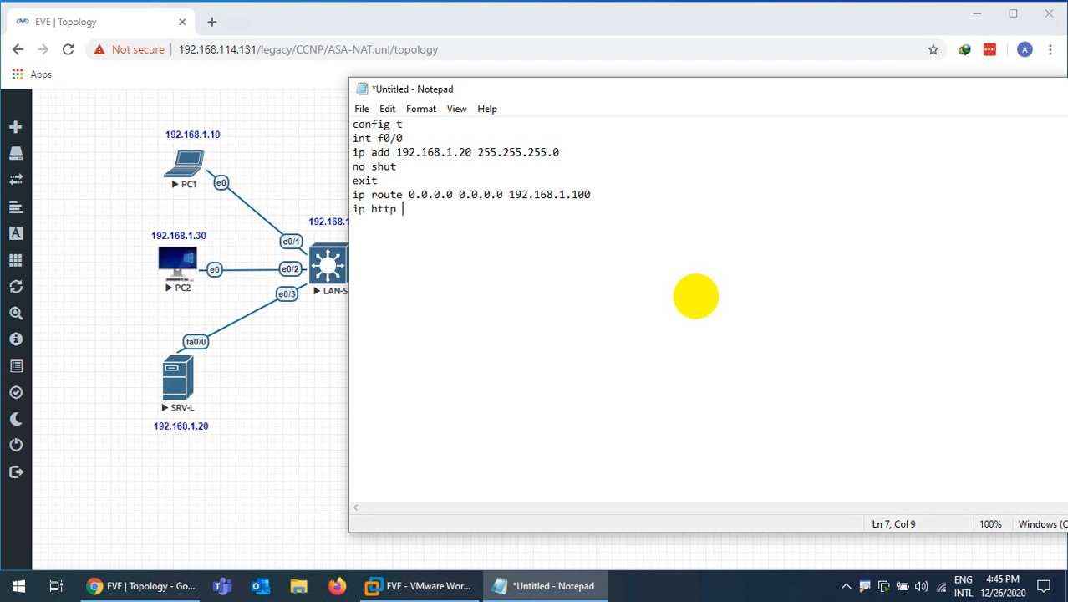
pyautogui.write(' server')
pyautogui.press('Return')
pyautogui.write('ip htt au')
pyautogui.press('BackSpace')
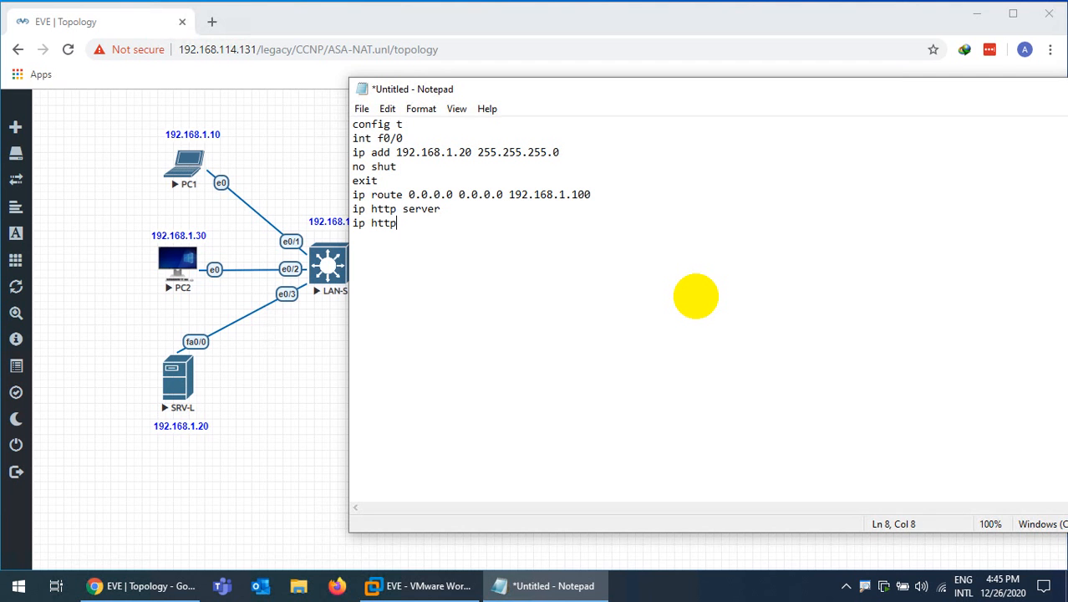
pyautogui.write('auth local')
pyautogui.press('Return')
pyautogui.write('username admin pr')
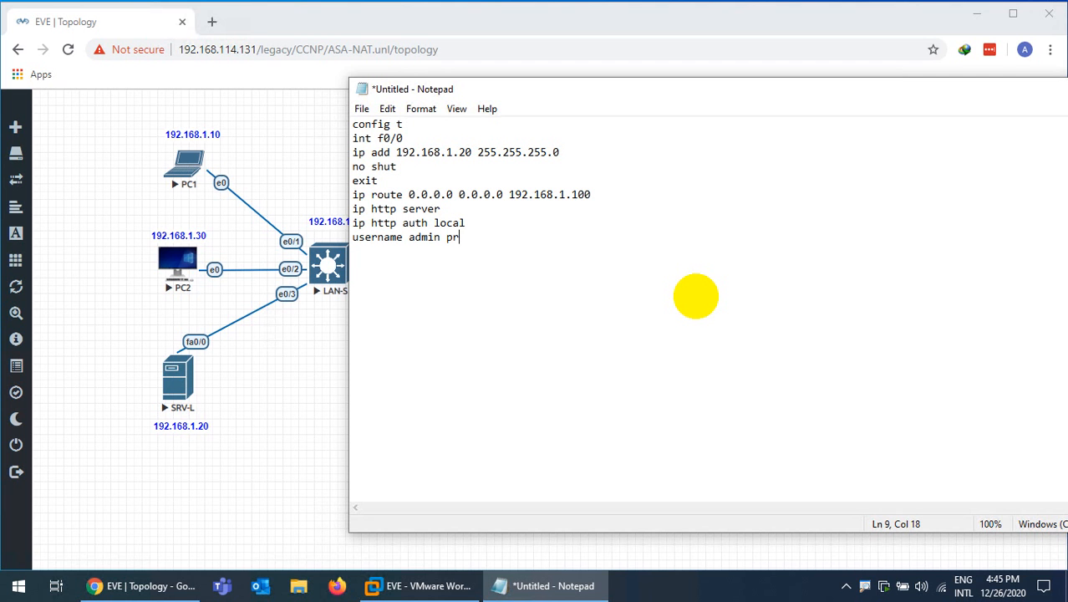
pyautogui.write('i 15 pass 123')
# Add line vty 0 4 with login local and transport input all, exit, and begin the enable line
pyautogui.press('Return')
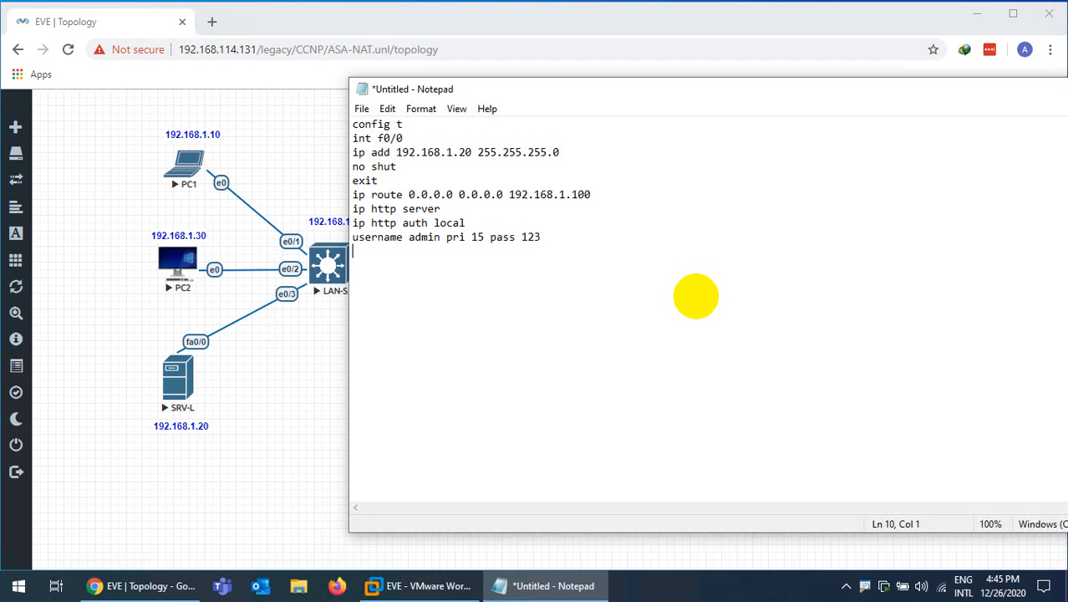
pyautogui.write('line vty 04 ')
pyautogui.write('login loc')
pyautogui.write('al')
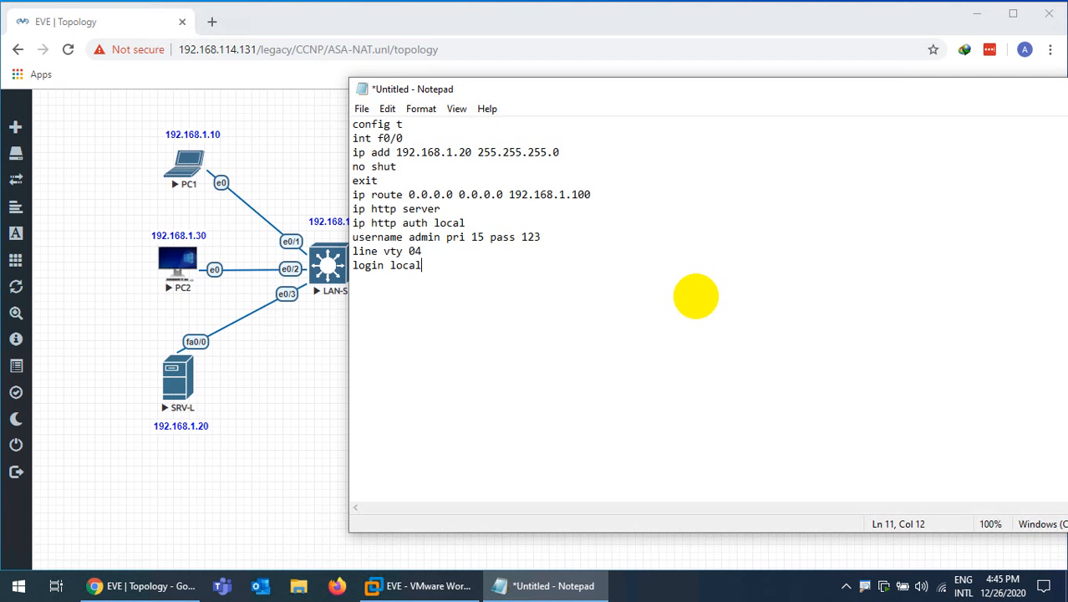
pyautogui.press('Return')
pyautogui.write('tran input all')
pyautogui.press('Return')
pyautogui.write('exit')
pyautogui.press('Return')
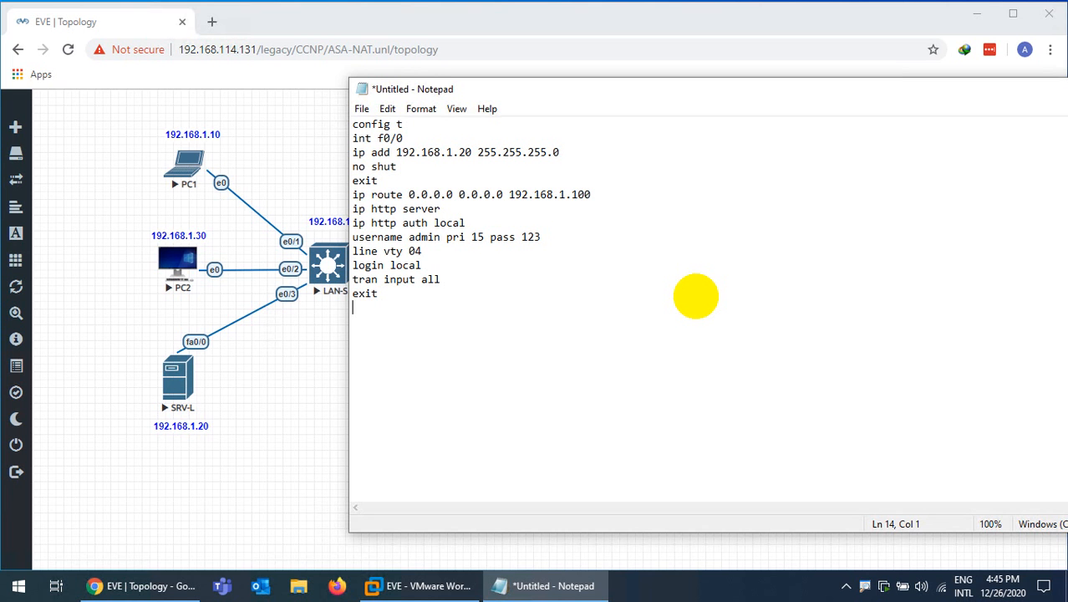
pyautogui.write('enable pass 123')
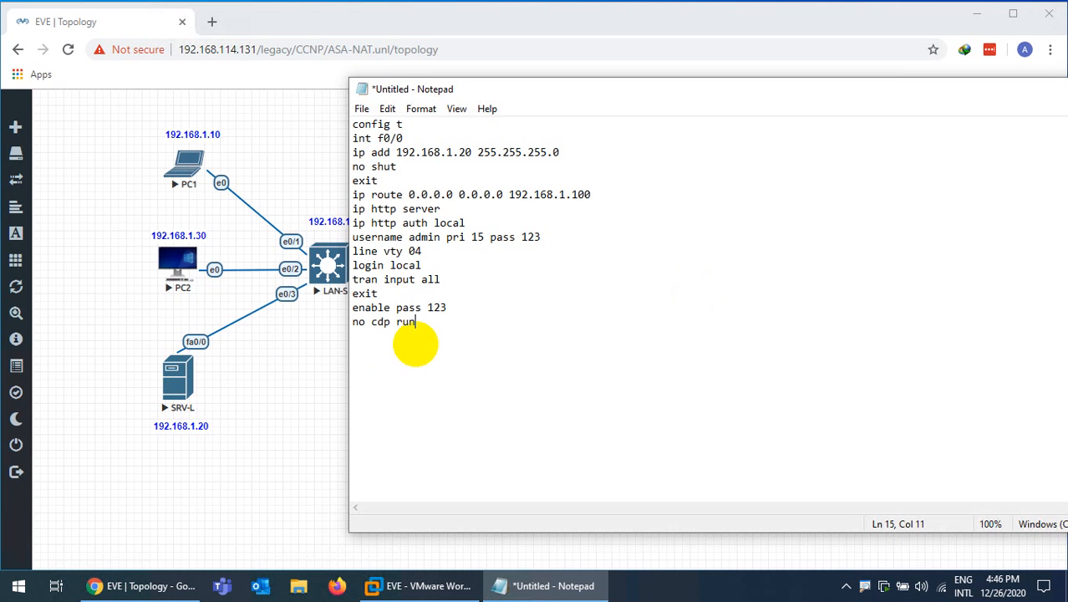
# Open SecureCRT console sessions to the SRV-L and SRV-T nodes from the topology
pyautogui.moveTo(453, 326); pyautogui.dragTo(350, 124)
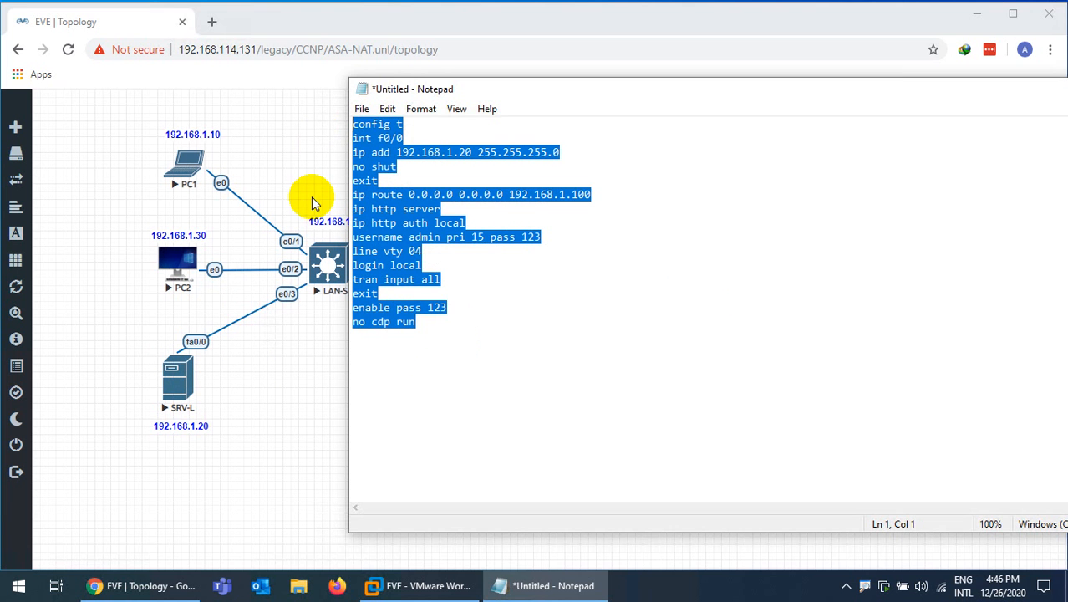
pyautogui.click(173, 373)
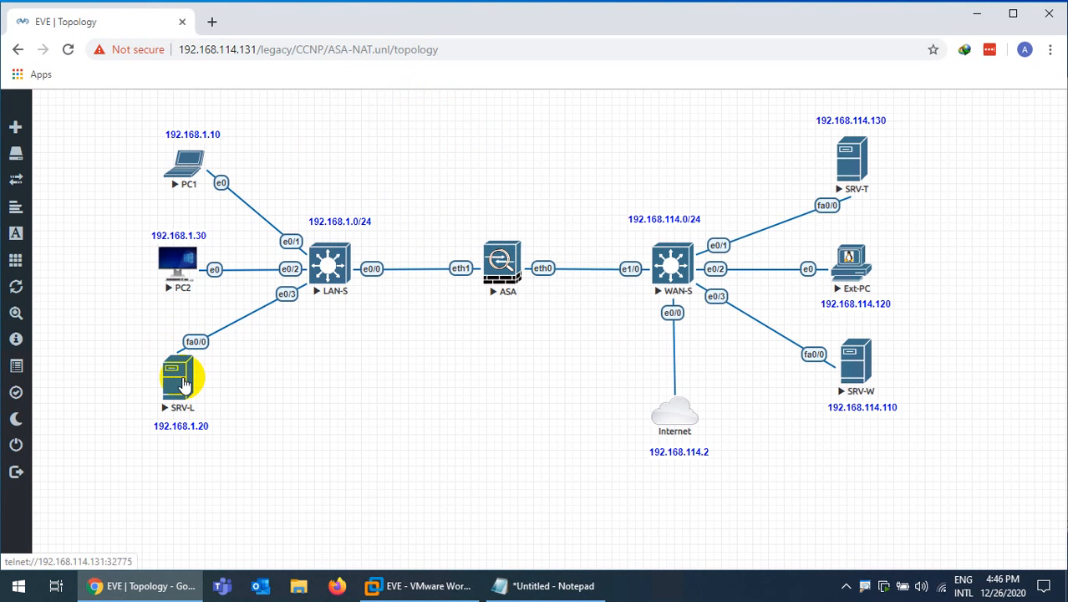
pyautogui.click(181, 383)
pyautogui.click(515, 125)
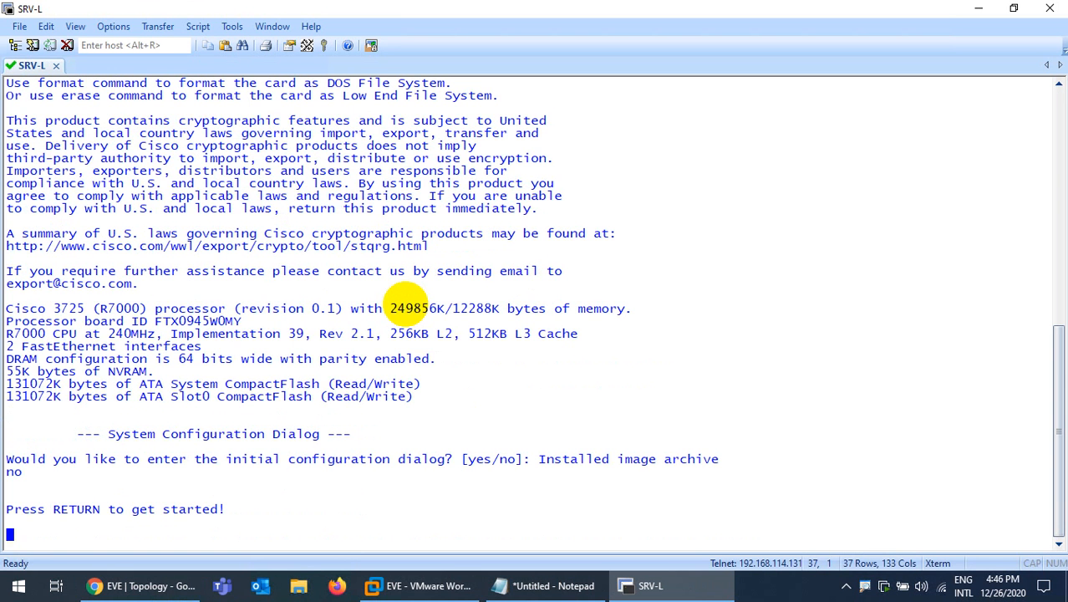
pyautogui.click(673, 585)
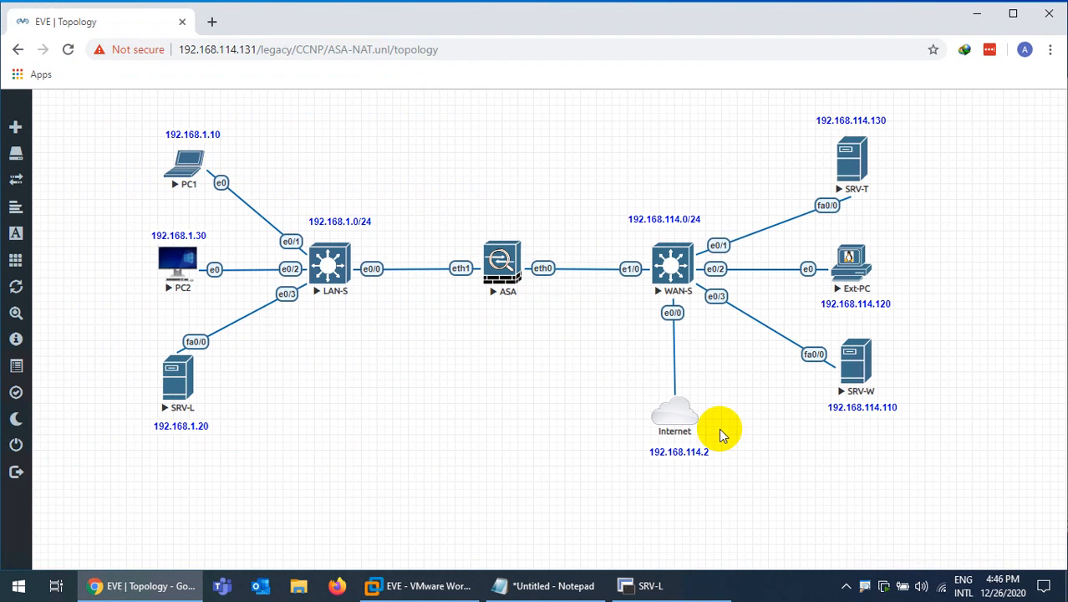
pyautogui.click(839, 194)
pyautogui.click(609, 132)
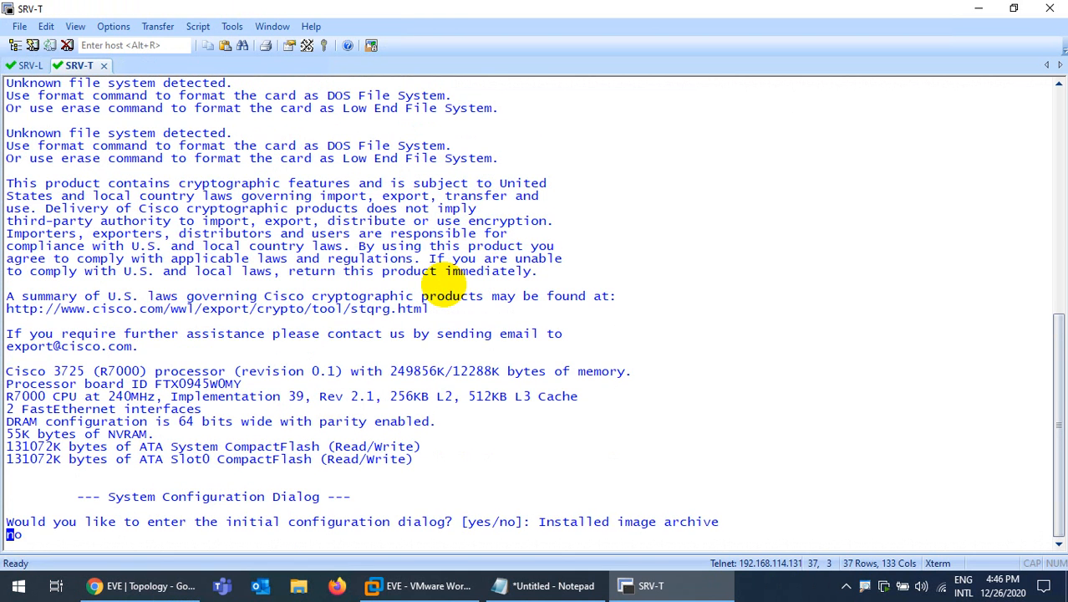
# On the SRV-L console, get a fresh Router> prompt and clear the boot messages
pyautogui.click(25, 66)
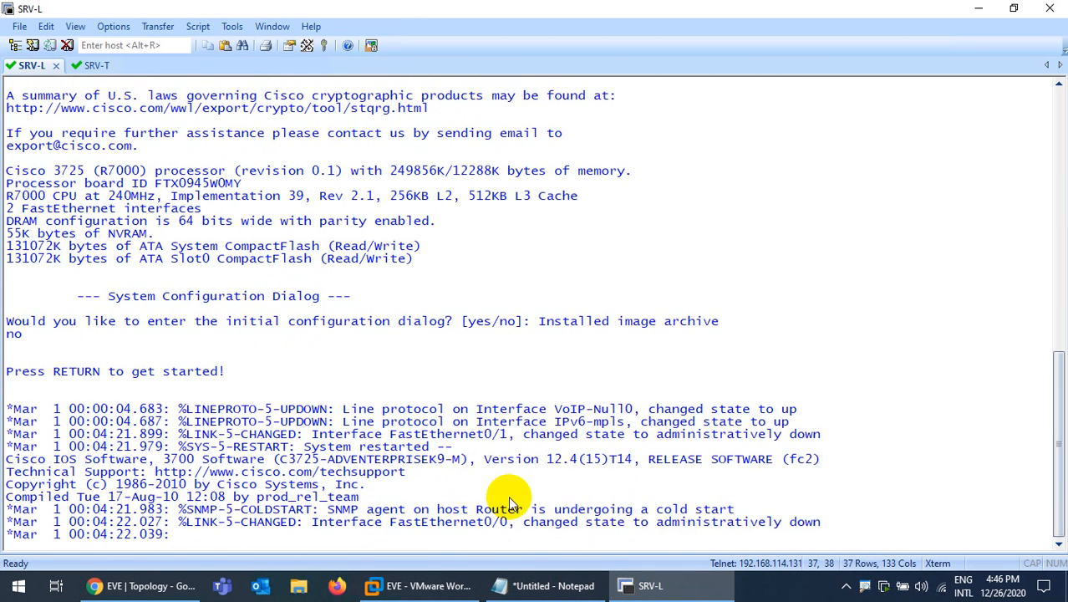
pyautogui.press('Return')
pyautogui.press('Return')
pyautogui.press('Return')
pyautogui.hotkey('ctrl', 'l')
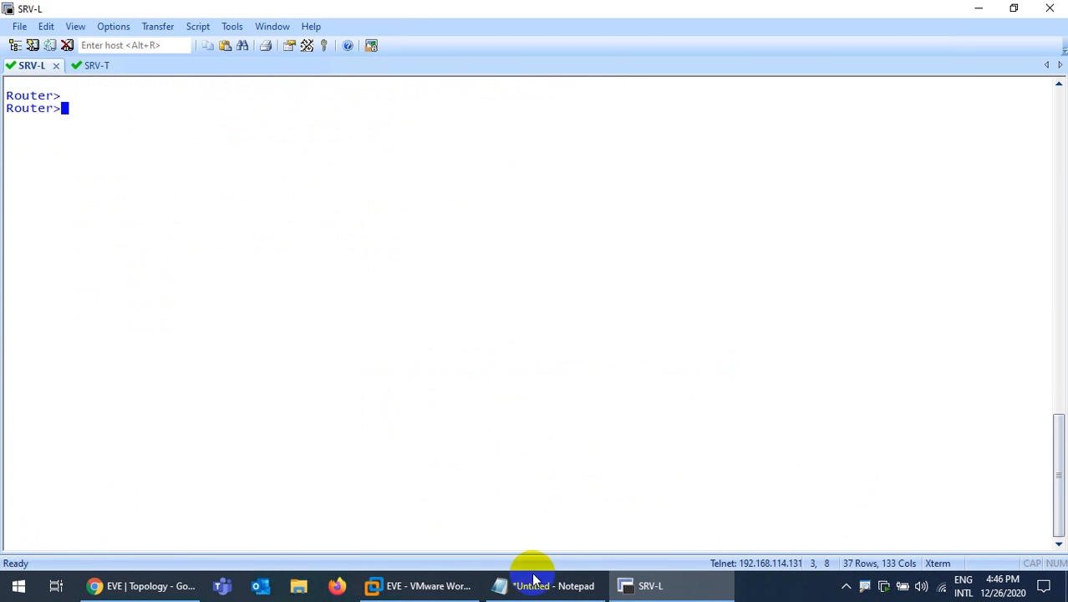
# Enter privileged exec mode on SRV-L with en
pyautogui.click(543, 585)
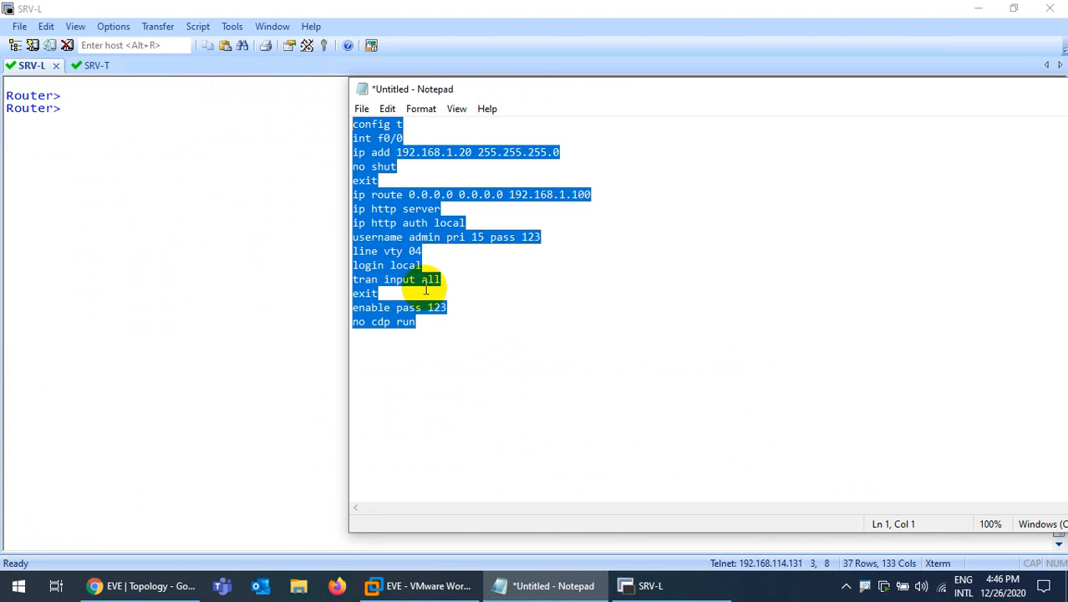
pyautogui.click(185, 153)
pyautogui.write('en')
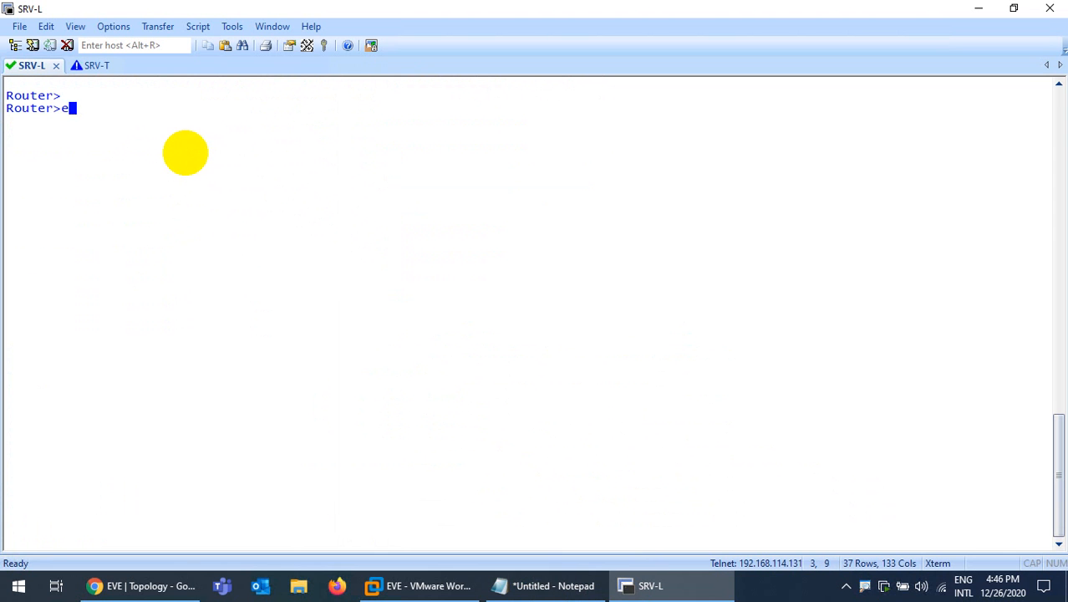
pyautogui.press('Return')
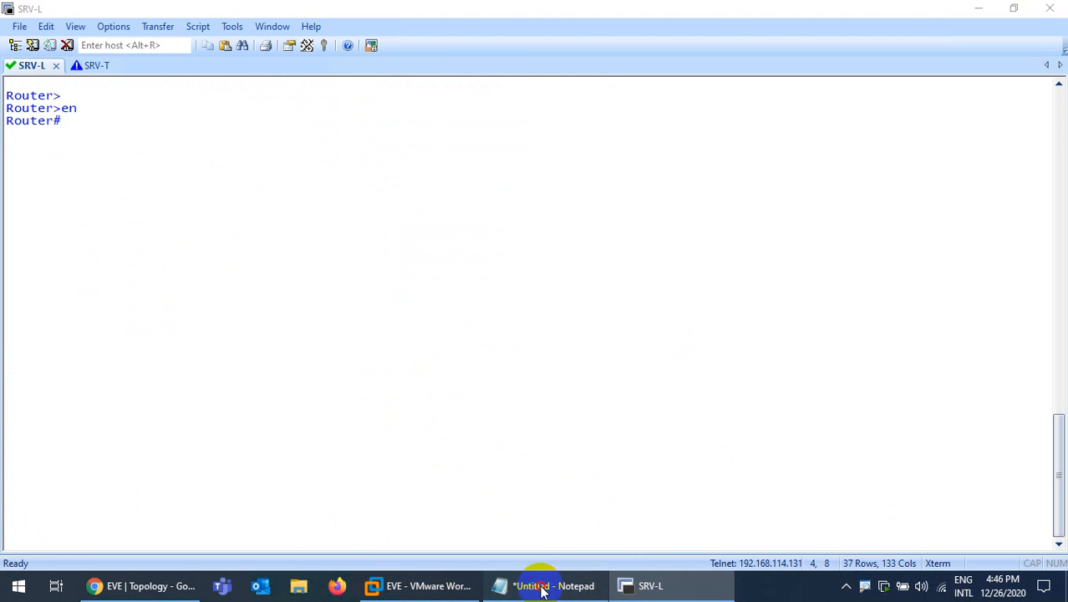
# Add 'hostname SRV-L' under config t in the script, then copy and paste it into SRV-L's console
pyautogui.click(544, 585)
pyautogui.click(415, 124)
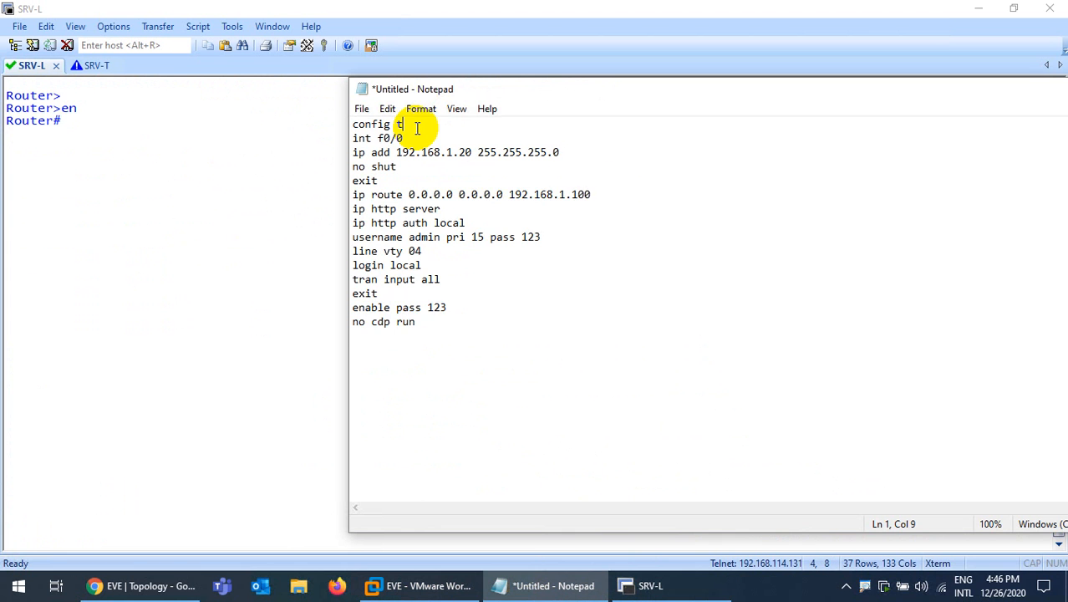
pyautogui.press('Return')
pyautogui.write('hostname SRV-L')
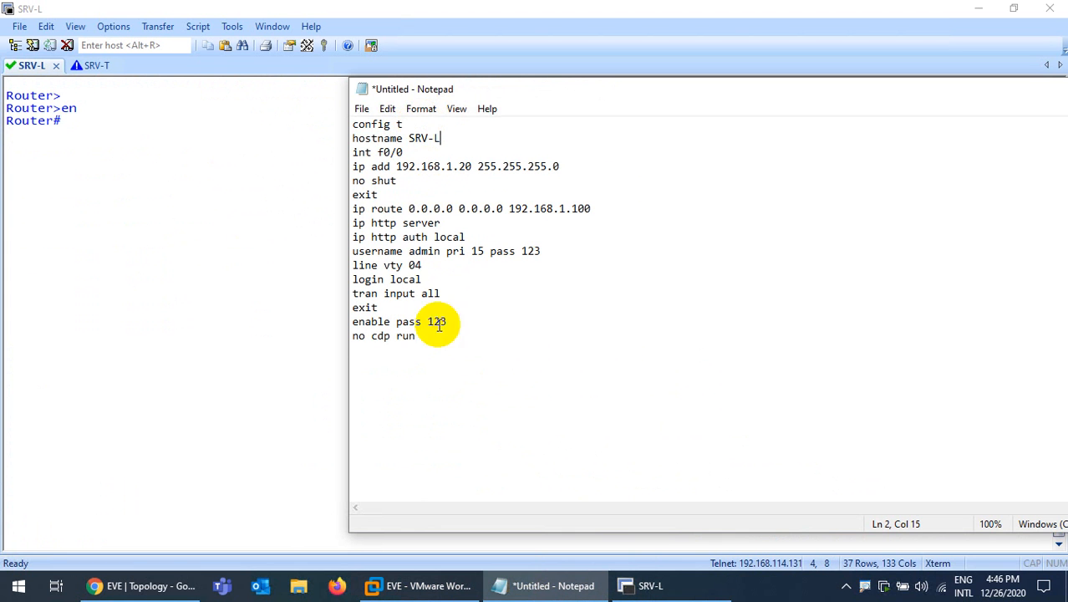
pyautogui.moveTo(437, 330); pyautogui.dragTo(238, 120)
pyautogui.hotkey('ctrl', 'c')
pyautogui.click(201, 191)
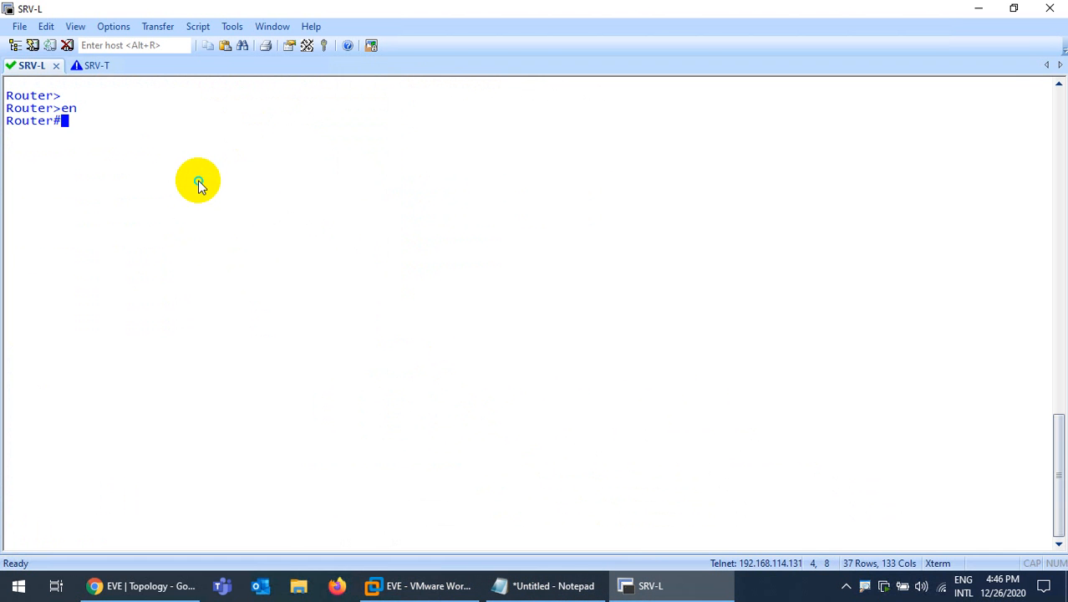
pyautogui.rightClick(199, 181)
pyautogui.press('Return')
pyautogui.press('Return')
pyautogui.press('Return')
pyautogui.press('Return')
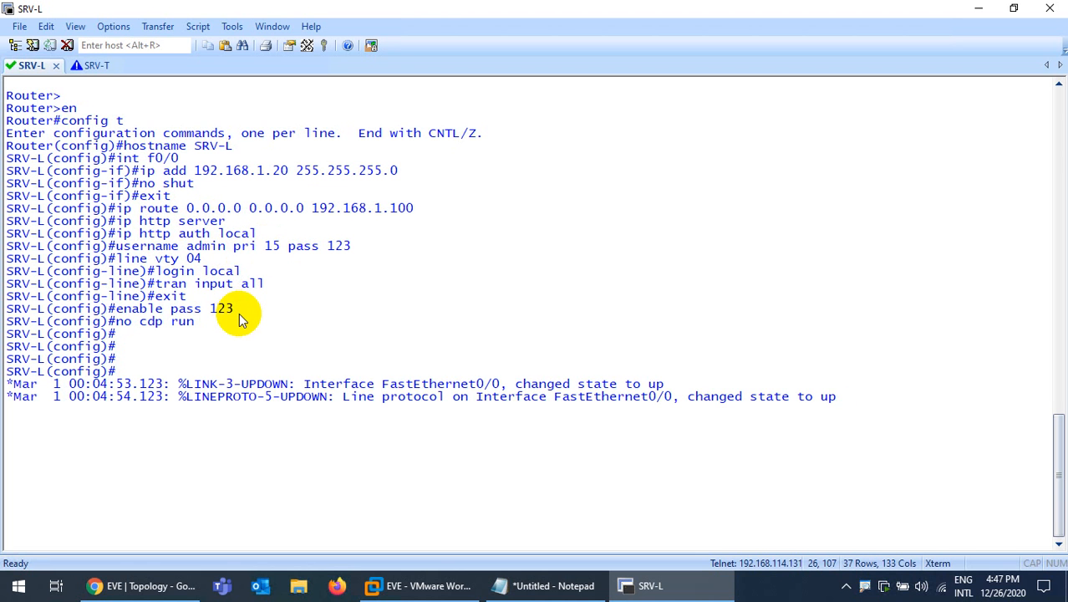
pyautogui.press('Return')
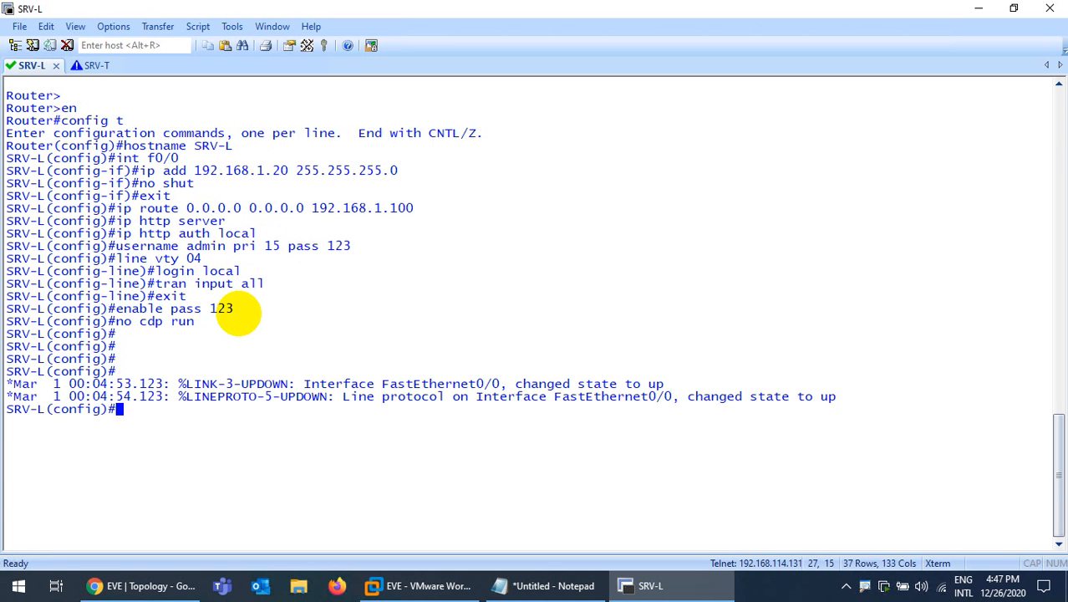
# Enable ip http secure-server on SRV-L using Tab completion
pyautogui.write('ip htt')
pyautogui.press('Tab')
pyautogui.write('s')
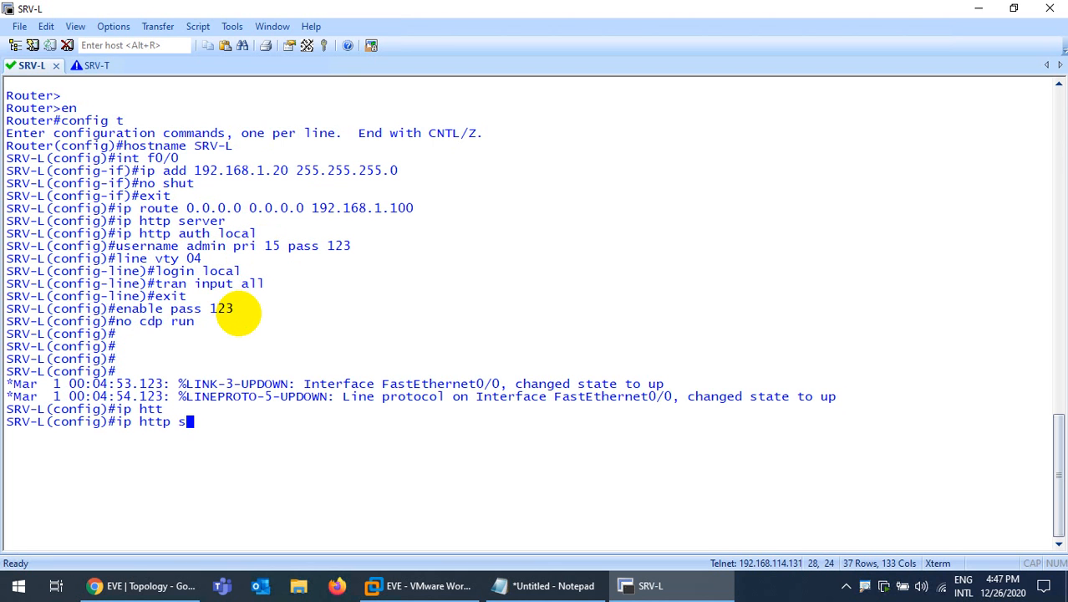
pyautogui.write('ec')
pyautogui.press('Tab')
pyautogui.write('ser')
pyautogui.press('Tab')
pyautogui.press('Return')
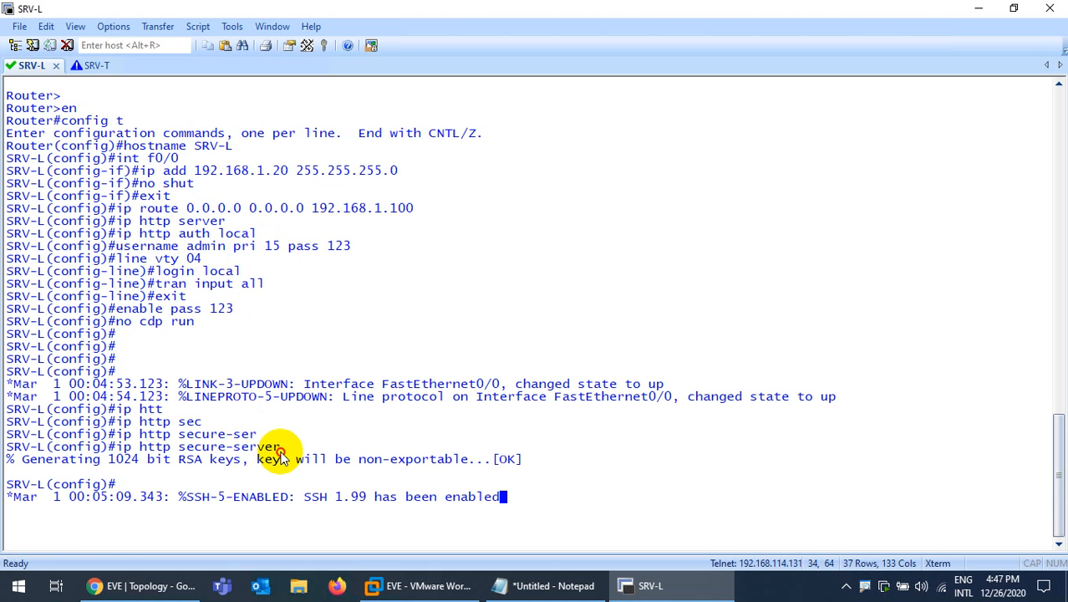
# Copy the ip http secure-server command onto the end of the Notepad script
pyautogui.moveTo(282, 449); pyautogui.dragTo(125, 448)
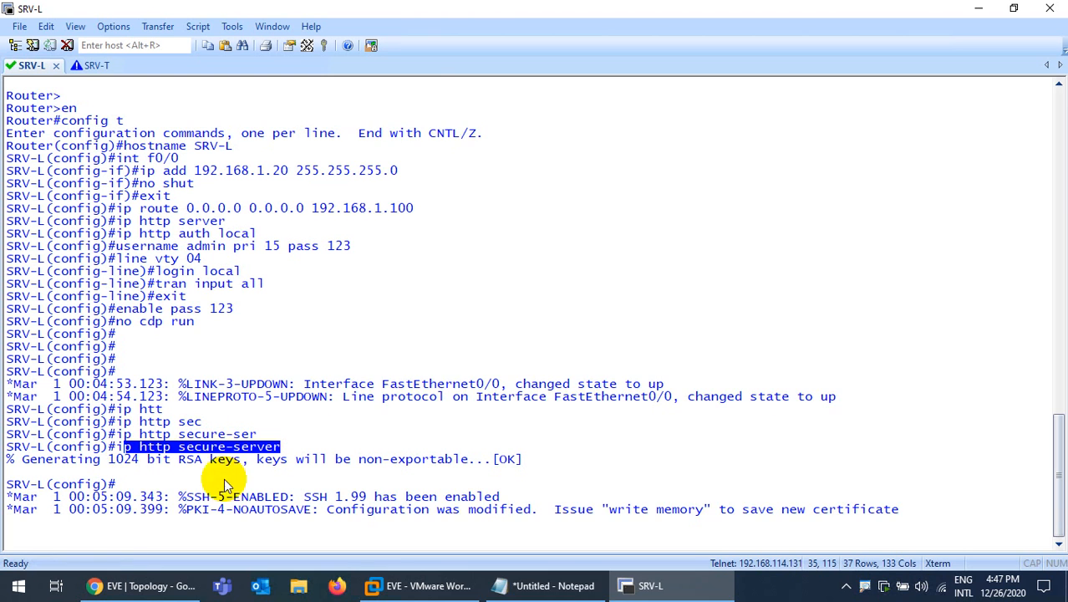
pyautogui.click(548, 586)
pyautogui.click(529, 302)
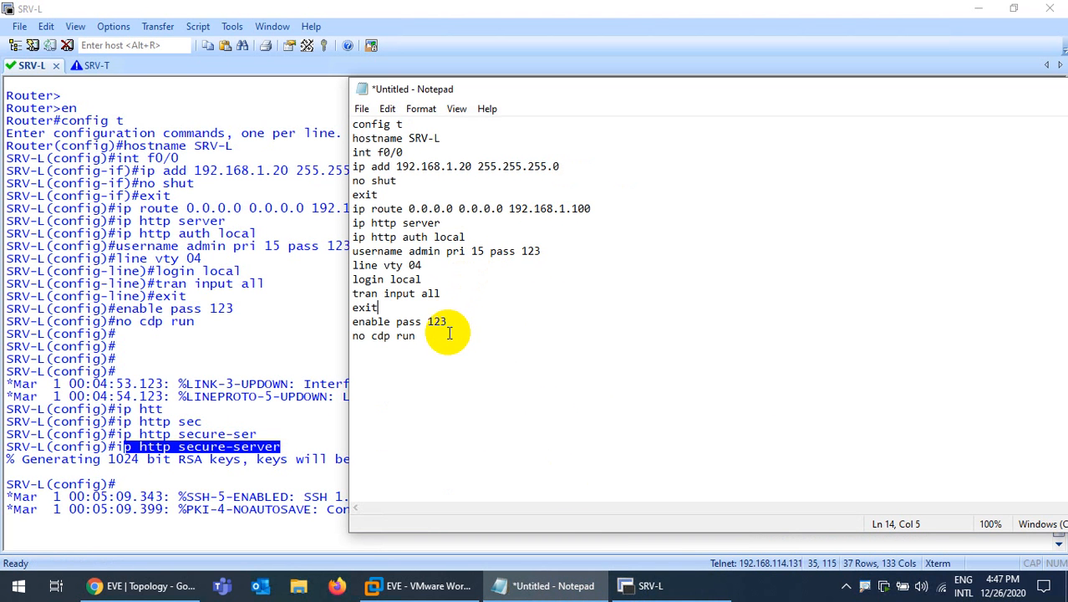
pyautogui.hotkey('ctrl', 'v')
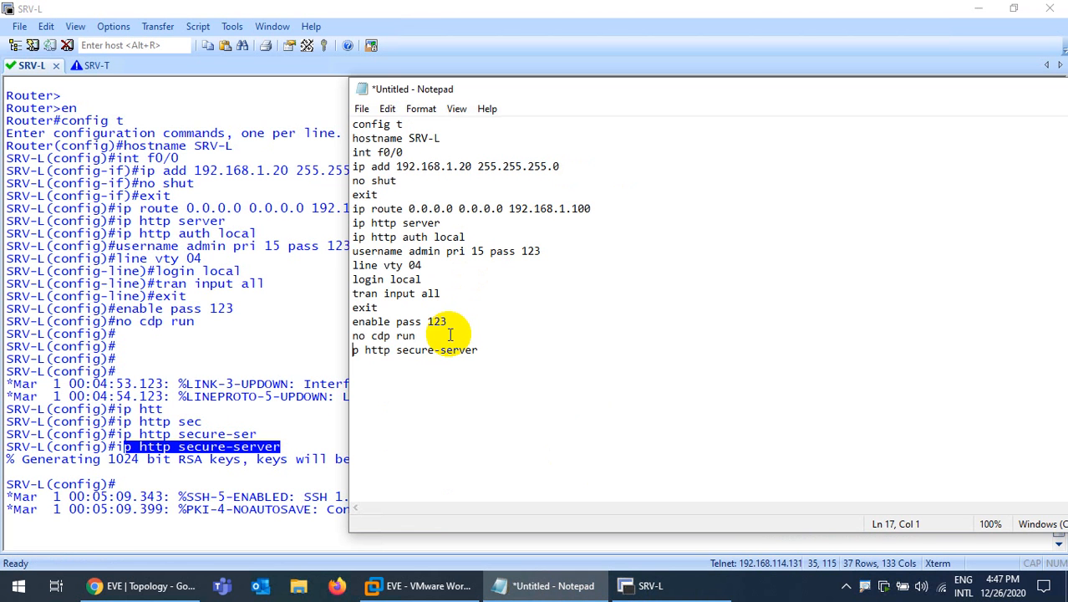
pyautogui.write('i')
pyautogui.moveTo(508, 356); pyautogui.dragTo(332, 143)
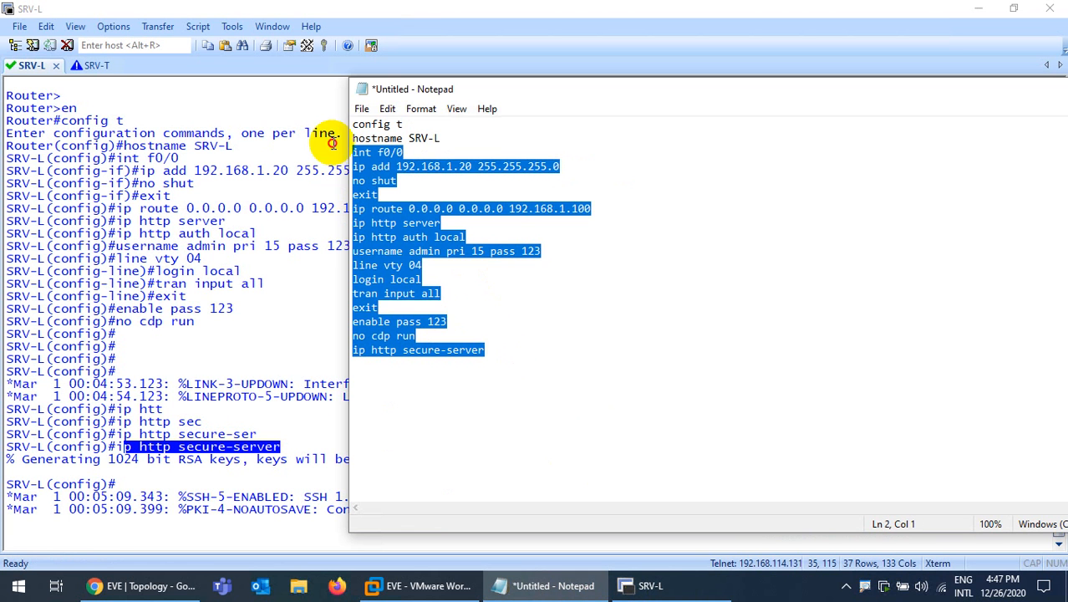
# Save SRV-L's running configuration with do wr, clear the console and minimize it
pyautogui.click(154, 423)
pyautogui.press('Return')
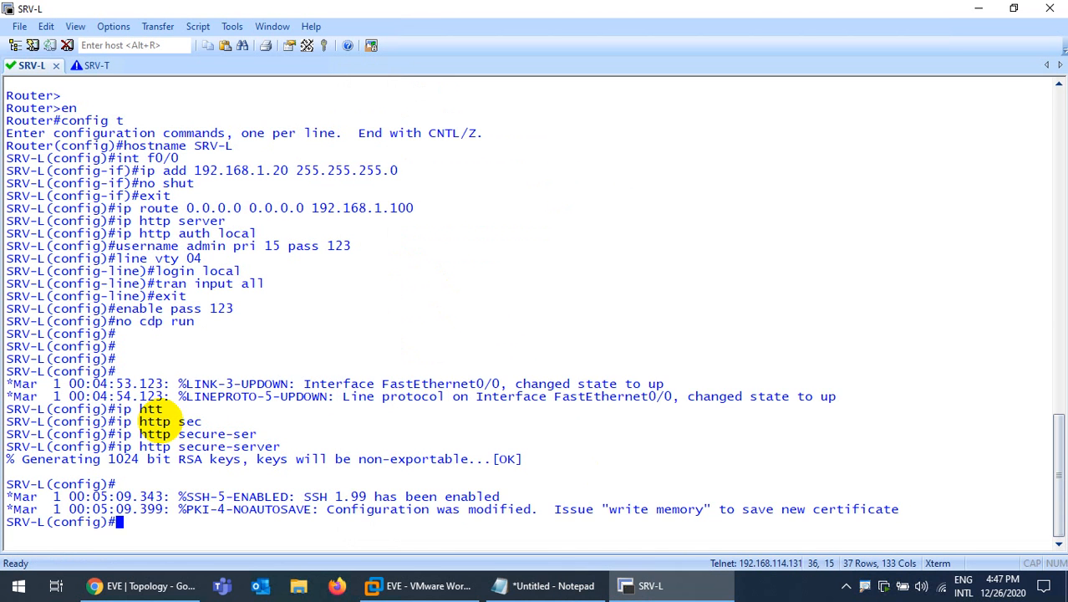
pyautogui.press('Return')
pyautogui.write('do wr')
pyautogui.press('Return')
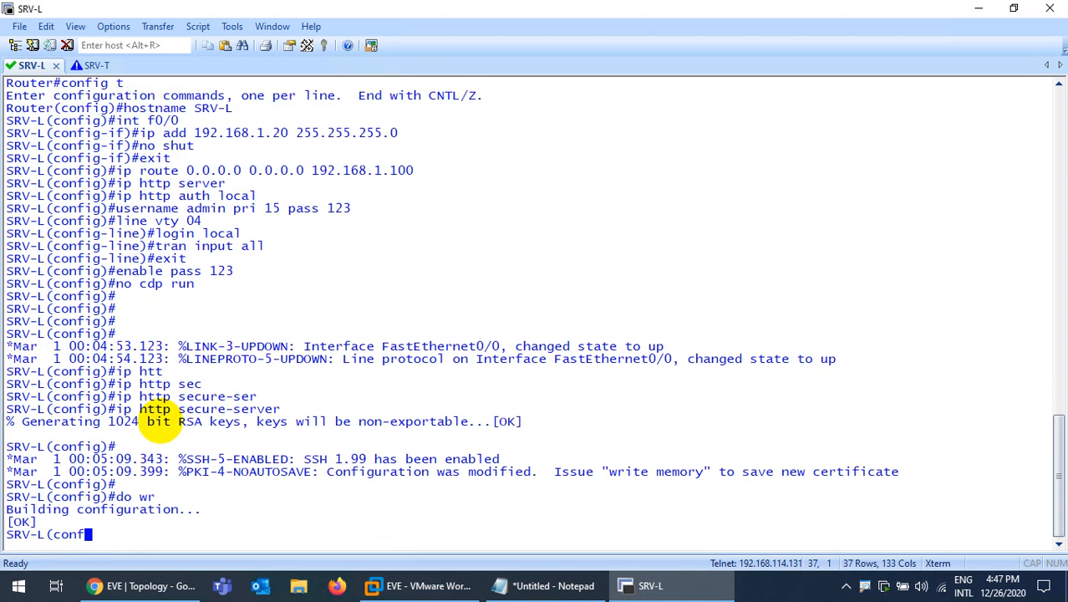
pyautogui.press('Return')
pyautogui.press('Return')
pyautogui.press('Return')
pyautogui.press('Return')
pyautogui.press('Return')
pyautogui.press('Return')
pyautogui.press('Return')
pyautogui.hotkey('ctrl', 'l')
pyautogui.press('Return')
pyautogui.press('Return')
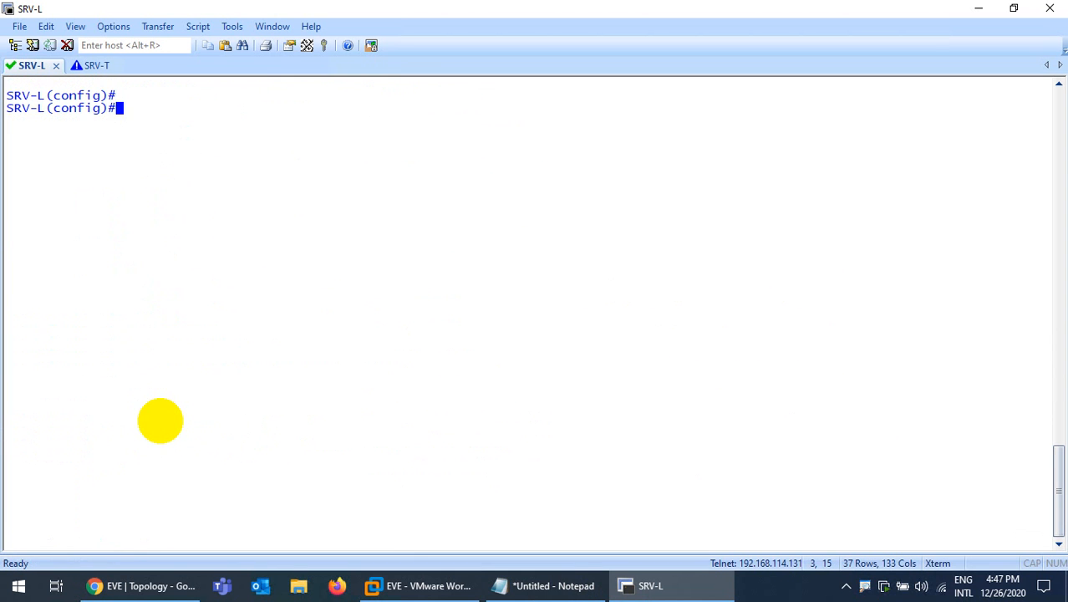
pyautogui.click(628, 585)
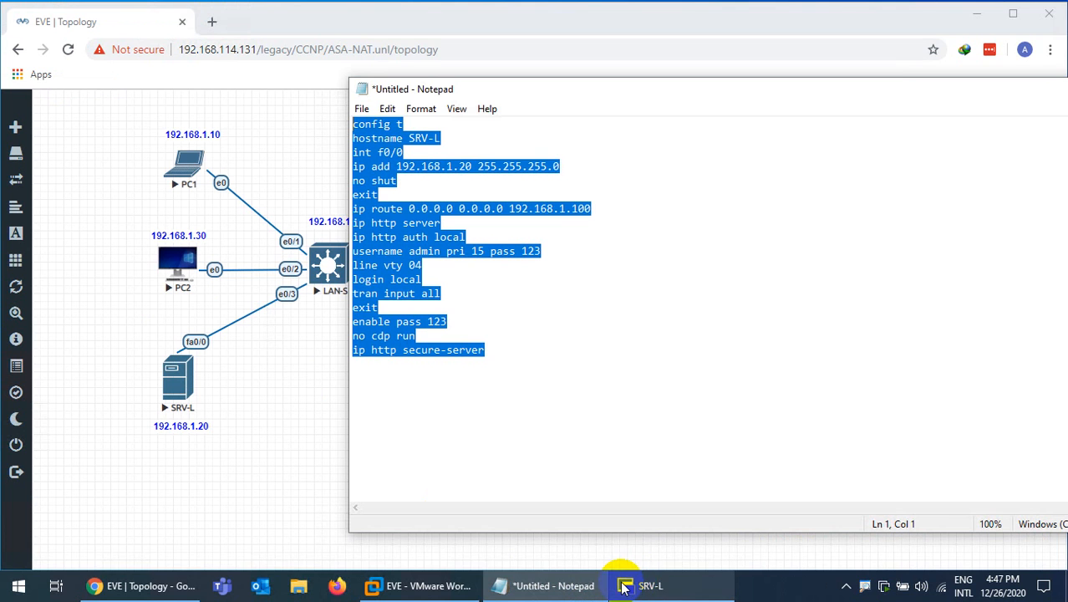
# Move the script window down and start changing the interface address to 192.168.114.20
pyautogui.click(249, 416)
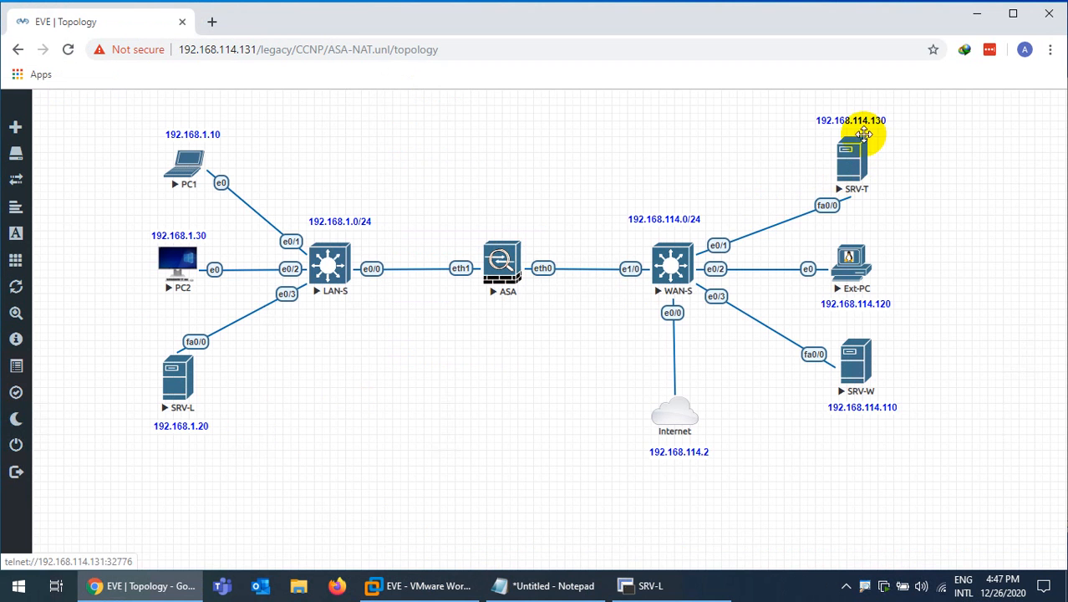
pyautogui.click(538, 583)
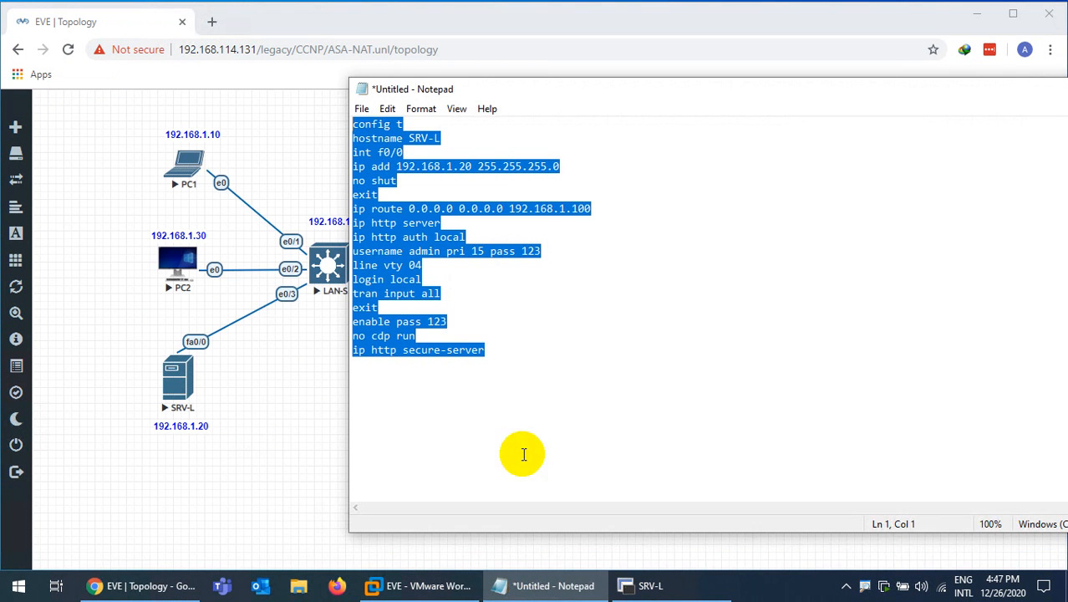
pyautogui.moveTo(533, 84); pyautogui.dragTo(543, 263)
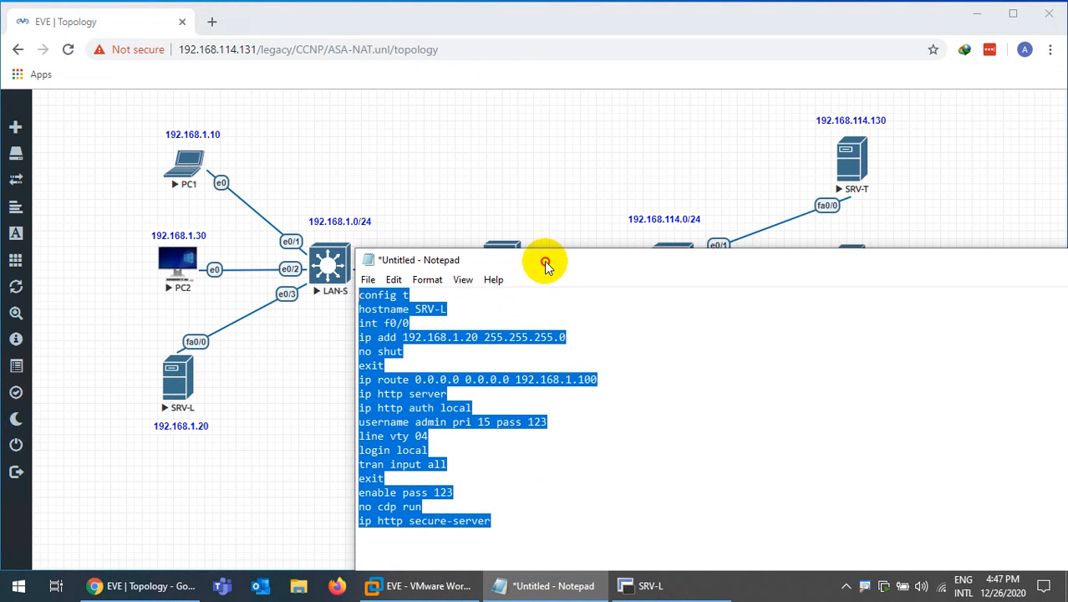
pyautogui.click(456, 313)
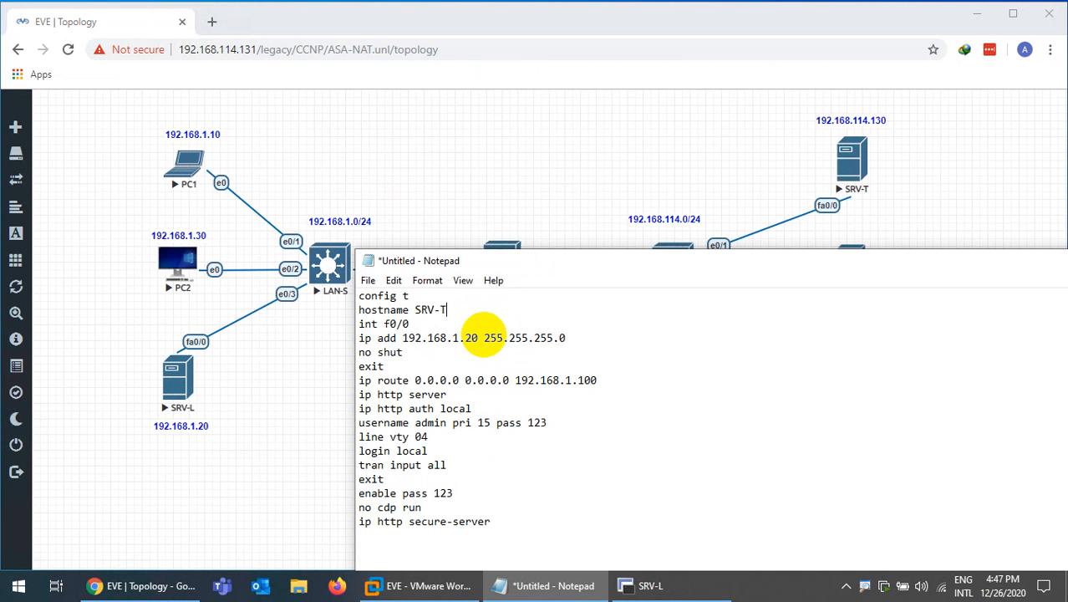
pyautogui.click(459, 338)
pyautogui.write('1')
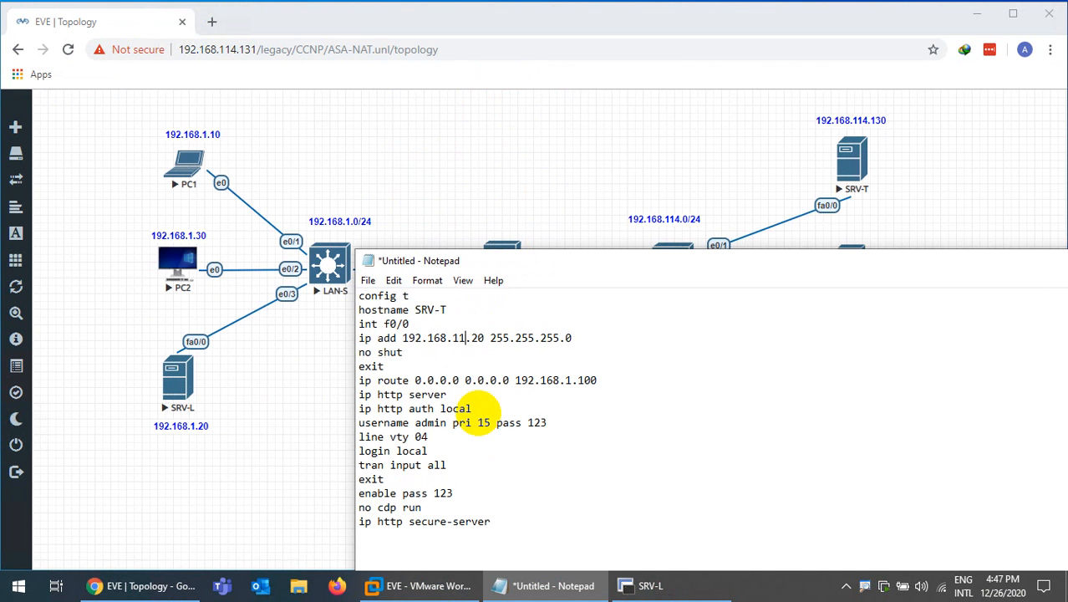
pyautogui.write('4')
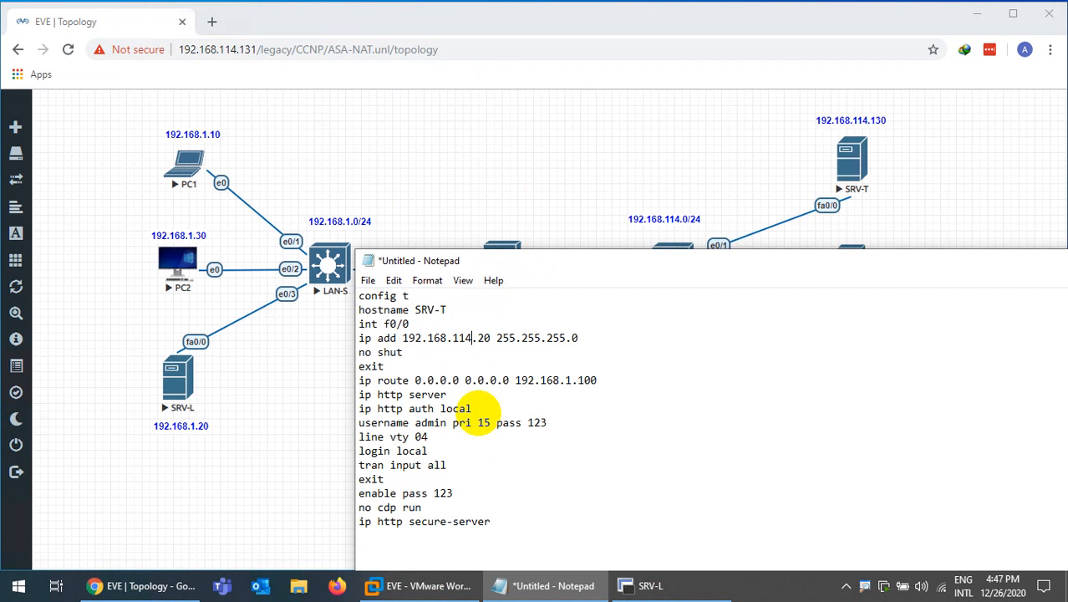
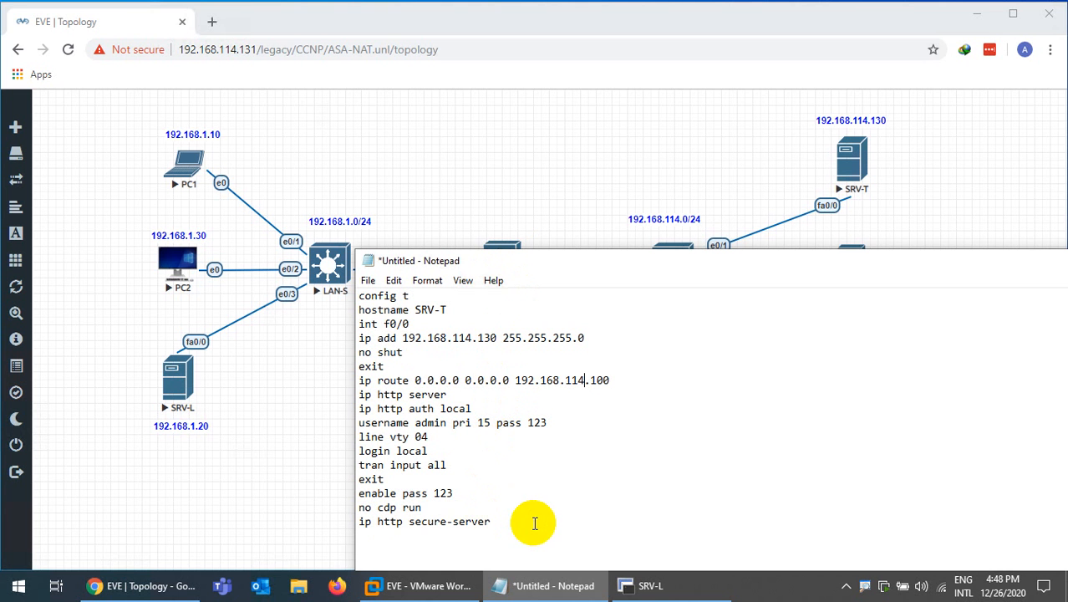
# Copy the whole SRV-T script (192.168.114.130, default route via 192.168.114.100) and bring up SecureCRT
pyautogui.moveTo(520, 525); pyautogui.dragTo(341, 298)
pyautogui.hotkey('ctrl', 'c')
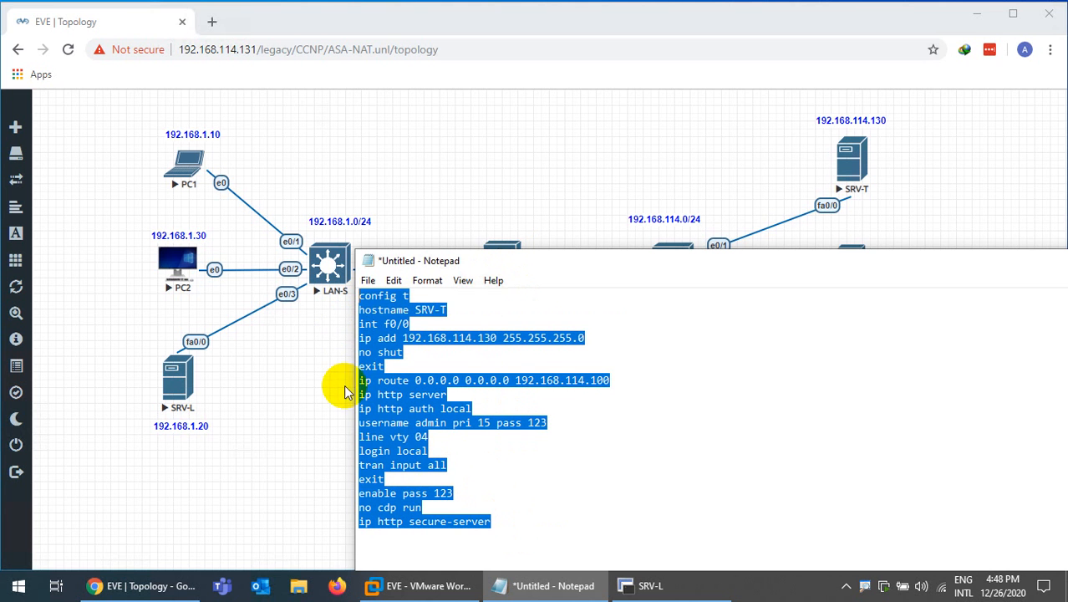
pyautogui.click(668, 585)
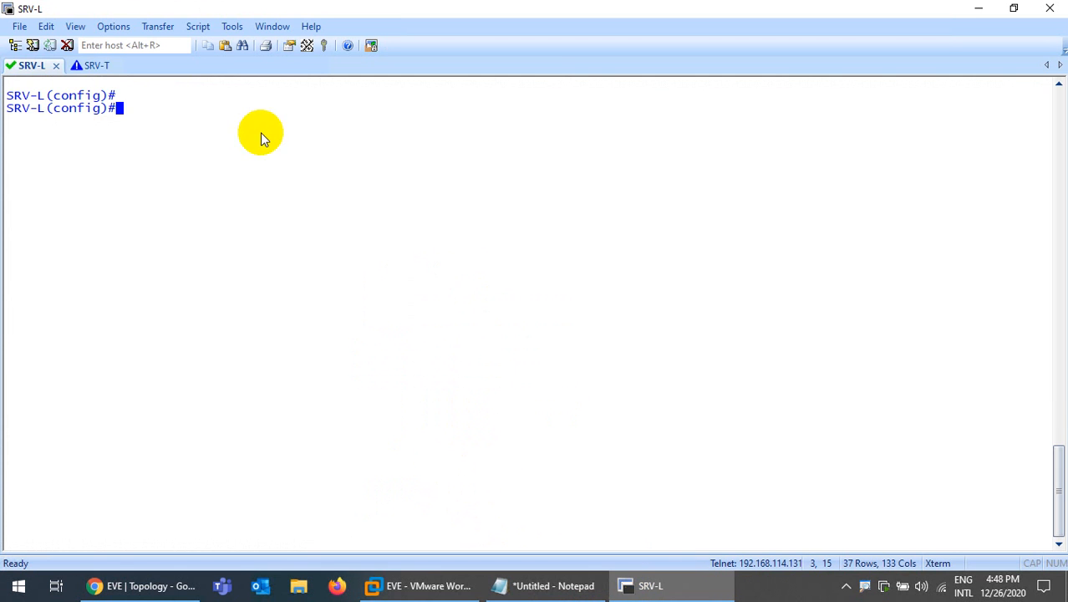
# Enter privileged mode on the SRV-T console with en
pyautogui.click(87, 65)
pyautogui.press('Return')
pyautogui.press('Return')
pyautogui.hotkey('ctrl', 'l')
pyautogui.press('Return')
pyautogui.press('Return')
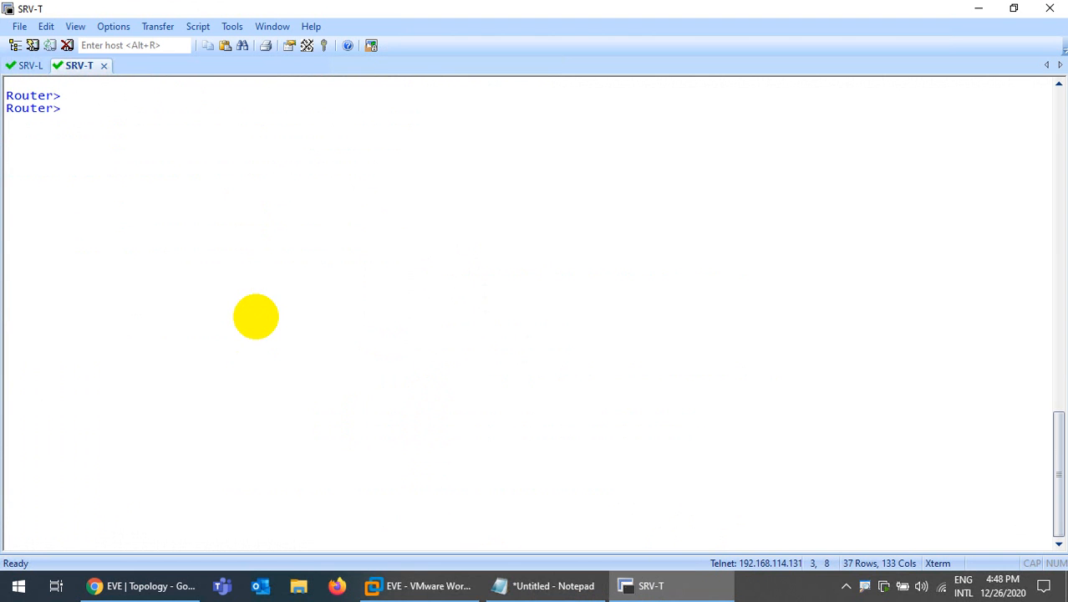
pyautogui.write('en')
pyautogui.press('Return')
# Paste the SRV-T configuration script into the console and save it with do wr
pyautogui.click(560, 586)
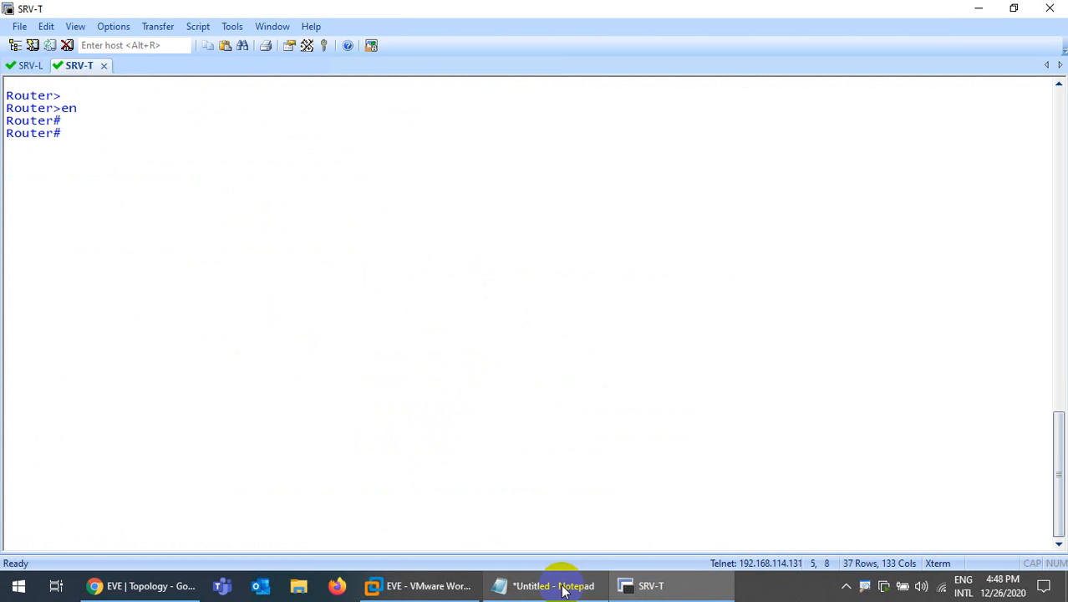
pyautogui.click(560, 585)
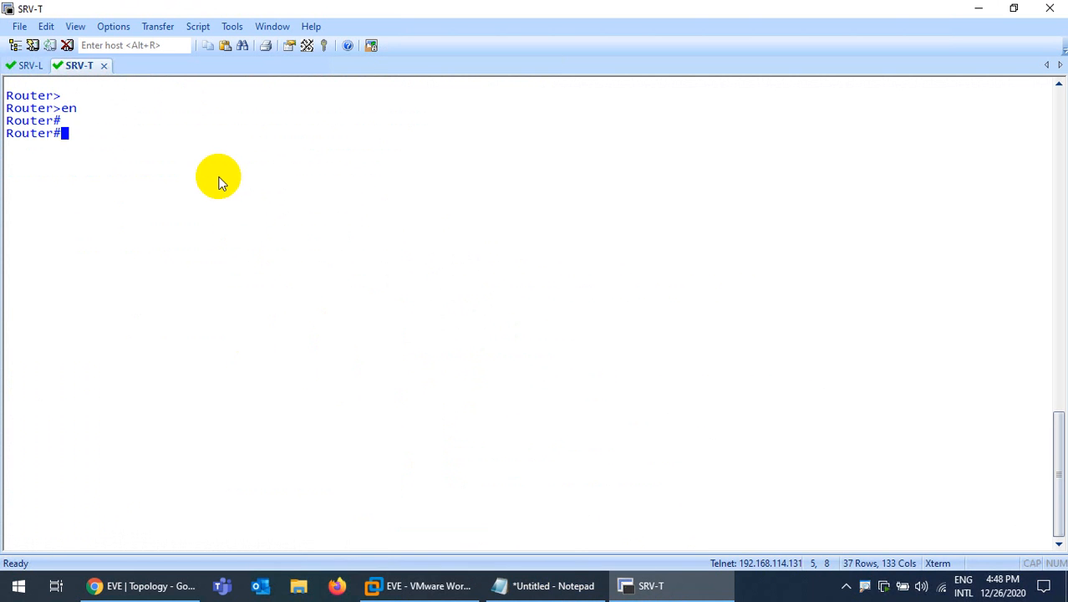
pyautogui.rightClick(220, 180)
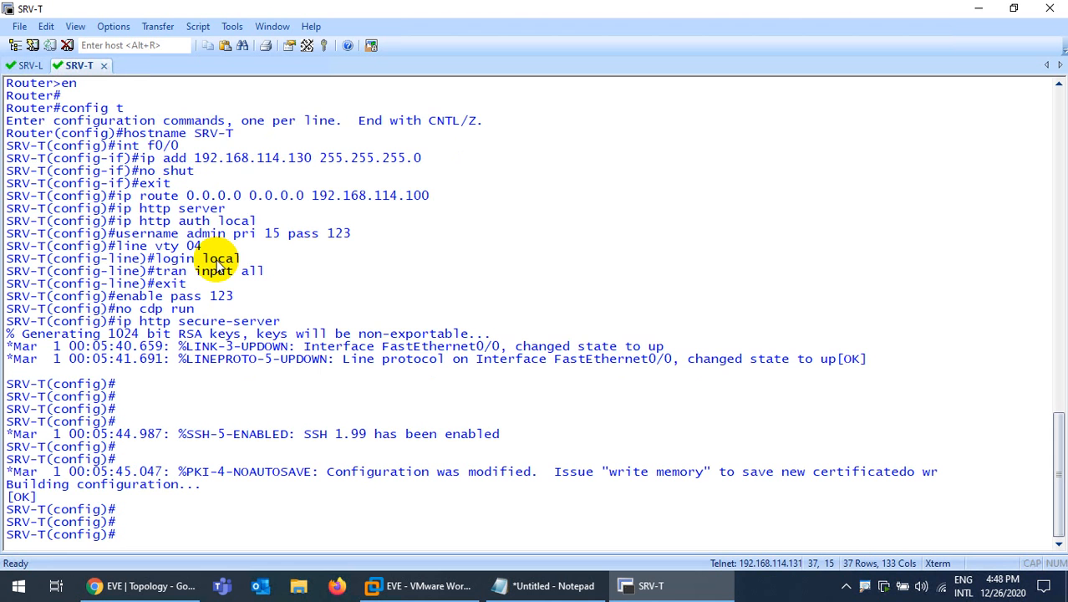
pyautogui.write('r')
pyautogui.press('Return')
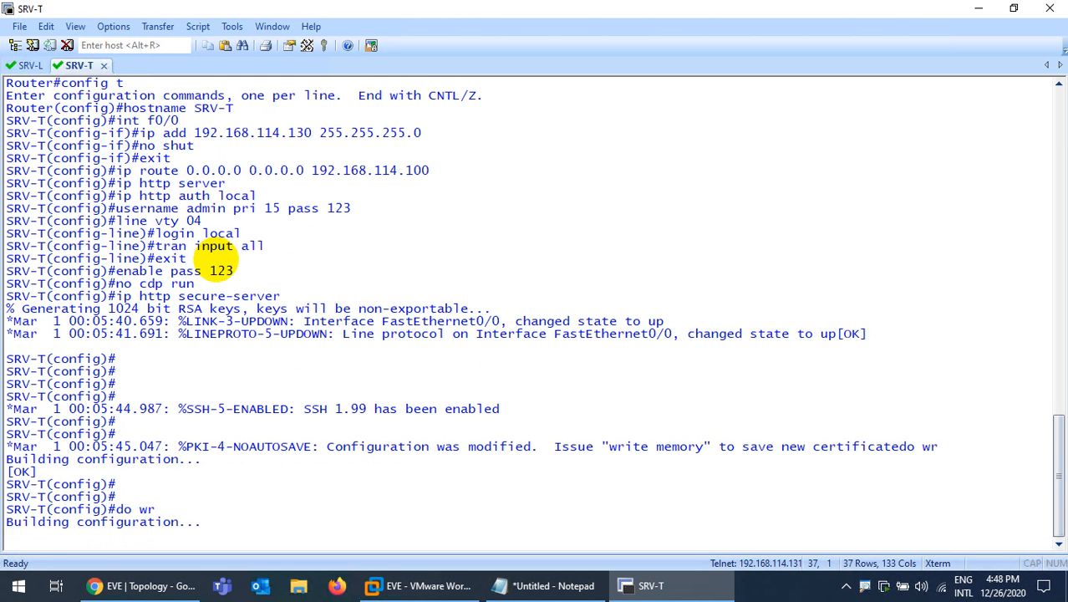
pyautogui.press('Return')
pyautogui.press('Return')
pyautogui.press('Return')
pyautogui.click(704, 588)
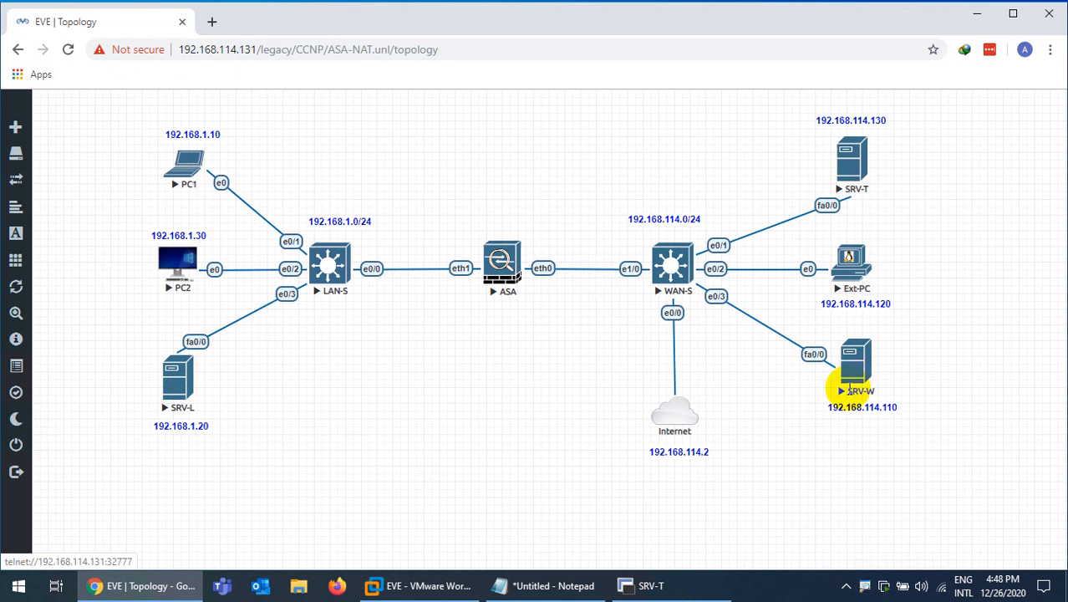
# Edit the Notepad script to use hostname SRV-W and address 192.168.114.110
pyautogui.click(572, 588)
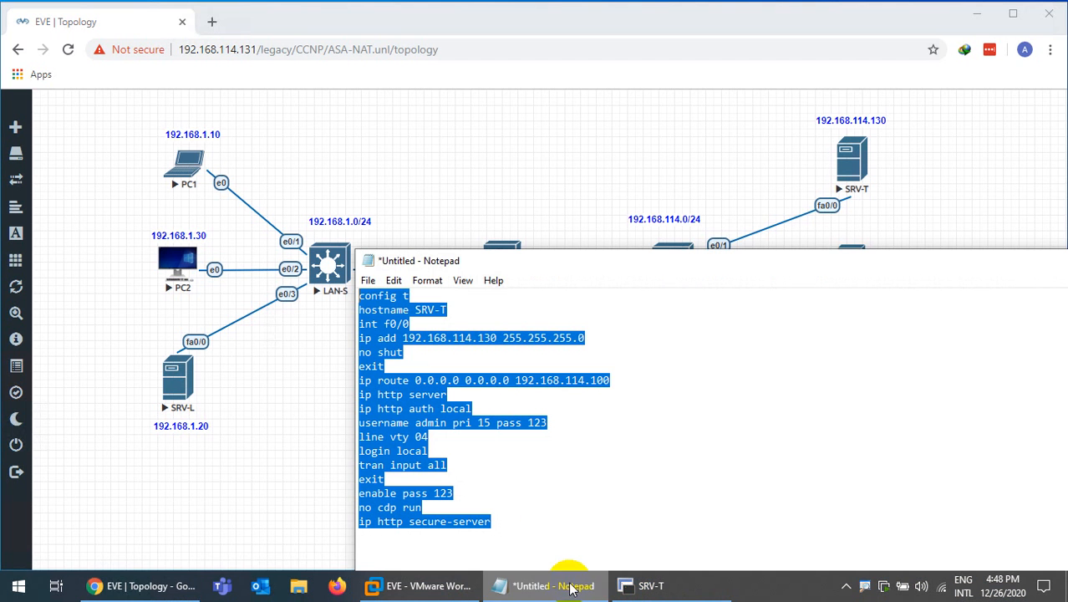
pyautogui.moveTo(508, 267); pyautogui.dragTo(511, 224)
pyautogui.click(465, 267)
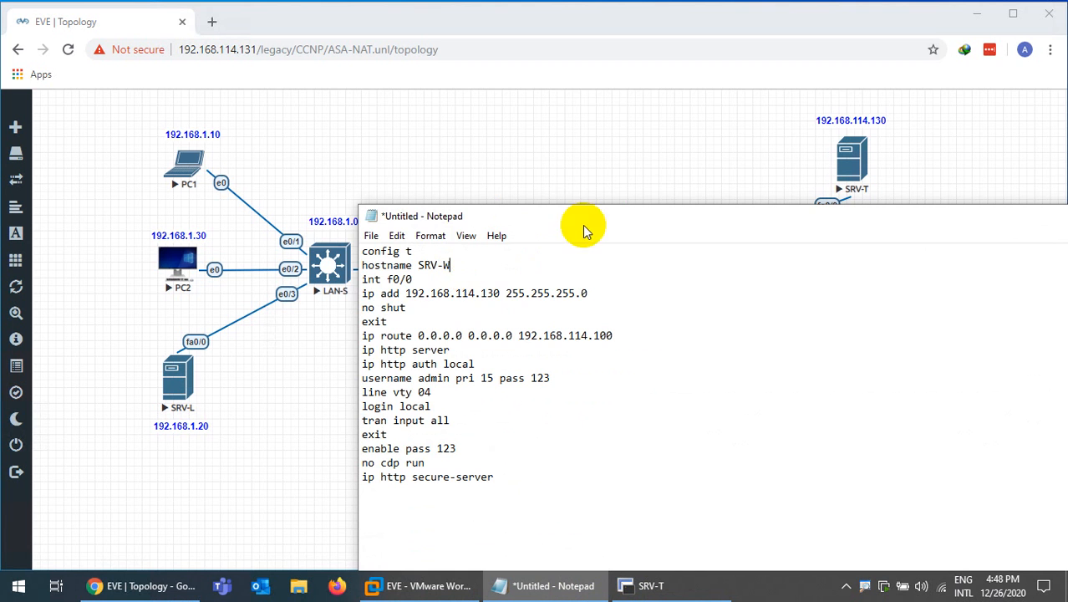
pyautogui.moveTo(590, 217); pyautogui.dragTo(549, 209)
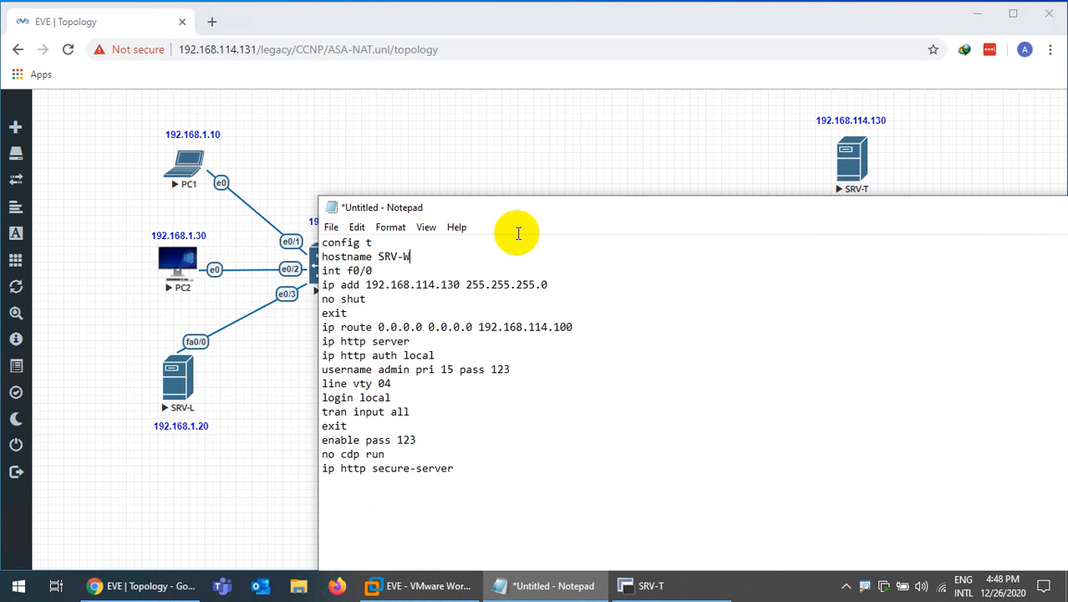
pyautogui.click(459, 284)
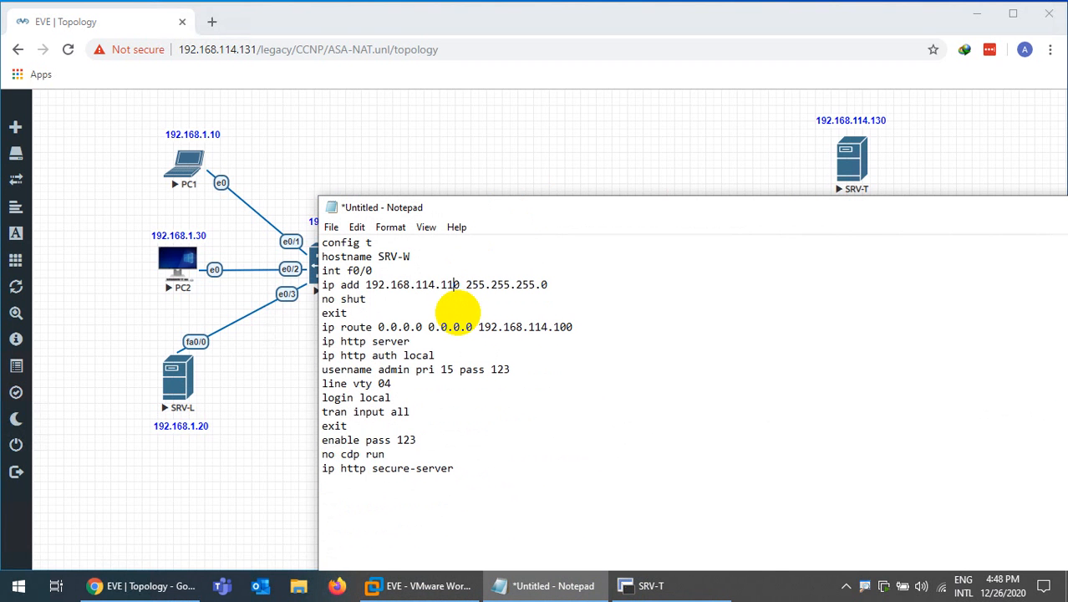
pyautogui.click(541, 589)
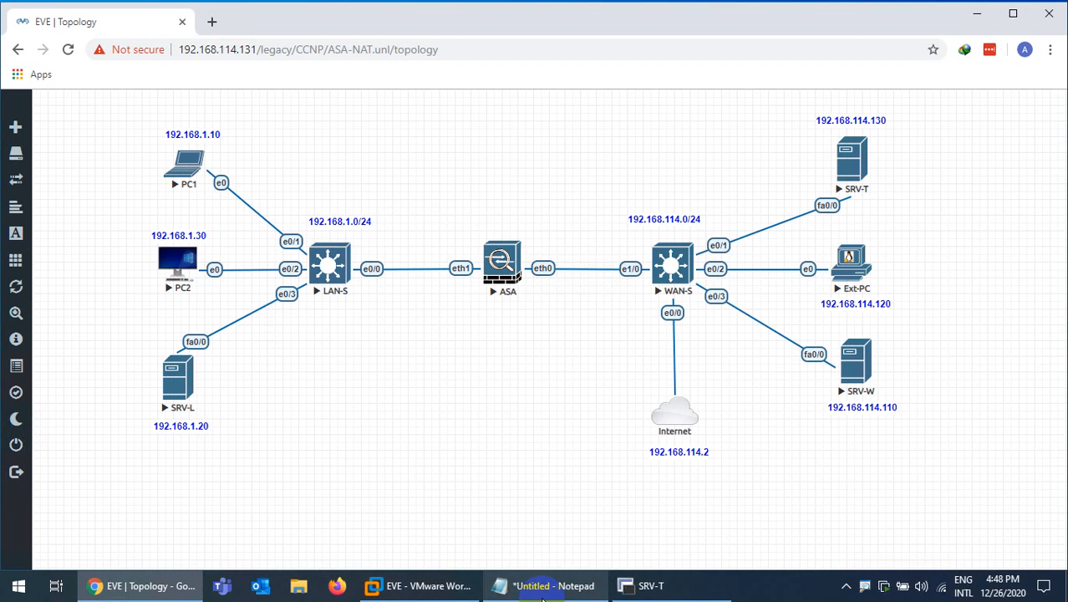
pyautogui.click(543, 589)
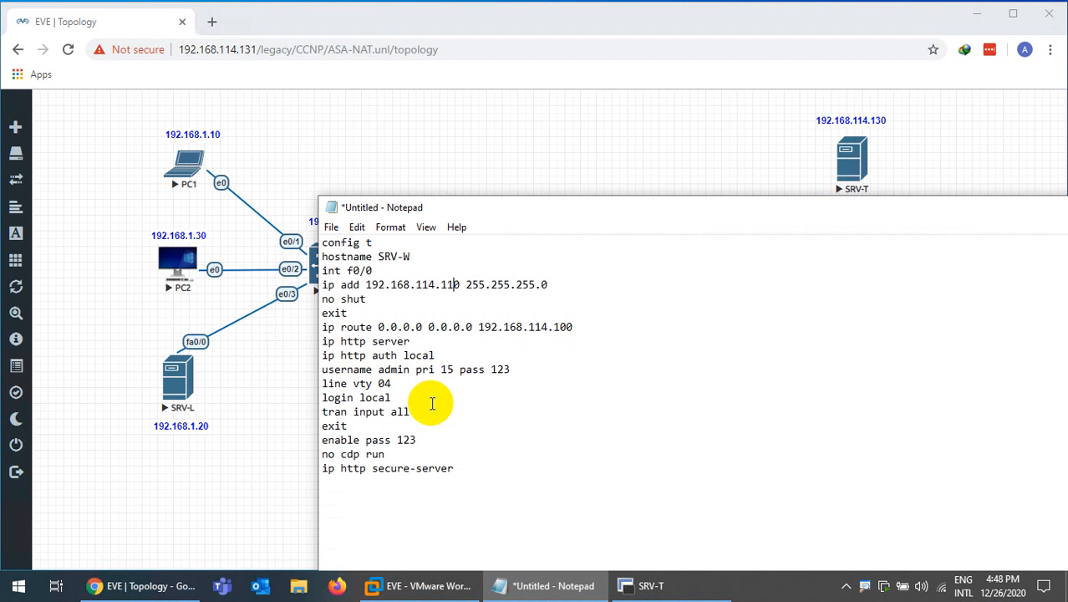
# Copy the edited SRV-W script and open the SRV-W node's console
pyautogui.moveTo(475, 468); pyautogui.dragTo(286, 240)
pyautogui.hotkey('ctrl', 'c')
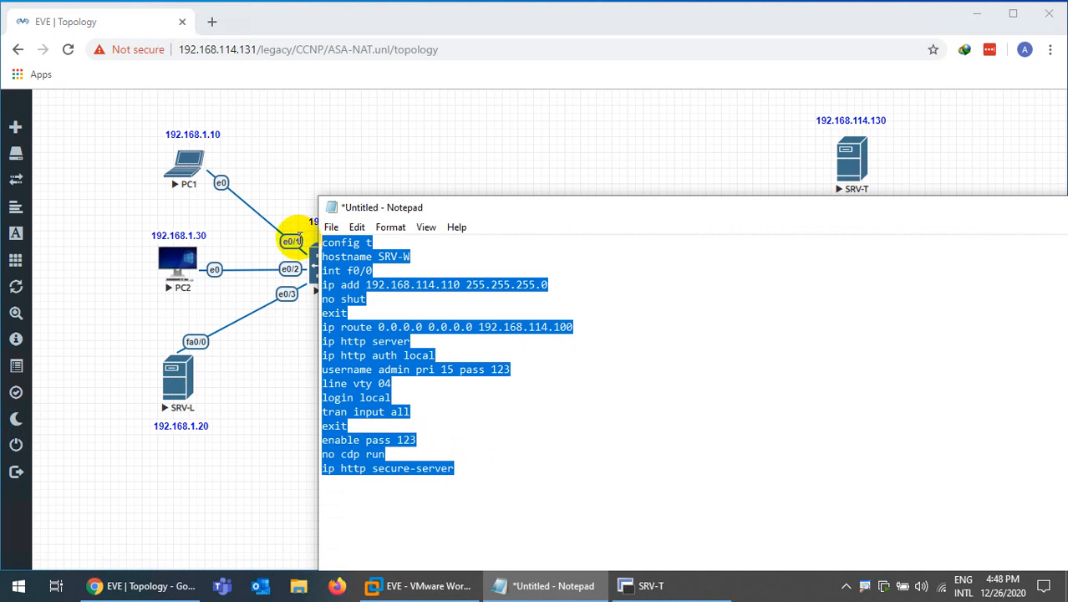
pyautogui.click(558, 590)
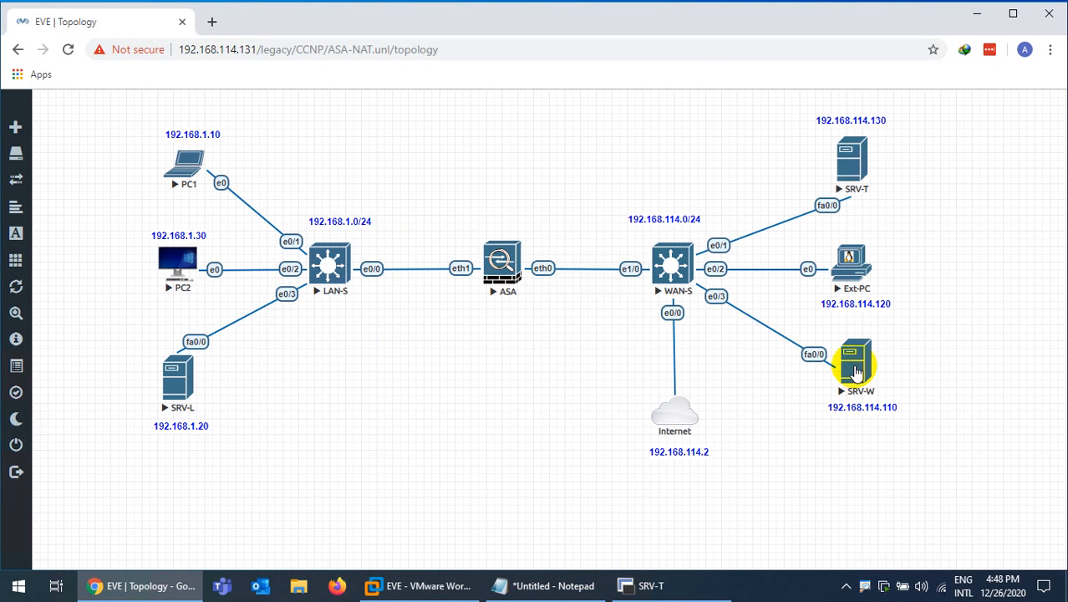
pyautogui.click(848, 361)
# Open SecureCRT console sessions for the SRV-W and ASA nodes
pyautogui.click(584, 127)
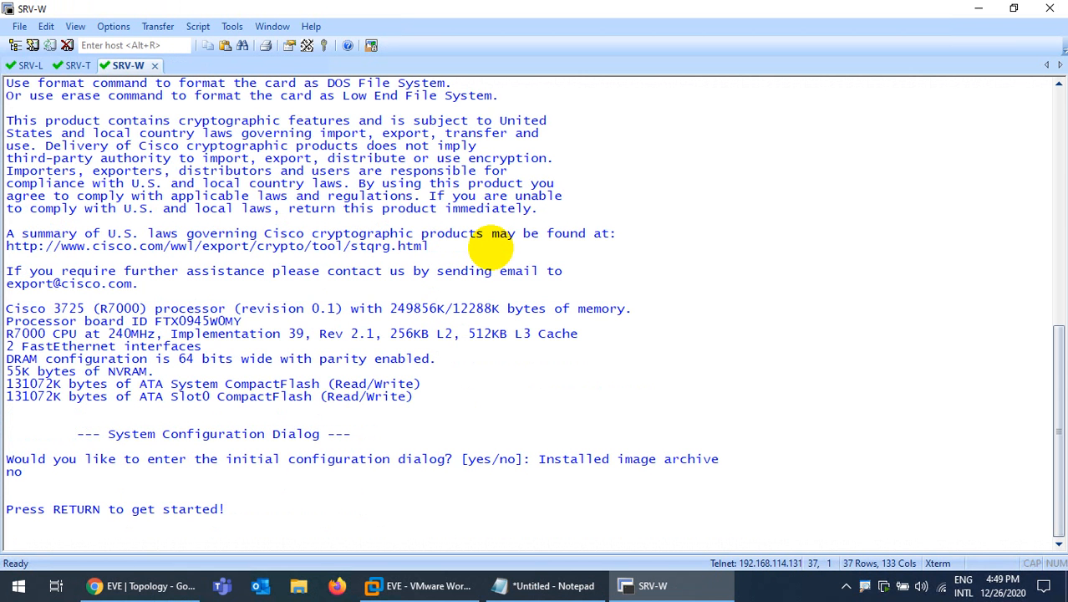
pyautogui.click(656, 587)
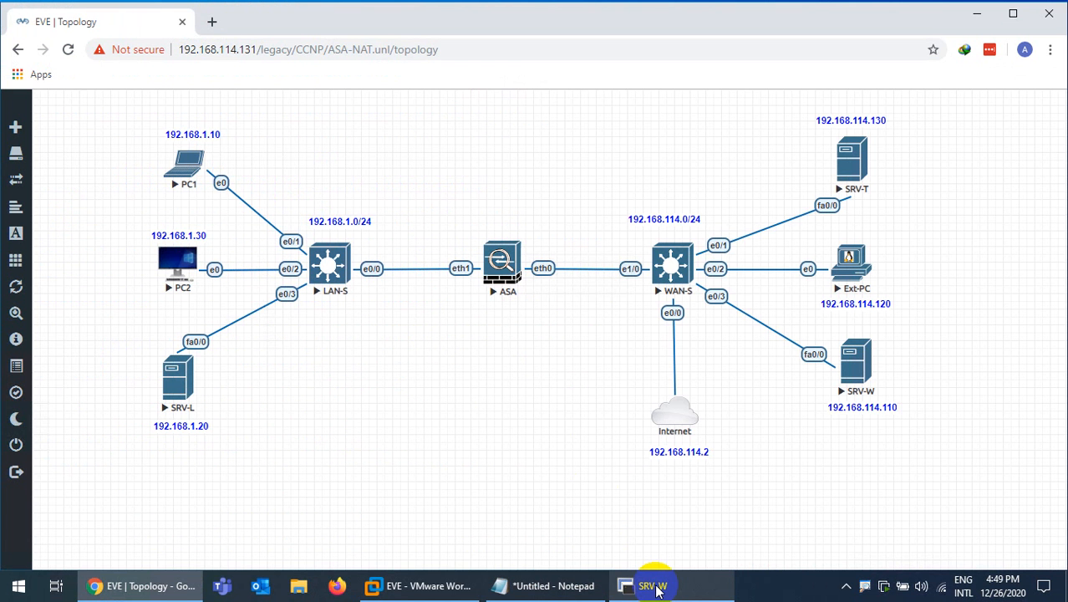
pyautogui.click(656, 587)
pyautogui.click(655, 587)
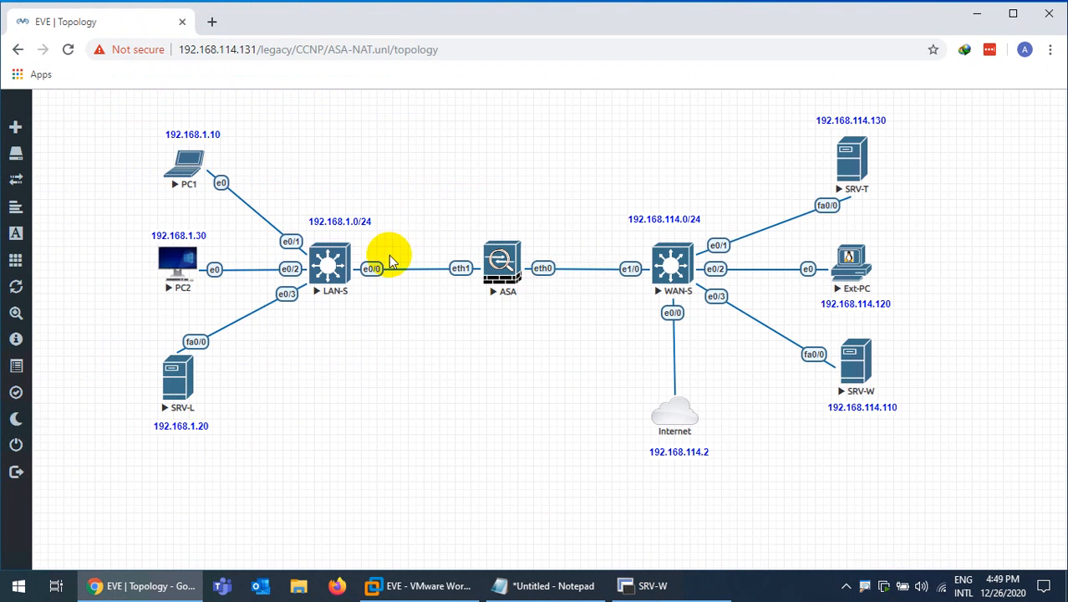
pyautogui.click(493, 250)
pyautogui.click(530, 124)
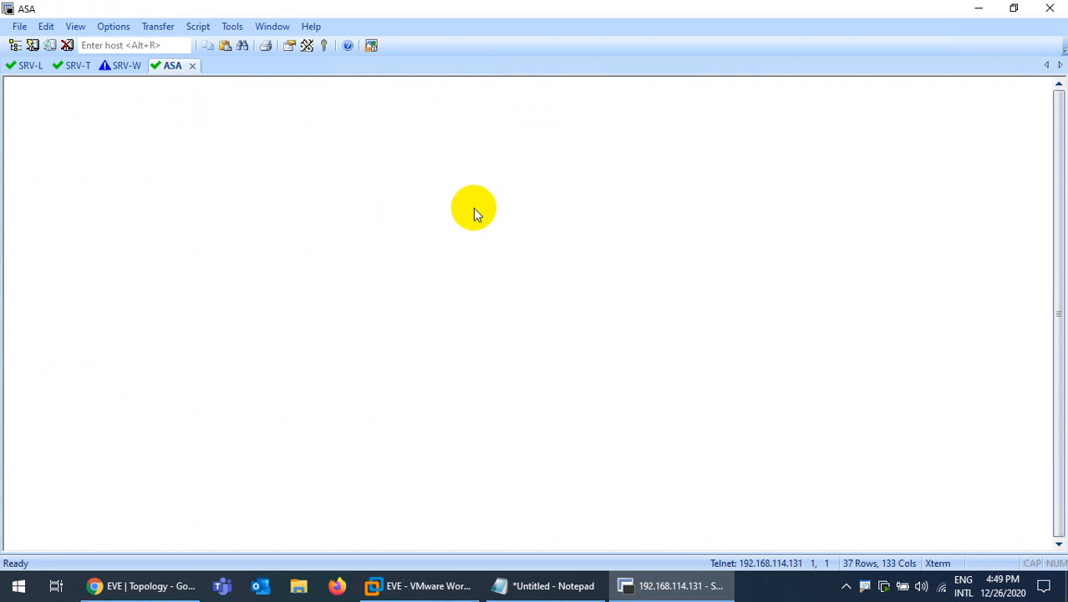
# Enter privileged mode on the ASA, supplying the enable password
pyautogui.press('Return')
pyautogui.press('Return')
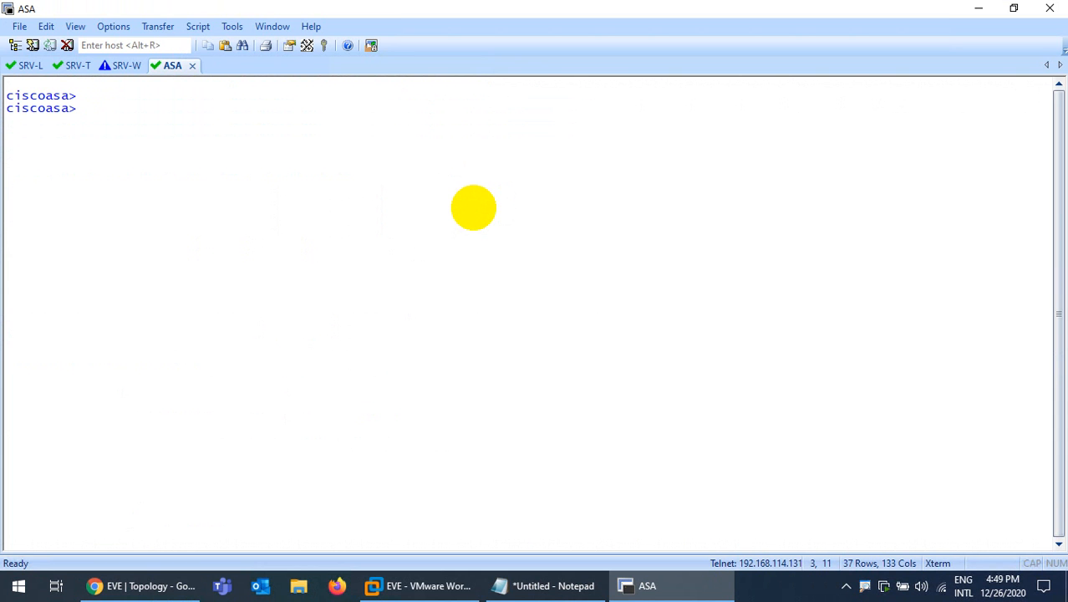
pyautogui.write('en')
pyautogui.press('Return')
pyautogui.write('**')
pyautogui.press('Return')
pyautogui.press('Return')
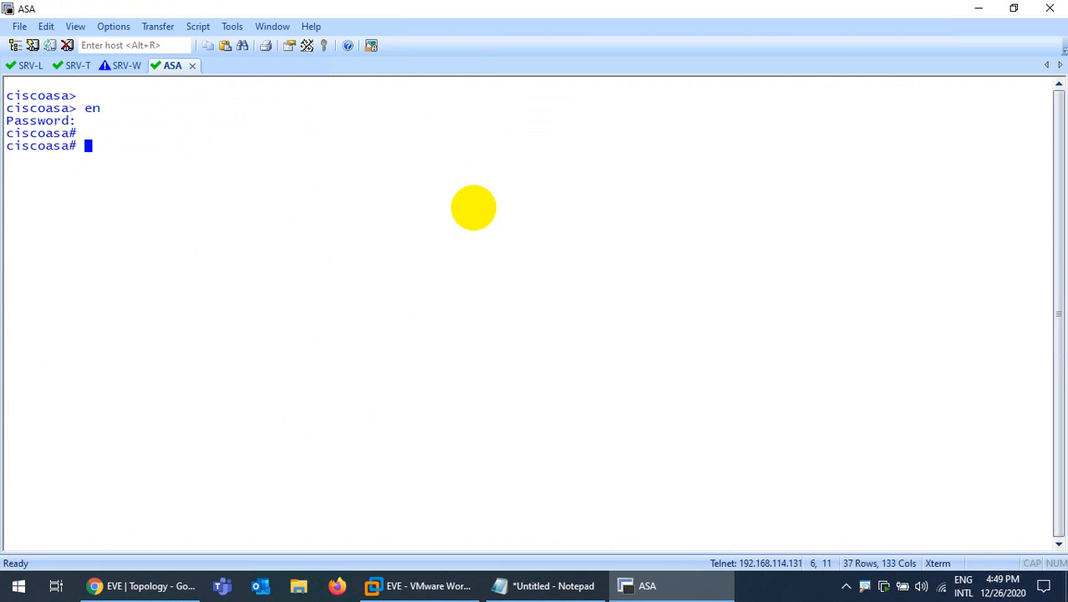
# Enter global configuration mode on the ASA with configure terminal
pyautogui.write('config')
pyautogui.press('Return')
pyautogui.press('Return')
pyautogui.press('Return')
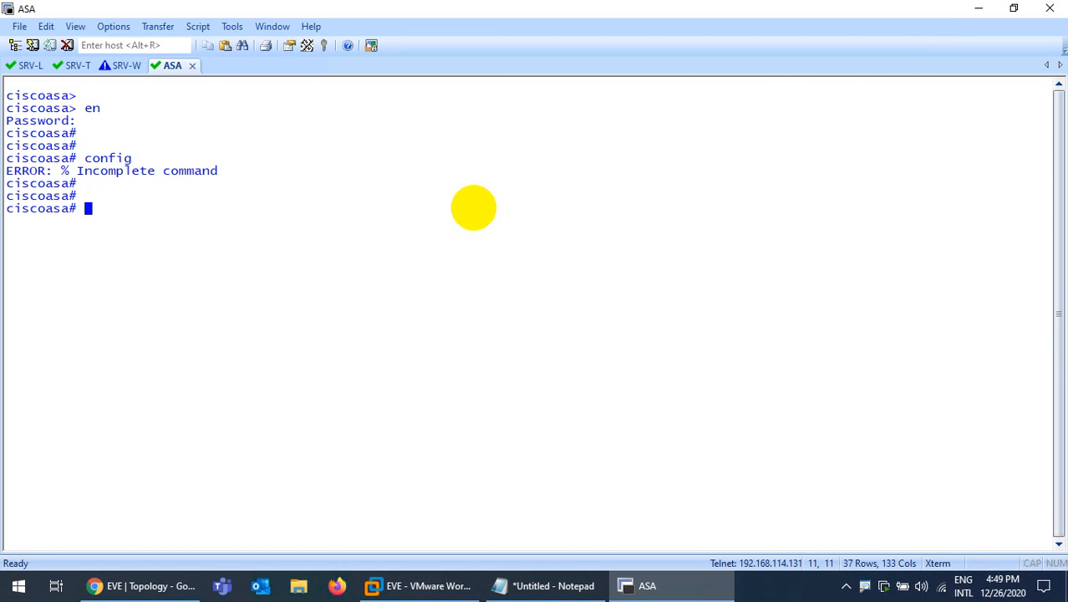
pyautogui.press('Return')
pyautogui.press('Return')
pyautogui.write('config')
pyautogui.press('Tab')
pyautogui.press('Return')
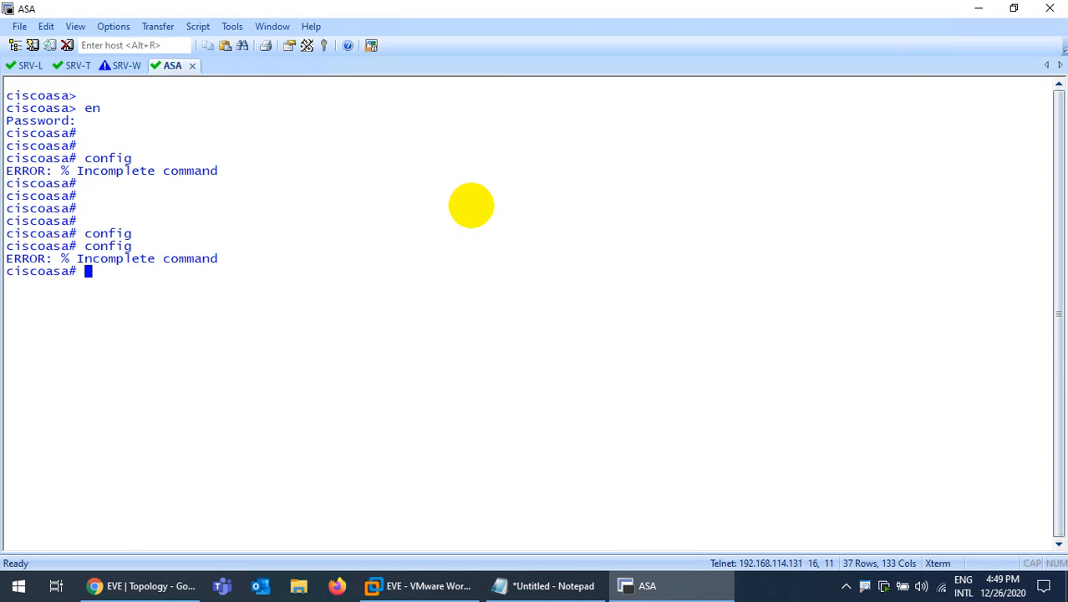
pyautogui.press('Return')
pyautogui.press('Return')
pyautogui.press('Return')
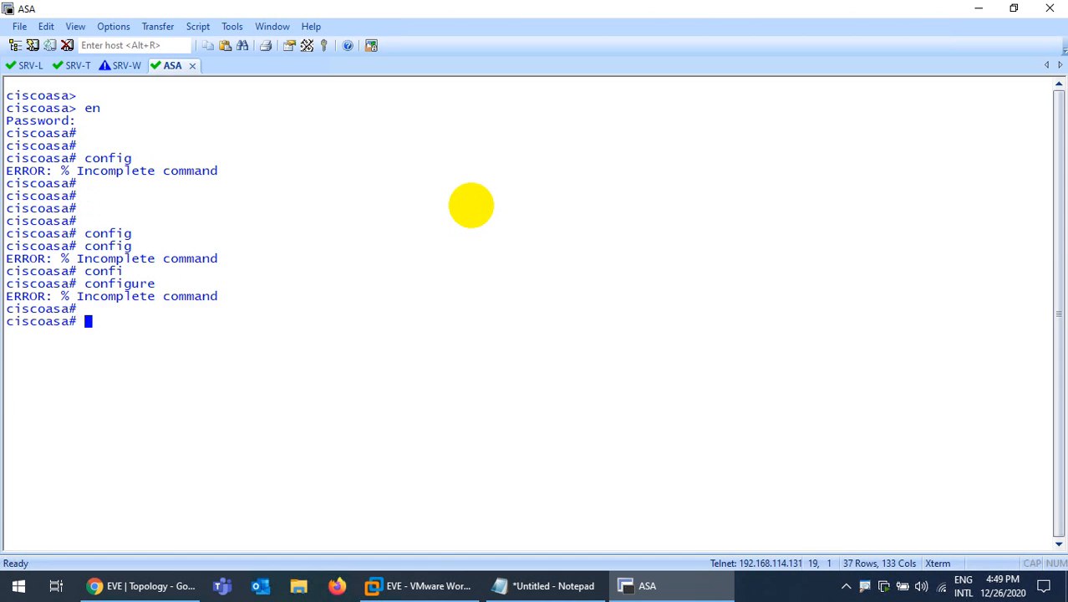
pyautogui.hotkey('ctrl', 'l')
pyautogui.press('Return')
pyautogui.write('confi')
pyautogui.press('Tab')
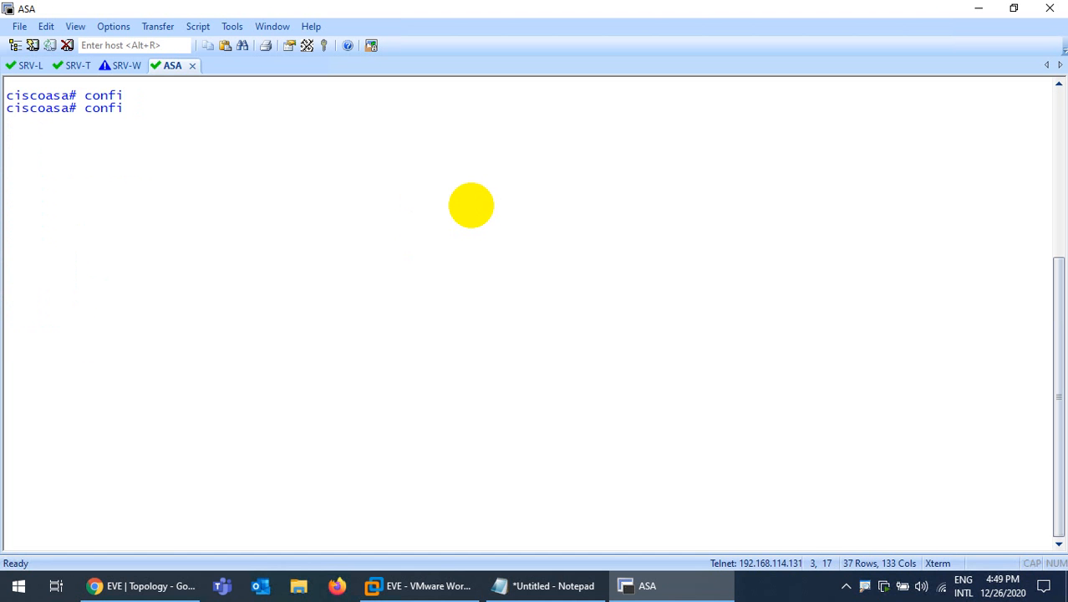
pyautogui.write('g')
pyautogui.press('Tab')
pyautogui.write('t')
pyautogui.press('Return')
pyautogui.press('Return')
# Set the ASA's hostname to ASA
pyautogui.hotkey('ctrl', 'l')
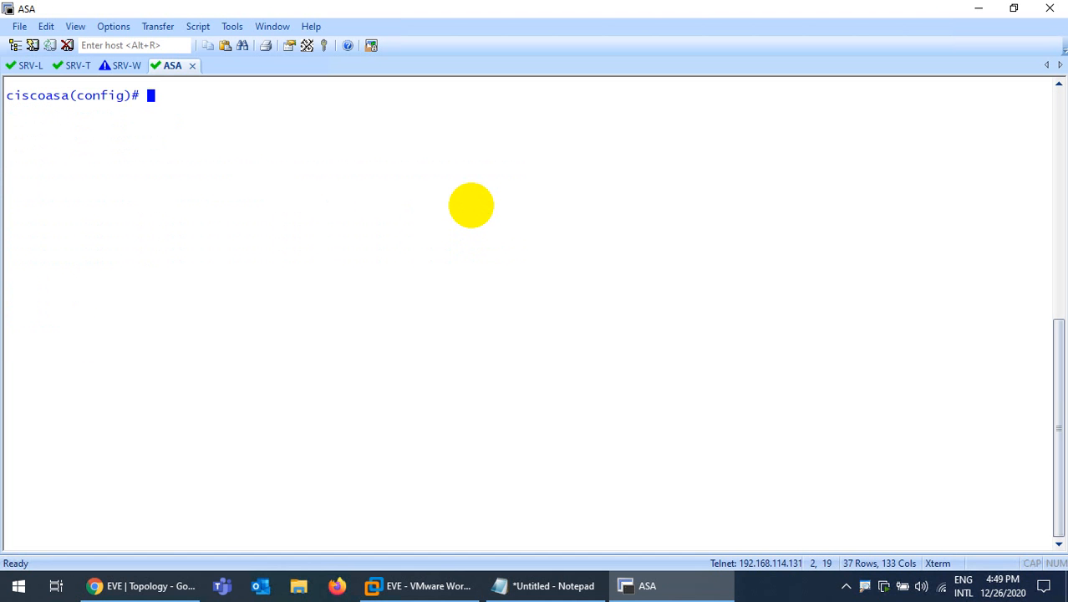
pyautogui.press('Return')
pyautogui.write('ho')
pyautogui.press('Tab')
pyautogui.write('ASS')
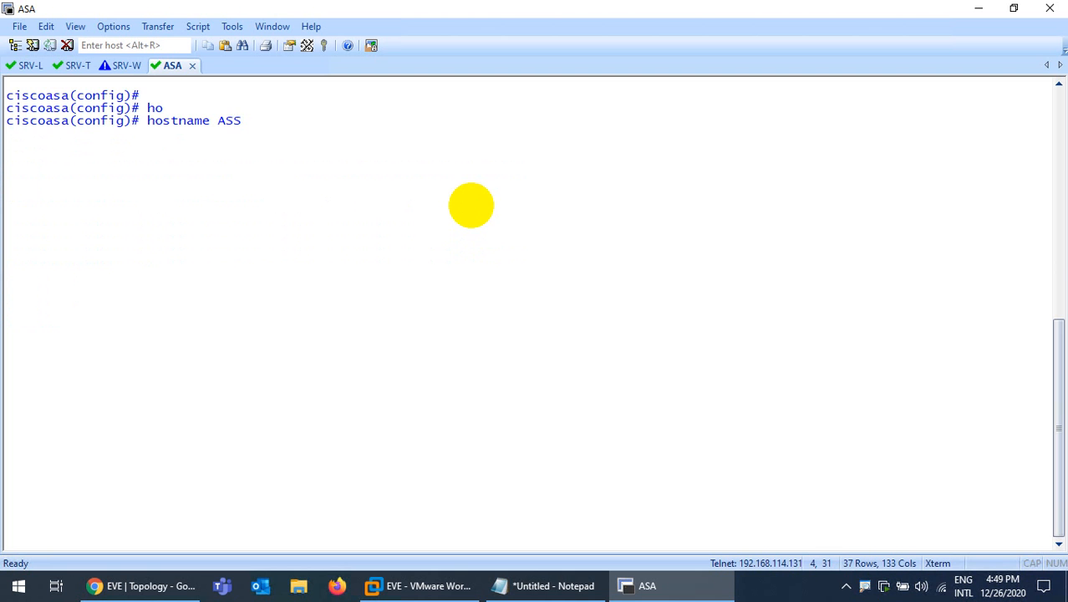
pyautogui.press('BackSpace')
pyautogui.write('A')
pyautogui.press('Return')
pyautogui.click(121, 66)
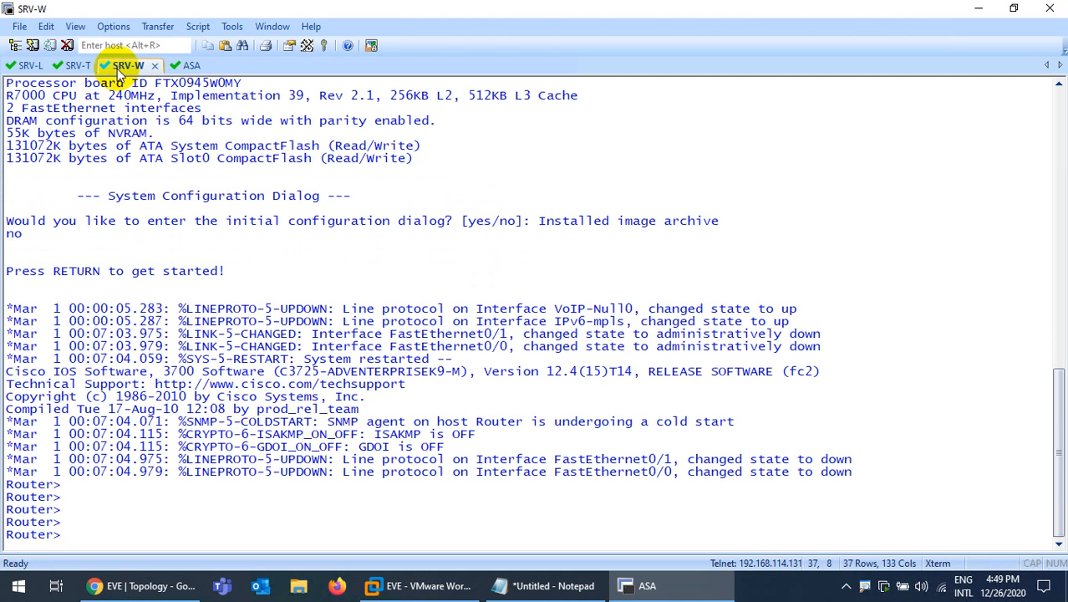
# On SRV-W, enter privileged mode, paste the 192.168.114.110 script and save with do wr
pyautogui.hotkey('ctrl', 'l')
pyautogui.press('Return')
pyautogui.write('en')
pyautogui.press('Return')
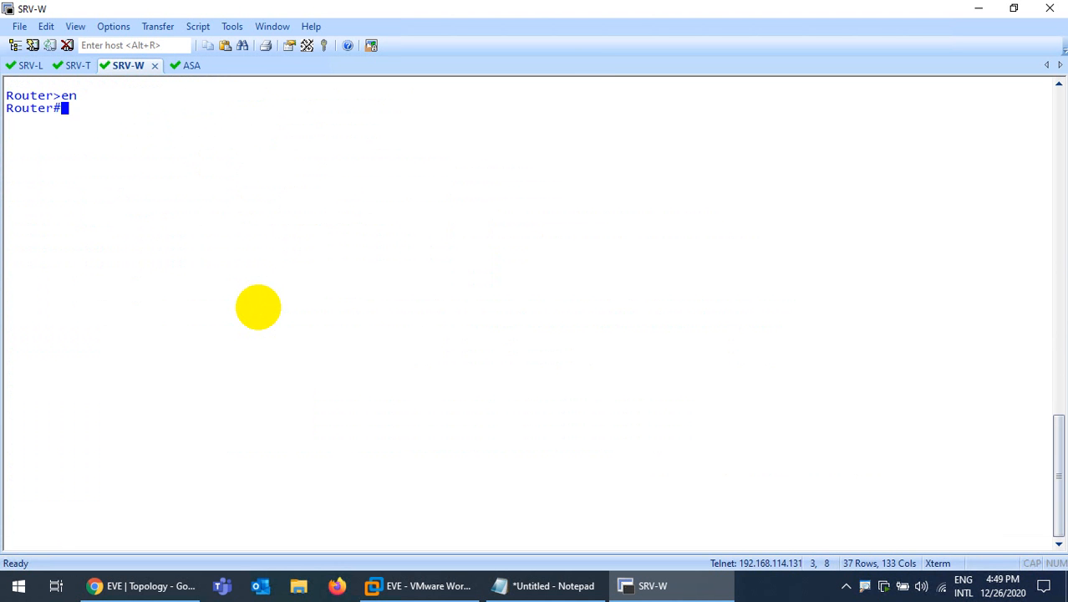
pyautogui.press('Return')
pyautogui.rightClick(339, 227)
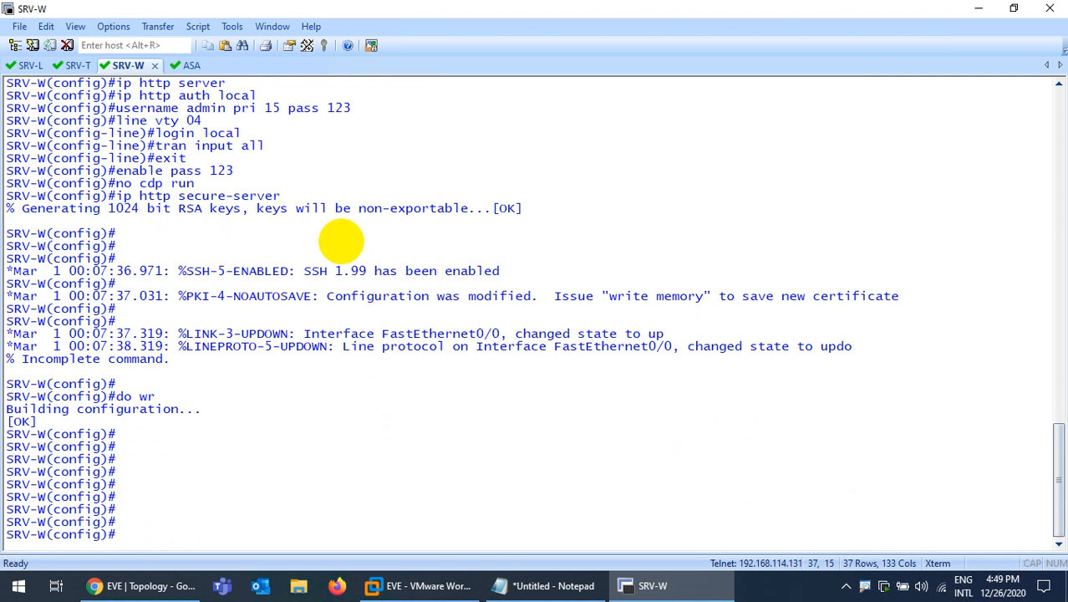
pyautogui.write('do wr')
pyautogui.press('Return')
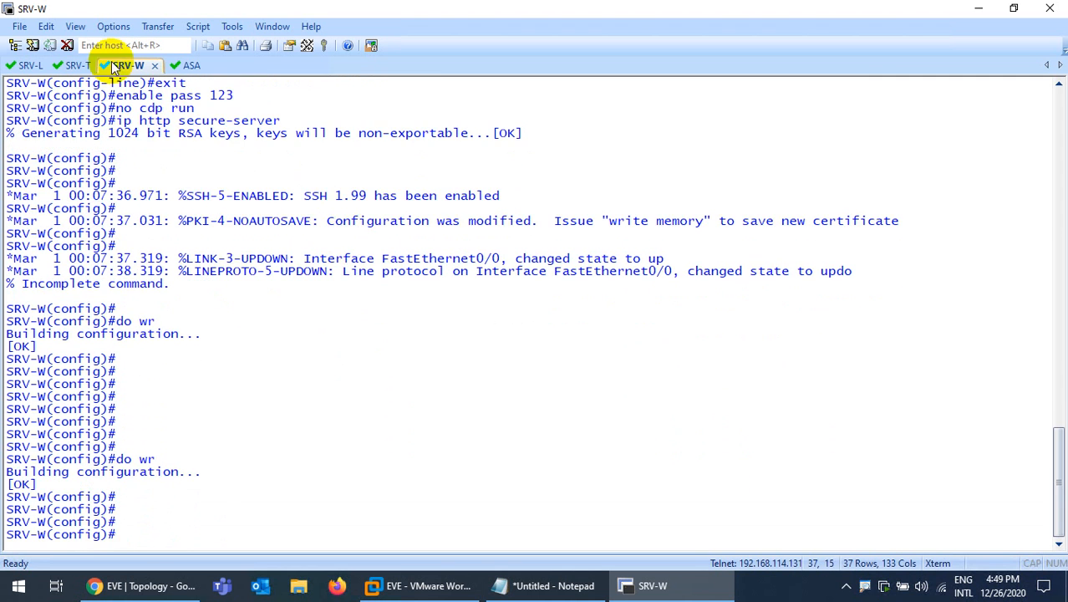
pyautogui.click(192, 67)
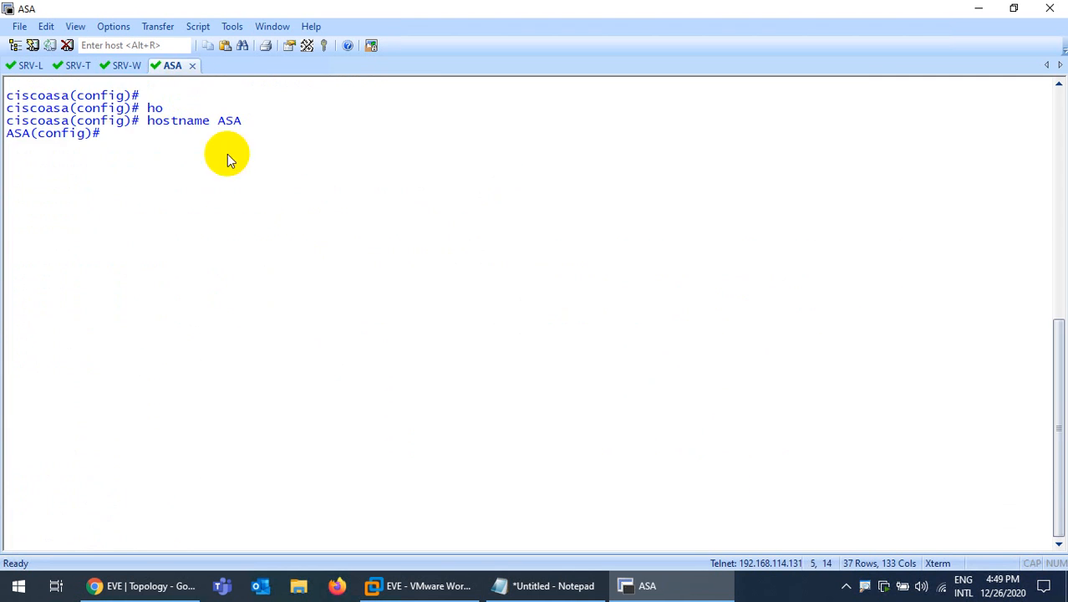
# Give ASA interface e0 the address 192.168.114.100
pyautogui.doubleClick(465, 19)
pyautogui.moveTo(455, 48); pyautogui.dragTo(551, 331)
pyautogui.write('in')
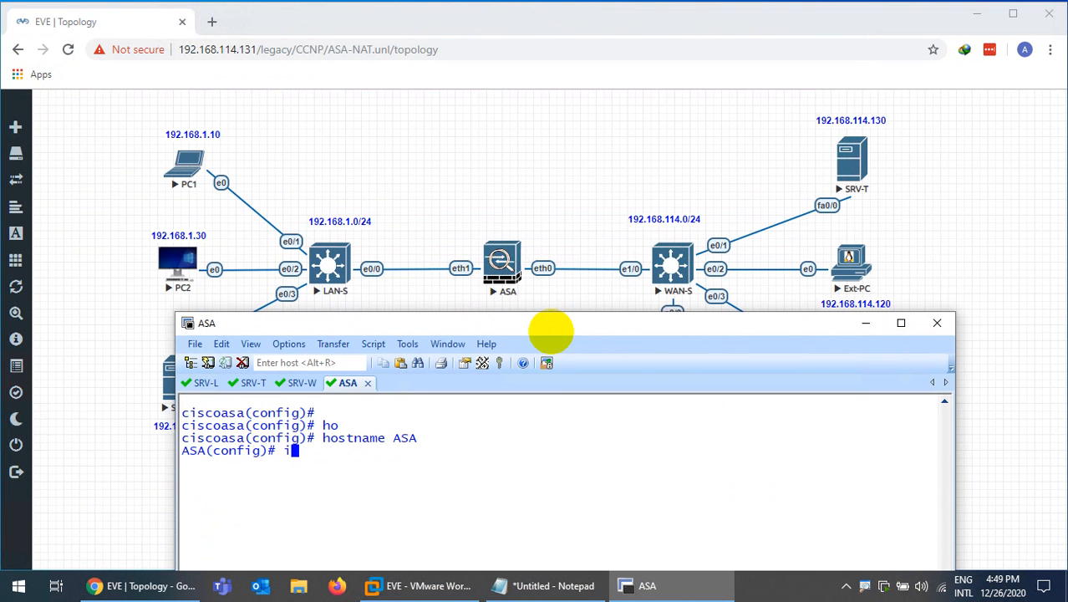
pyautogui.press('Tab')
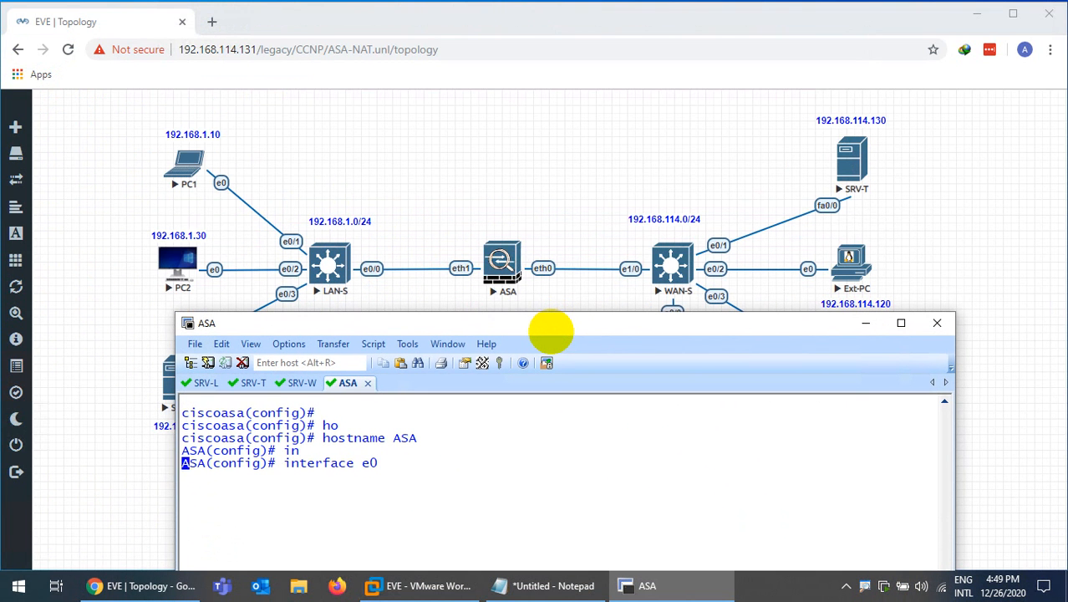
pyautogui.write('ip add')
pyautogui.press('Tab')
pyautogui.write('1')
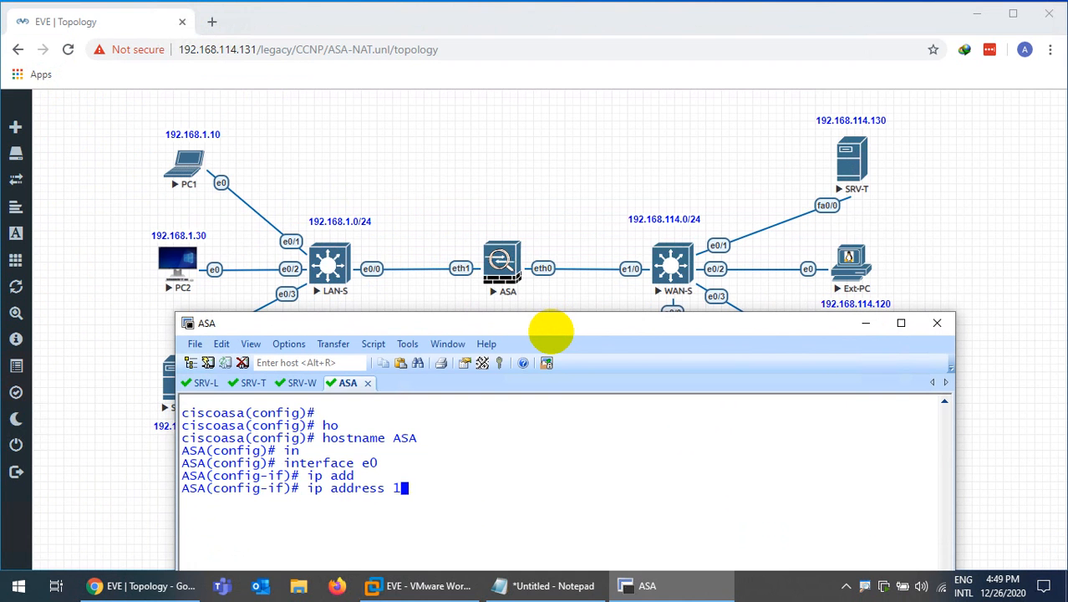
pyautogui.write('92.168.11')
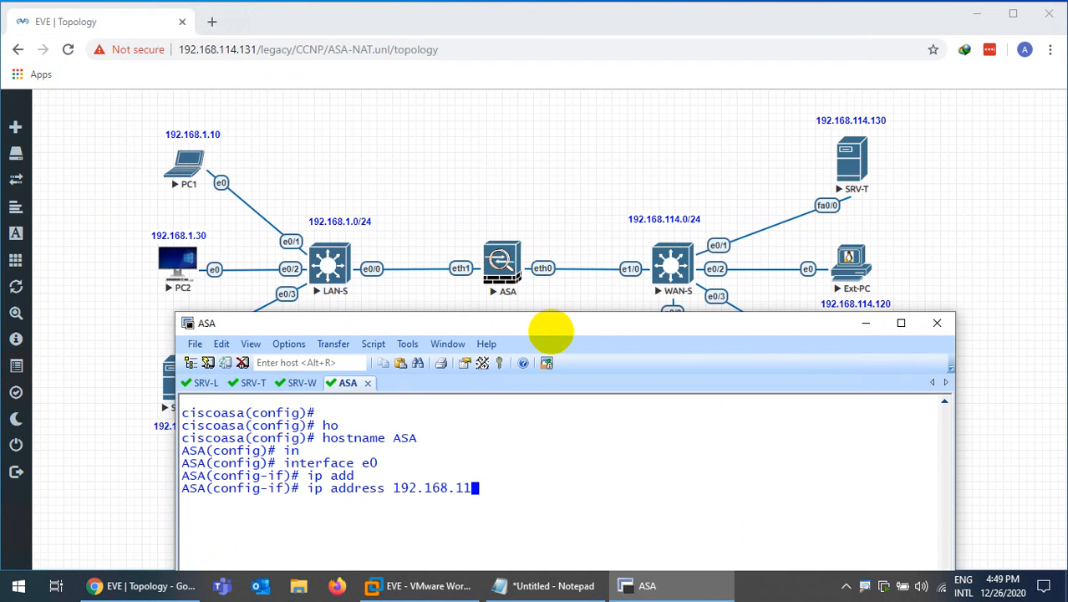
pyautogui.write('4.100')
pyautogui.press('Return')
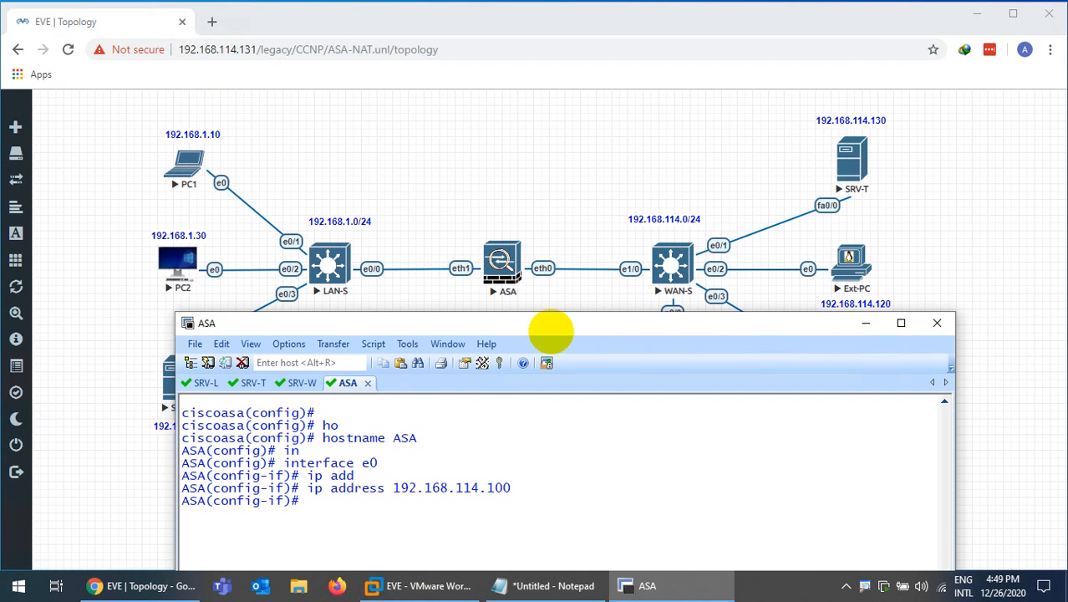
# Name interface e0 outside and enable it with no shutdown
pyautogui.write('namie')
pyautogui.press('Tab')
pyautogui.press('BackSpace')
pyautogui.press('BackSpace')
pyautogui.write('e')
pyautogui.press('Tab')
pyautogui.write('if')
pyautogui.press('Tab')
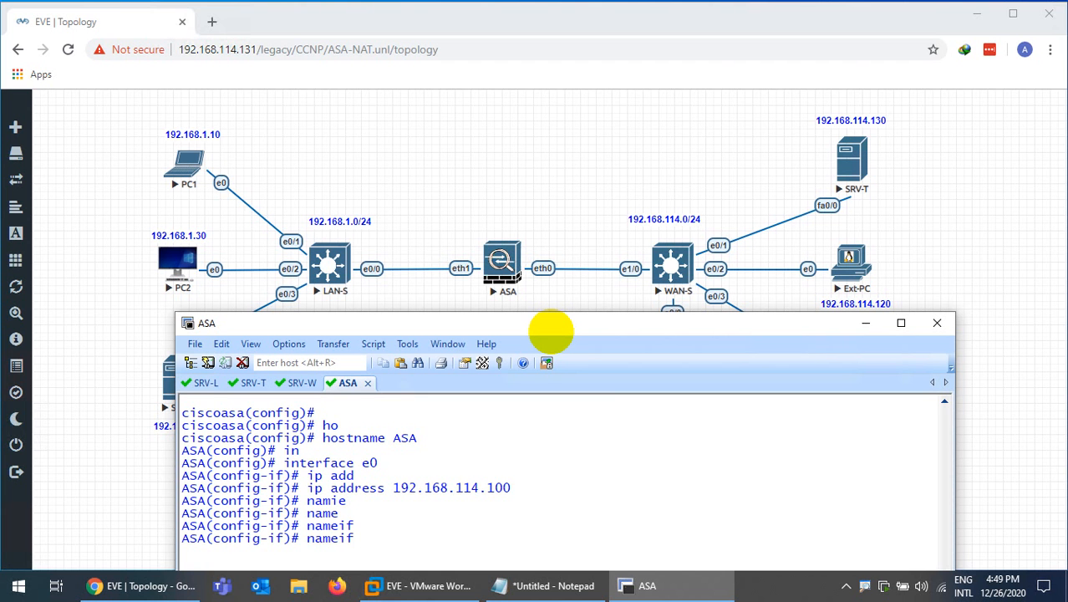
pyautogui.write('outside')
pyautogui.press('Return')
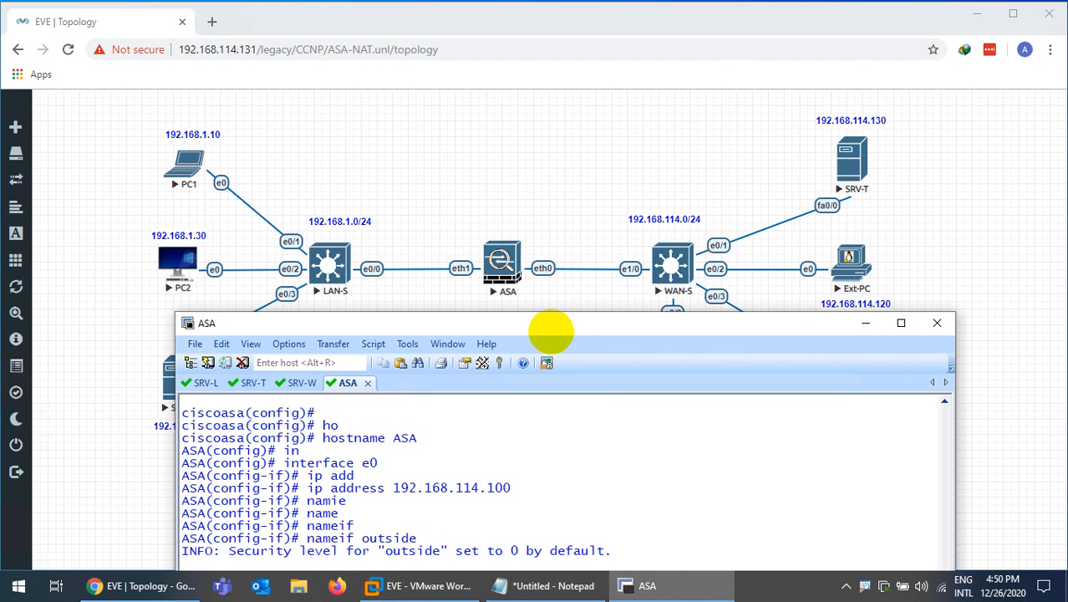
pyautogui.hotkey('ctrl', 'l')
pyautogui.press('Return')
pyautogui.write('no s')
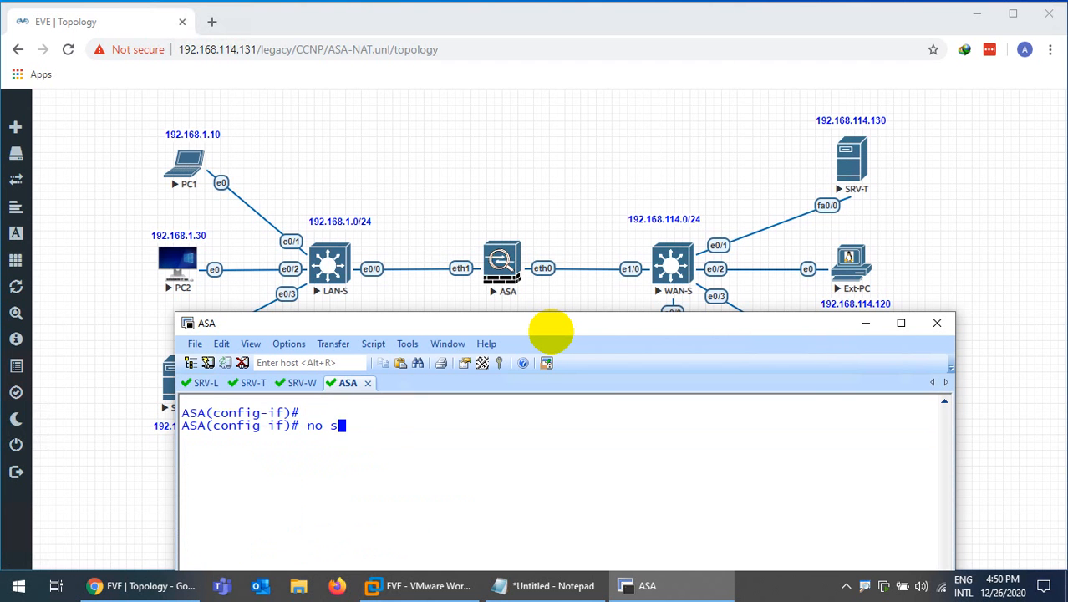
pyautogui.write('h')
pyautogui.press('Return')
pyautogui.press('Return')
# Save the ASA configuration with wr and begin the next interface command
pyautogui.write('wr')
pyautogui.press('Return')
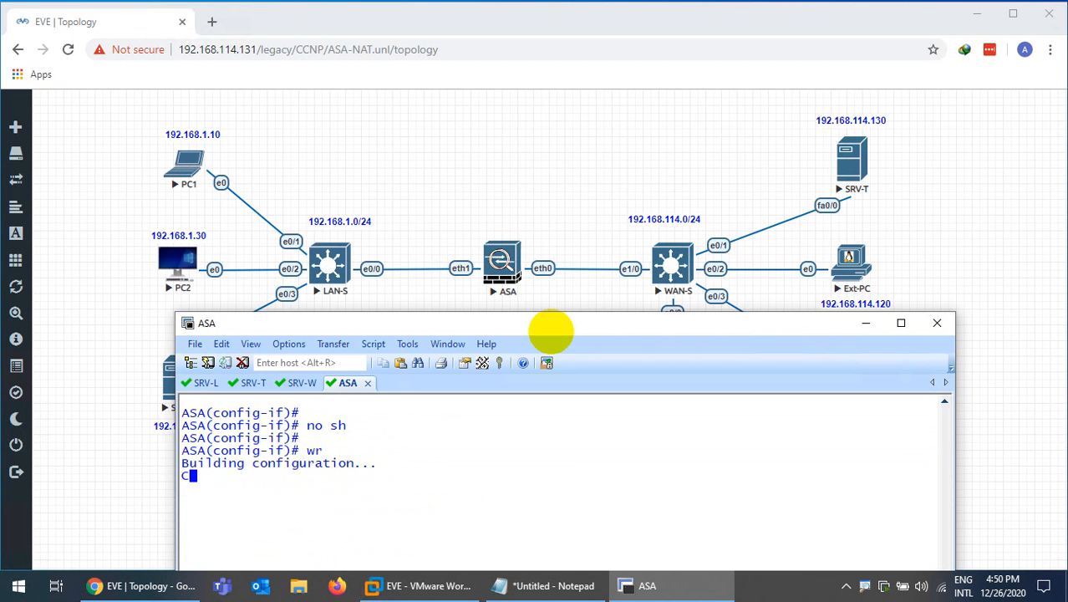
pyautogui.hotkey('ctrl', 'l')
pyautogui.press('Return')
pyautogui.write('in')
pyautogui.press('Tab')
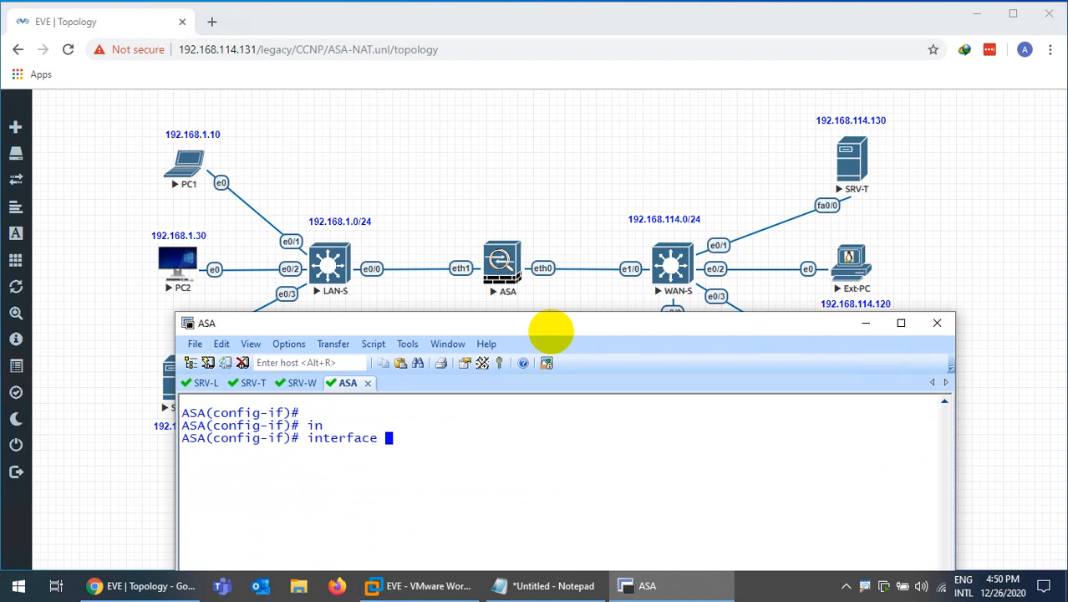
# Assign ASA interface e1 the address 192.168.1.100
pyautogui.write('e1')
pyautogui.press('Return')
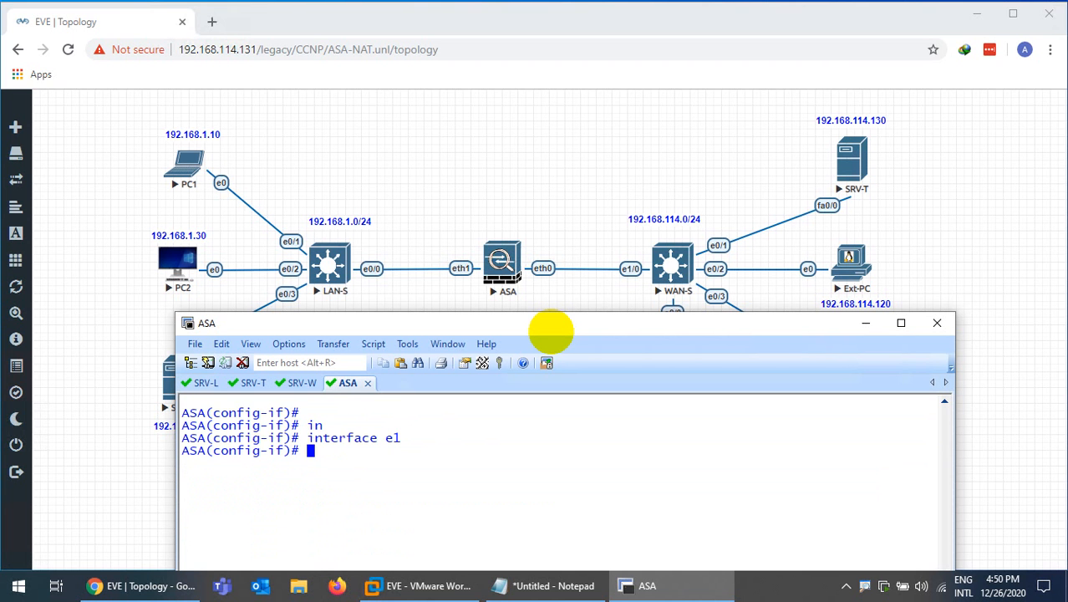
pyautogui.write('ip a')
pyautogui.press('Up')
pyautogui.press('Up')
pyautogui.press('Up')
pyautogui.press('Up')
pyautogui.press('Up')
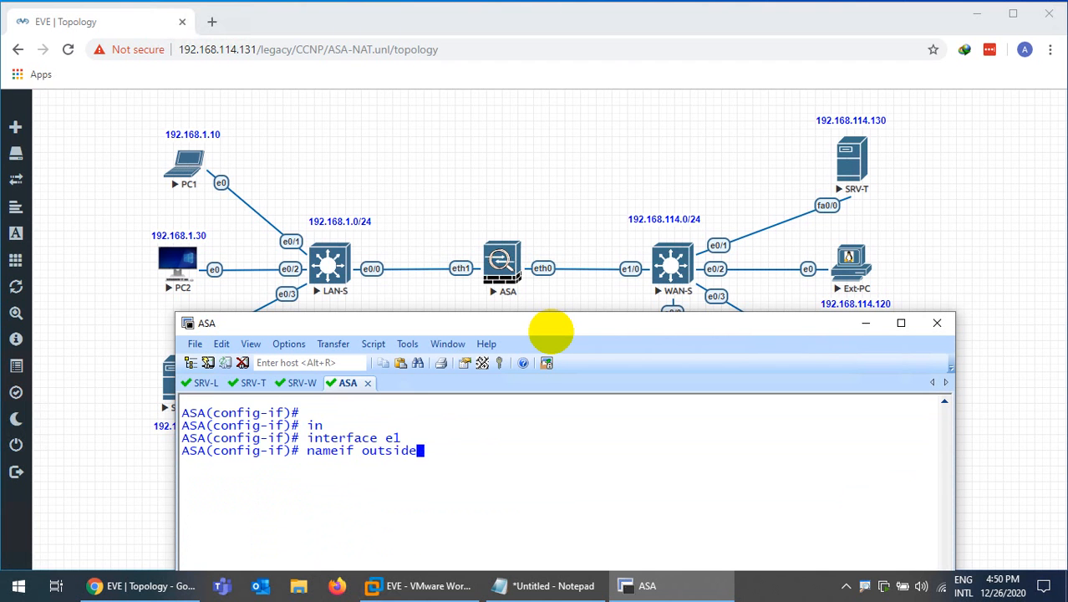
pyautogui.press('Left')
pyautogui.press('Left')
pyautogui.press('Left')
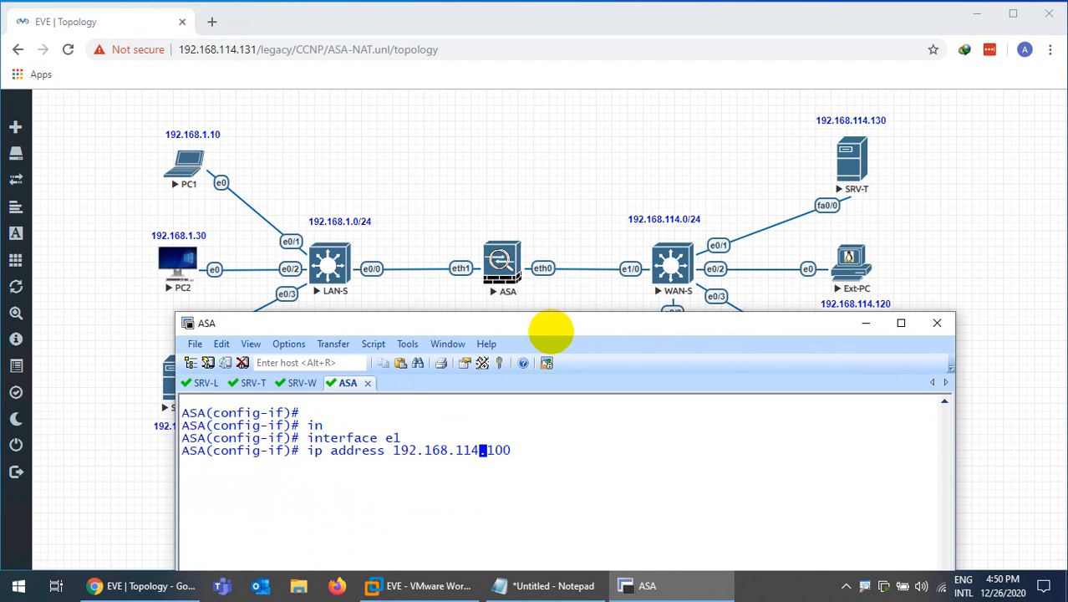
pyautogui.press('BackSpace')
pyautogui.press('BackSpace')
pyautogui.press('Return')
# Name interface e1 inside, enable it with no shutdown and save with wr
pyautogui.write('nameif')
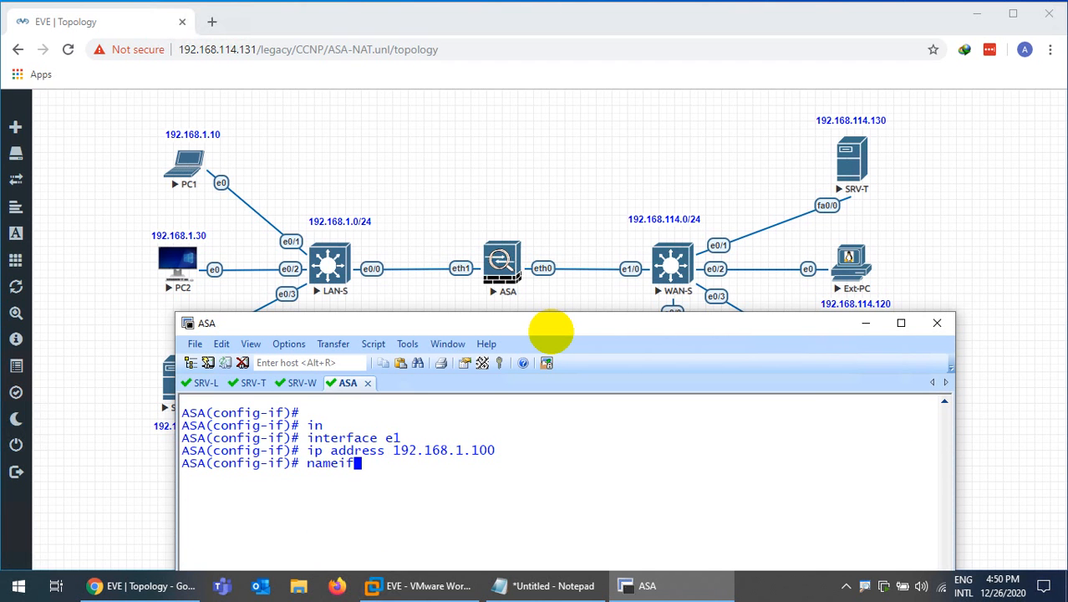
pyautogui.press('Tab')
pyautogui.write('inside')
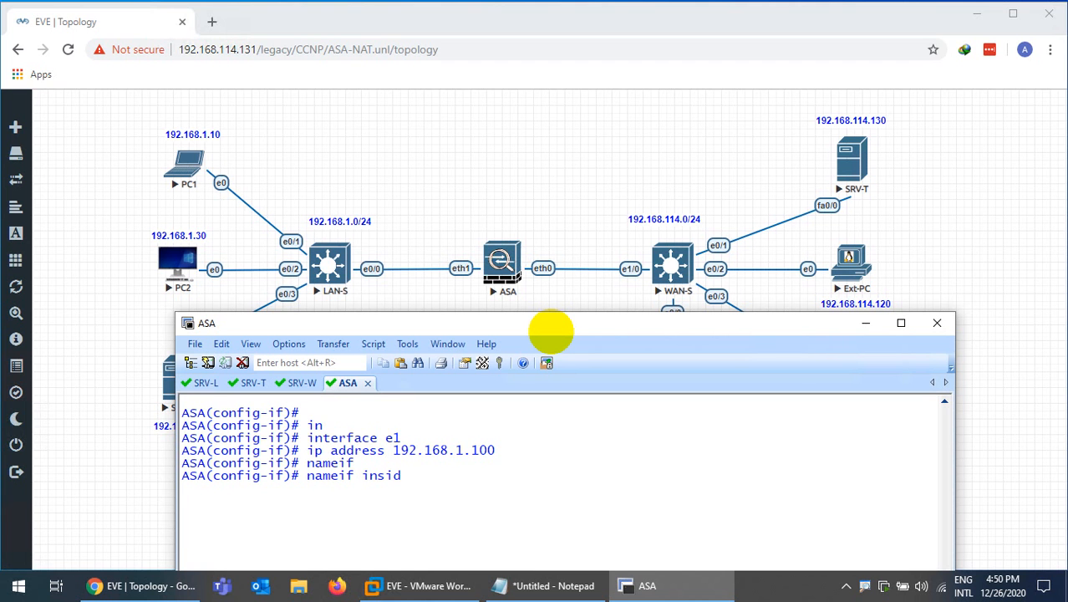
pyautogui.press('Return')
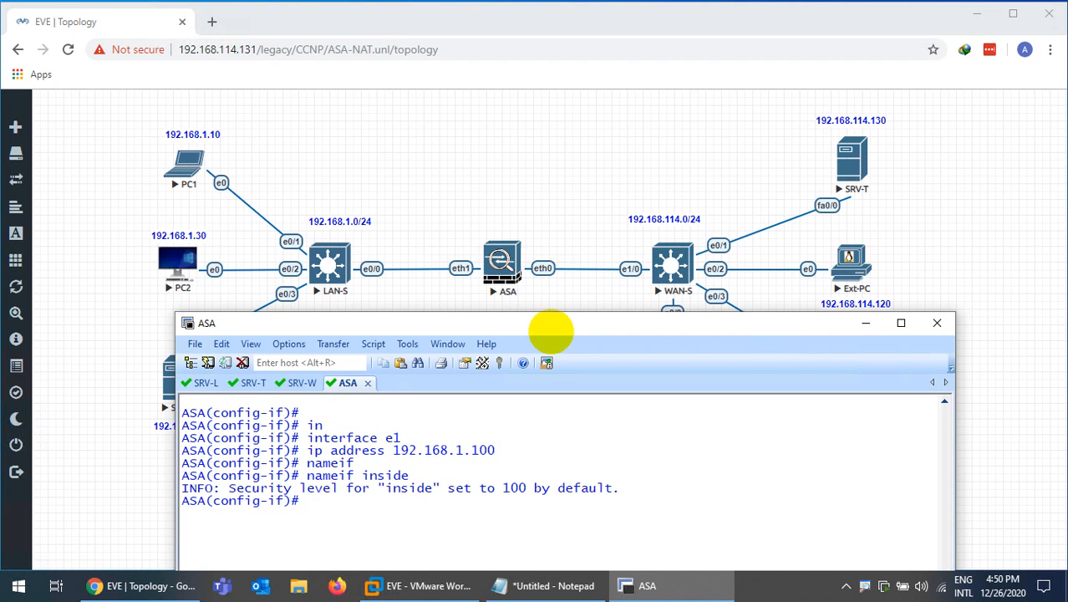
pyautogui.write('no sh')
pyautogui.press('Return')
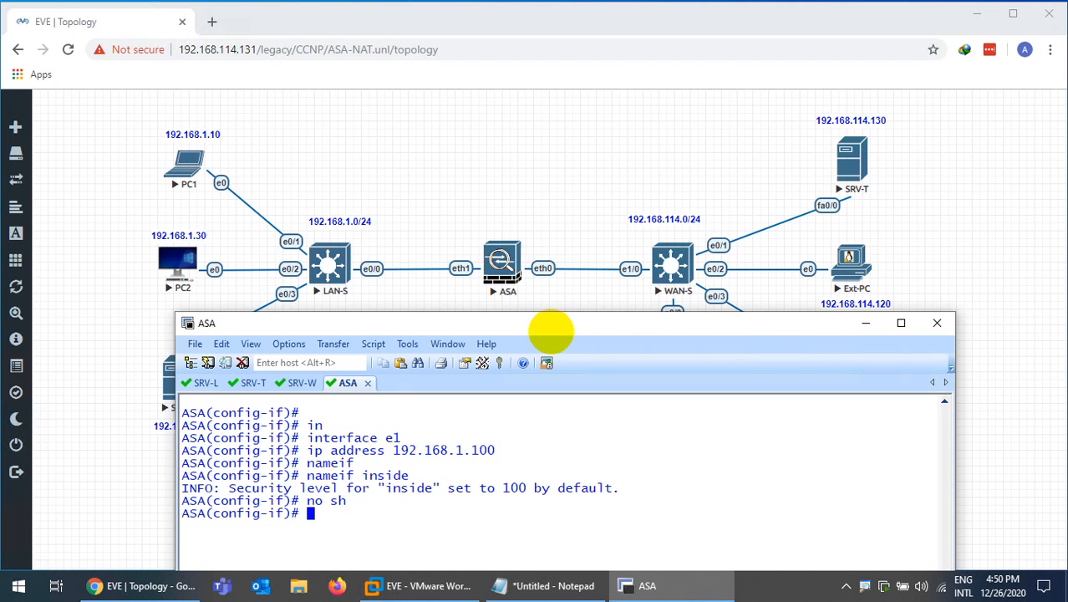
pyautogui.hotkey('ctrl', 'l')
pyautogui.press('Return')
pyautogui.press('Return')
pyautogui.write('wr')
pyautogui.press('Return')
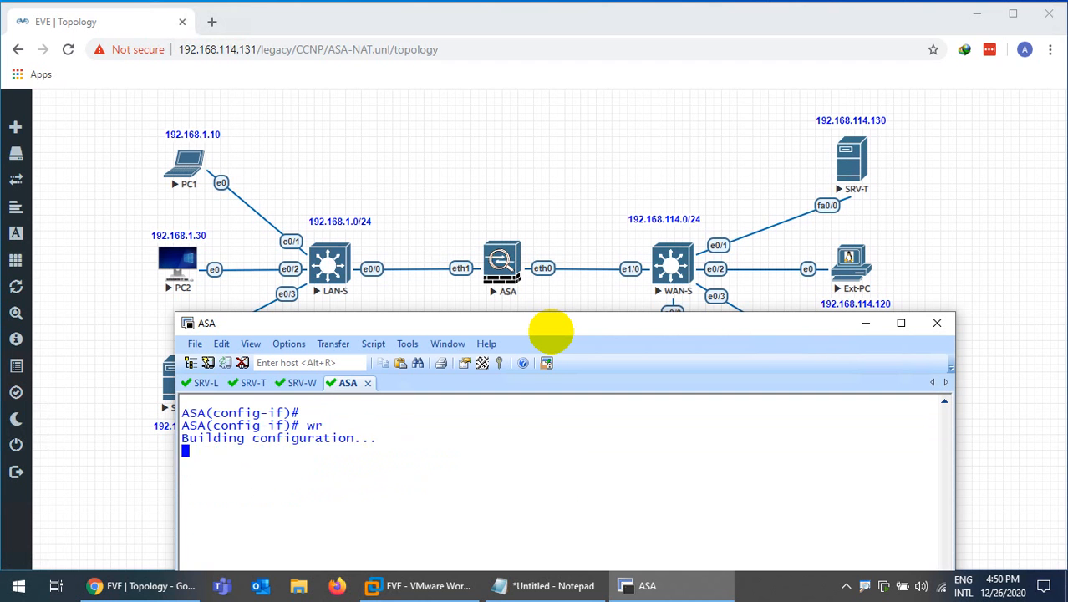
# Turn on ICMP inspection with fixup protocol icmp and save the ASA configuration
pyautogui.hotkey('ctrl', 'l')
pyautogui.press('Return')
pyautogui.press('Return')
pyautogui.write('fix')
pyautogui.press('Tab')
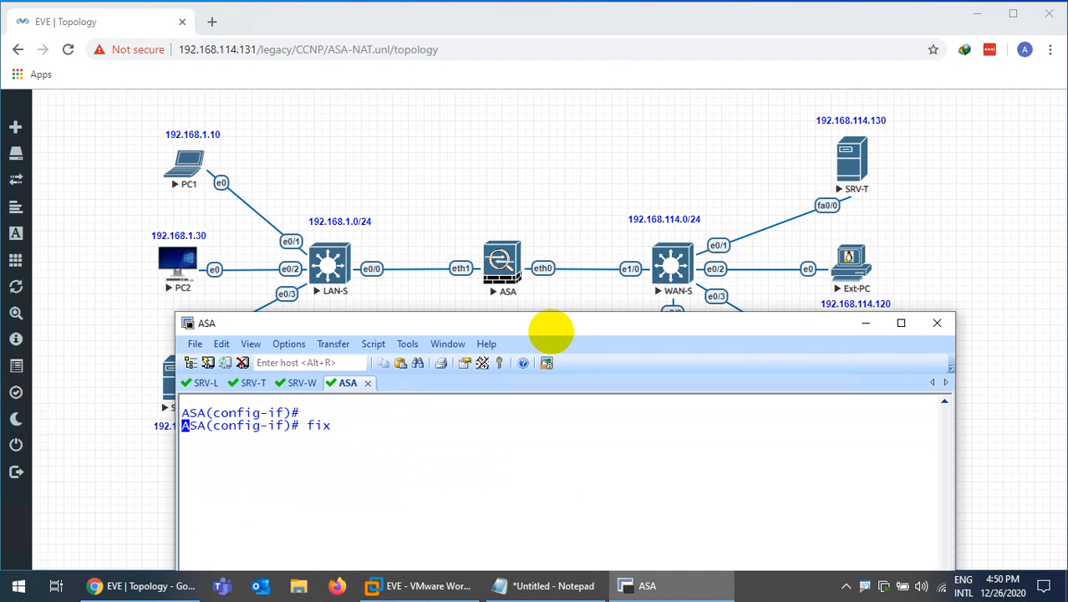
pyautogui.write('pro')
pyautogui.press('Tab')
pyautogui.write('i')
pyautogui.press('Tab')
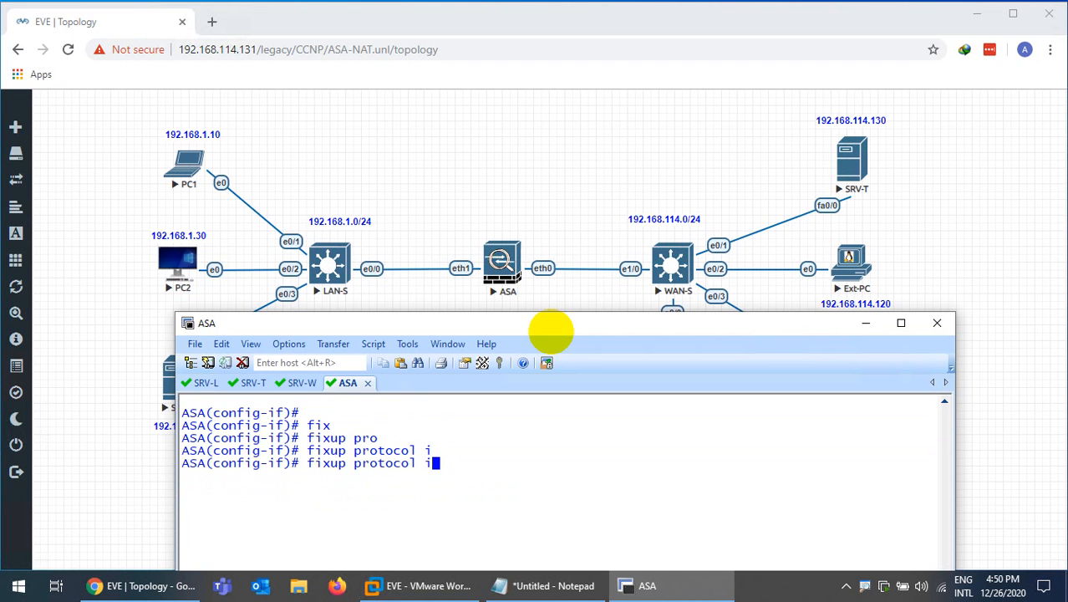
pyautogui.write('c')
pyautogui.press('Tab')
pyautogui.press('Return')
pyautogui.hotkey('ctrl', 'l')
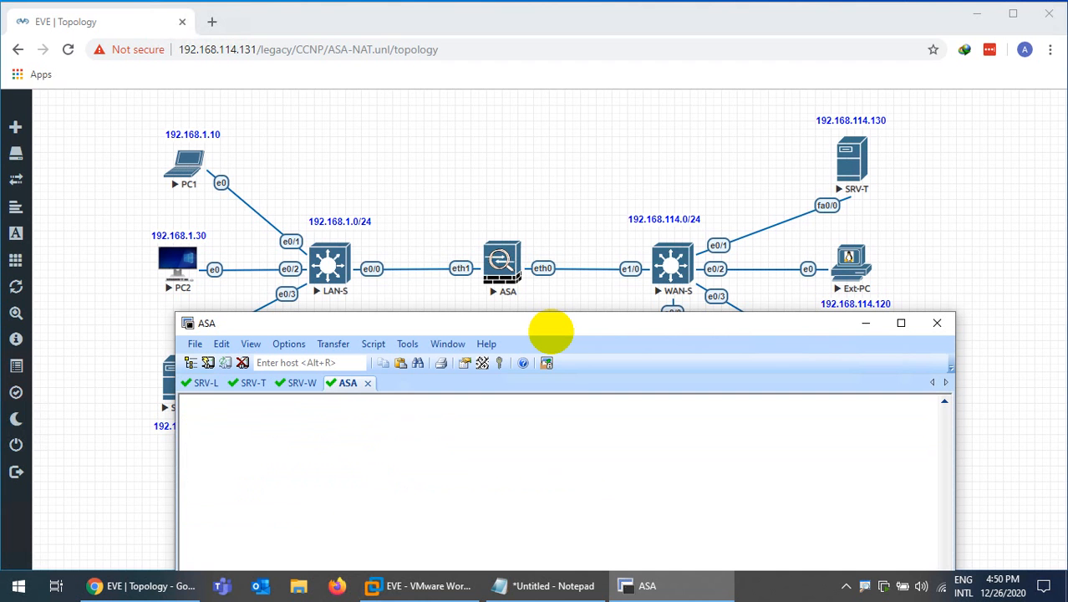
pyautogui.press('Return')
pyautogui.write('wr')
pyautogui.press('Return')
pyautogui.press('Return')
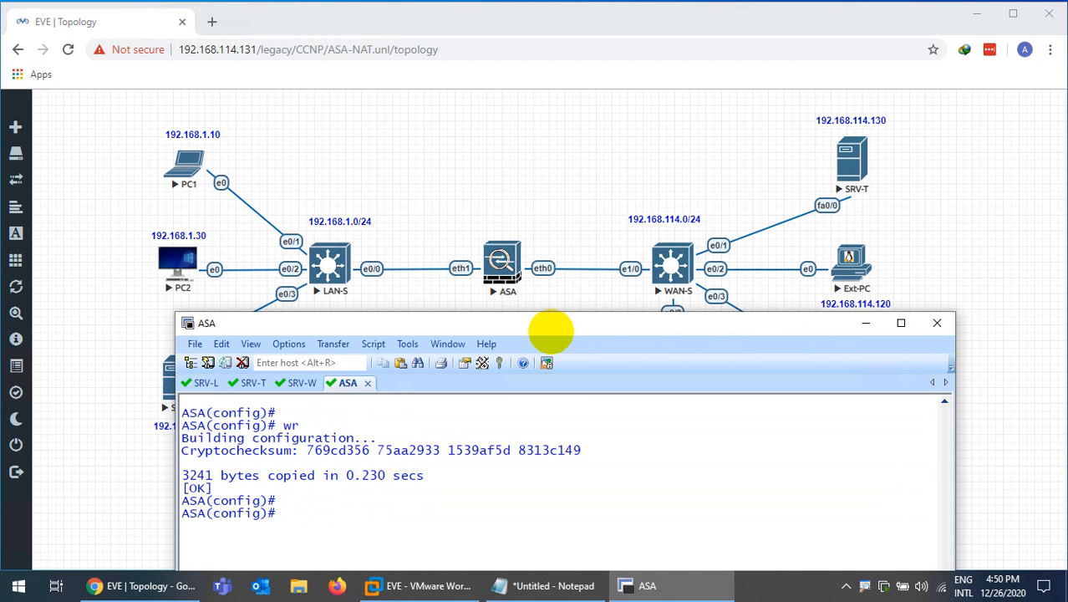
pyautogui.hotkey('ctrl', 'l')
# Ping 192.168.114.130 and 192.168.114.110 from the ASA
pyautogui.write('ping')
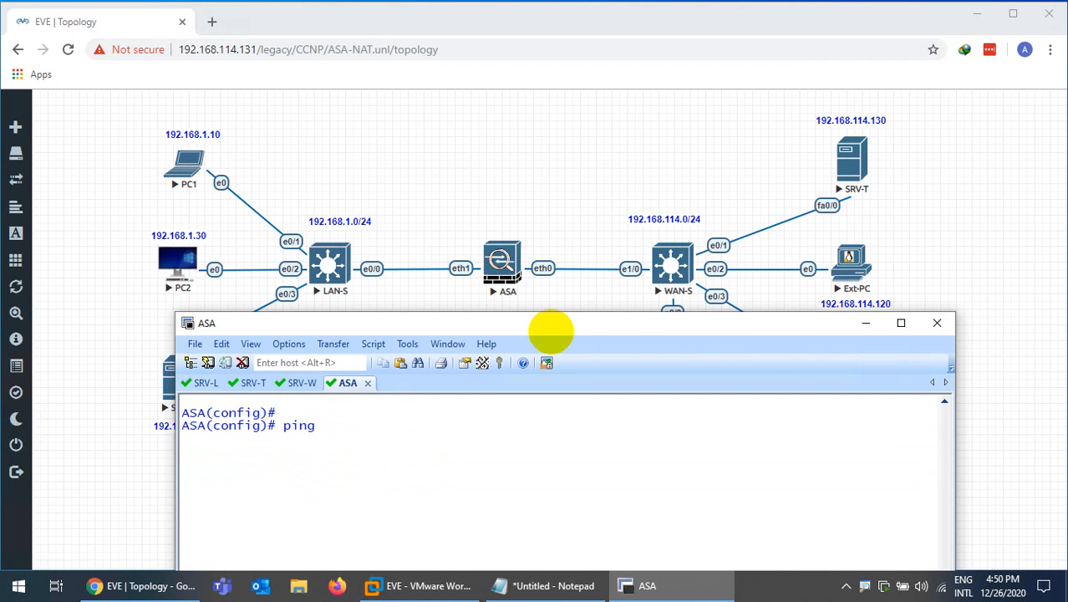
pyautogui.write(' 192.168.114.130')
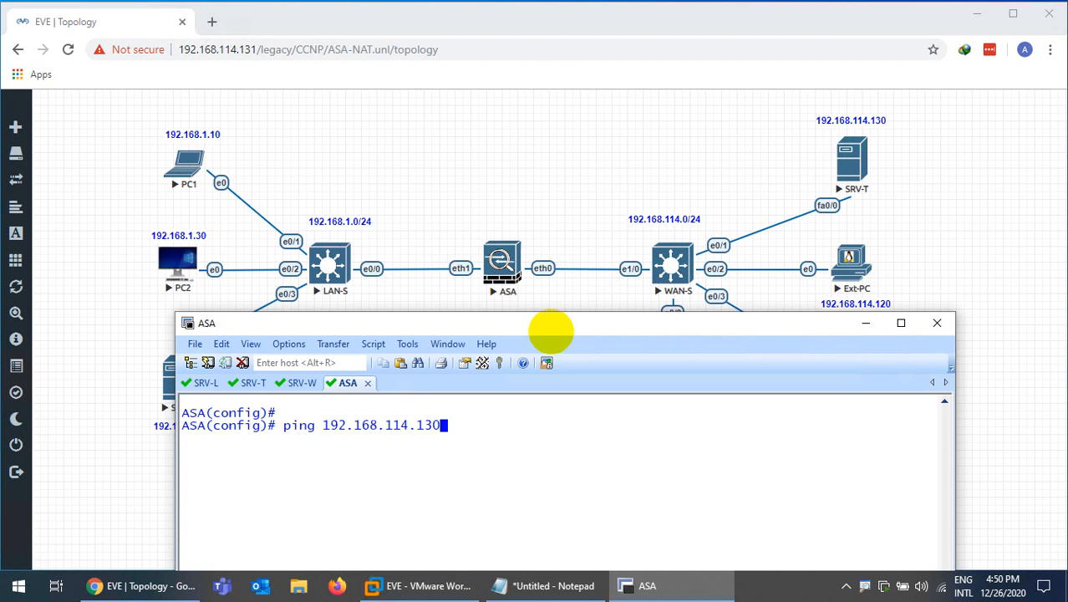
pyautogui.press('Return')
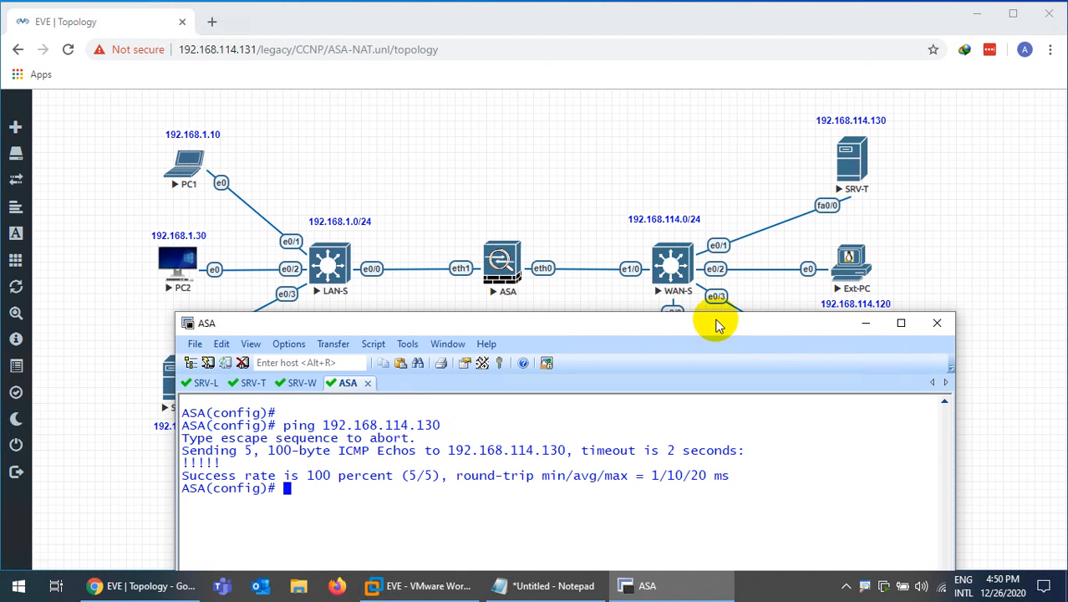
pyautogui.moveTo(710, 323); pyautogui.dragTo(724, 183)
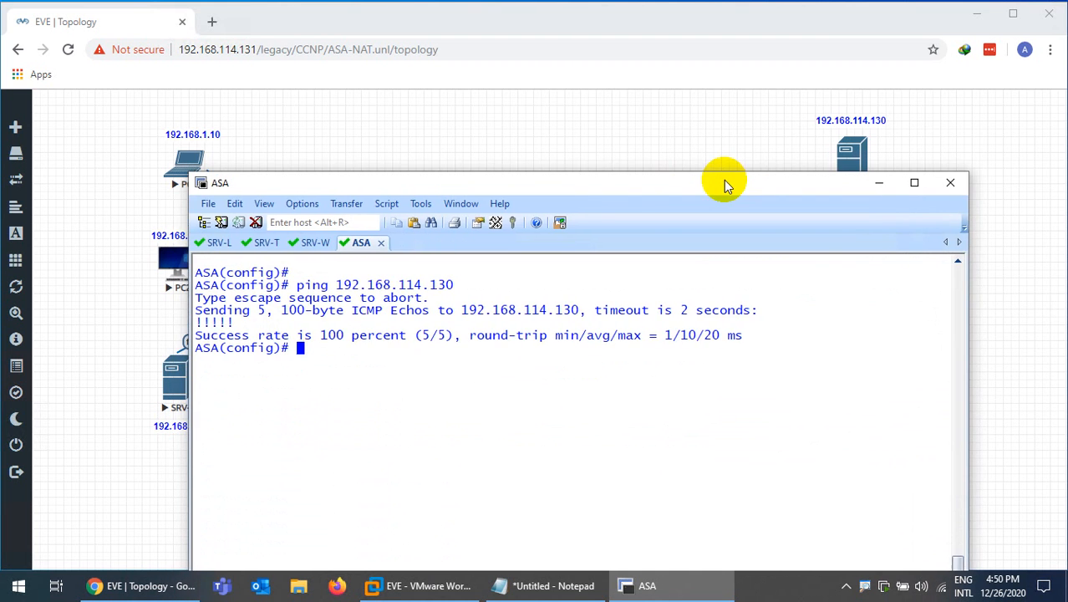
pyautogui.press('Up')
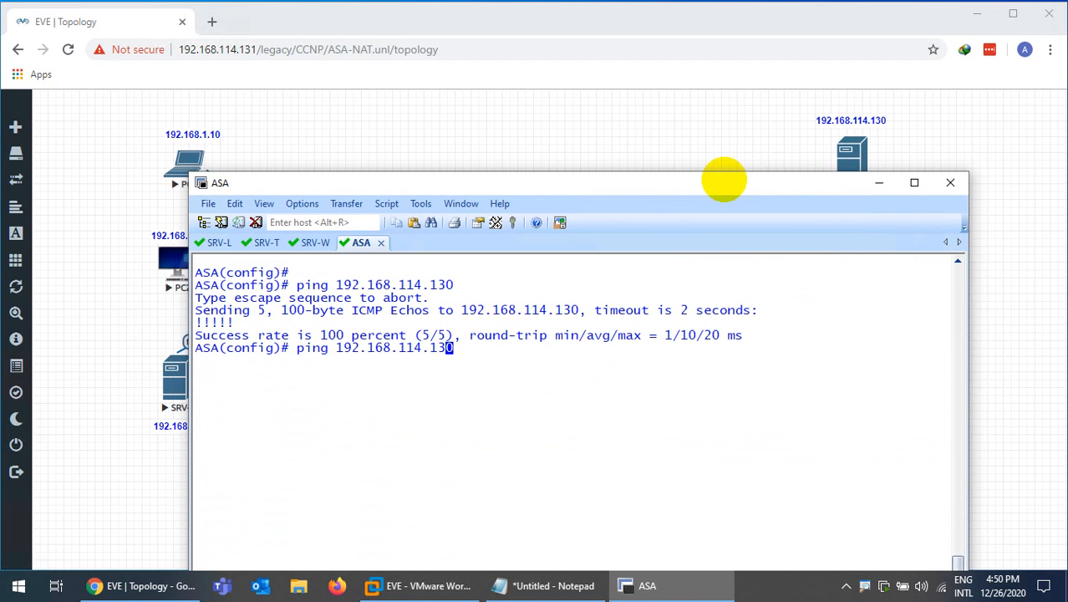
pyautogui.press('BackSpace')
pyautogui.write('100')
pyautogui.press('Return')
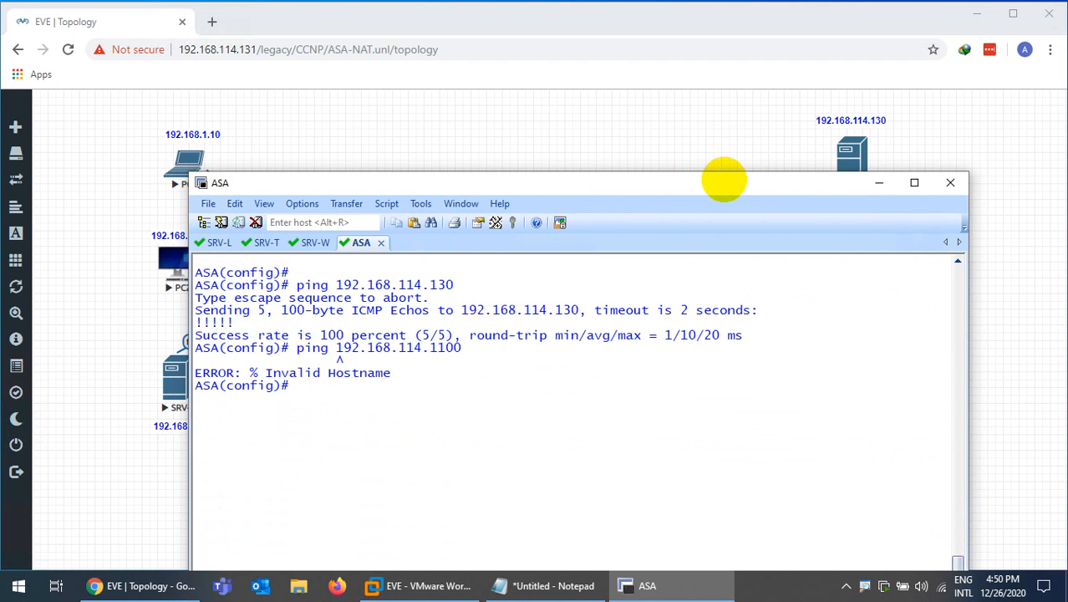
pyautogui.press('Up')
pyautogui.press('Left')
pyautogui.press('Delete')
pyautogui.press('Return')
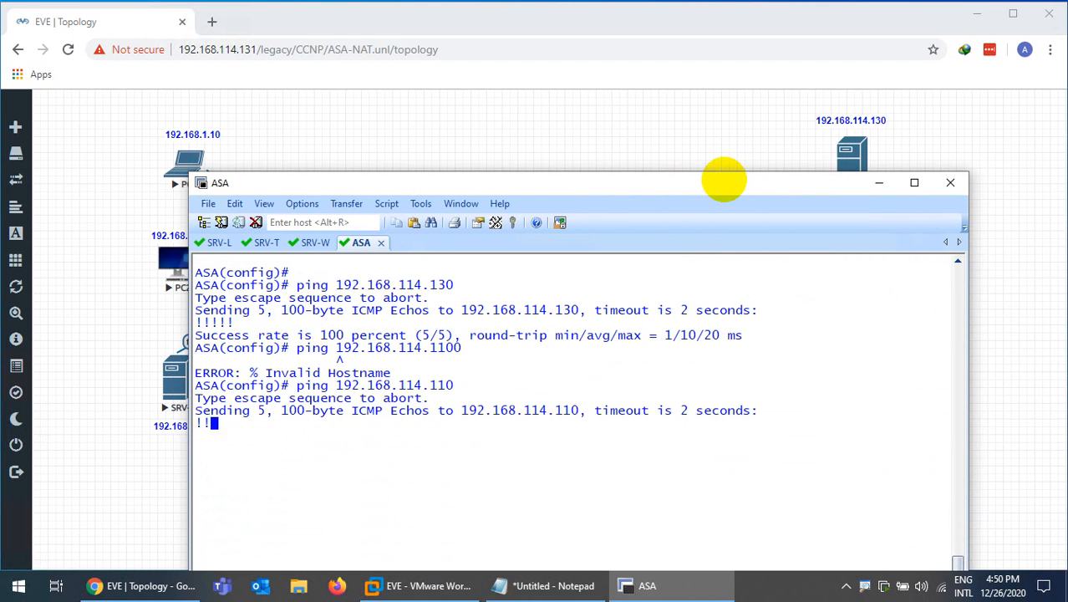
# Ping 192.168.1.20 from the ASA
pyautogui.moveTo(514, 194); pyautogui.dragTo(620, 143)
pyautogui.press('Up')
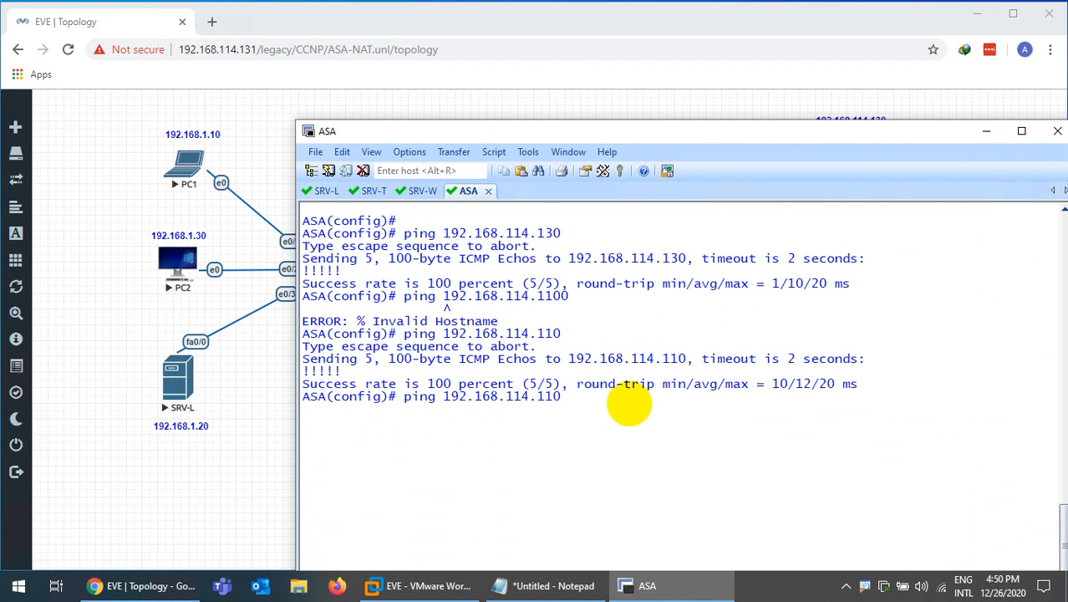
pyautogui.press('Left')
pyautogui.press('Left')
pyautogui.press('Left')
pyautogui.press('Left')
pyautogui.press('BackSpace')
pyautogui.press('BackSpace')
pyautogui.press('Right')
pyautogui.press('Right')
pyautogui.press('Right')
pyautogui.write('20')
pyautogui.press('Return')
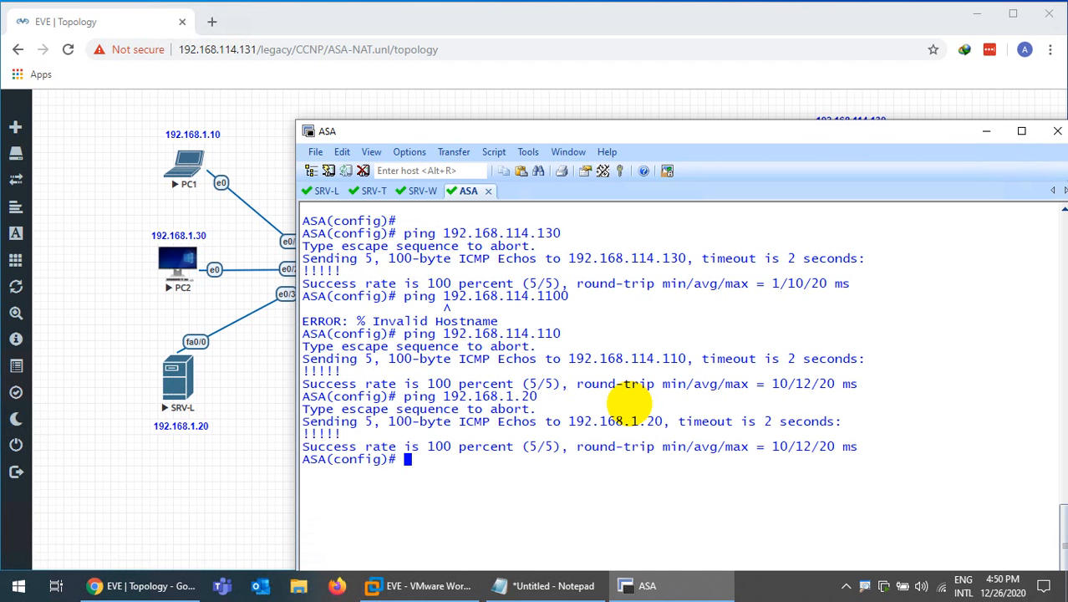
# Clear the screen and save the ASA configuration with wr
pyautogui.press('Return')
pyautogui.write('wr')
pyautogui.press('Return')
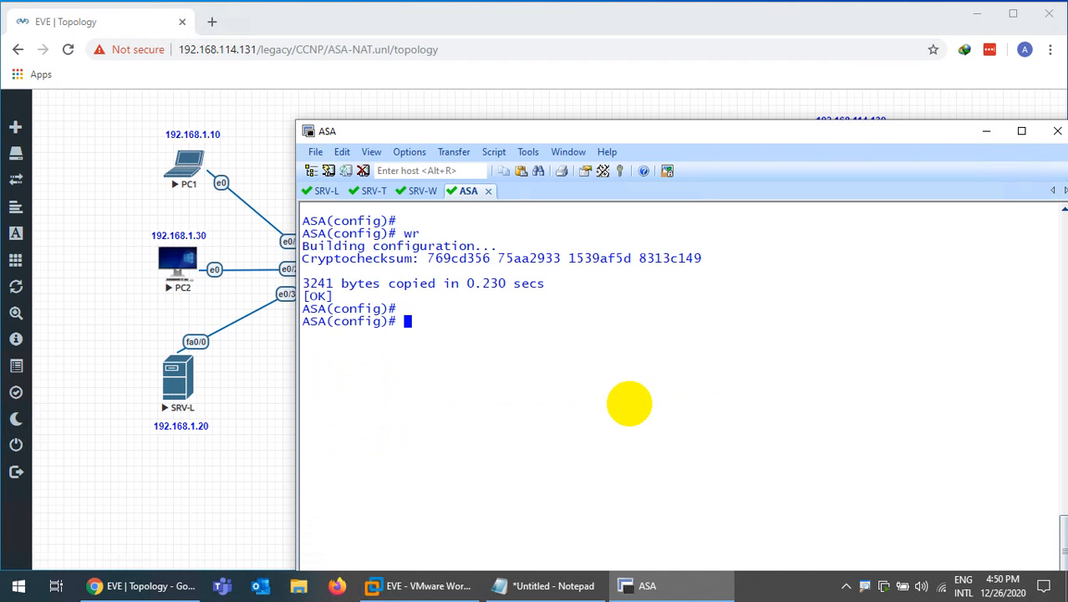
pyautogui.moveTo(606, 132); pyautogui.dragTo(610, 175)
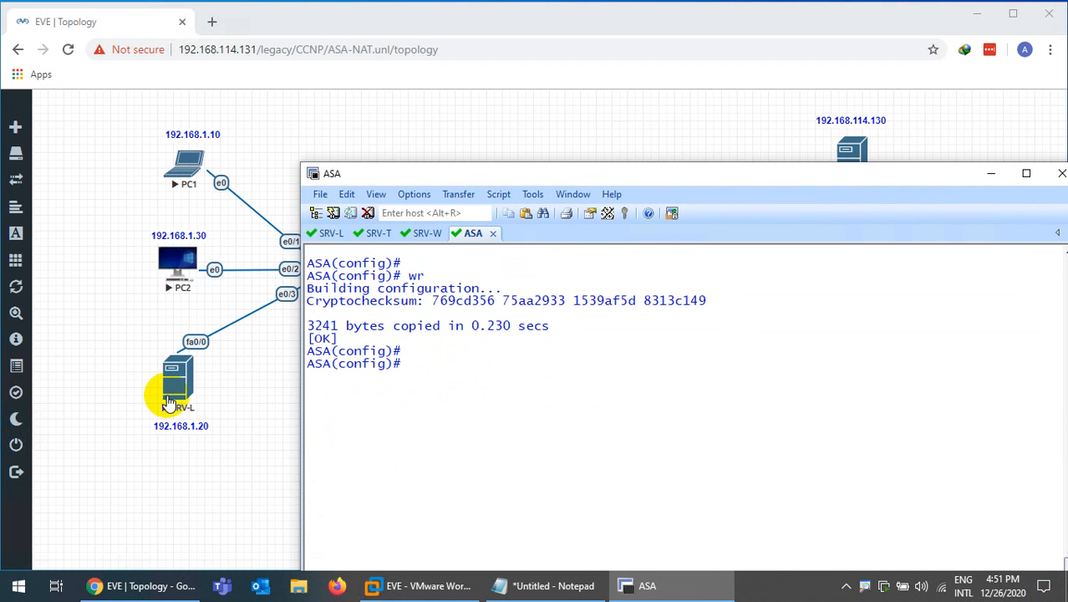
# On SRV-L, leave configuration mode and ping 192.168.114.130
pyautogui.click(331, 235)
pyautogui.write('ping')
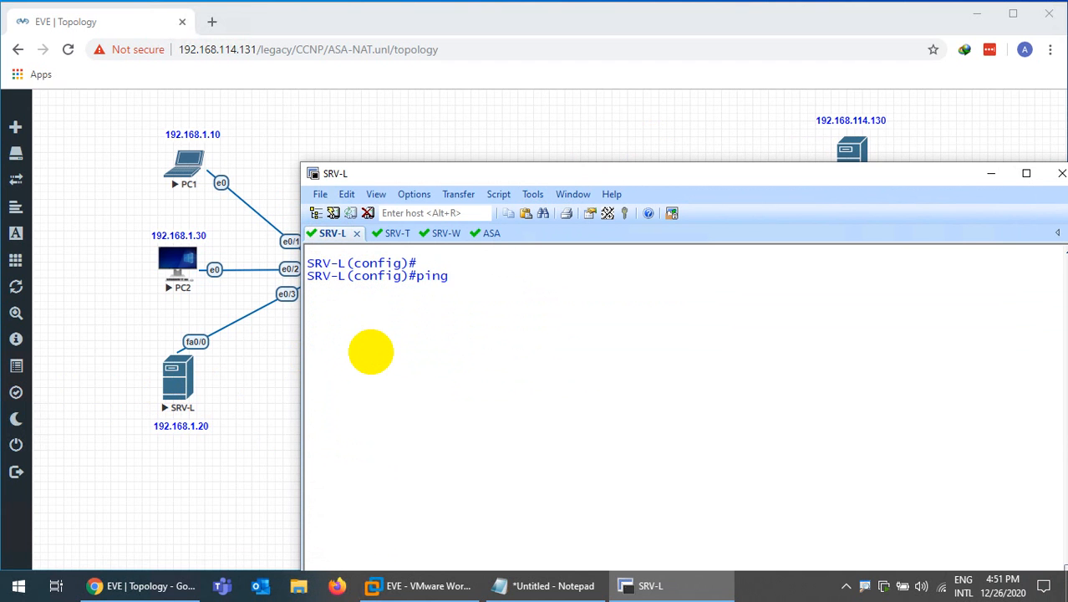
pyautogui.press('BackSpace')
pyautogui.press('BackSpace')
pyautogui.press('BackSpace')
pyautogui.hotkey('ctrl', 'z')
pyautogui.write('ping')
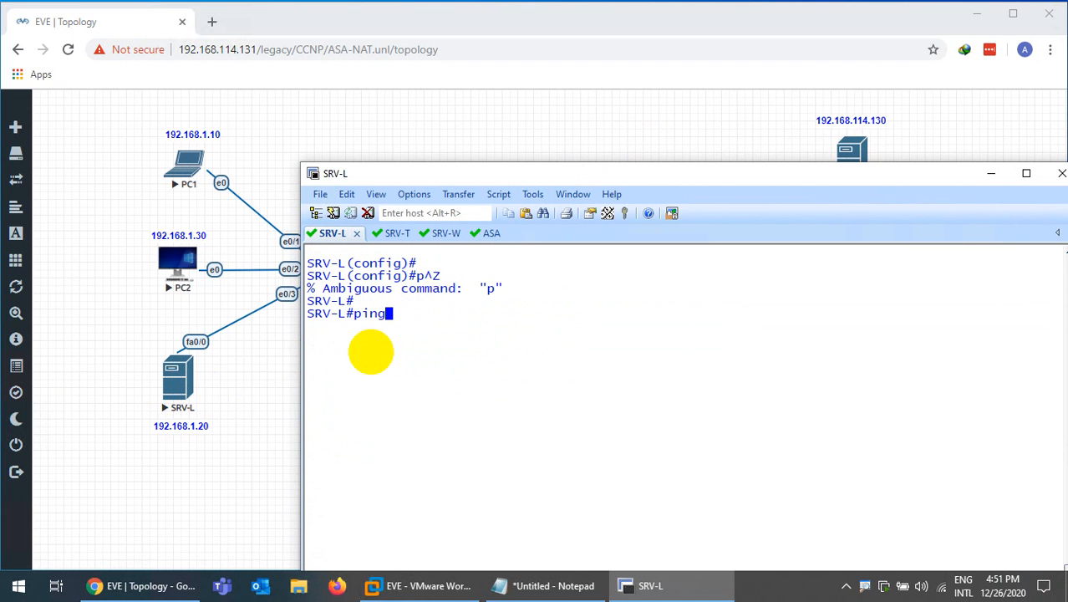
pyautogui.write('192.168.')
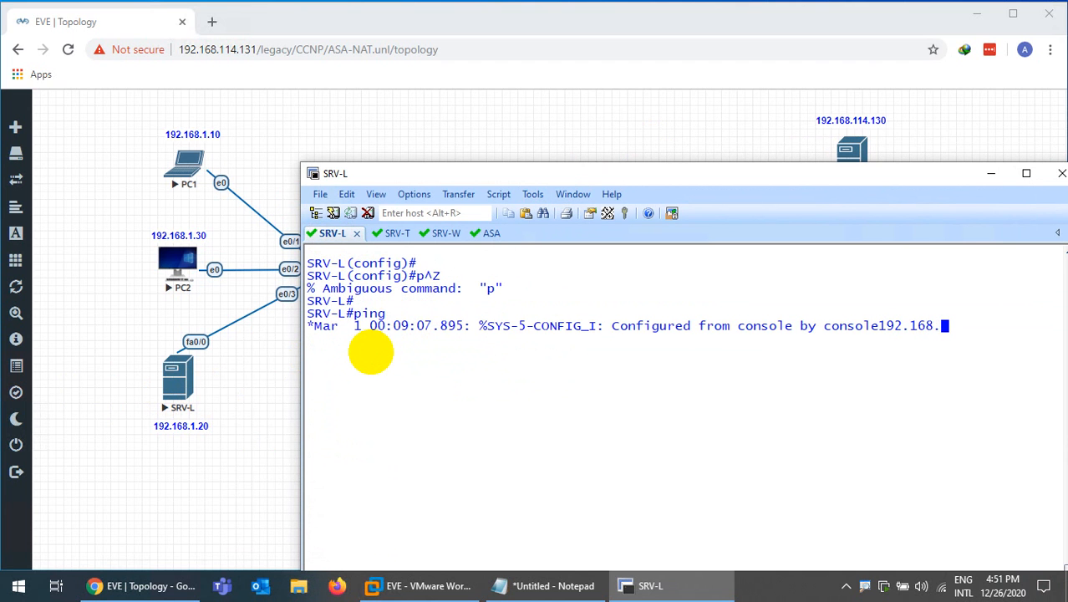
pyautogui.write('114.130')
pyautogui.press('Return')
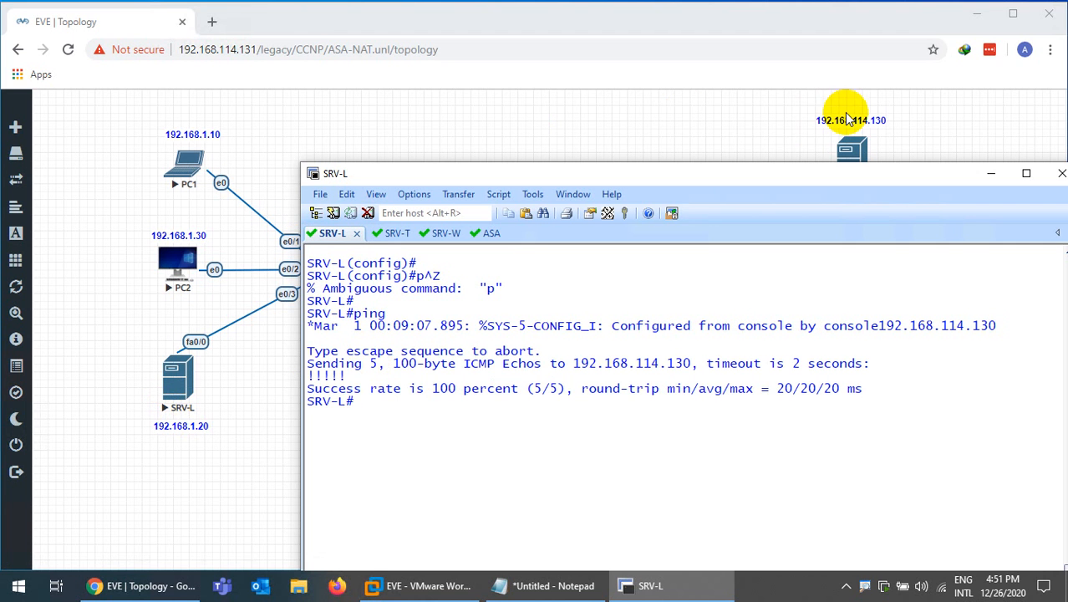
pyautogui.moveTo(680, 173)
pyautogui.mouseDown()
pyautogui.moveTo(663, 511)
pyautogui.moveTo(685, 183)
pyautogui.mouseUp()
# Ping 192.168.114.110 from SRV-L
pyautogui.press('Up')
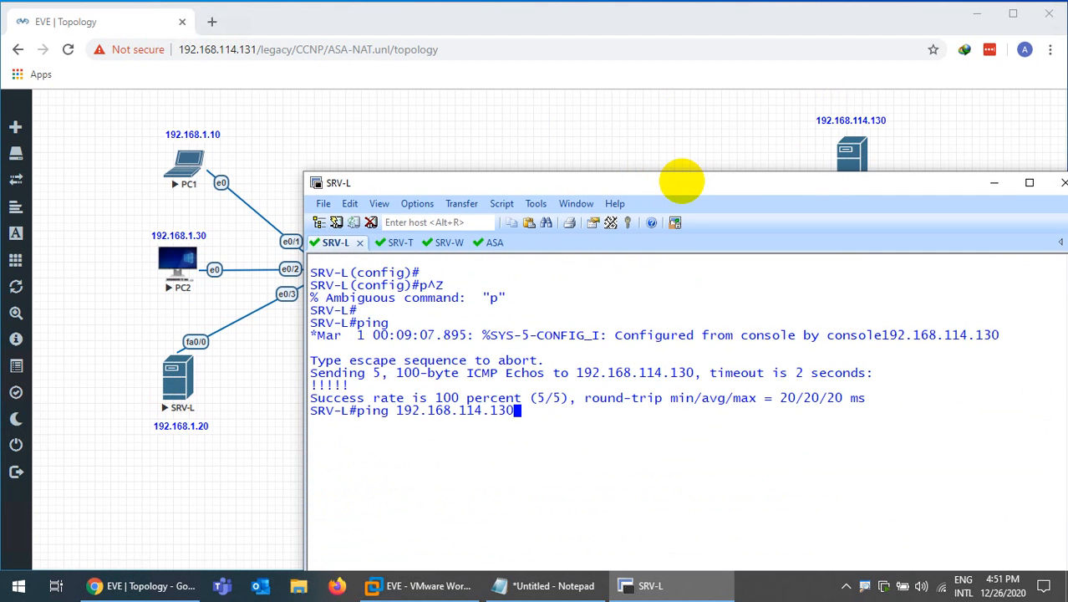
pyautogui.write('1')
pyautogui.press('Return')
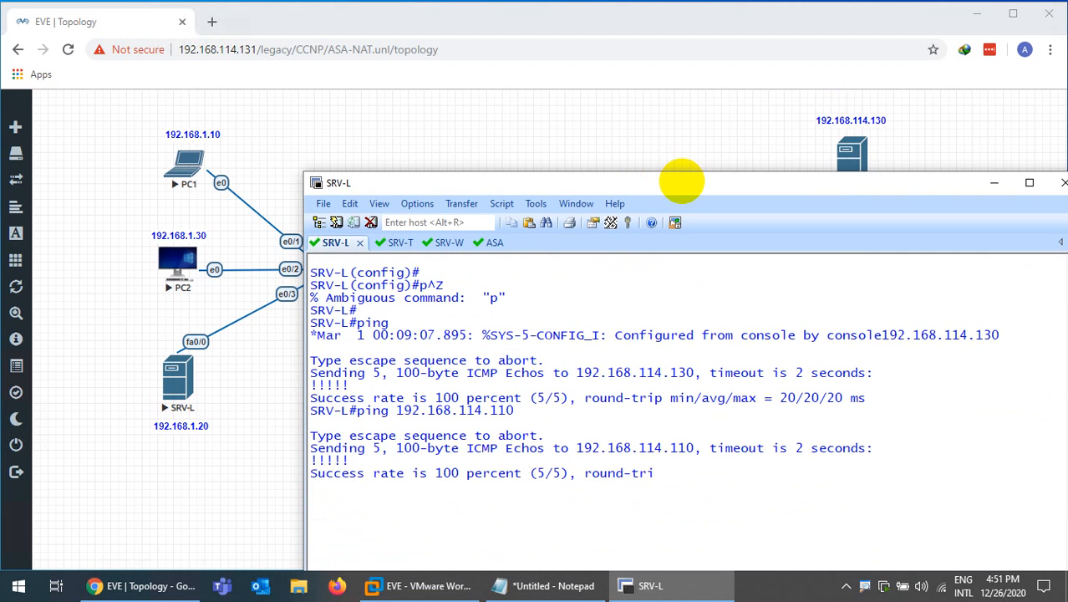
pyautogui.hotkey('ctrl', 'l')
# Save the SRV-L configuration with wr and minimize SecureCRT to show the topology
pyautogui.press('Return')
pyautogui.press('Return')
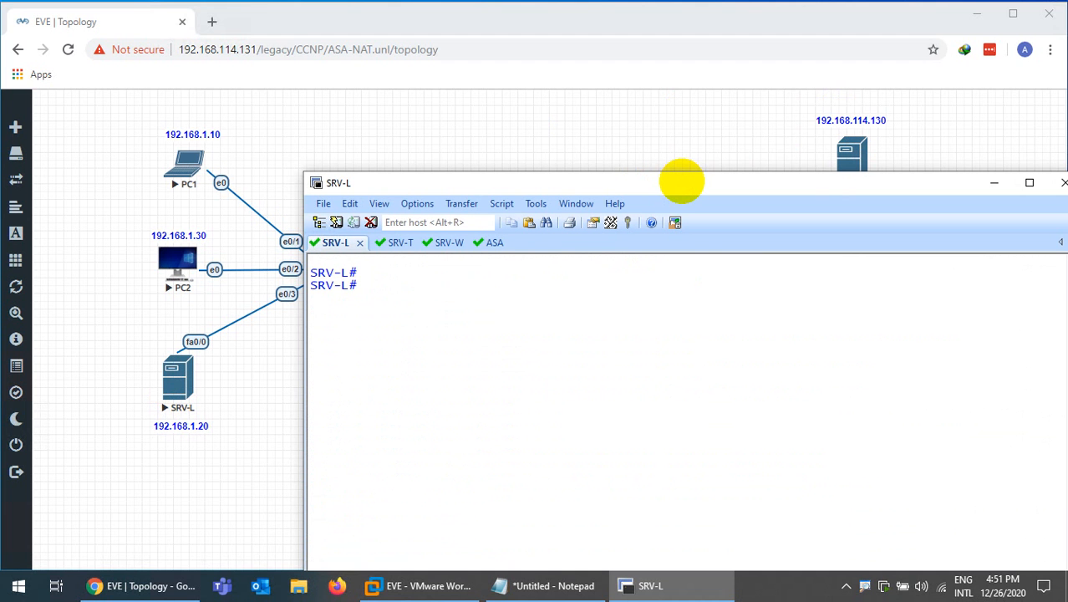
pyautogui.write('wr')
pyautogui.press('Return')
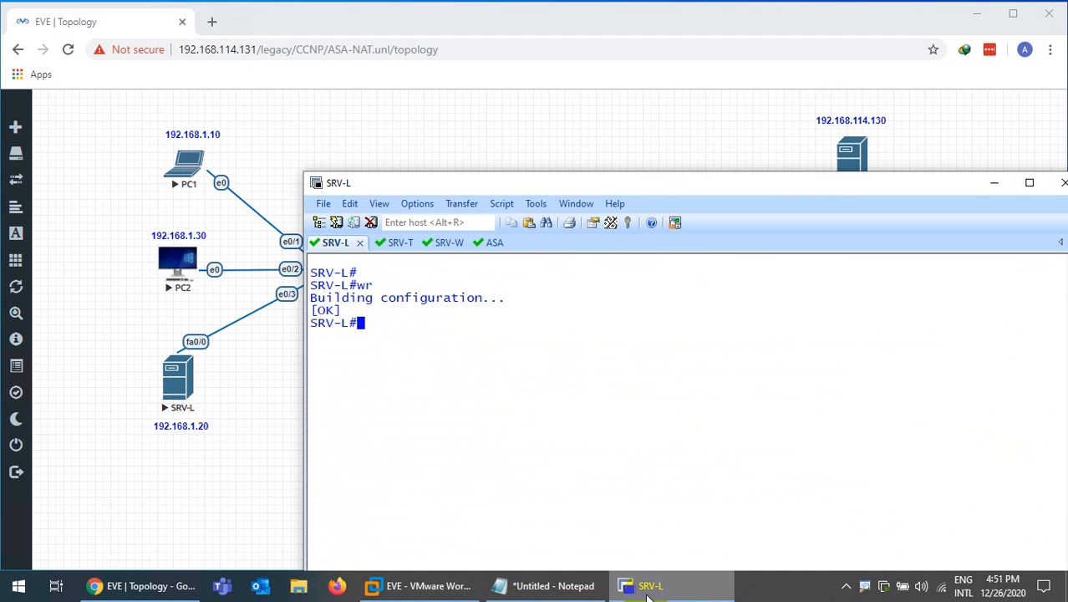
pyautogui.click(629, 585)
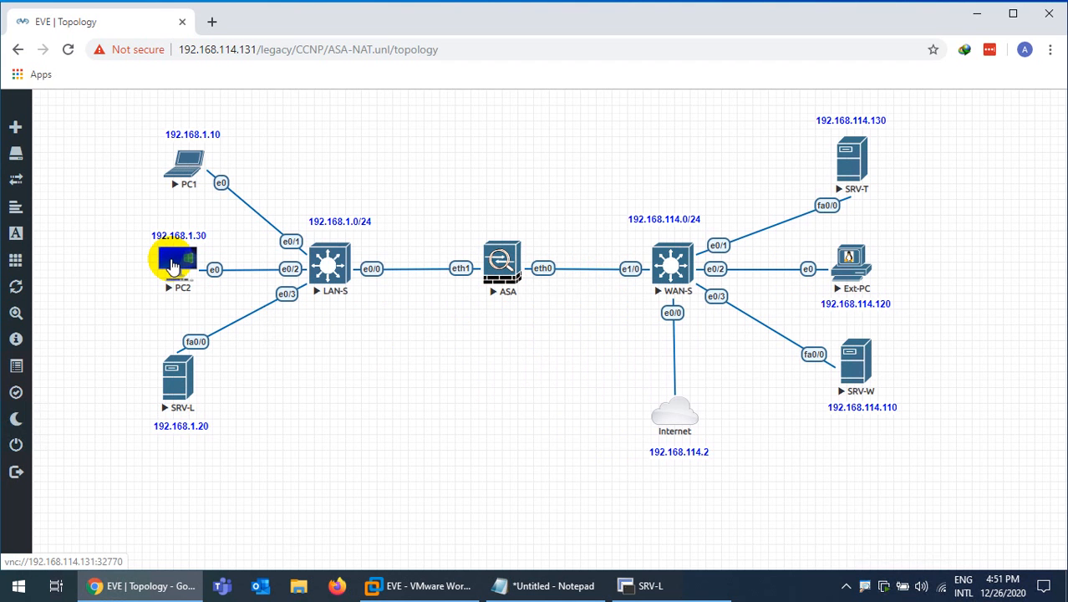
# Launch PC2's console from the topology via the ultravnc_wrapper.bat launcher
pyautogui.click(680, 590)
pyautogui.click(680, 591)
pyautogui.click(178, 262)
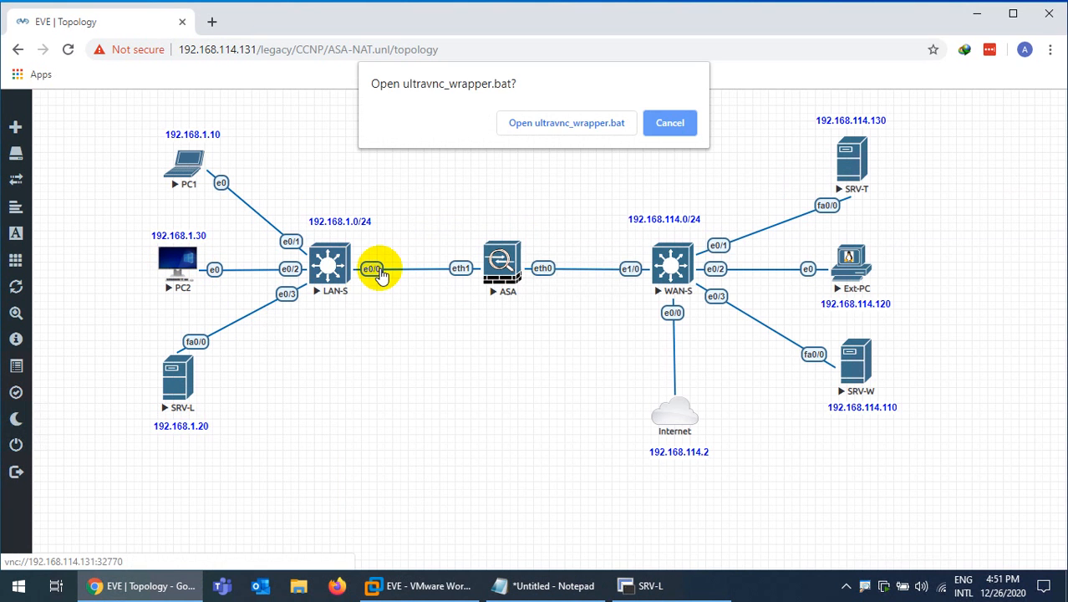
pyautogui.click(527, 130)
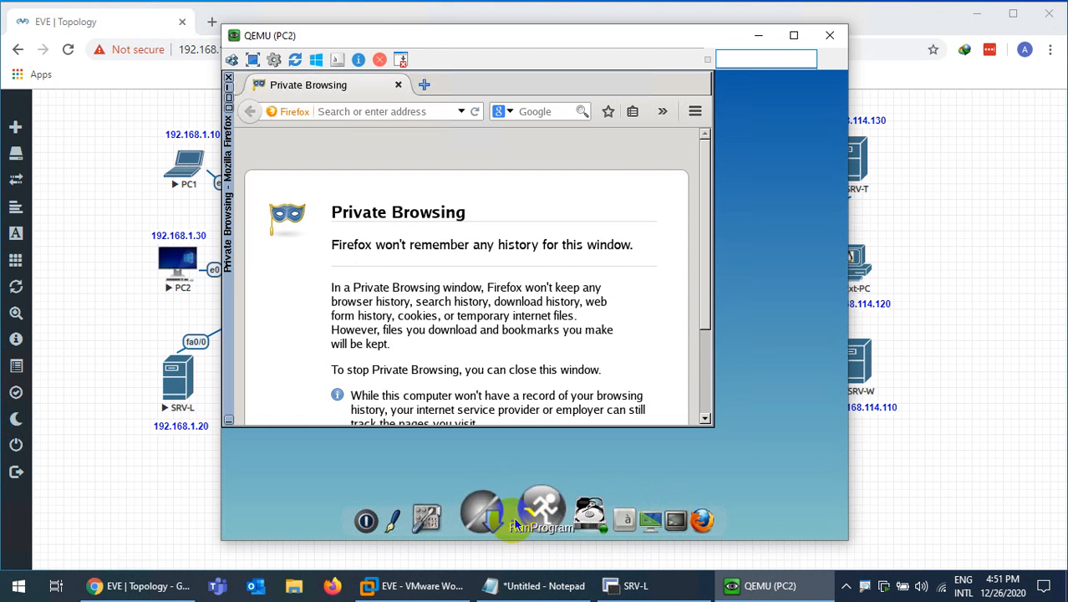
# Set PC2's eth0 to 192.168.1.30/24, gateway 192.168.1.100, nameserver 8.8.8.8, saved and applied
pyautogui.click(476, 525)
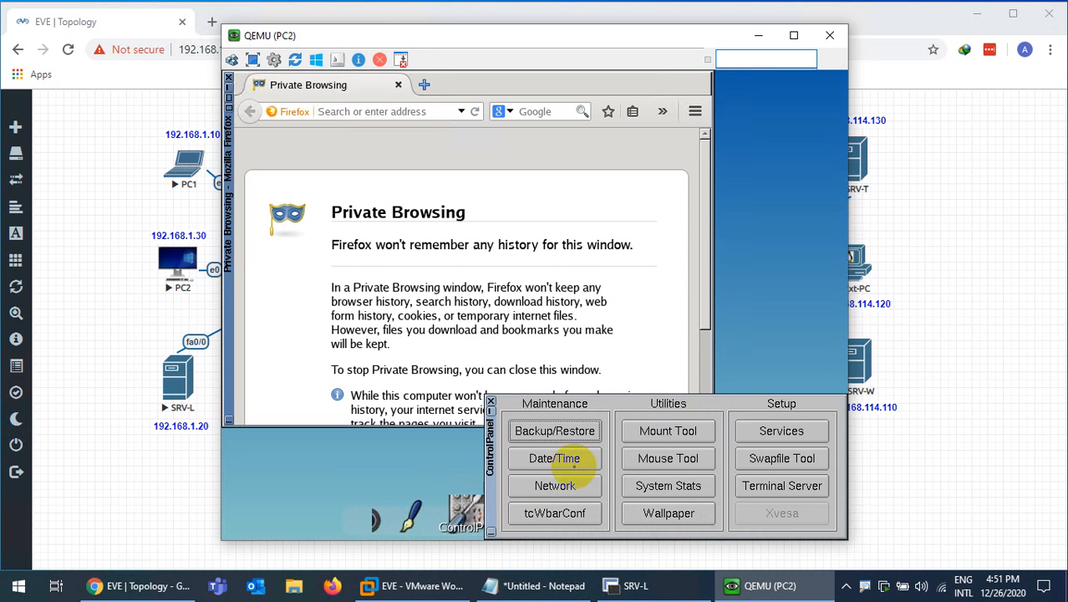
pyautogui.click(555, 485)
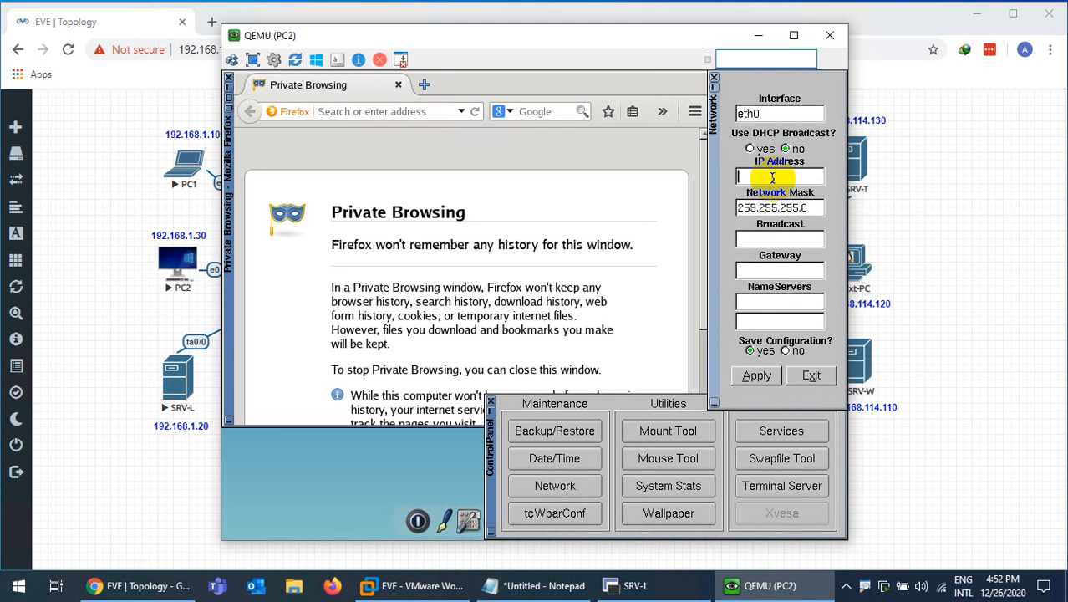
pyautogui.write('192.168.1.30')
pyautogui.click(765, 239)
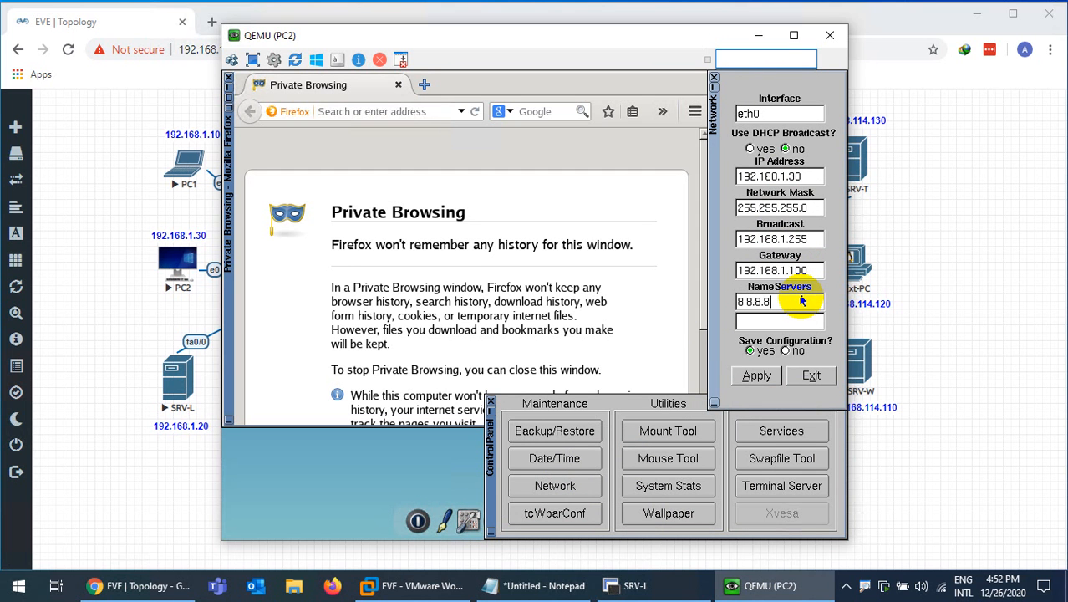
pyautogui.click(750, 350)
pyautogui.click(756, 376)
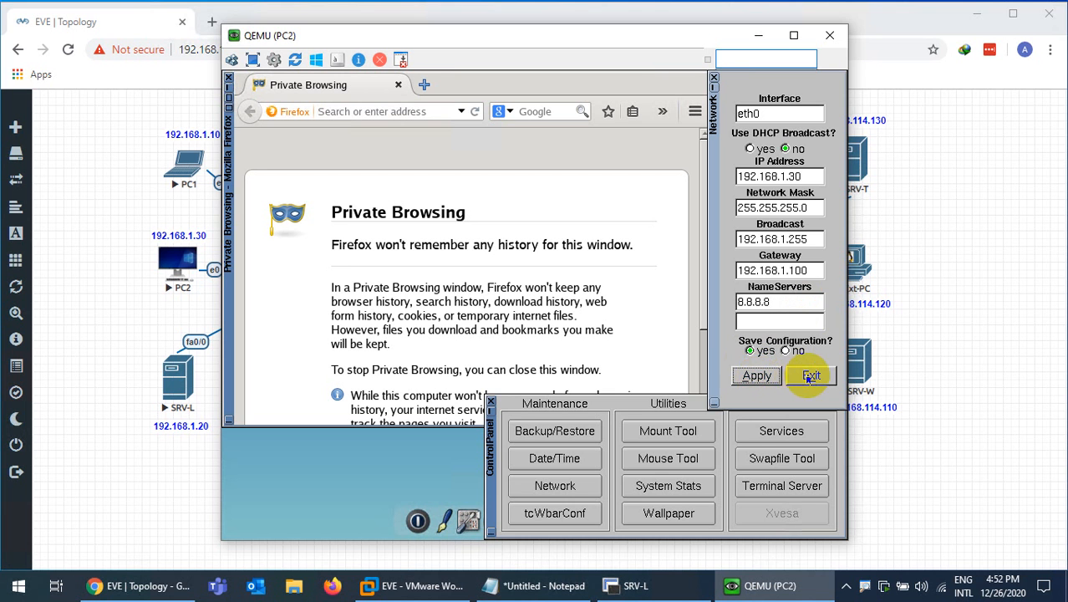
pyautogui.click(810, 377)
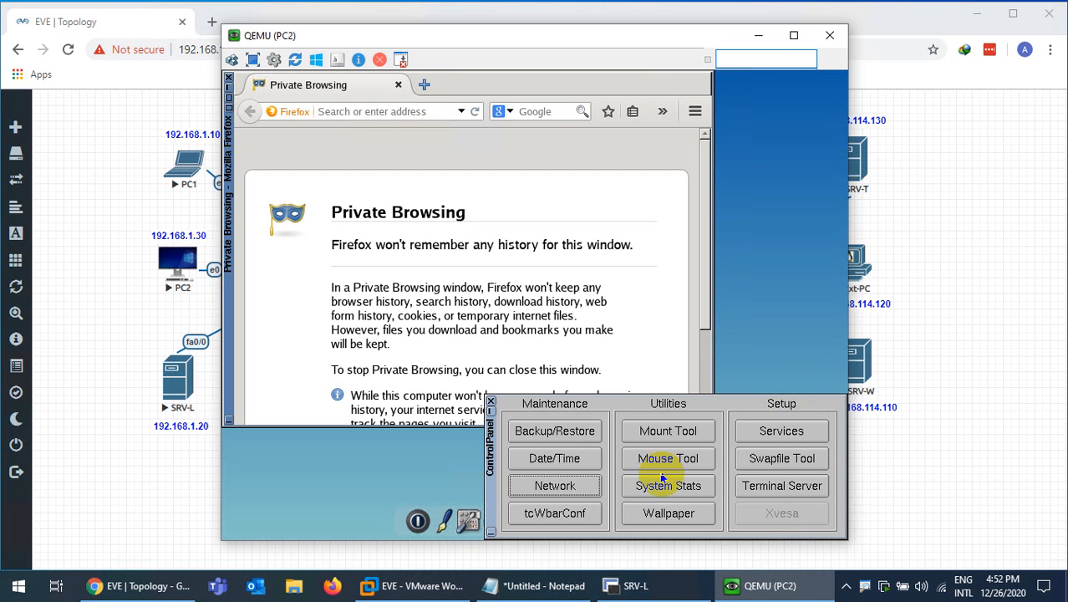
# Open a terminal on PC2 and check its 192.168.1.30 address with ifconfig
pyautogui.click(491, 403)
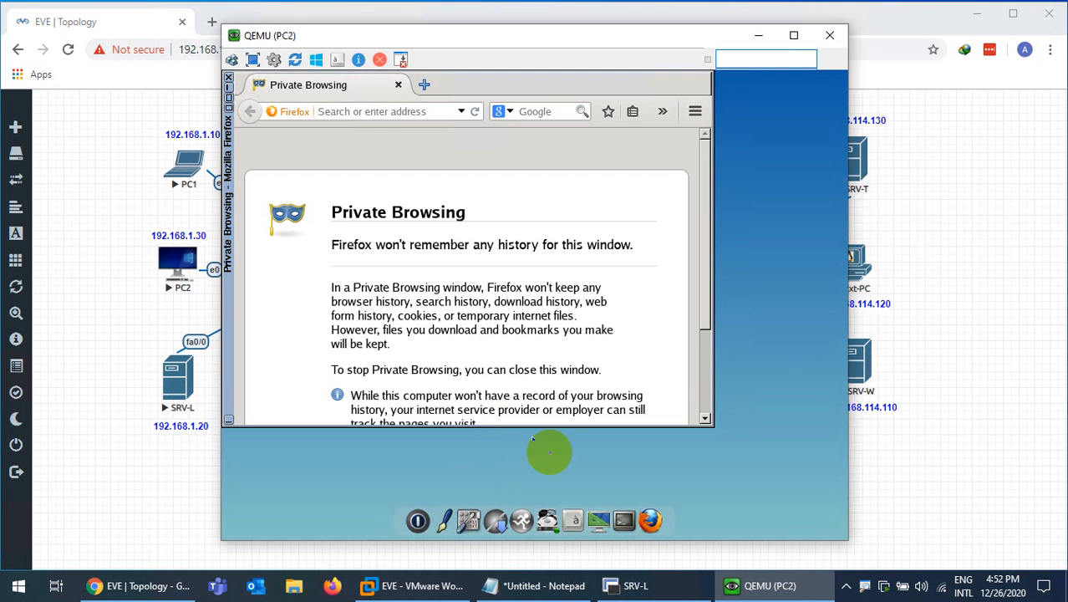
pyautogui.click(623, 517)
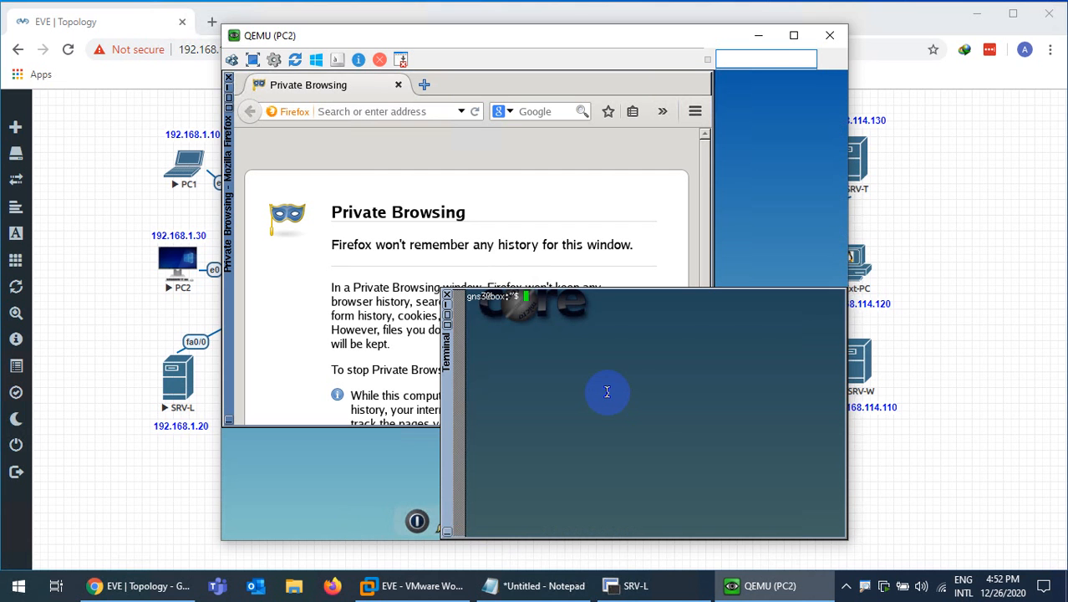
pyautogui.write('ifconfig')
pyautogui.press('Return')
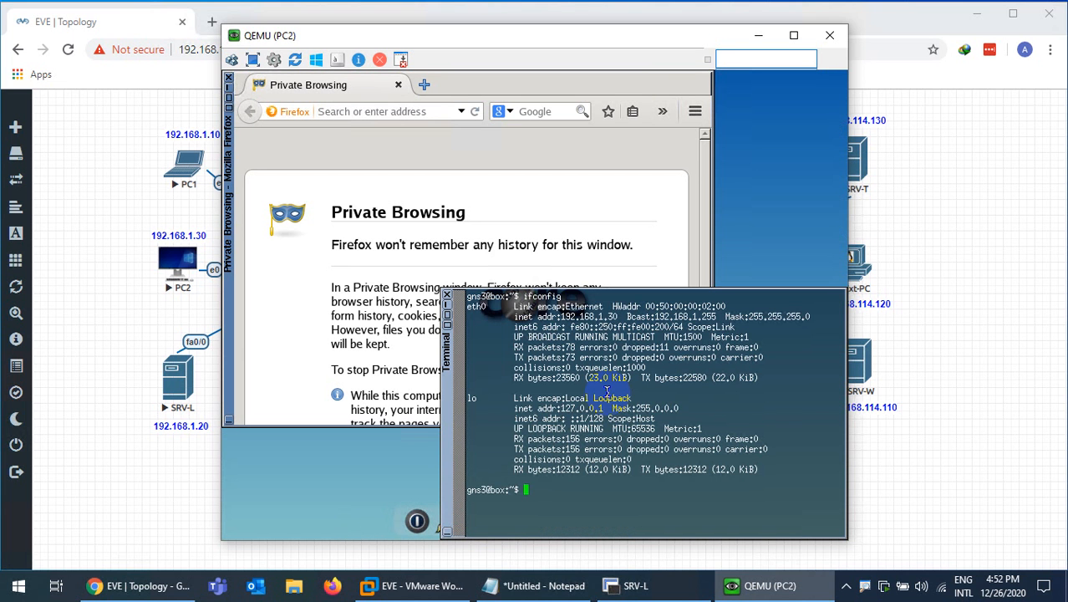
pyautogui.hotkey('ctrl', 'l')
pyautogui.press('Return')
# Ping 192.168.114.130 and 192.168.114.110 from PC2, then minimize its console
pyautogui.write('pai')
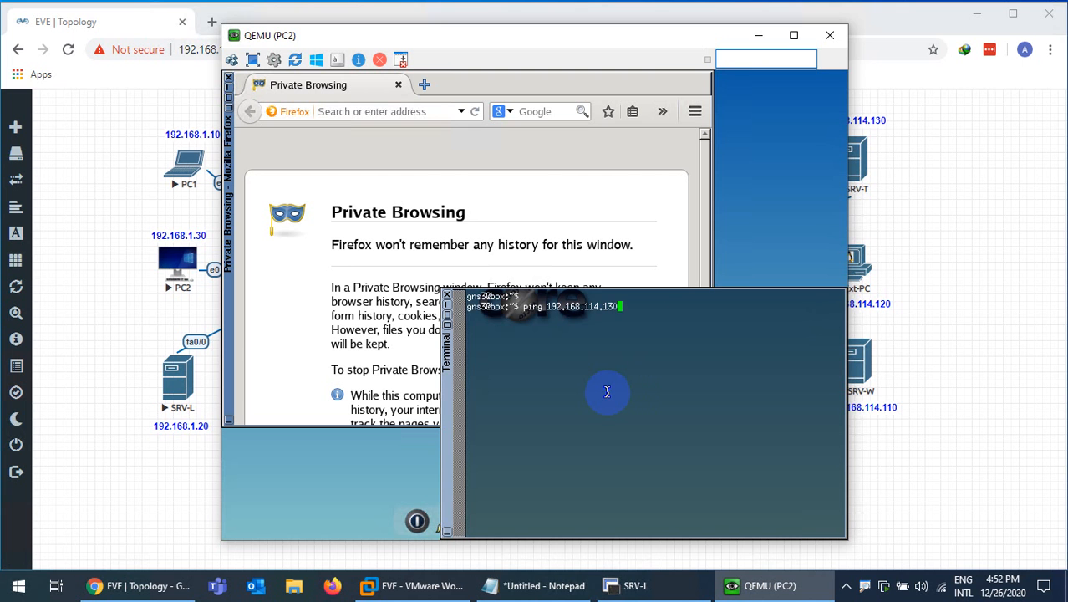
pyautogui.press('Return')
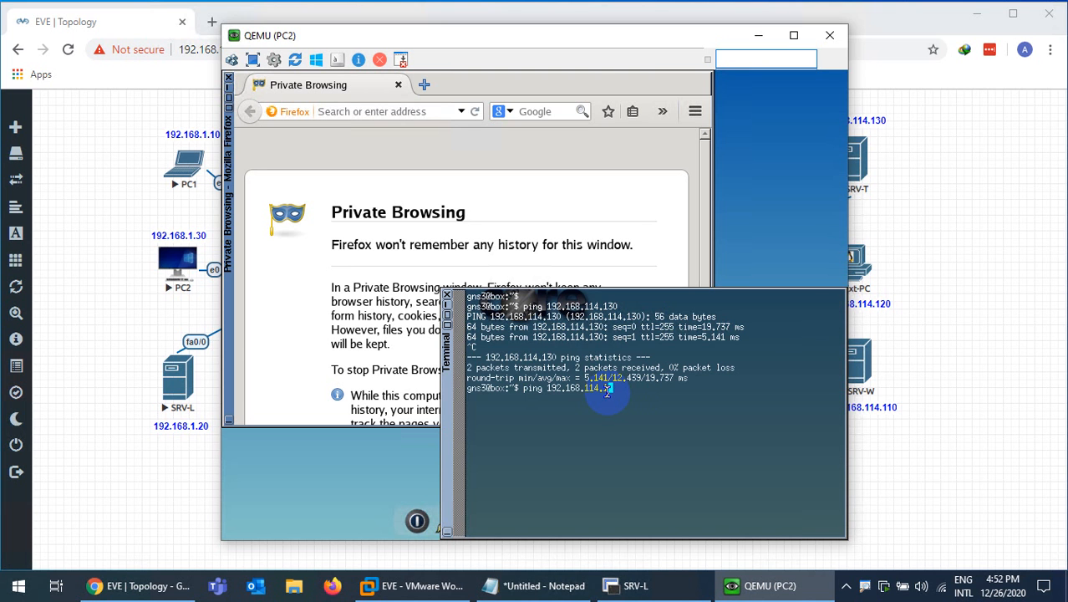
pyautogui.write('10')
pyautogui.press('Return')
pyautogui.hotkey('ctrl', 'c')
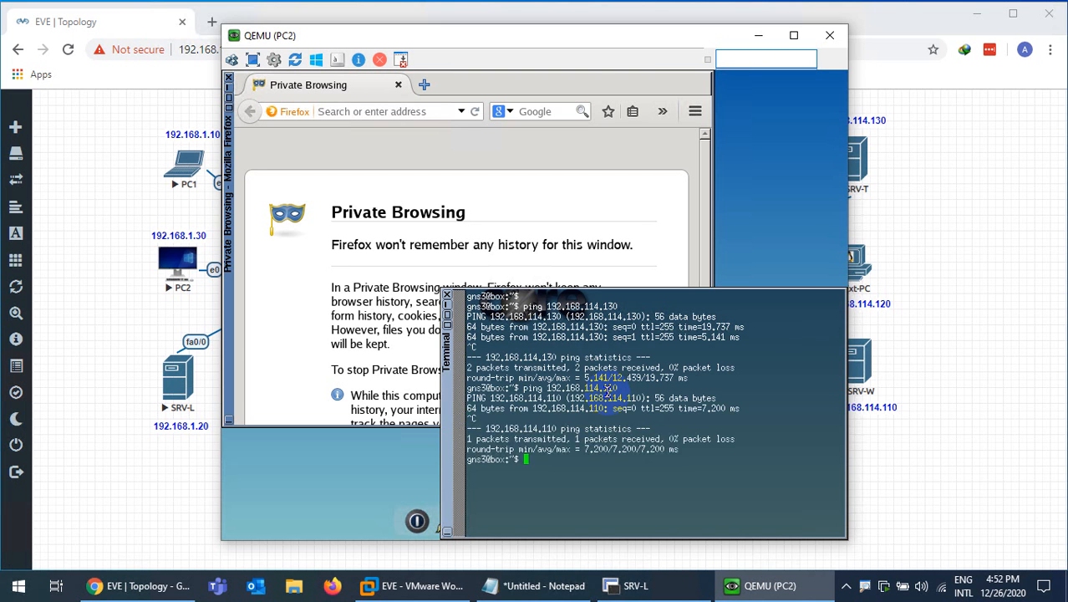
pyautogui.click(757, 585)
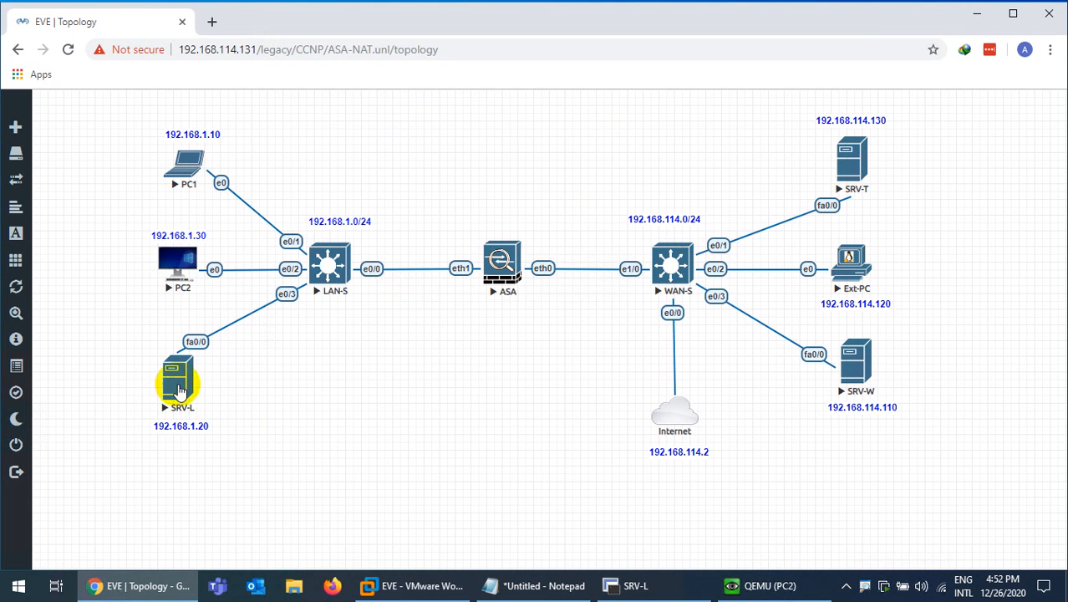
# In PC2's Firefox, load SRV-L's page at 192.168.1.20 and log in as admin
pyautogui.click(767, 588)
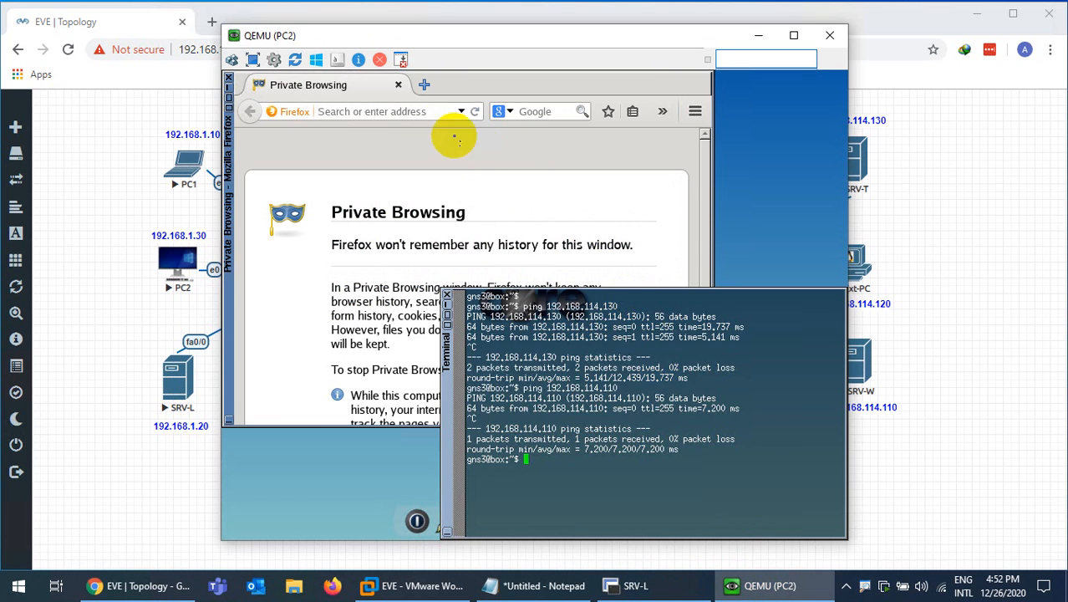
pyautogui.click(416, 109)
pyautogui.write('192.168.1.20')
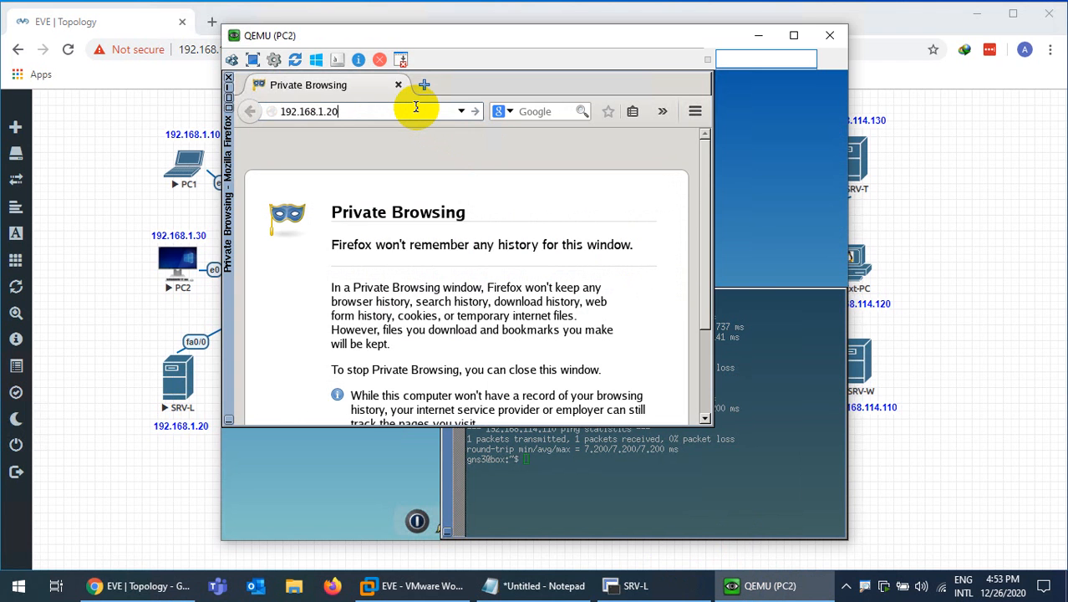
pyautogui.press('Return')
pyautogui.write('admin')
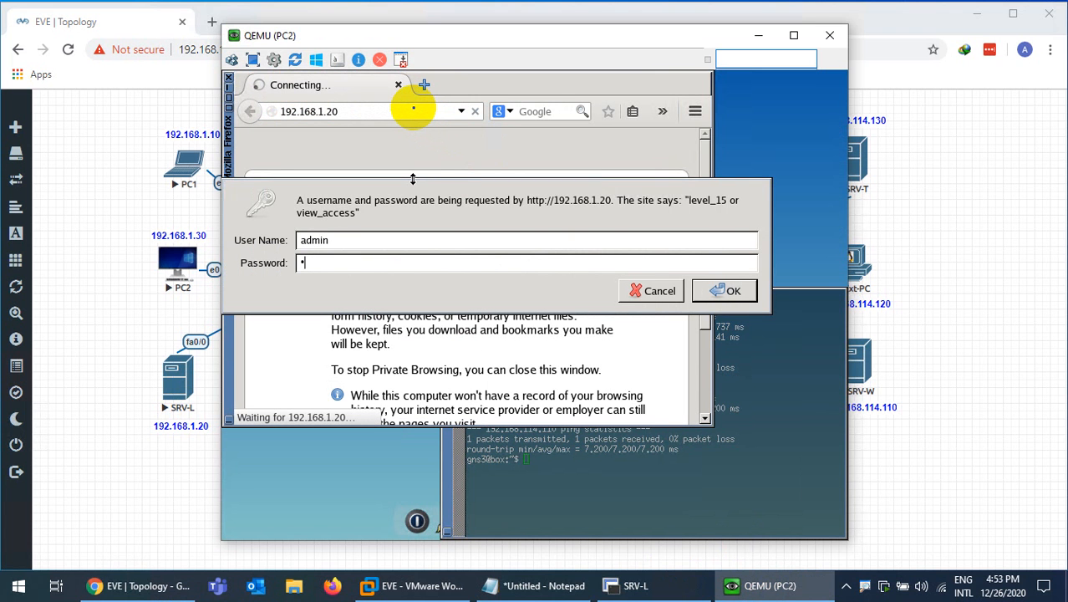
pyautogui.press('Return')
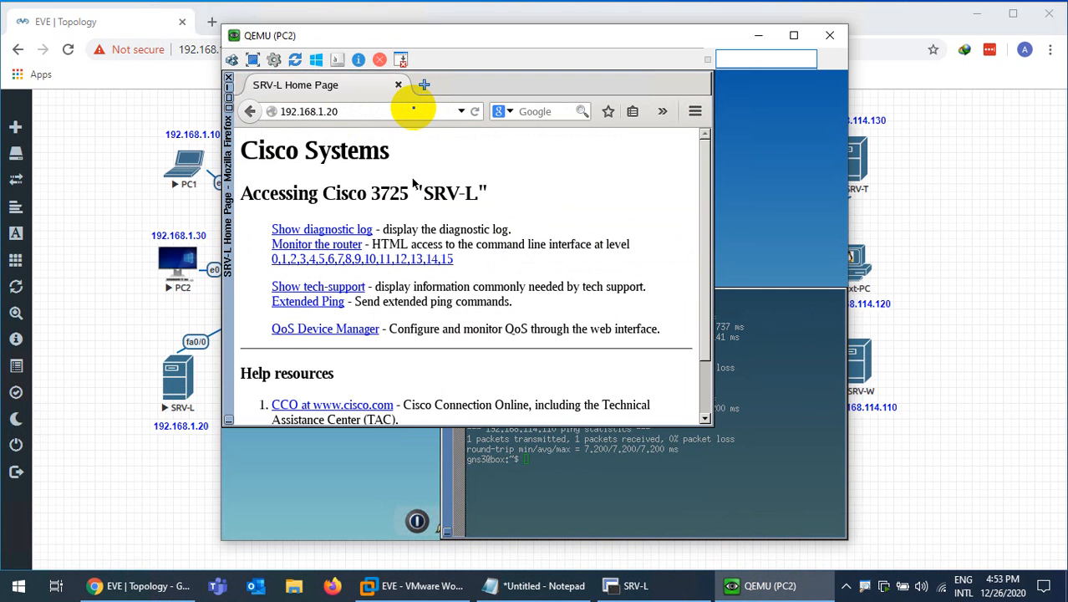
pyautogui.moveTo(375, 193); pyautogui.dragTo(460, 194)
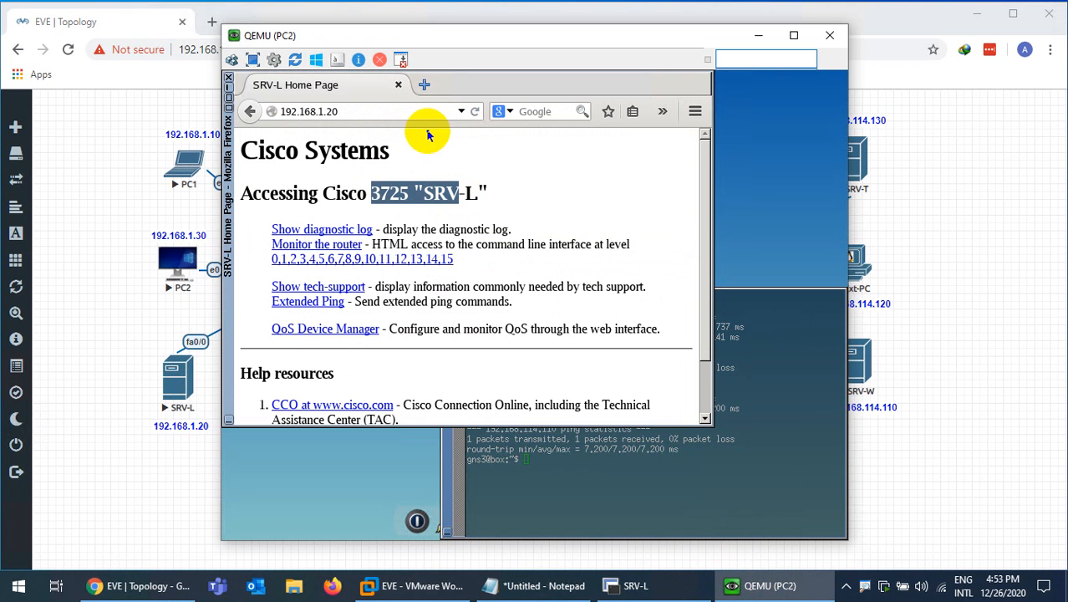
# Load SRV-T's page at 192.168.114.130 and log in as admin
pyautogui.click(374, 113)
pyautogui.press('BackSpace')
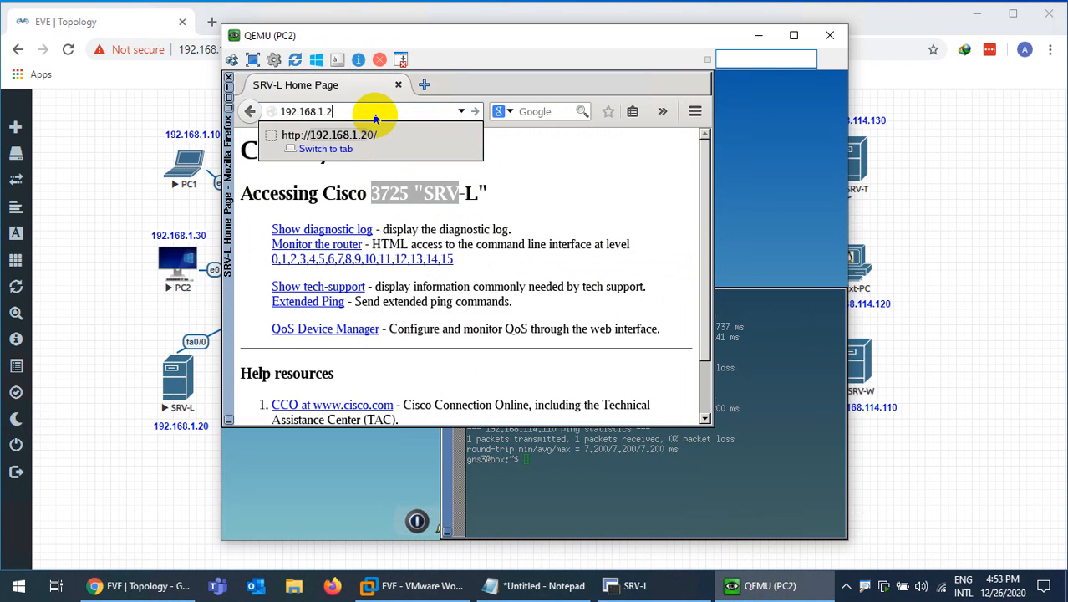
pyautogui.write('14')
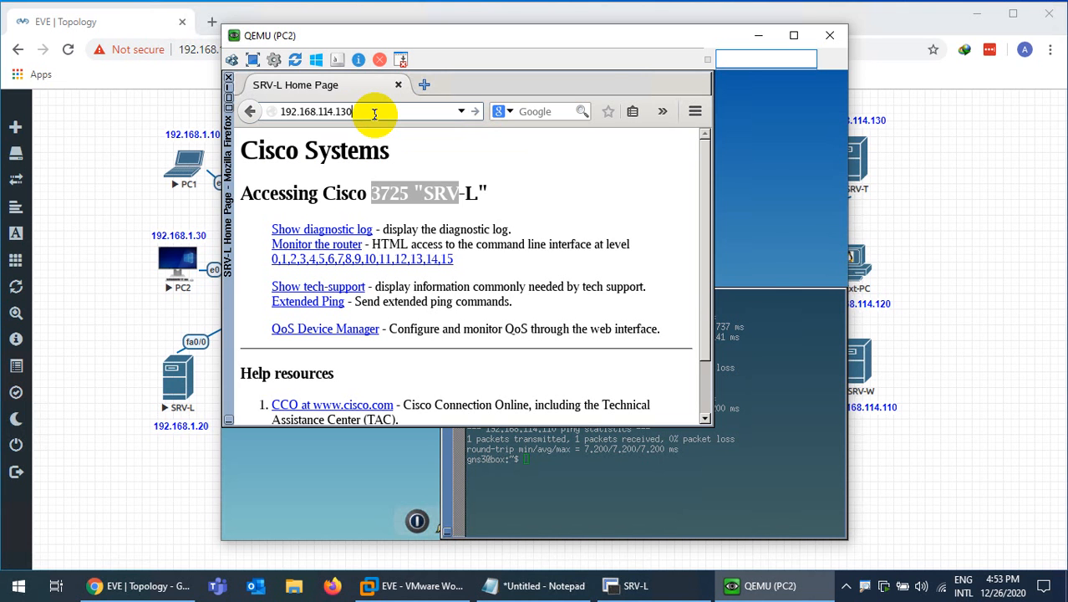
pyautogui.press('Return')
pyautogui.write('admin')
pyautogui.press('Tab')
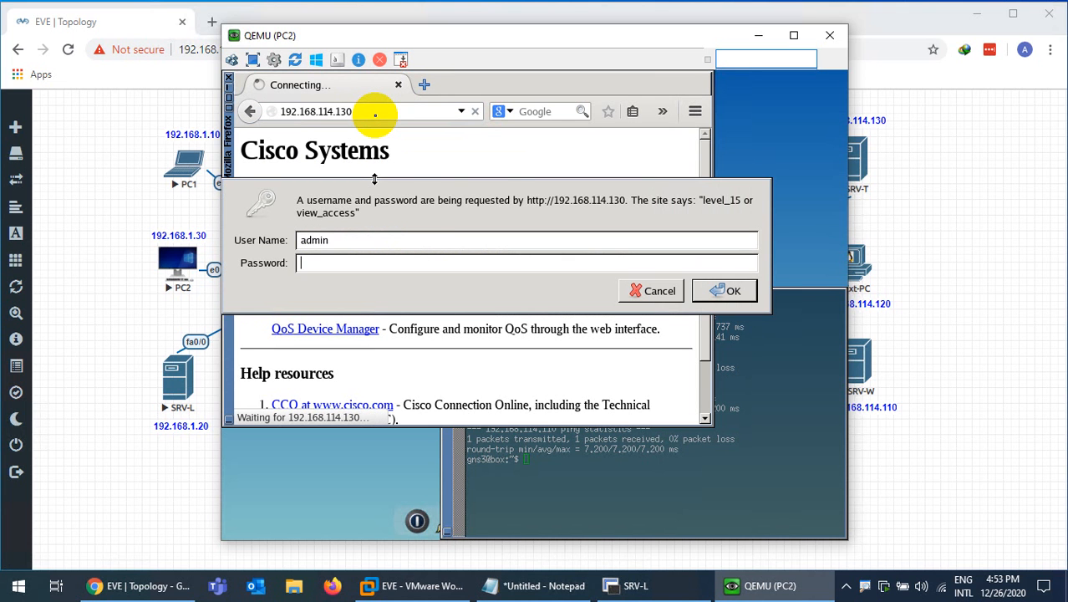
pyautogui.press('Return')
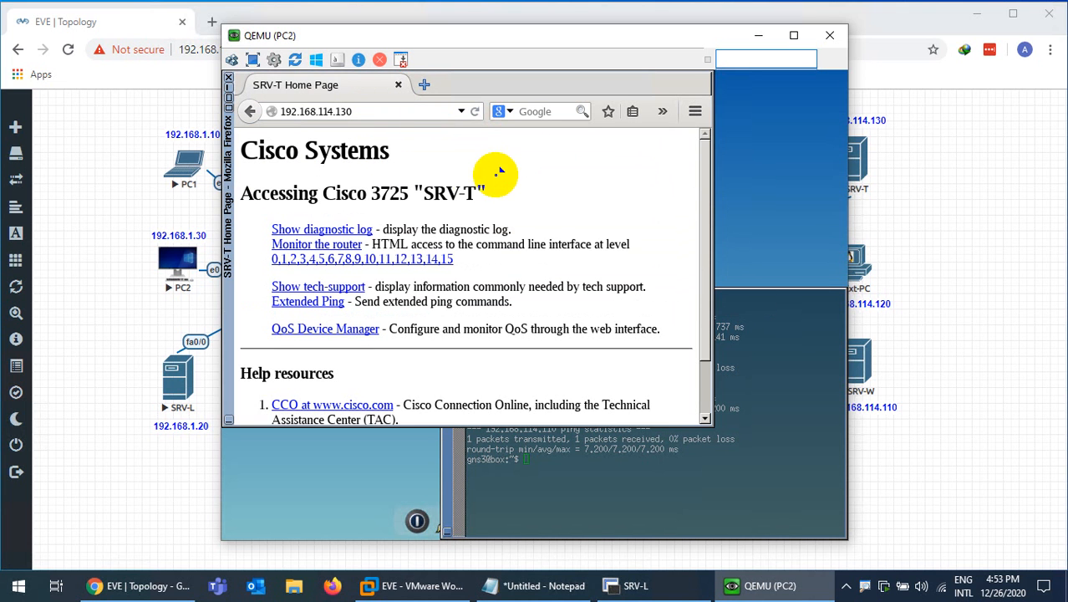
pyautogui.moveTo(449, 194); pyautogui.dragTo(475, 193)
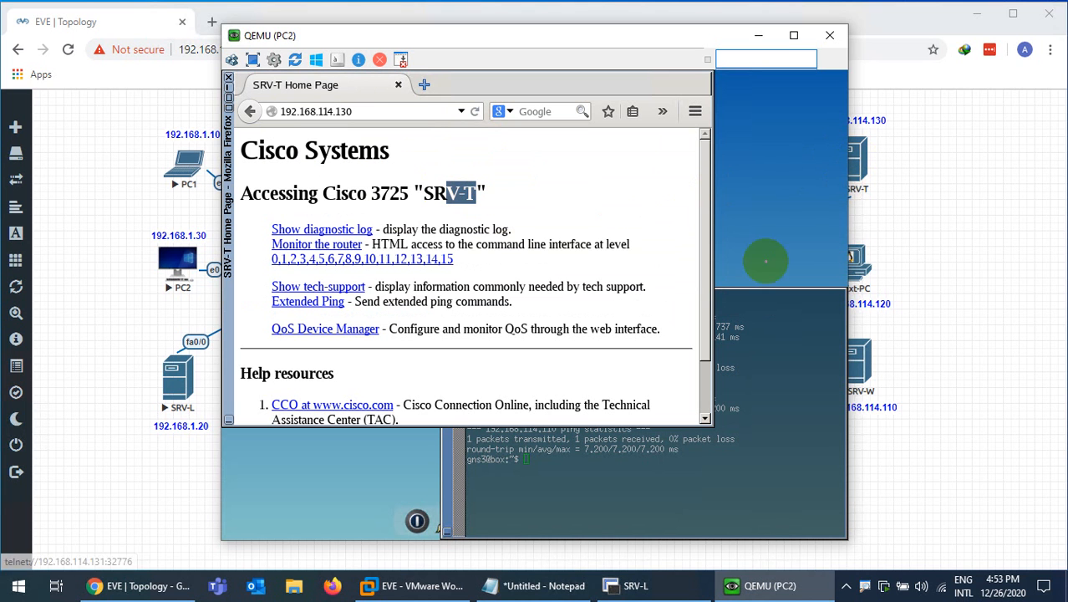
# Load SRV-W's page at 192.168.114.110, logging in with the admin username and password
pyautogui.click(353, 112)
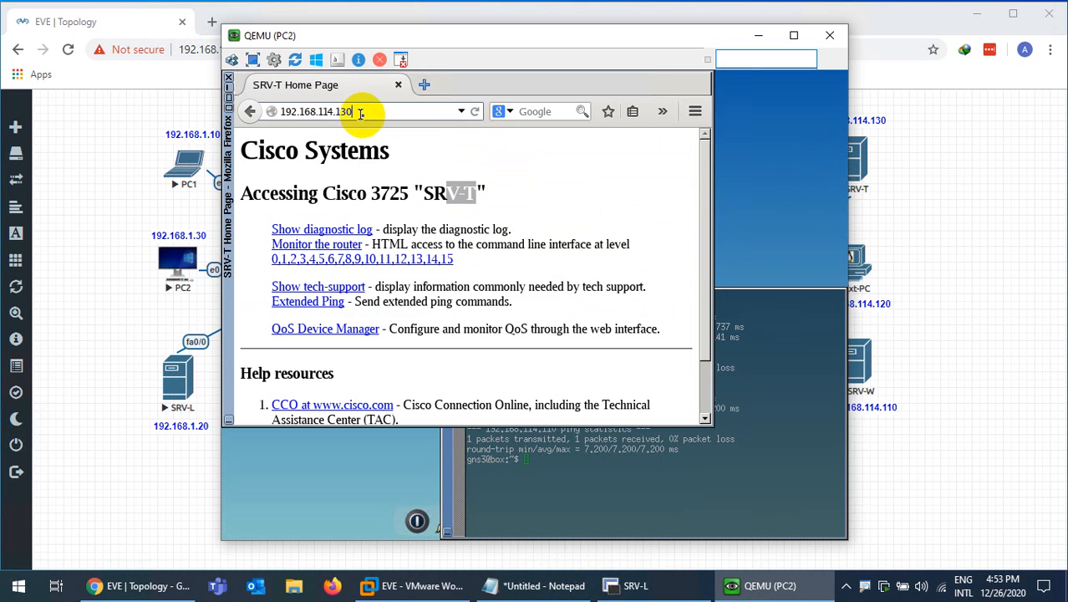
pyautogui.press('BackSpace')
pyautogui.write('10')
pyautogui.press('Return')
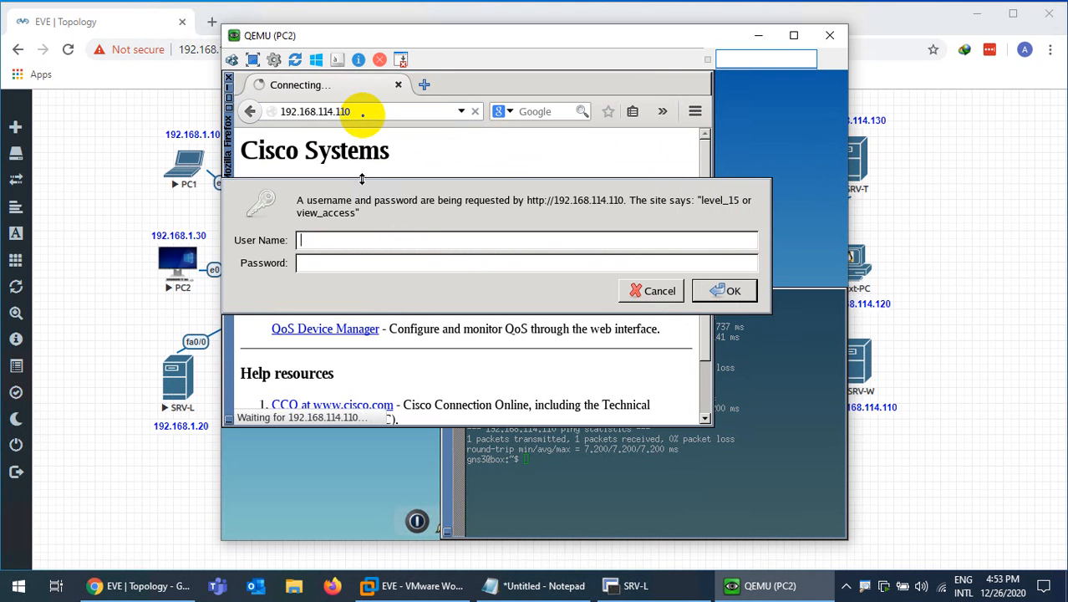
pyautogui.write('admin')
pyautogui.press('Tab')
pyautogui.write('123')
pyautogui.press('Return')
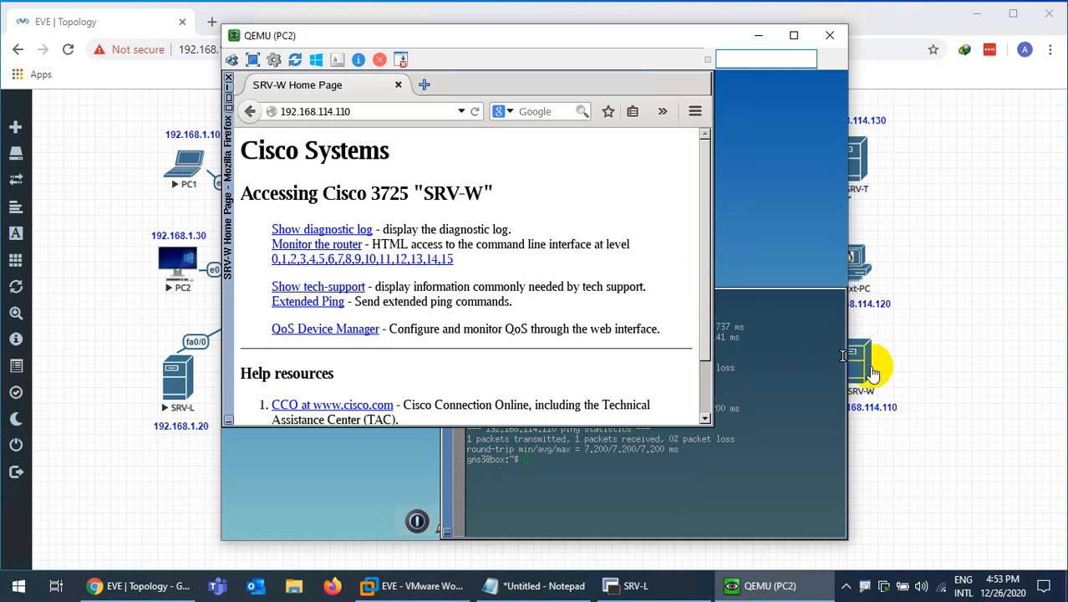
pyautogui.click(557, 456)
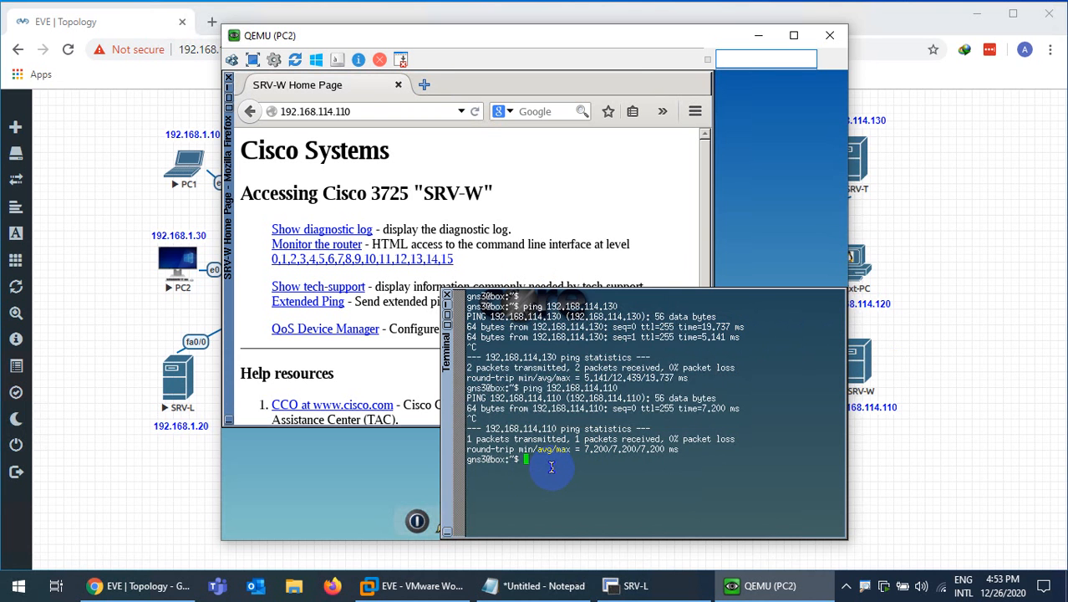
# From PC2's terminal, telnet to 192.168.114.110, then to 192.168.114.130
pyautogui.hotkey('ctrl', 'l')
pyautogui.press('Return')
pyautogui.write('telnet 192.168.114.110')
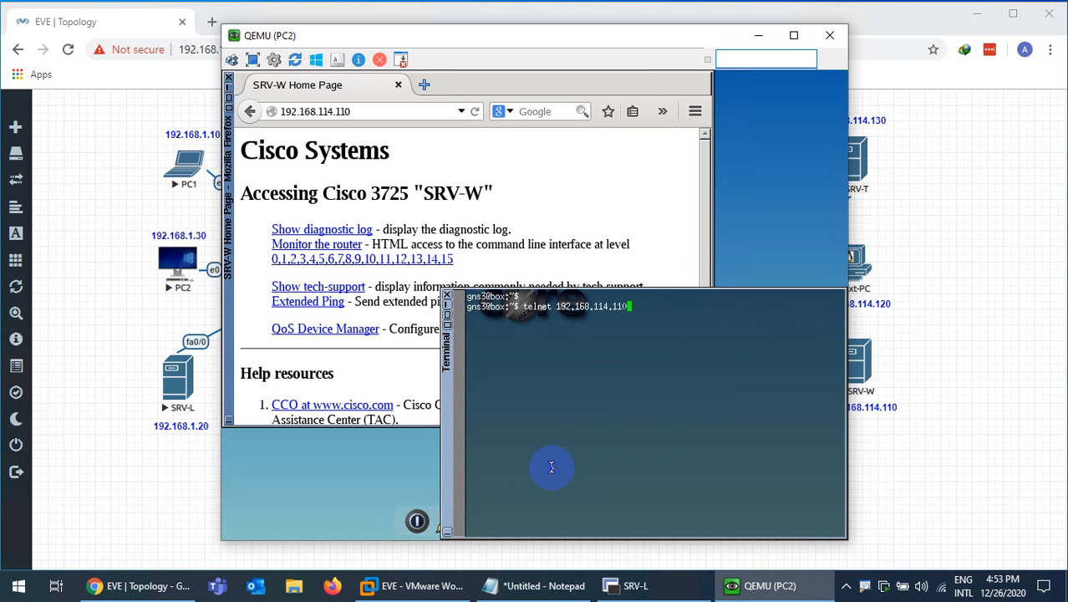
pyautogui.press('Return')
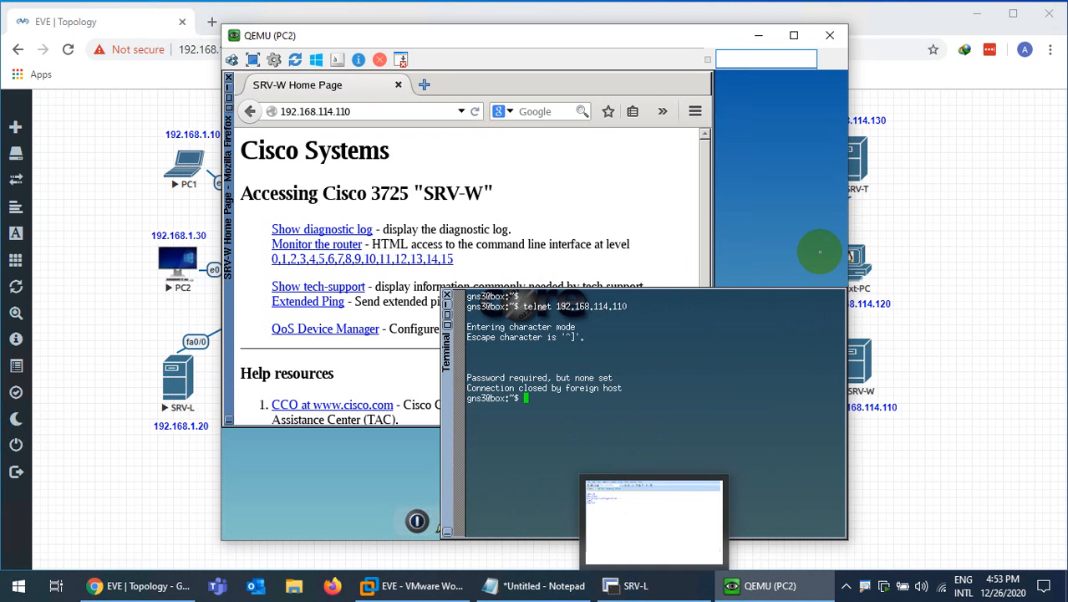
pyautogui.press('Up')
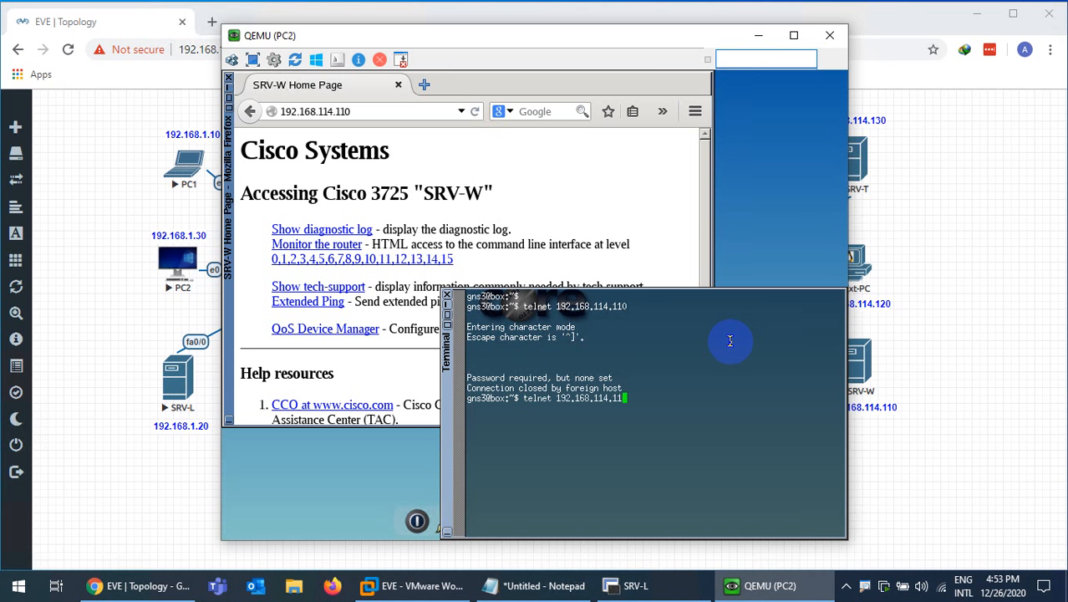
pyautogui.write('30')
pyautogui.press('Return')
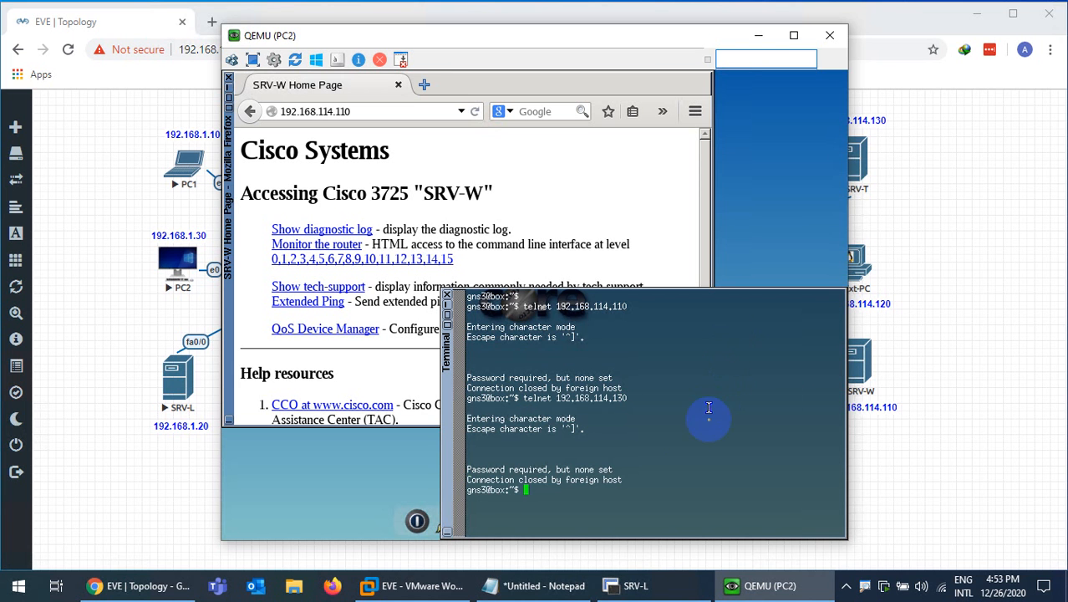
pyautogui.click(657, 576)
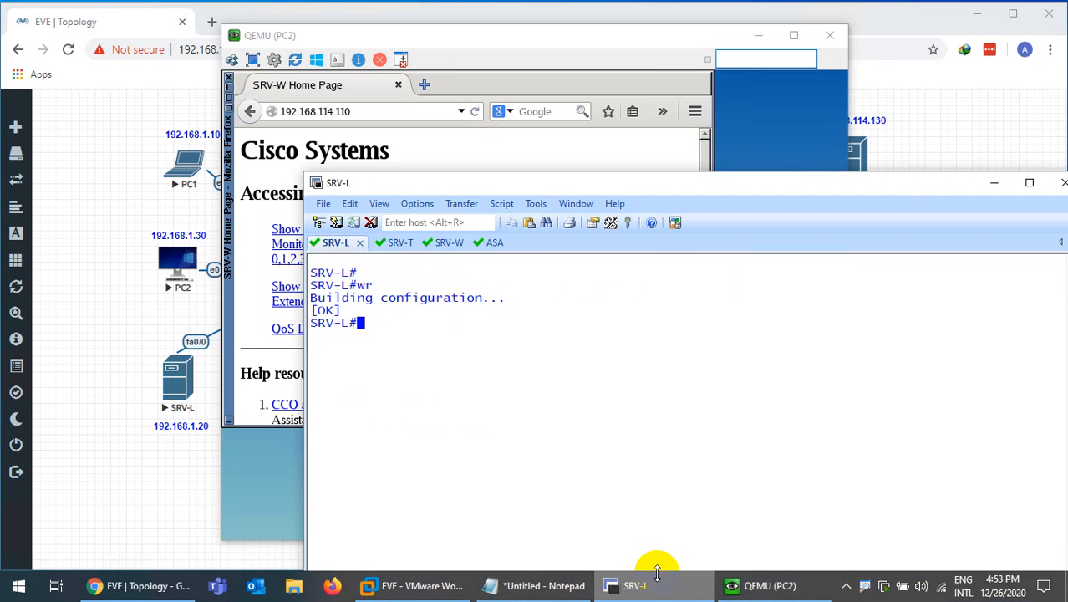
# On SRV-W, enter configuration for vty lines 0 to 4
pyautogui.click(443, 242)
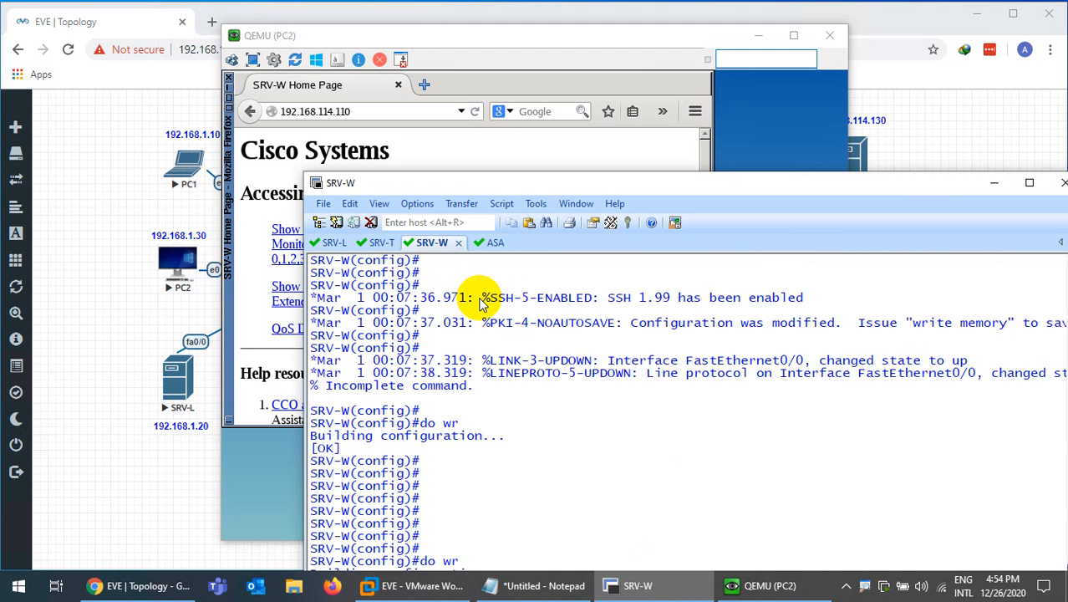
pyautogui.hotkey('ctrl', 'l')
pyautogui.press('Return')
pyautogui.press('Return')
pyautogui.write('lin')
pyautogui.press('Tab')
pyautogui.write('v')
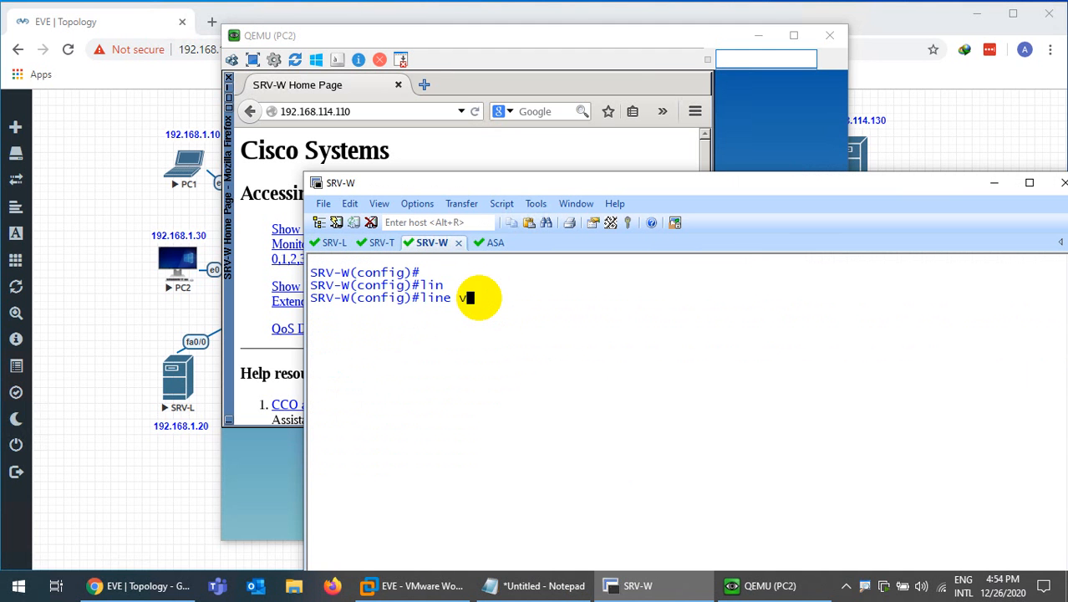
pyautogui.press('Tab')
pyautogui.write('0 4')
pyautogui.press('Return')
# Set transport input all and login local on the vty lines
pyautogui.write('tr')
pyautogui.press('Tab')
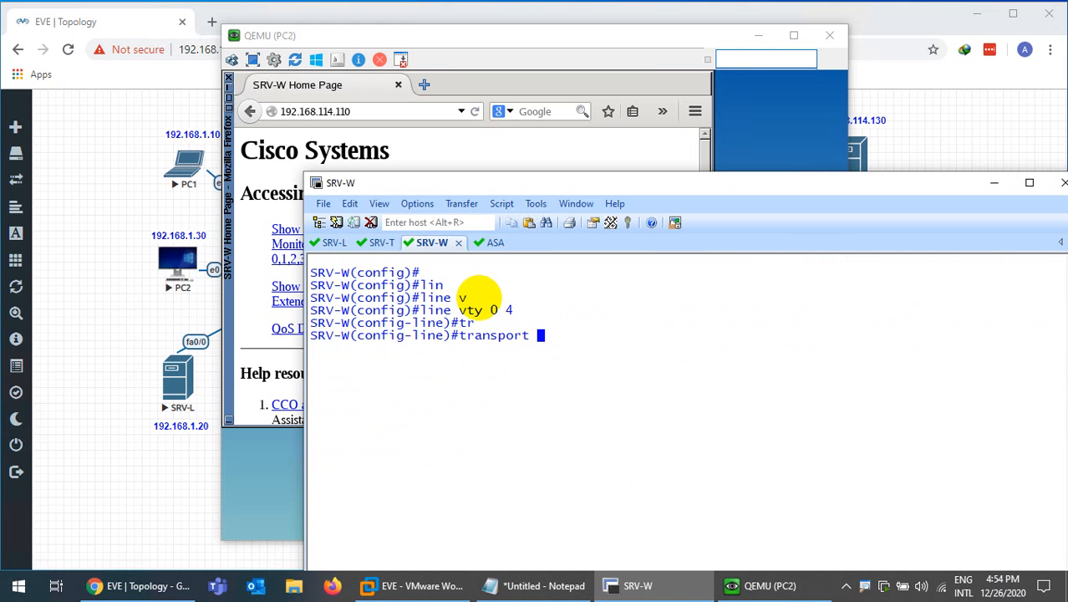
pyautogui.write('in')
pyautogui.press('Tab')
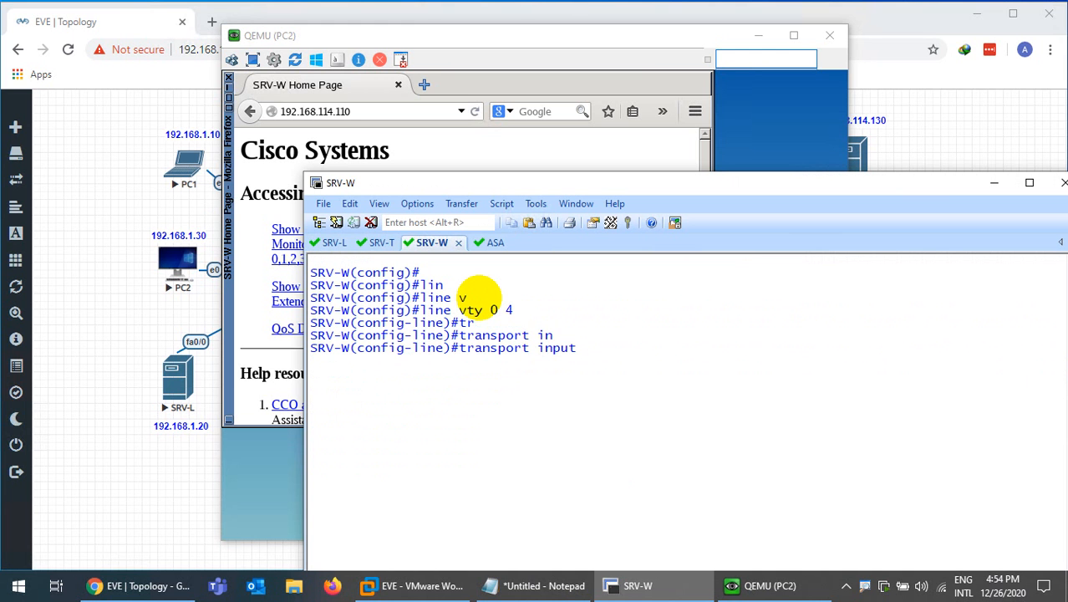
pyautogui.write('a')
pyautogui.press('Tab')
pyautogui.press('Return')
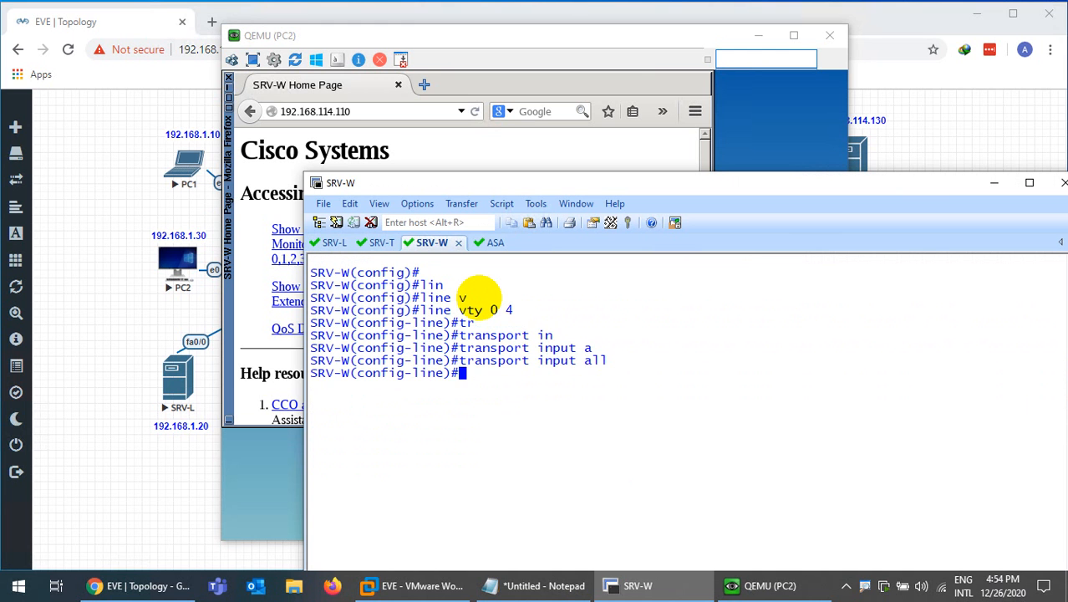
pyautogui.write('login local')
pyautogui.press('Tab')
pyautogui.press('Return')
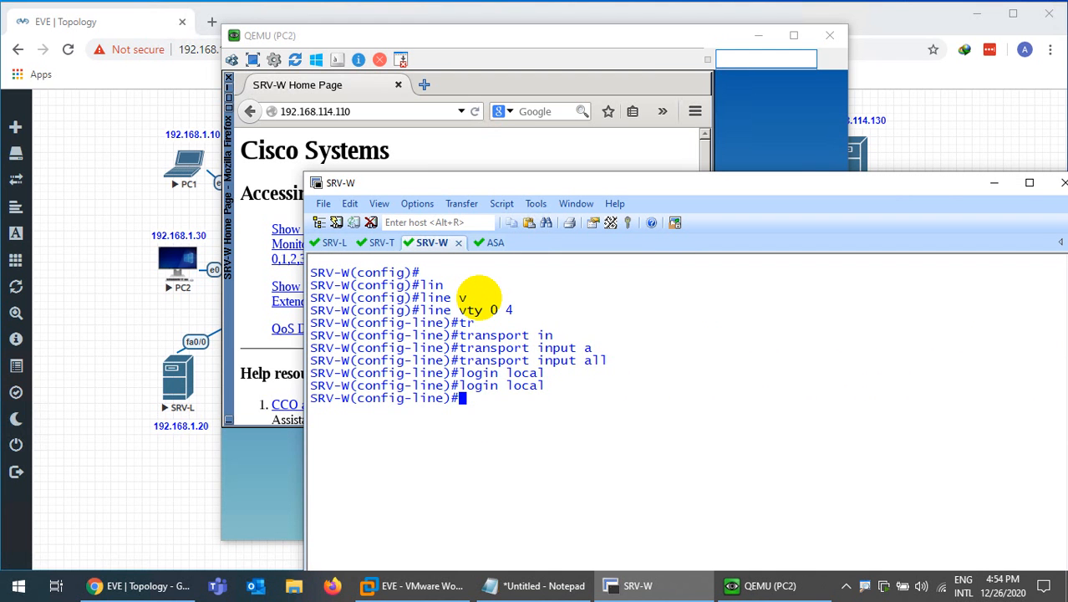
# Exit line configuration and save SRV-W's configuration with do wr
pyautogui.write('exit')
pyautogui.press('Return')
pyautogui.write('w')
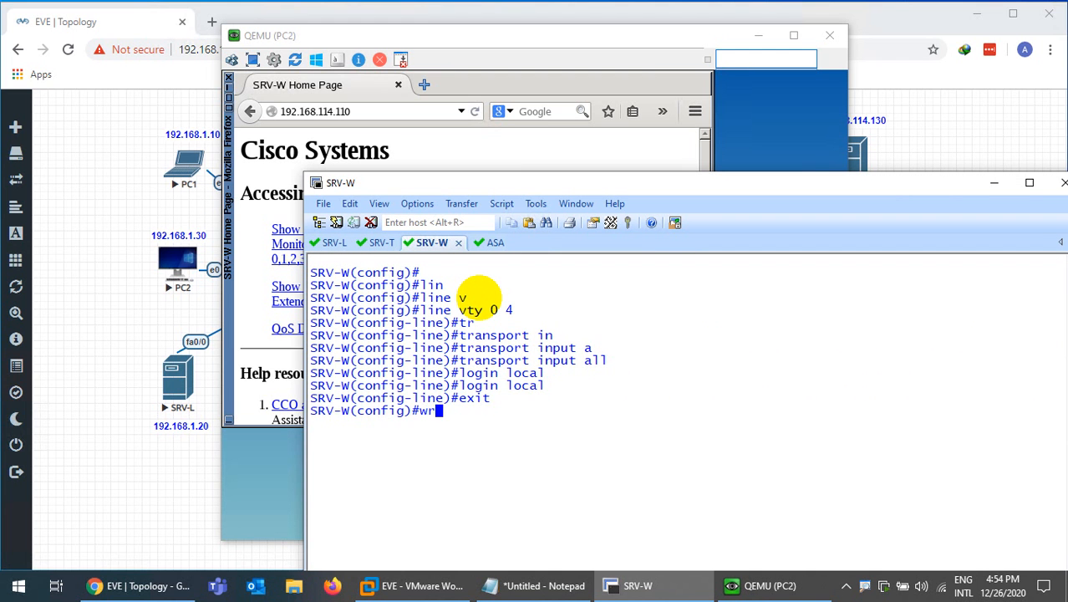
pyautogui.press('BackSpace')
pyautogui.write('do wr')
pyautogui.press('Return')
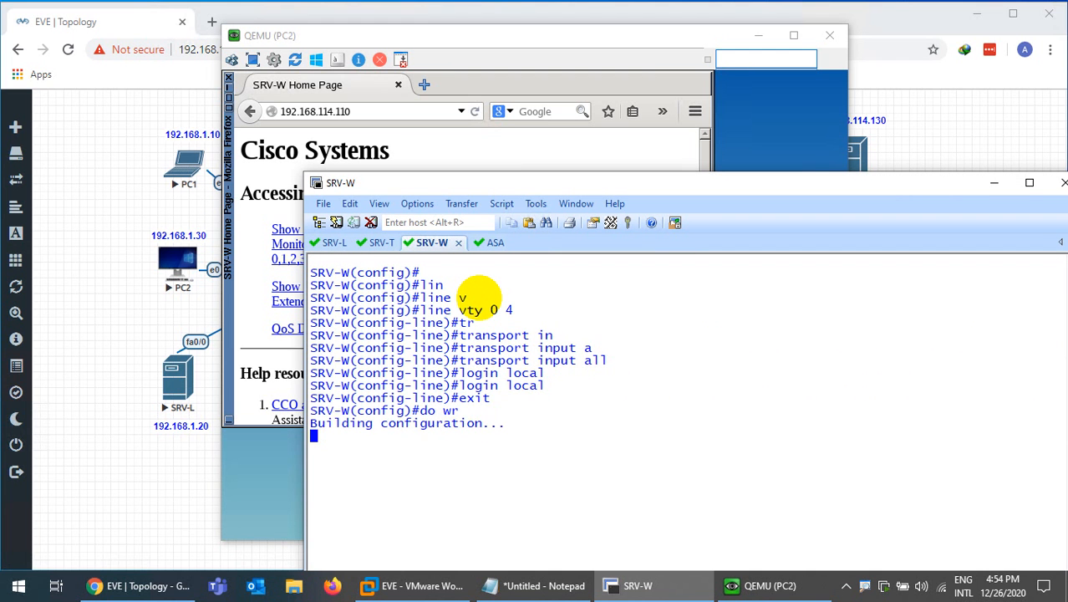
pyautogui.press('Return')
# Telnet from PC2 to 192.168.114.110, logging in with the admin username and password
pyautogui.click(631, 585)
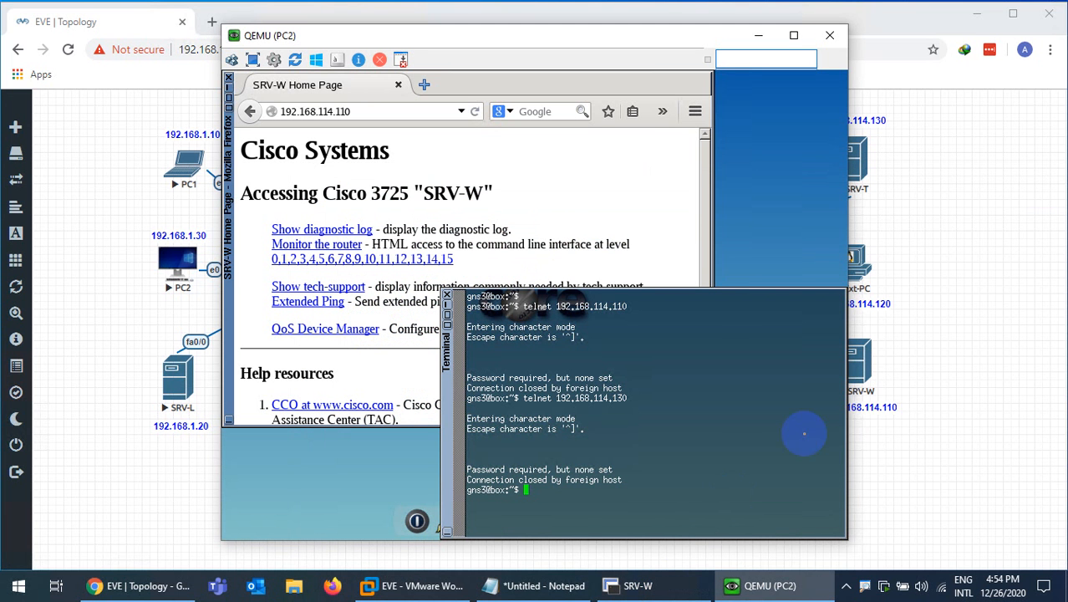
pyautogui.click(734, 418)
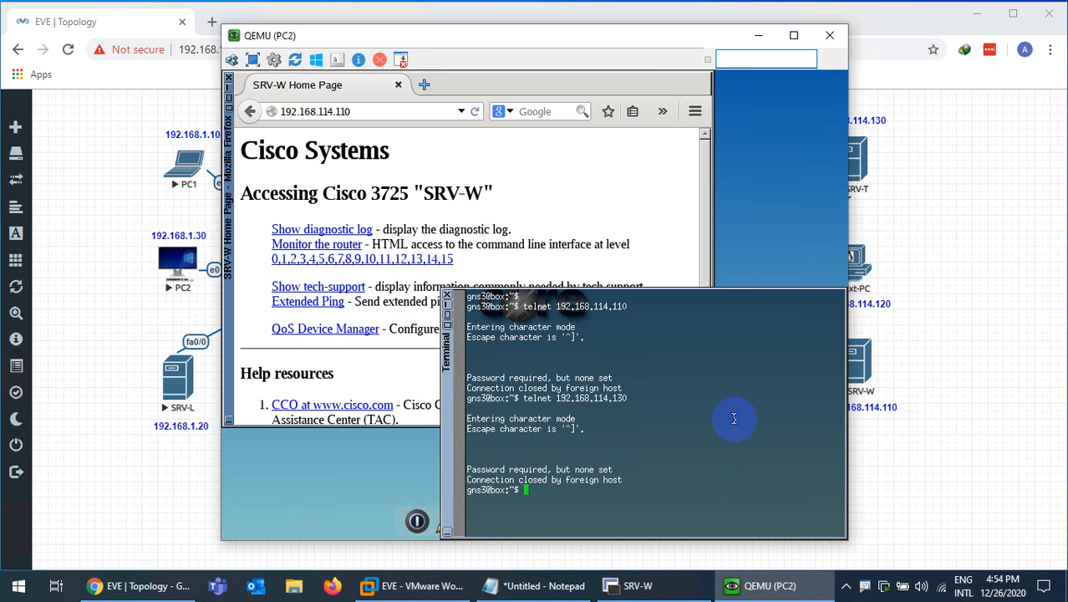
pyautogui.hotkey('ctrl', 'l')
pyautogui.press('Up')
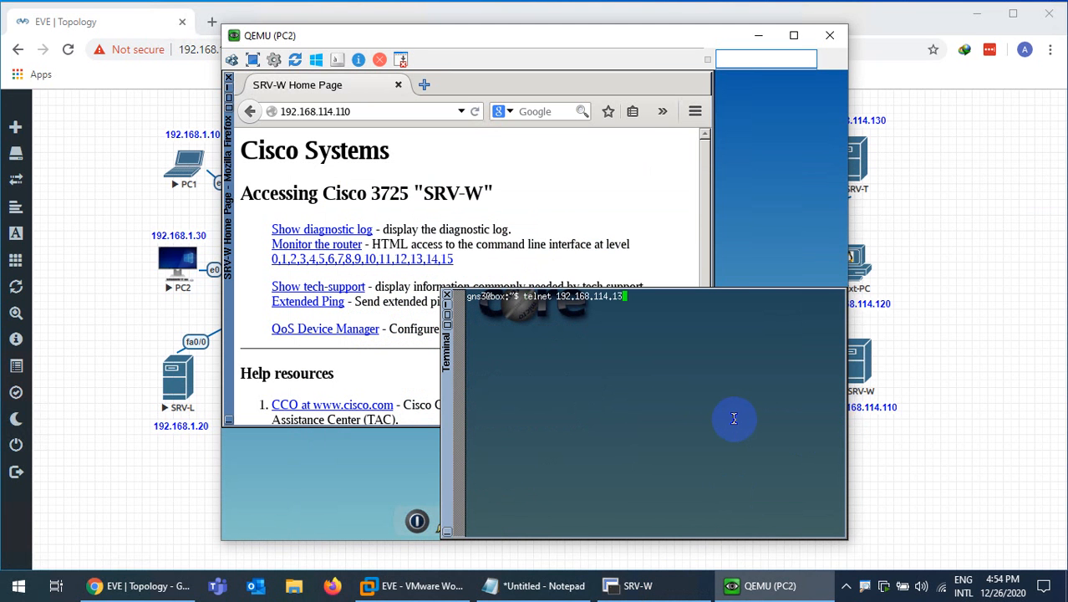
pyautogui.press('Return')
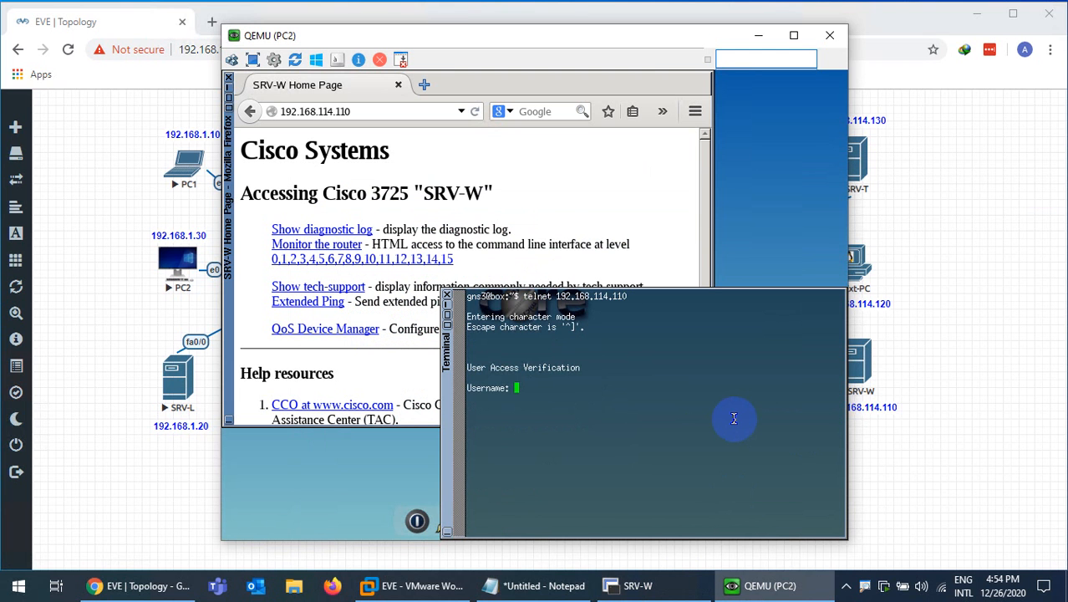
pyautogui.write('admin')
pyautogui.press('Return')
pyautogui.press('Return')
pyautogui.write('exixt')
pyautogui.press('Return')
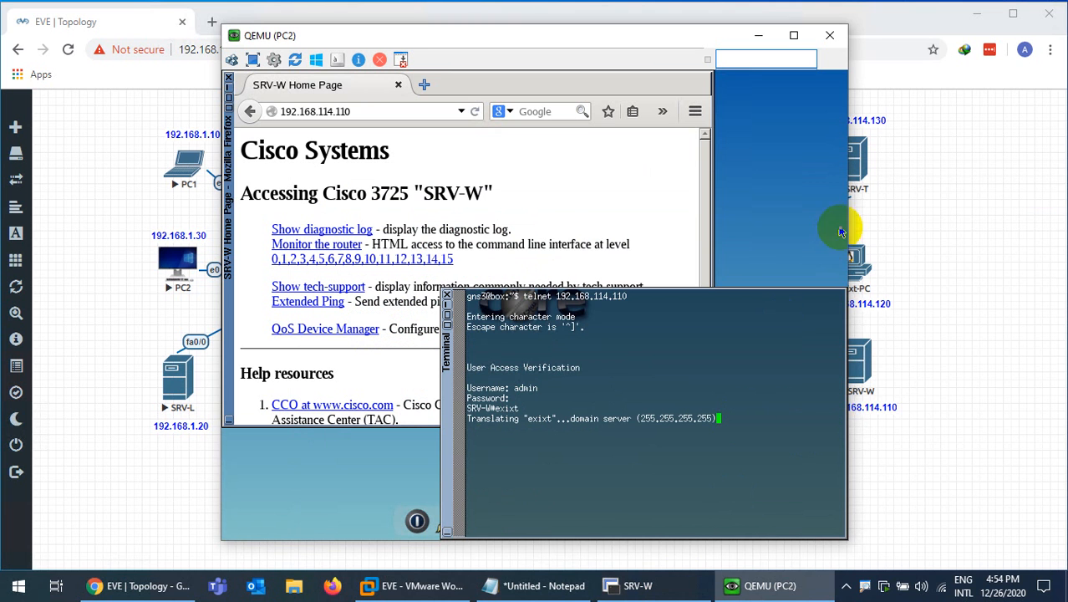
pyautogui.click(656, 586)
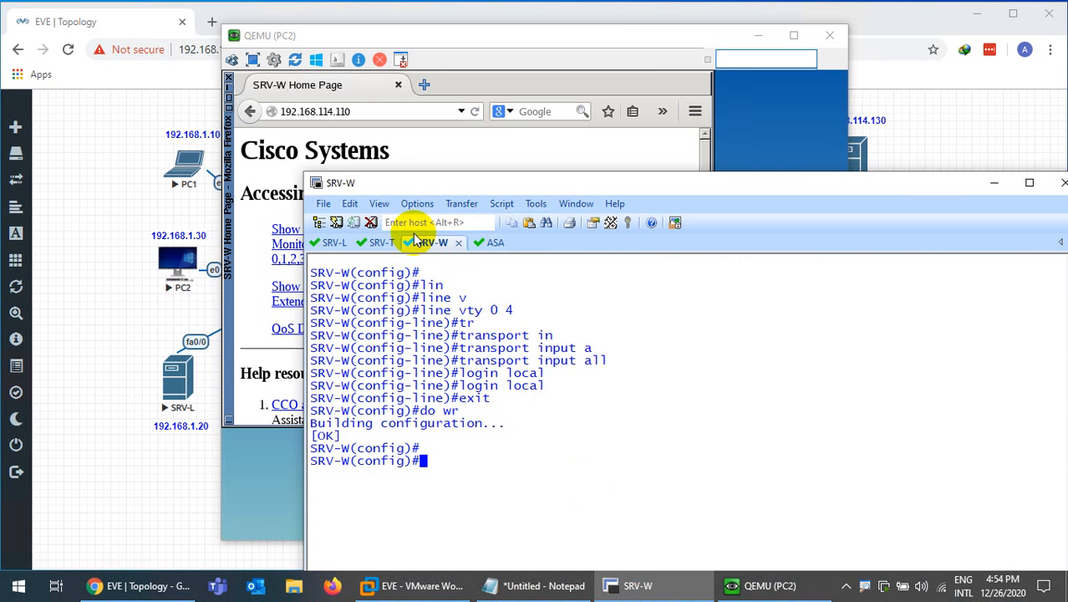
# In the SRV-T session, clear the screen and enter configuration for vty lines 0 4
pyautogui.click(383, 242)
pyautogui.hotkey('ctrl', 'l')
pyautogui.press('Return')
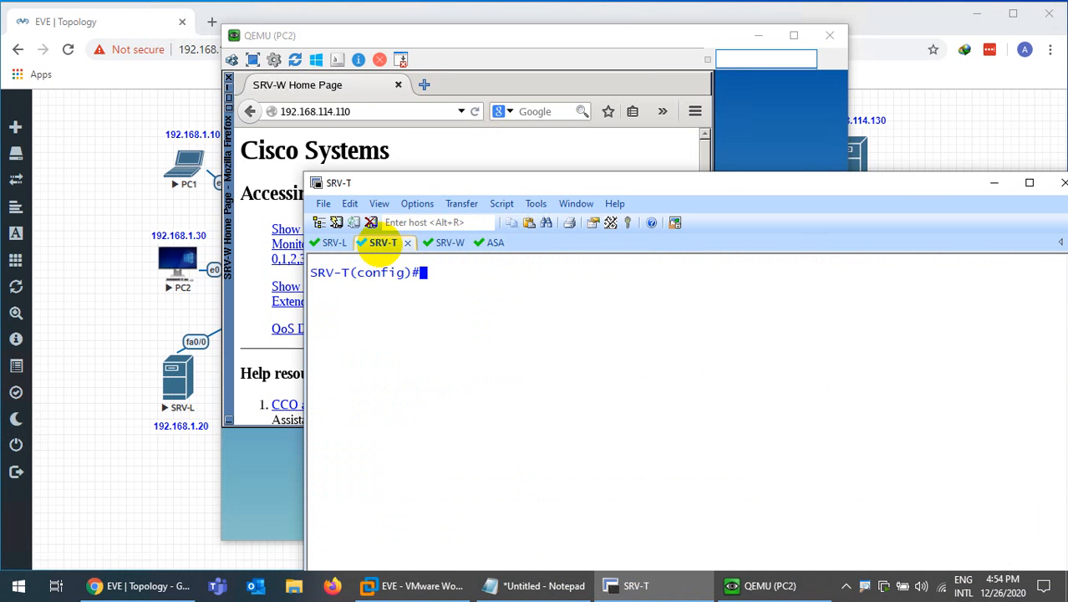
pyautogui.write('lin')
pyautogui.press('Tab')
pyautogui.write('v')
pyautogui.press('Tab')
pyautogui.write('0 4')
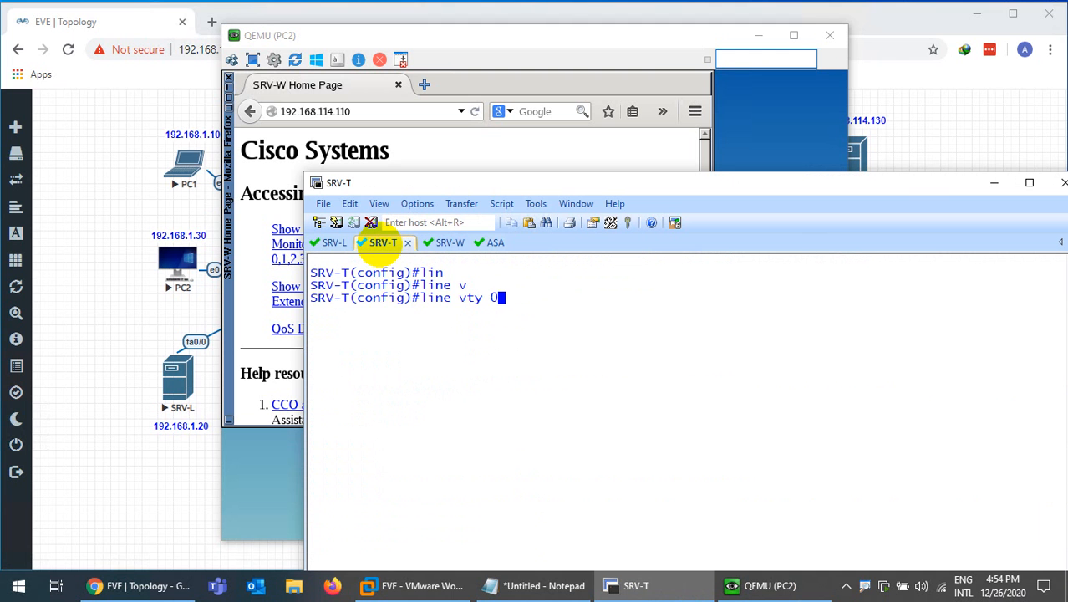
pyautogui.press('Return')
# Set the vty lines to transport input all with login local
pyautogui.write('trin')
pyautogui.press('Tab')
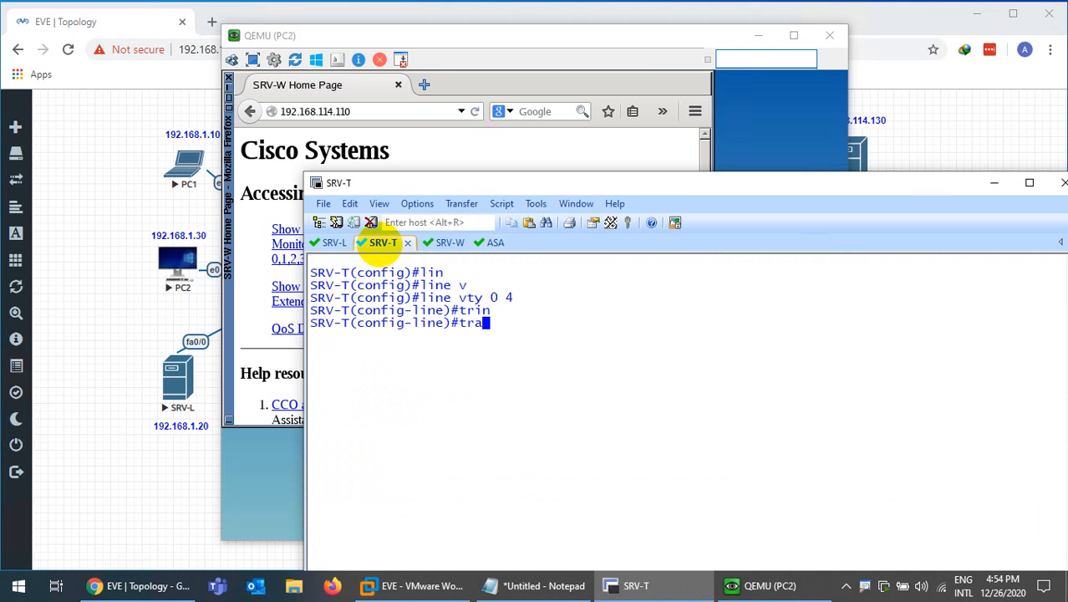
pyautogui.write('n')
pyautogui.press('Tab')
pyautogui.write('in')
pyautogui.press('Tab')
pyautogui.write('all')
pyautogui.press('Return')
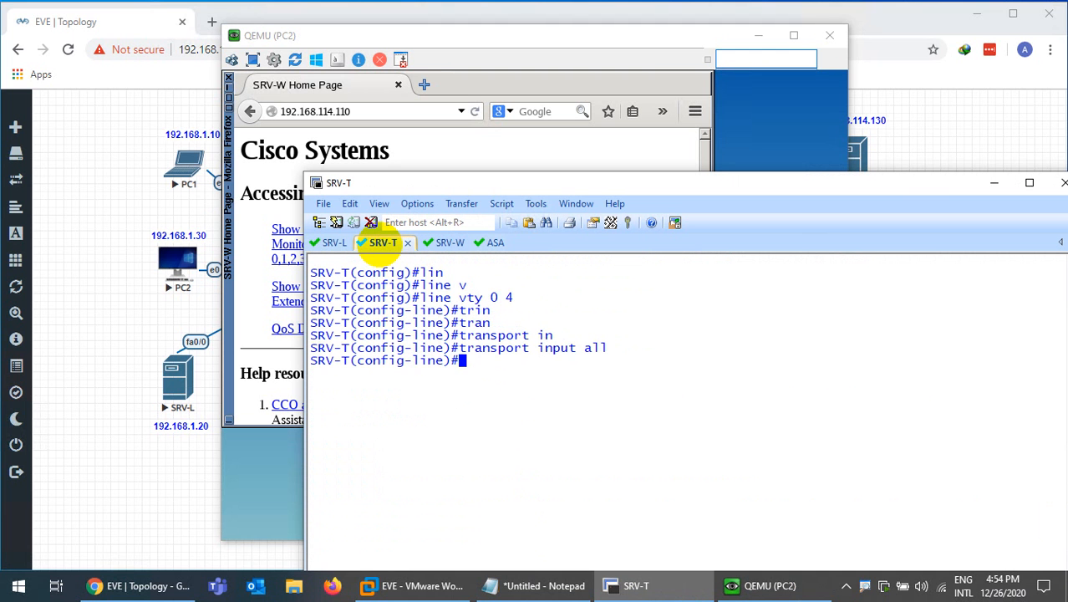
pyautogui.write('login local')
pyautogui.press('Return')
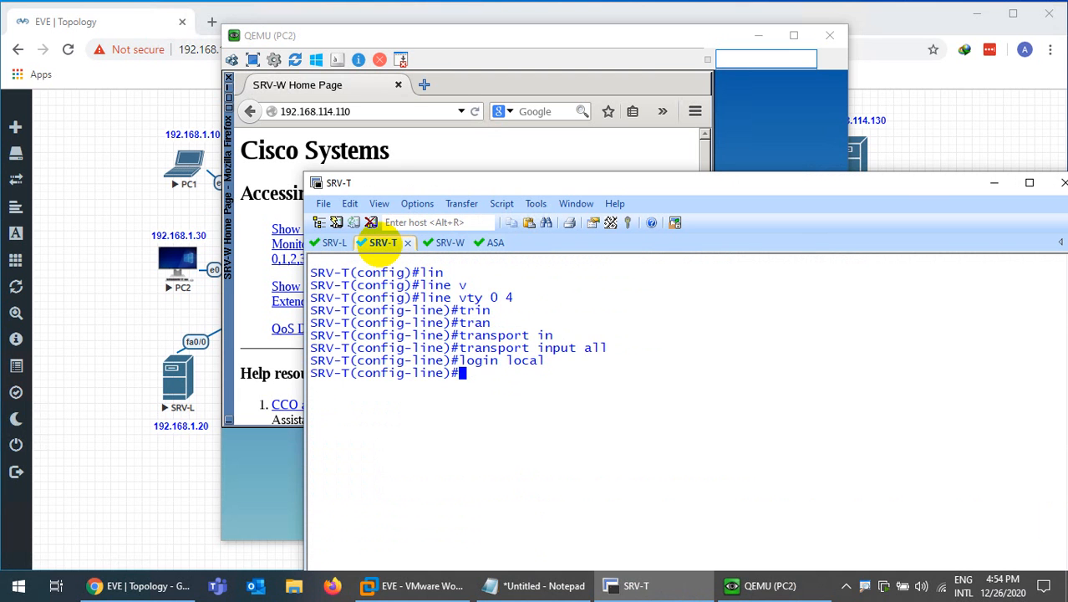
# Exit line configuration, save SRV-T with do wr, and bring PC2's console back
pyautogui.write('exit')
pyautogui.press('Return')
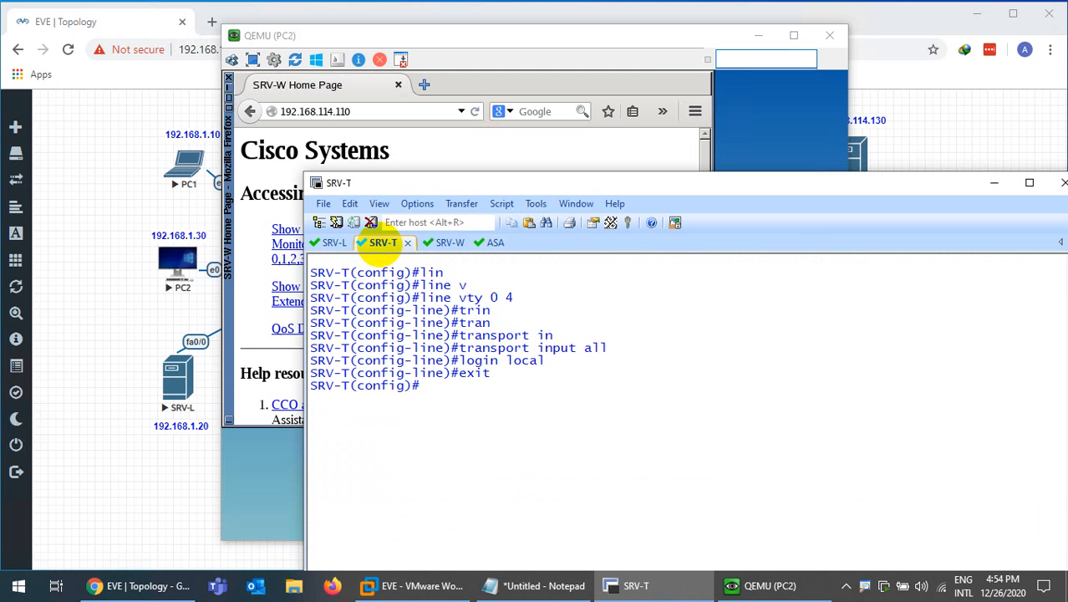
pyautogui.write('do wr')
pyautogui.press('Return')
pyautogui.press('Return')
pyautogui.press('Return')
pyautogui.press('Return')
pyautogui.press('Return')
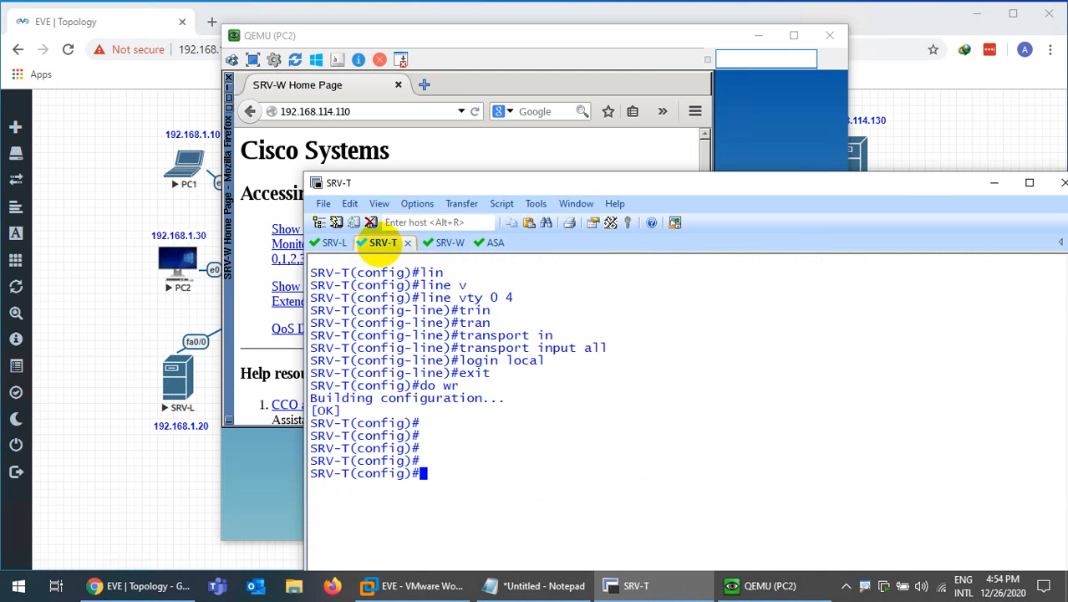
pyautogui.click(627, 585)
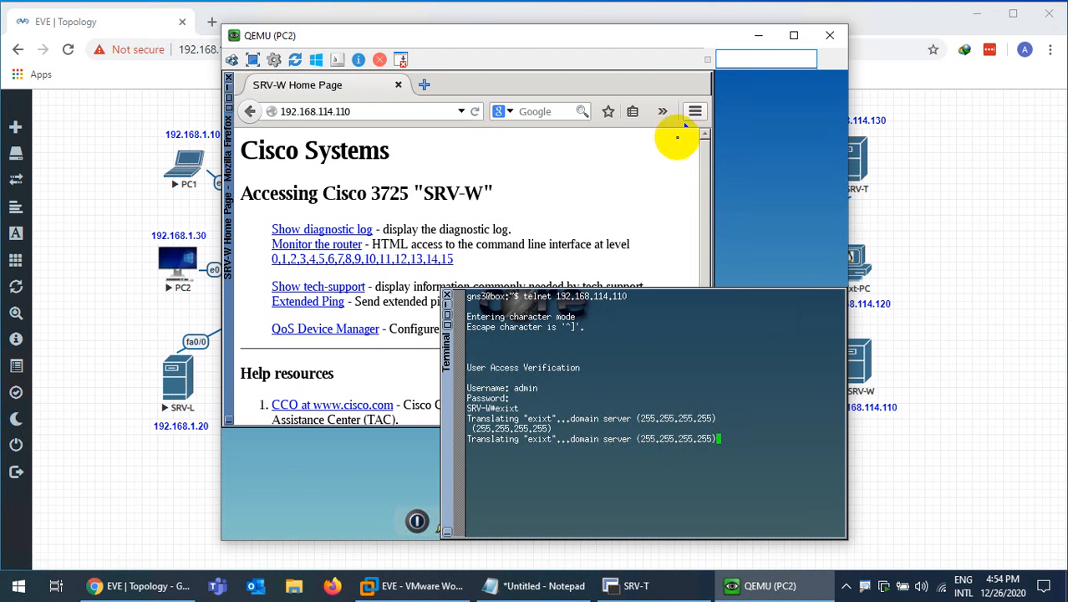
# Get fresh SRV-W prompts in PC2's telnet session, then minimise PC2's console to show the topology
pyautogui.press('Return')
pyautogui.press('Return')
pyautogui.press('Return')
pyautogui.press('Return')
pyautogui.press('Return')
pyautogui.press('Return')
pyautogui.press('Return')
pyautogui.press('Return')
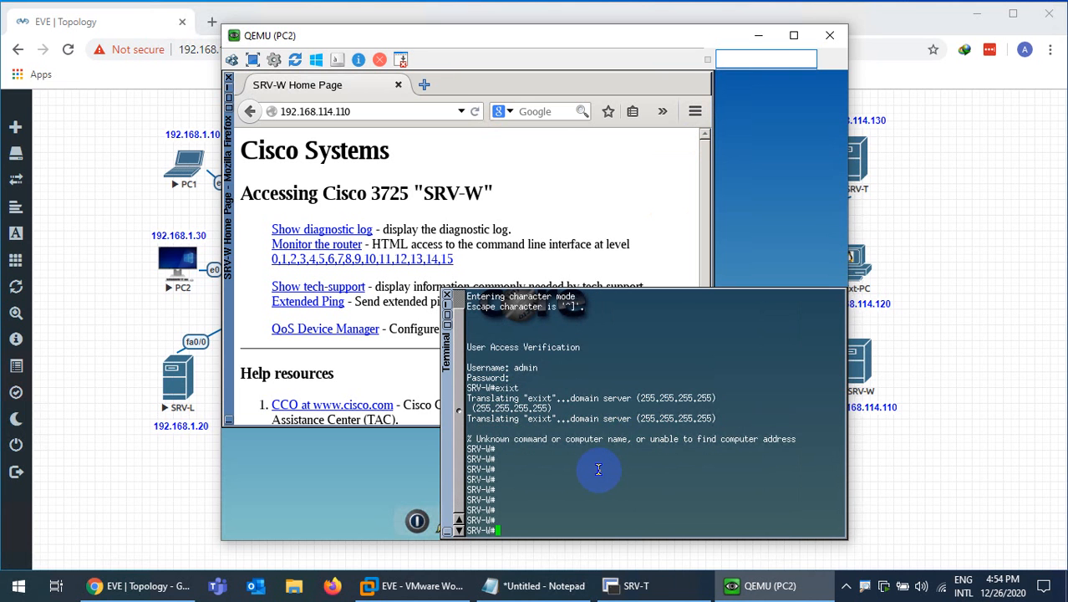
pyautogui.press('Return')
pyautogui.press('Up')
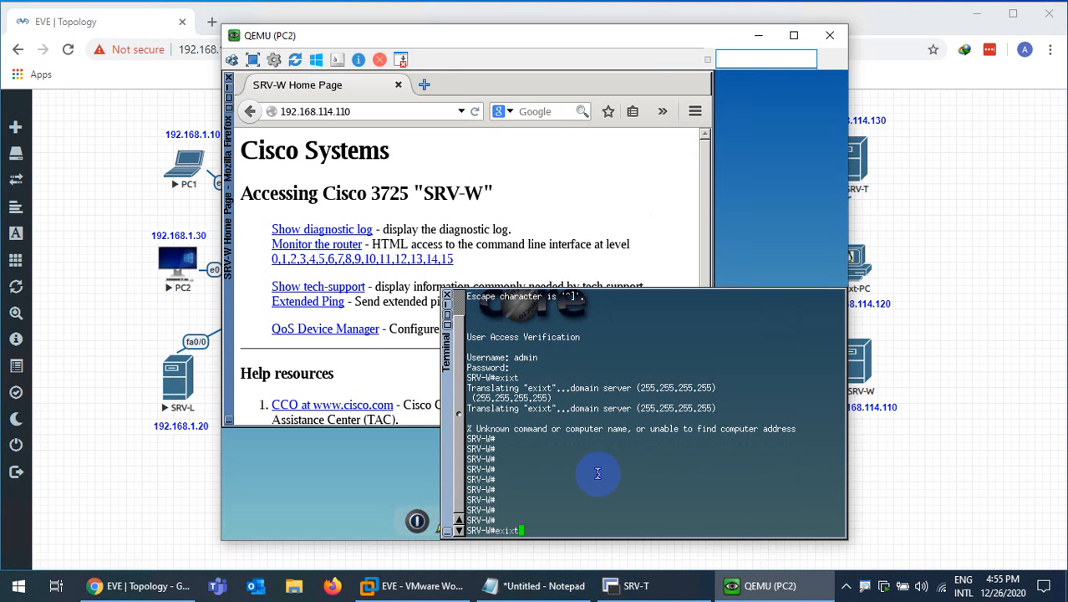
pyautogui.click(758, 582)
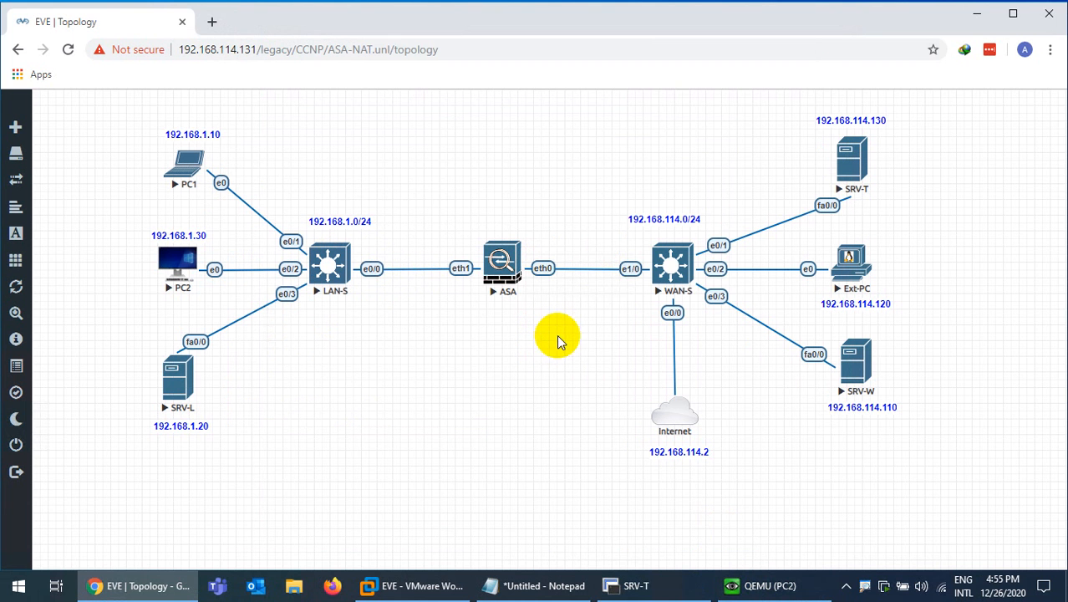
# Minimise the remote session and scroll the lab guide down to the Cisco ASA Firewall table
pyautogui.moveTo(695, 10)
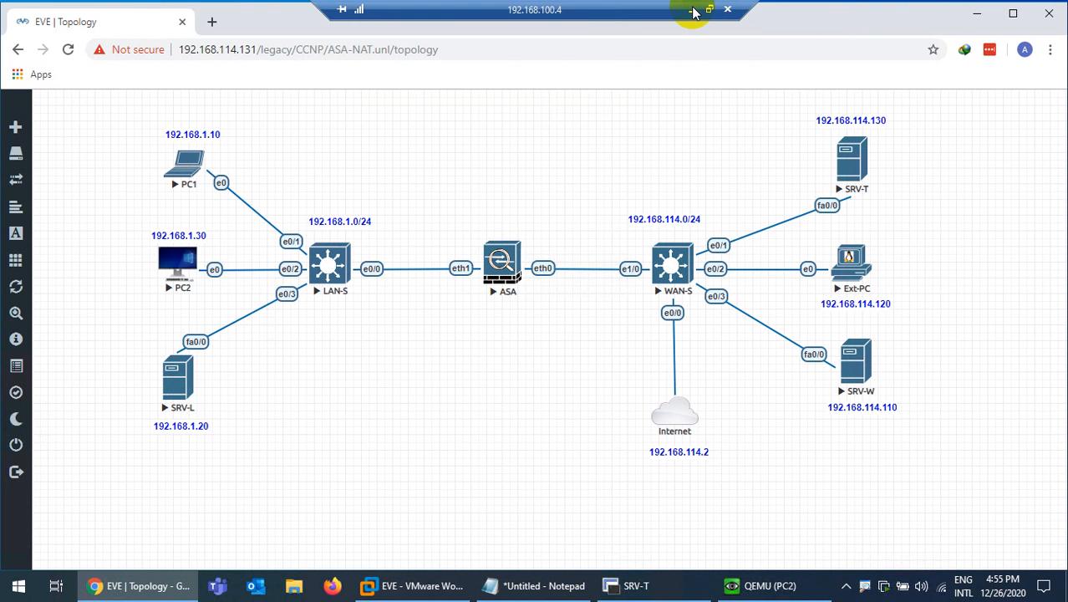
pyautogui.click(692, 12)
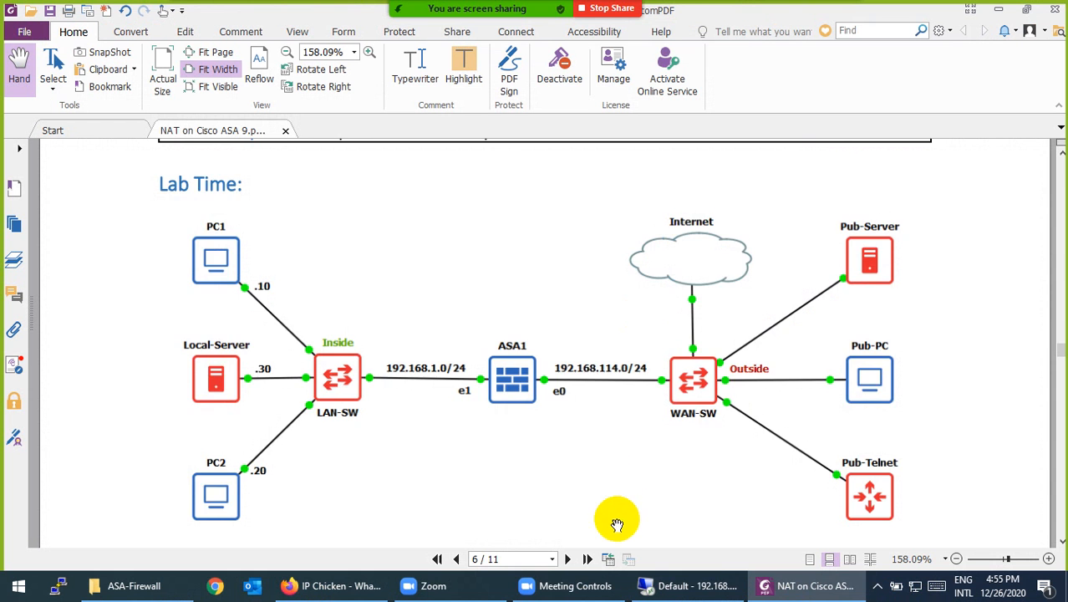
pyautogui.scroll(-5, 585, 459)
pyautogui.scroll(-5, 389, 321)
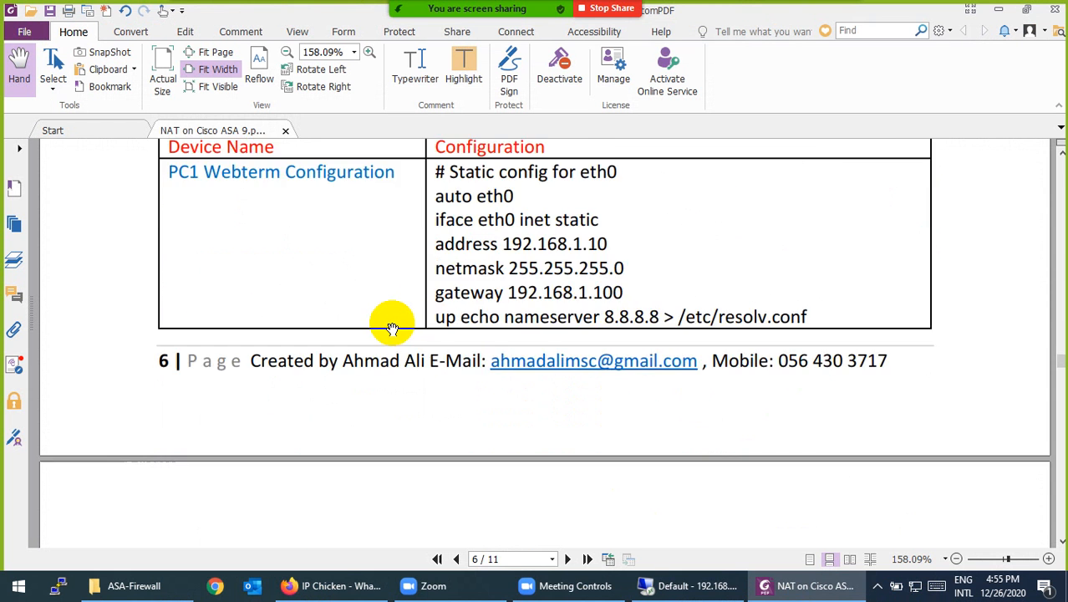
pyautogui.scroll(-5, 346, 316)
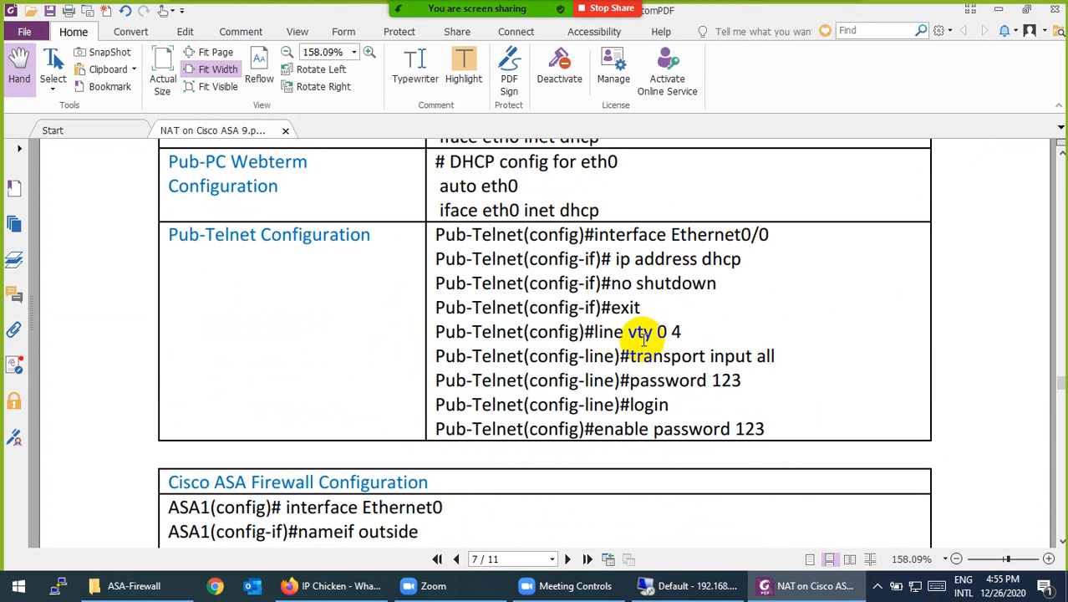
pyautogui.scroll(-4, 643, 335)
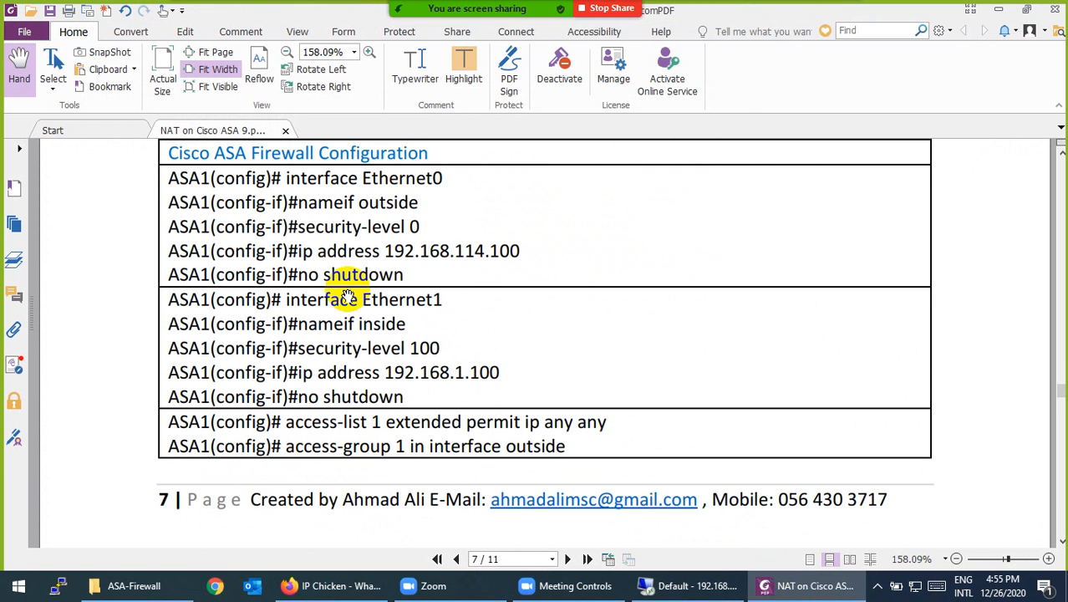
pyautogui.scroll(-3, 417, 369)
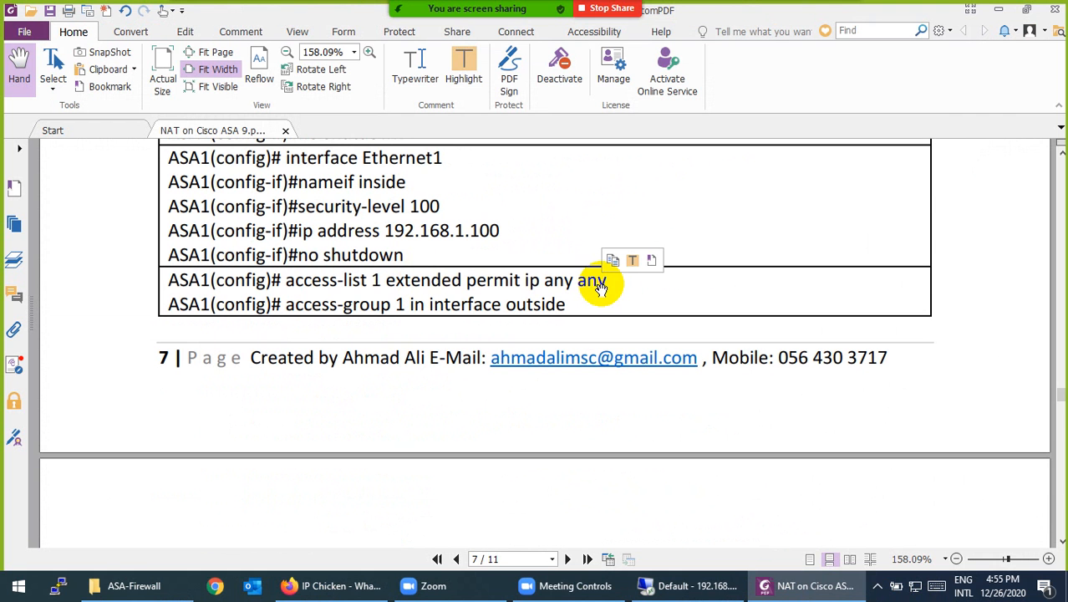
# Copy the line 'access-list 1 extended permit ip any any' and restore the remote EVE session
pyautogui.moveTo(605, 281); pyautogui.dragTo(288, 281)
pyautogui.rightClick(288, 281)
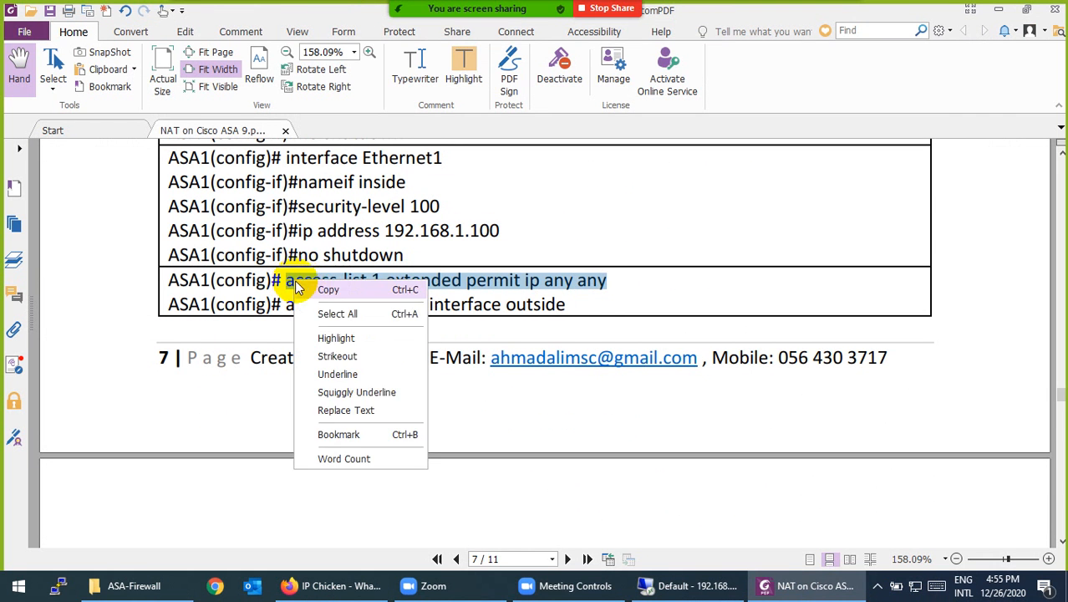
pyautogui.click(316, 288)
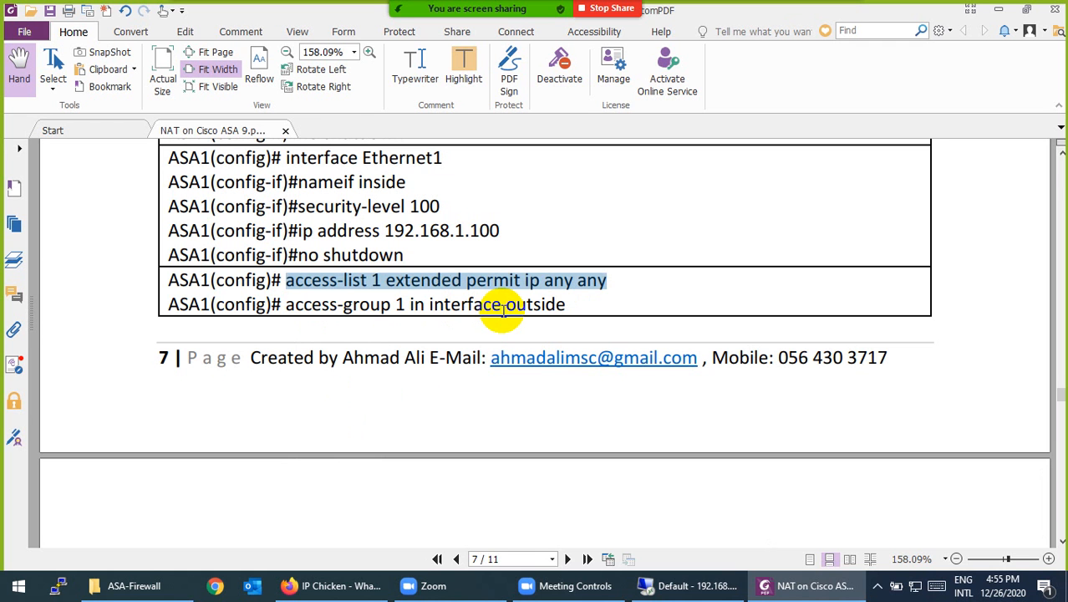
pyautogui.click(677, 590)
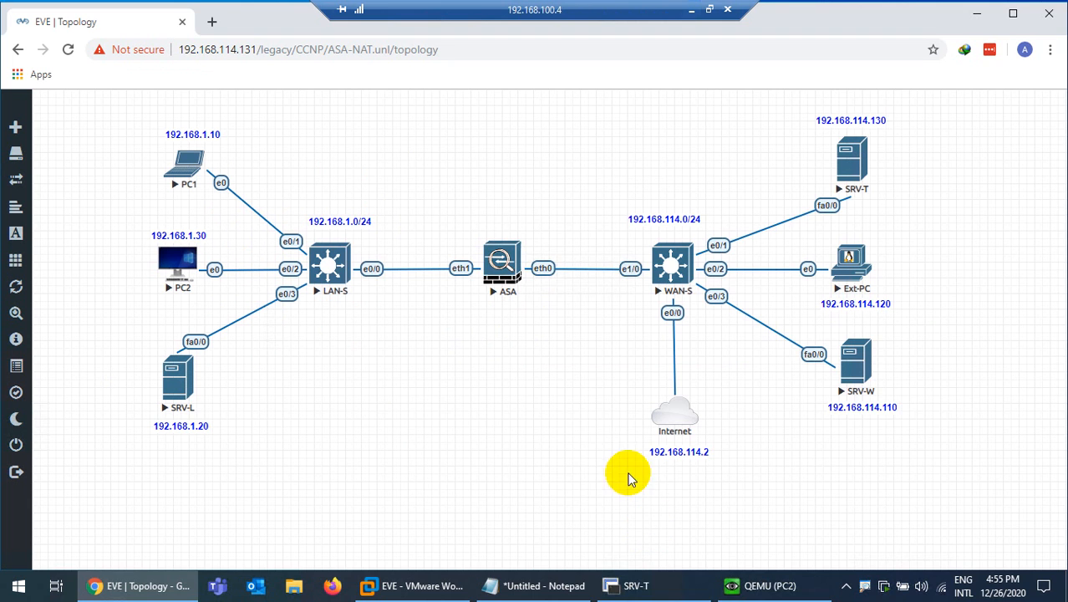
# On the ASA console, paste and run 'access-list 1 extended permit ip any any'
pyautogui.click(634, 583)
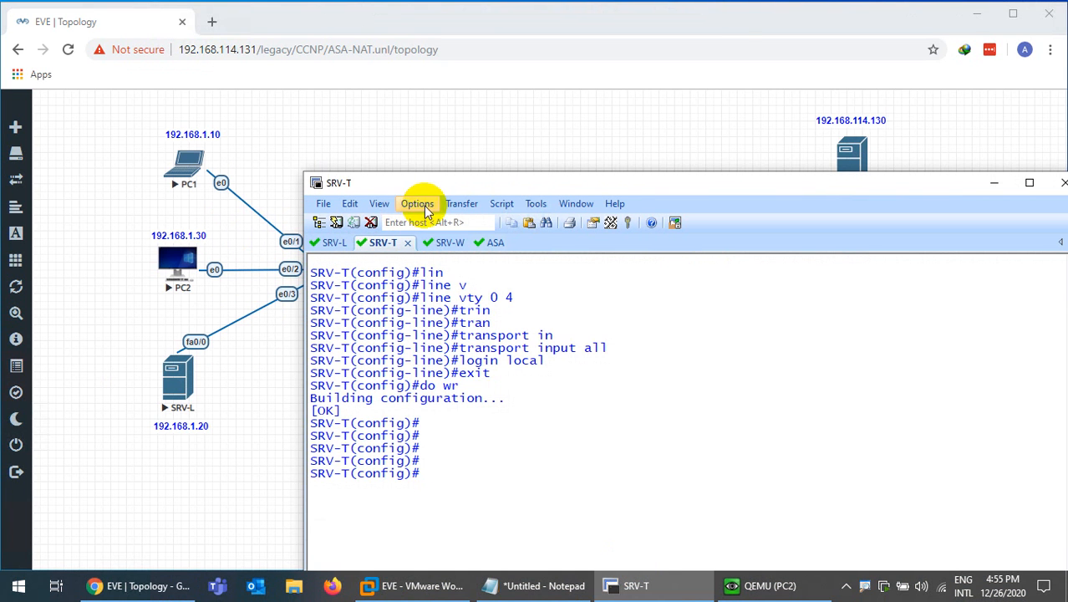
pyautogui.moveTo(430, 179); pyautogui.dragTo(420, 91)
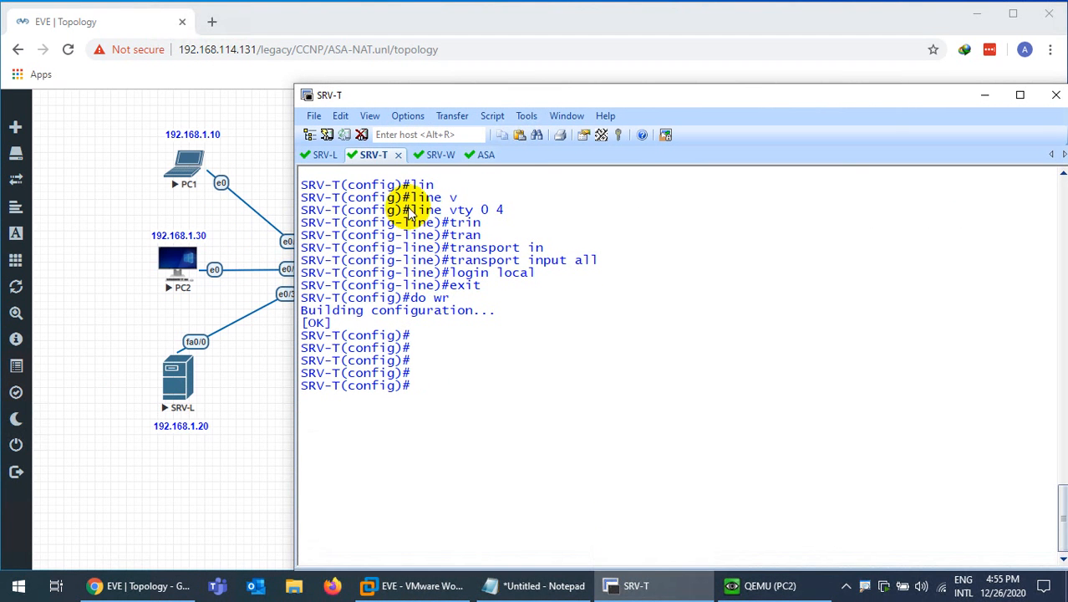
pyautogui.click(483, 155)
pyautogui.rightClick(504, 291)
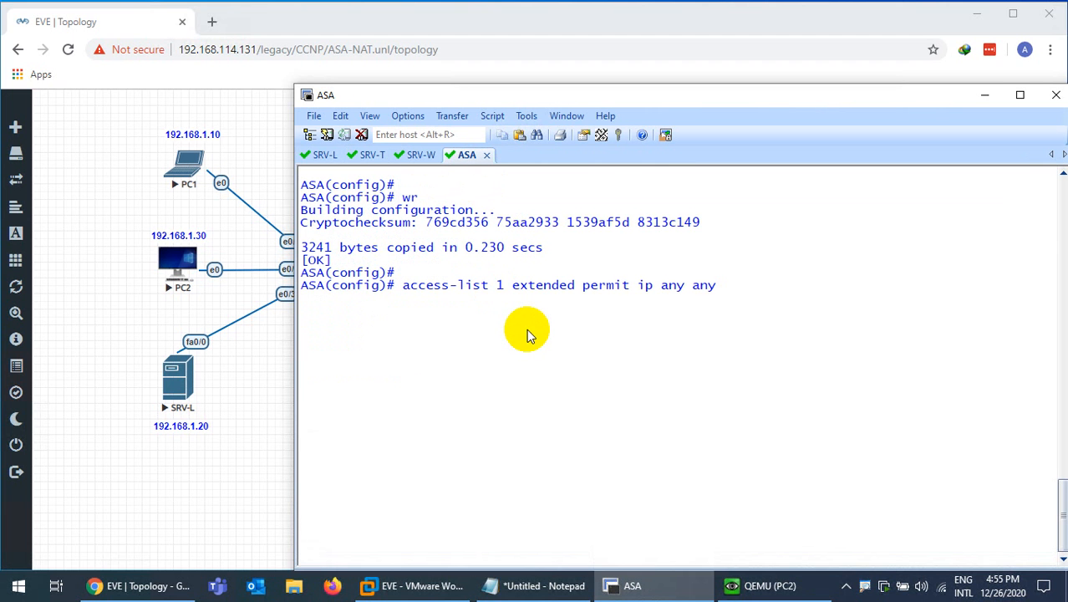
pyautogui.press('Return')
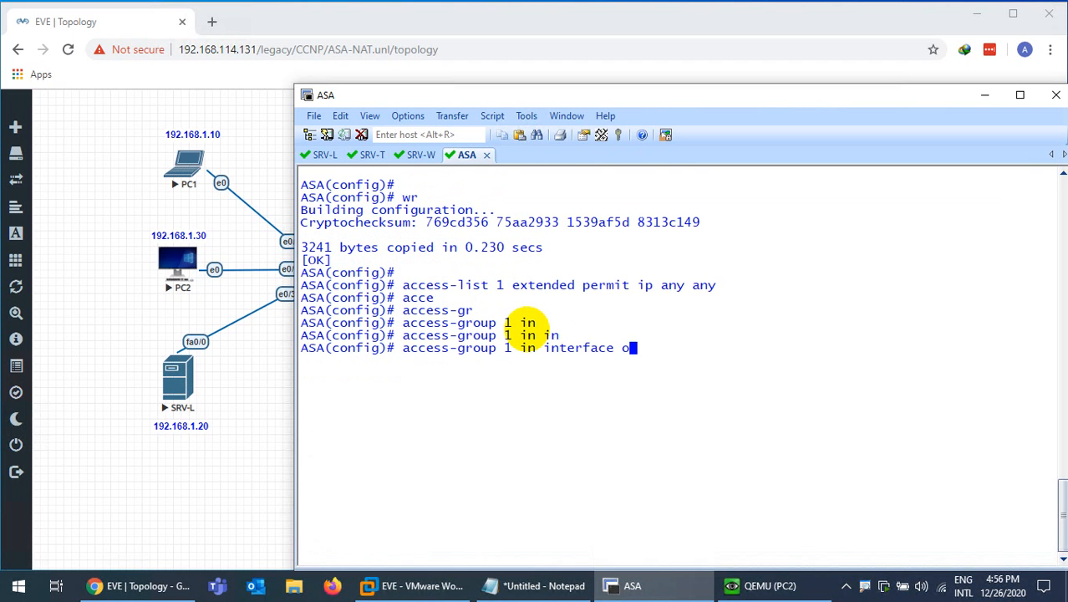
# Apply access-group 1 inbound on interface outside, save with wr, and hide the terminal
pyautogui.write('u')
pyautogui.press('Tab')
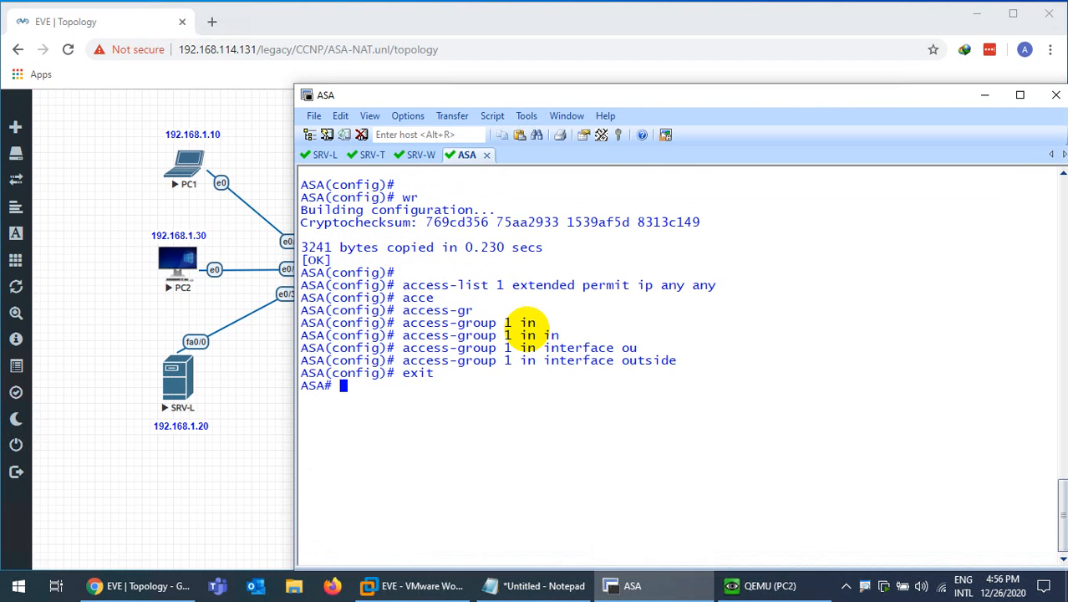
pyautogui.write('r')
pyautogui.press('Return')
pyautogui.press('Return')
pyautogui.press('Return')
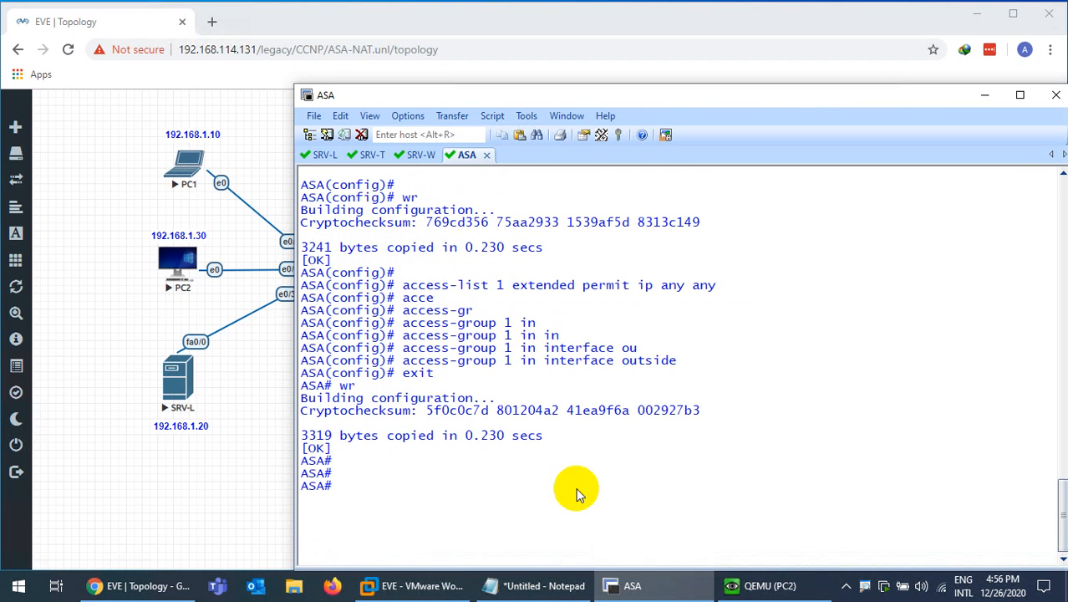
pyautogui.click(669, 595)
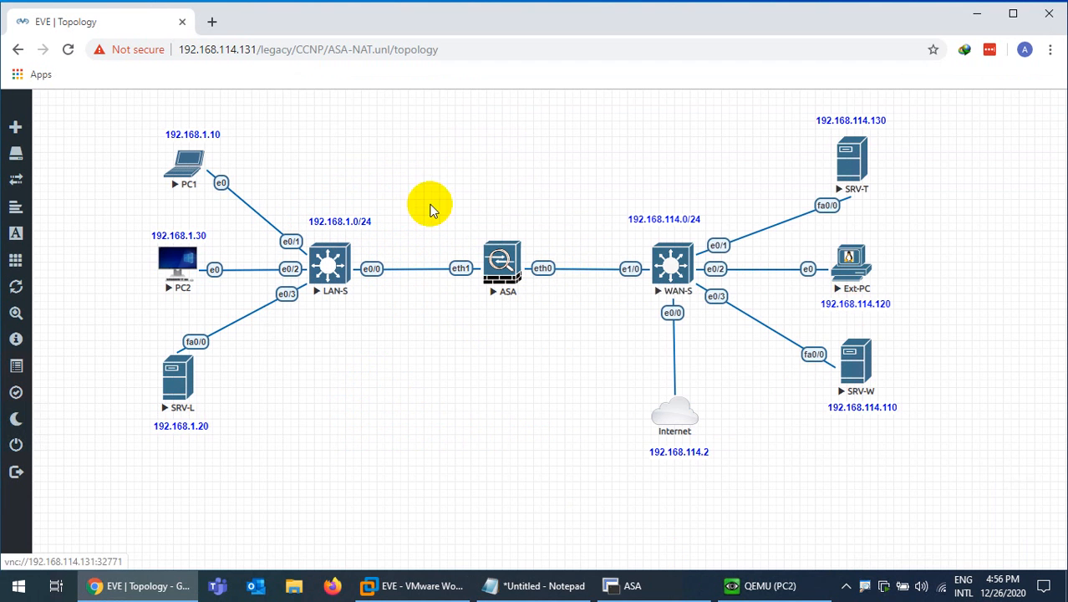
# Minimise the virtual machine and scroll the PDF to page 7's Cisco ASA Firewall Configuration table
pyautogui.moveTo(632, 5)
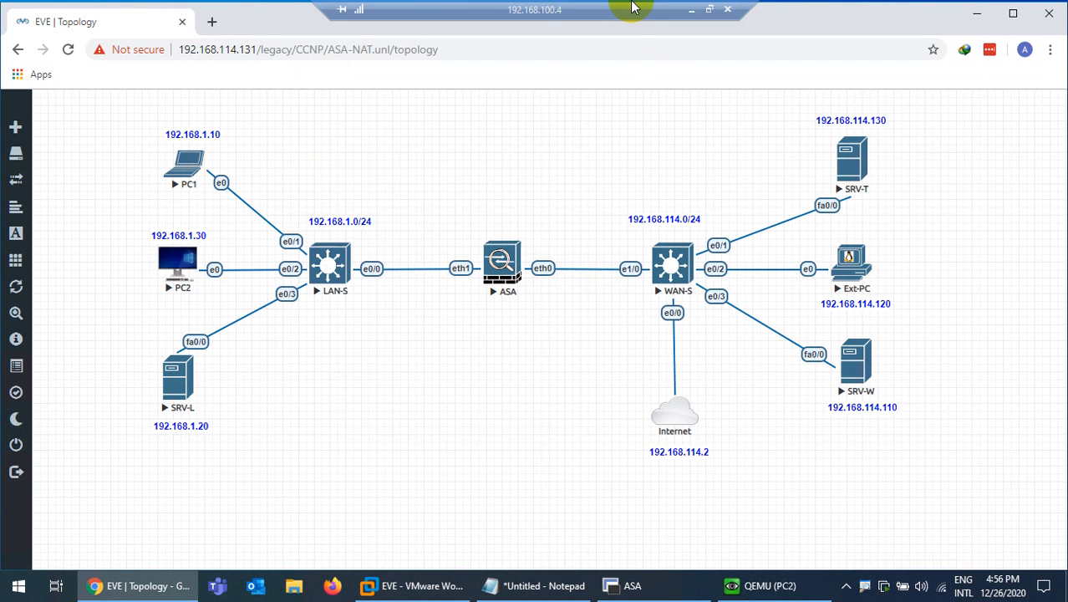
pyautogui.click(687, 12)
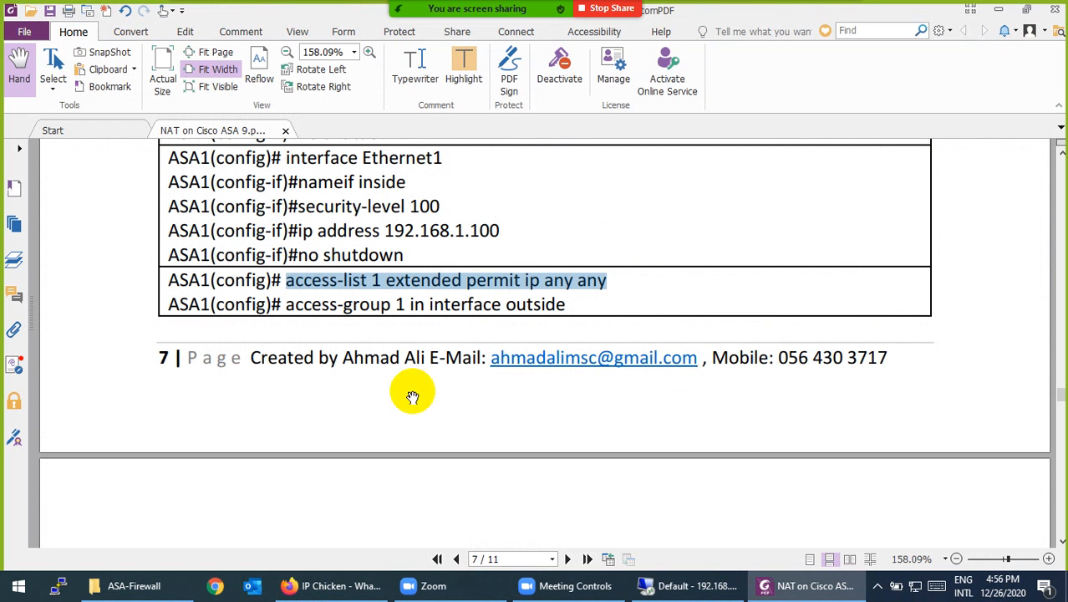
pyautogui.scroll(-3, 366, 434)
pyautogui.scroll(-2, 366, 434)
pyautogui.scroll(4, 366, 435)
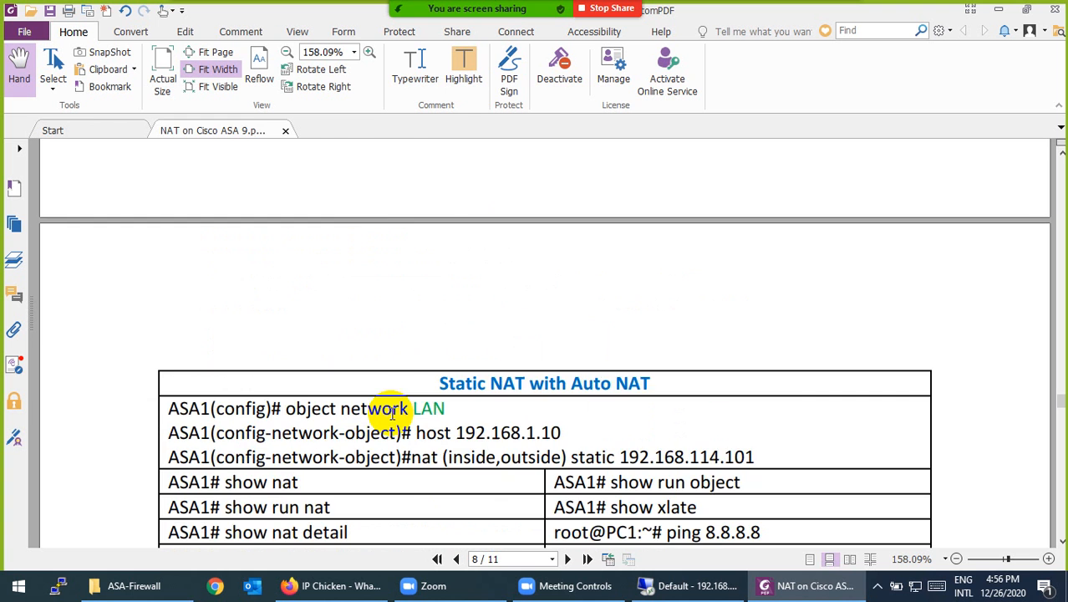
pyautogui.scroll(4, 365, 435)
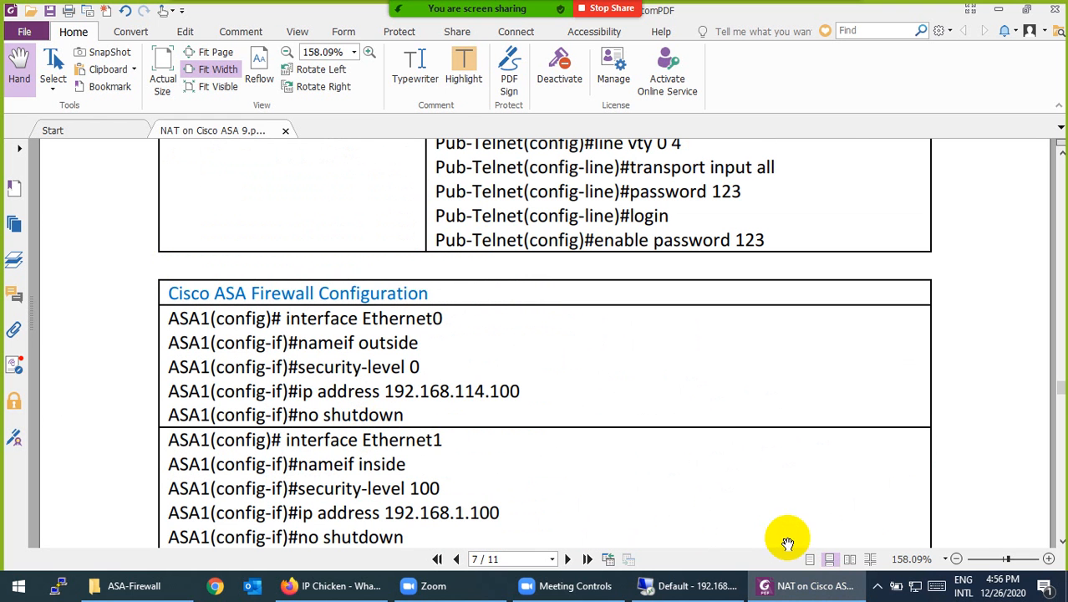